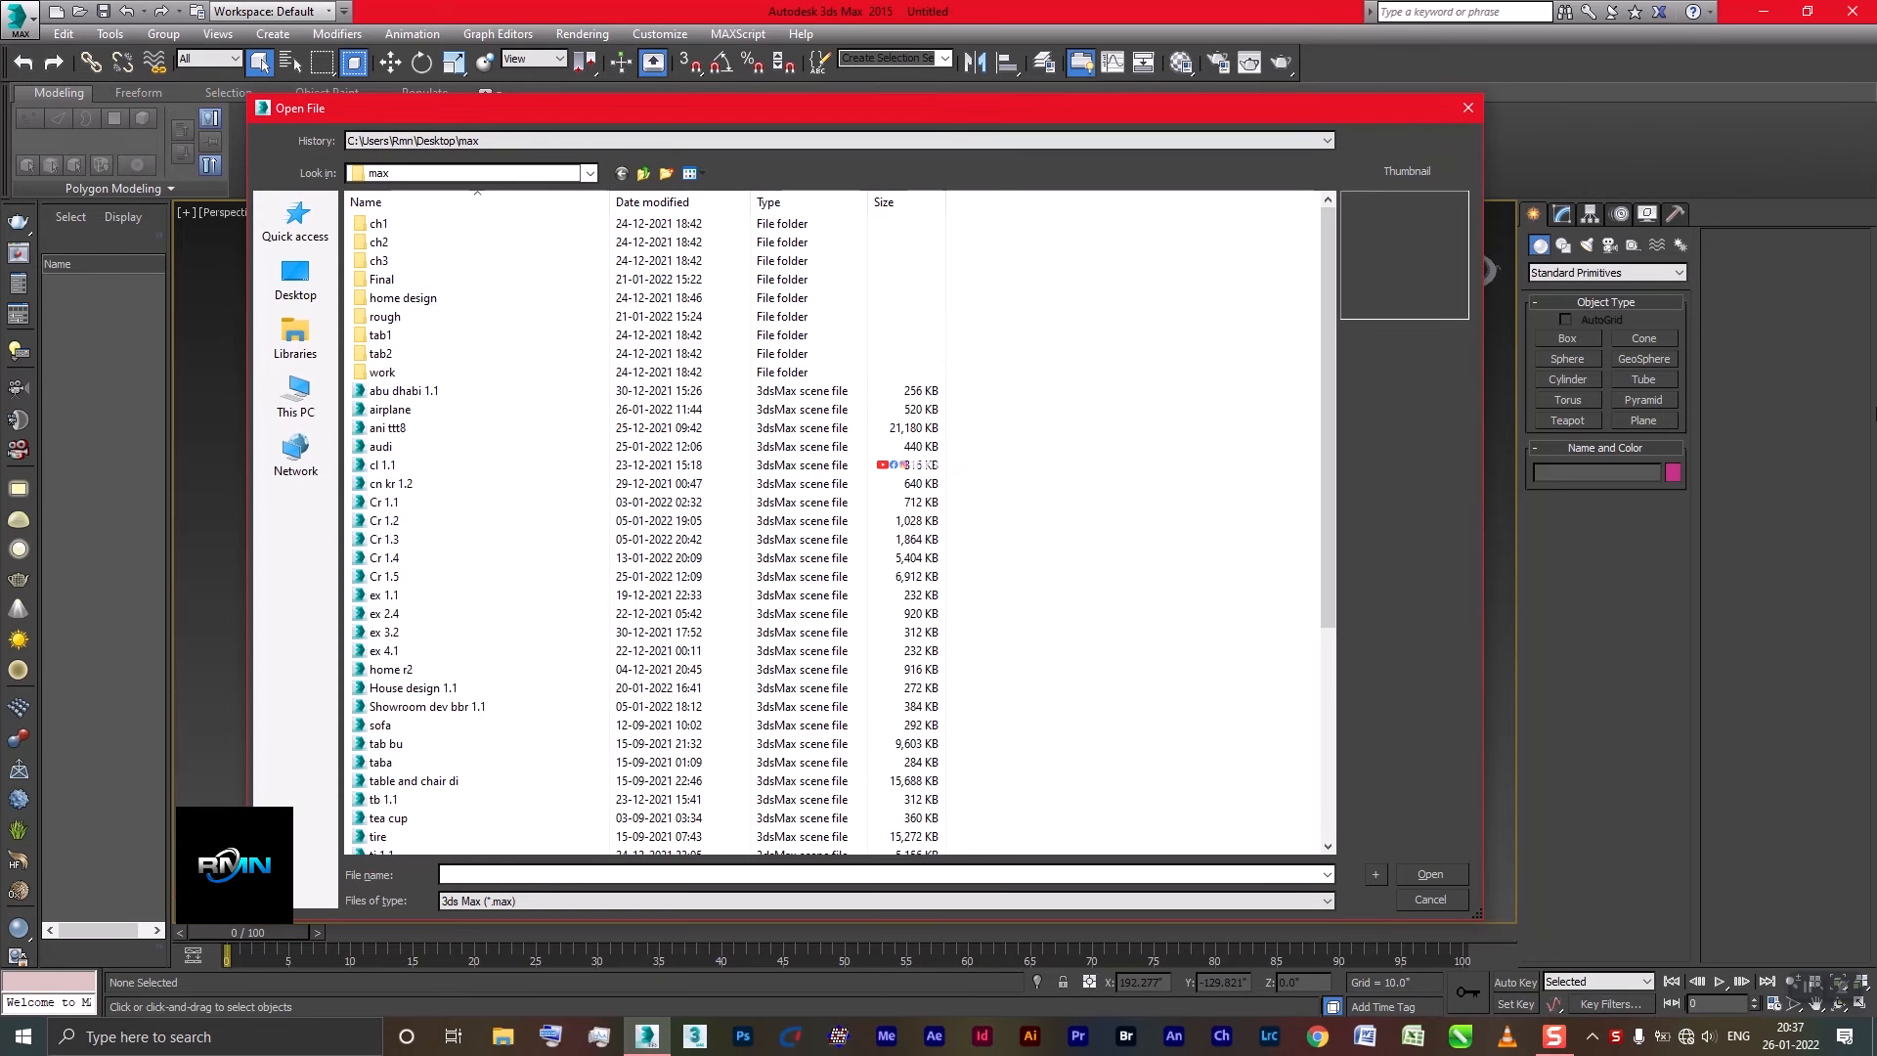
# Open the scene file sofa from the max folder
pyautogui.moveTo(1330, 315); pyautogui.dragTo(1353, 620)
pyautogui.click(384, 411)
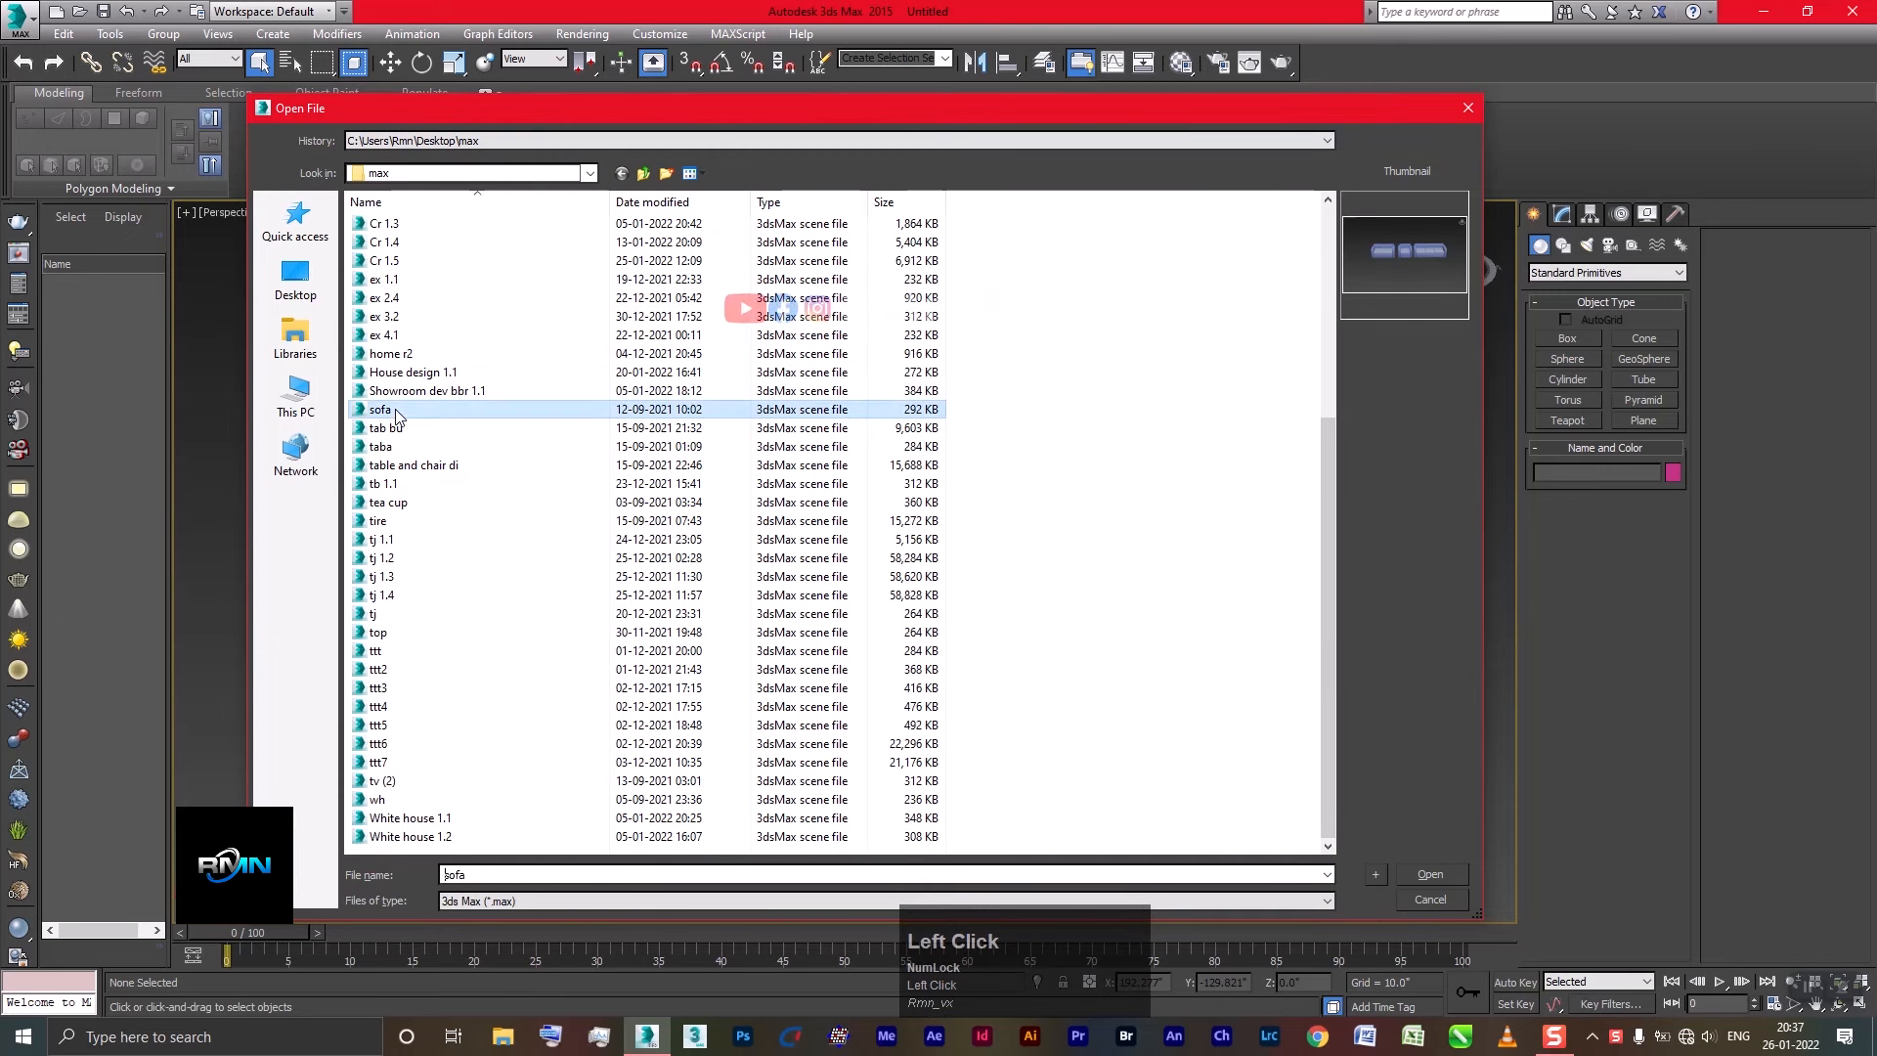
pyautogui.click(1432, 875)
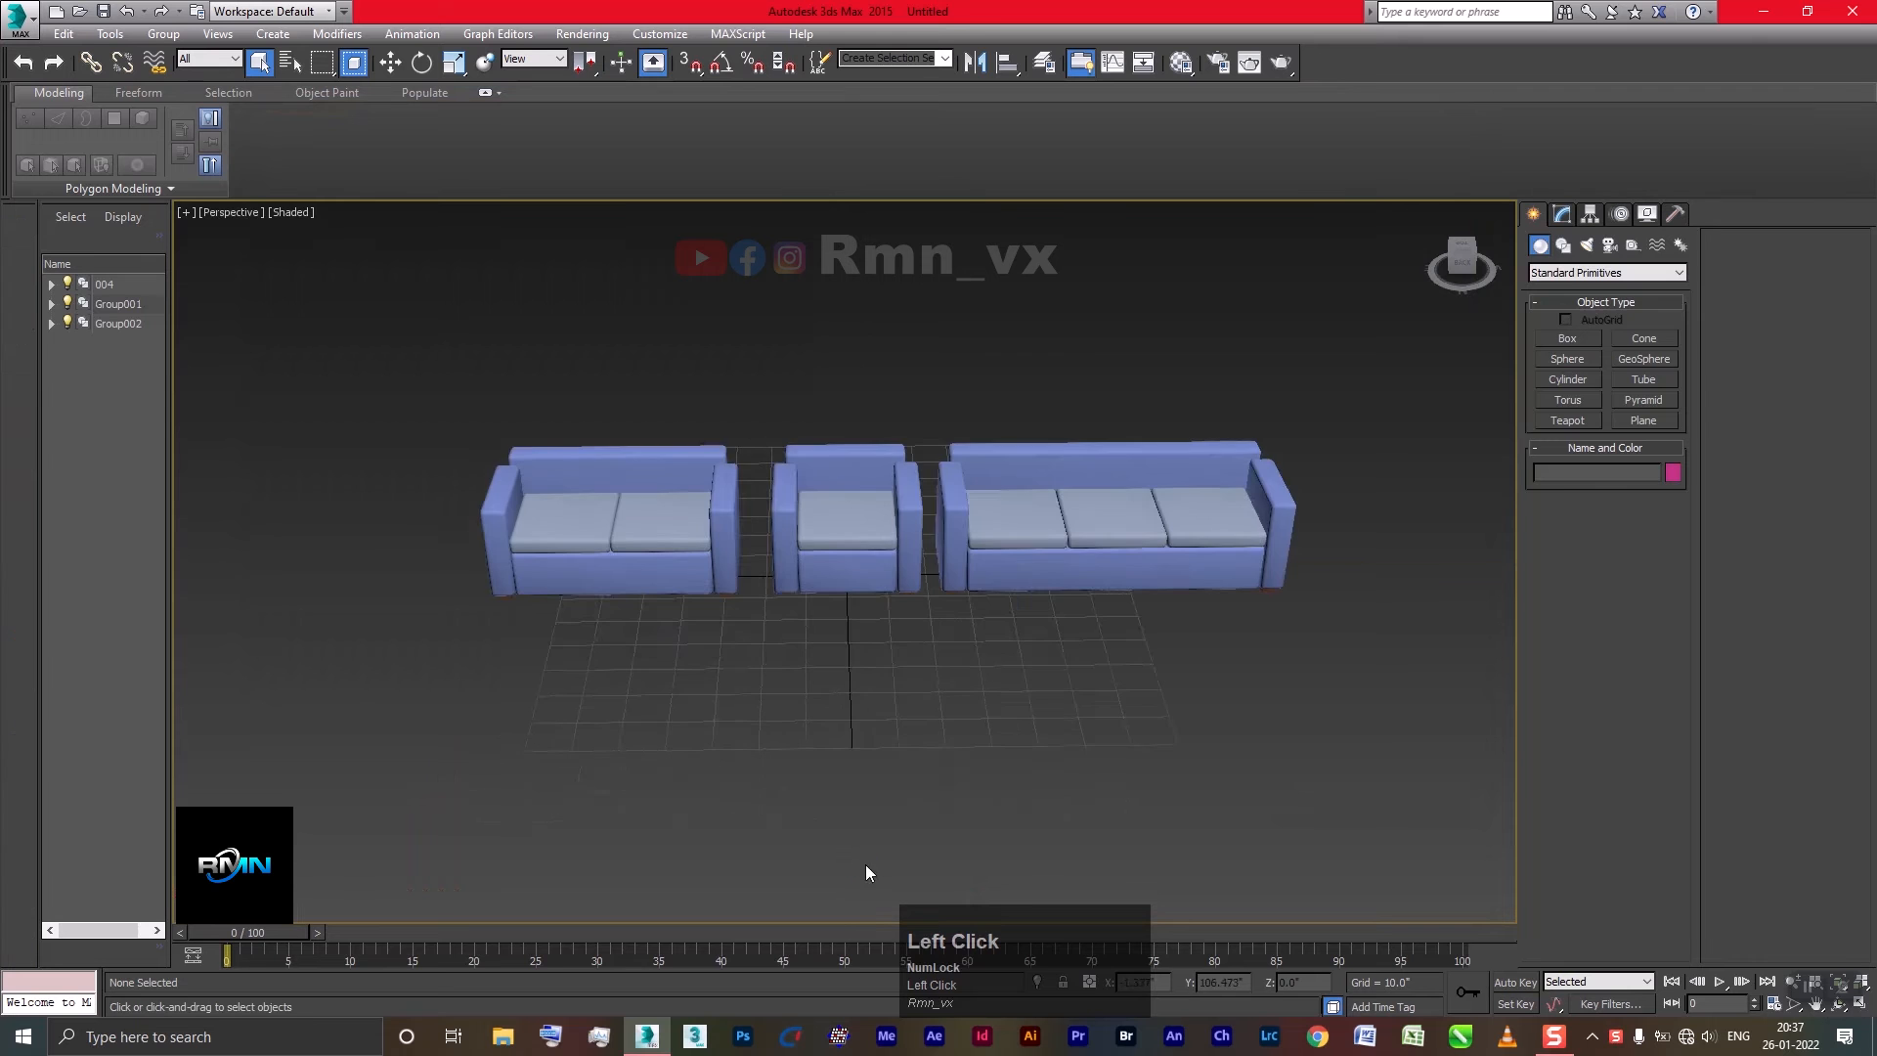
# Move all three sofa groups together backward along Y, clear of the grid, and deselect them
pyautogui.moveTo(537, 482); pyautogui.dragTo(516, 584, button='middle')
pyautogui.moveTo(688, 660); pyautogui.dragTo(688, 601, button='middle')
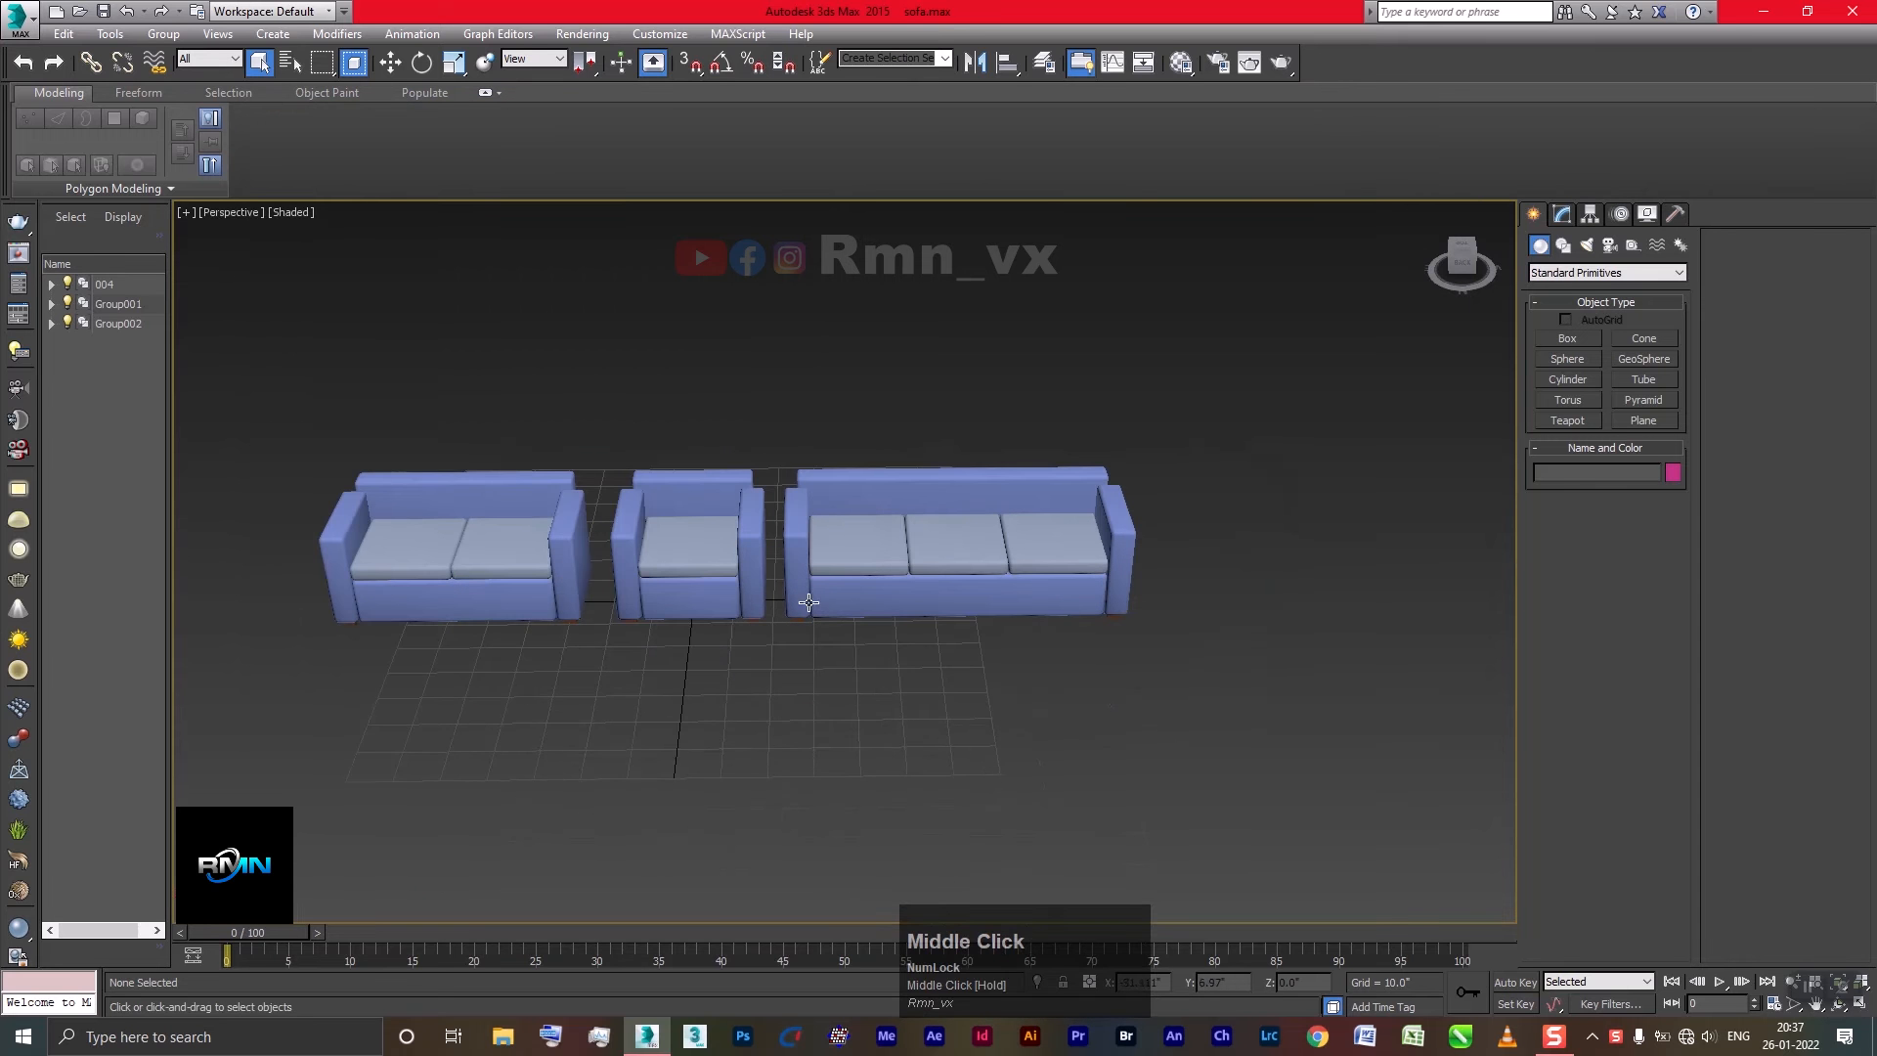
pyautogui.click(674, 597)
pyautogui.keyDown('alt'); pyautogui.moveTo(612, 665); pyautogui.dragTo(593, 713, button='middle'); pyautogui.keyUp('alt')
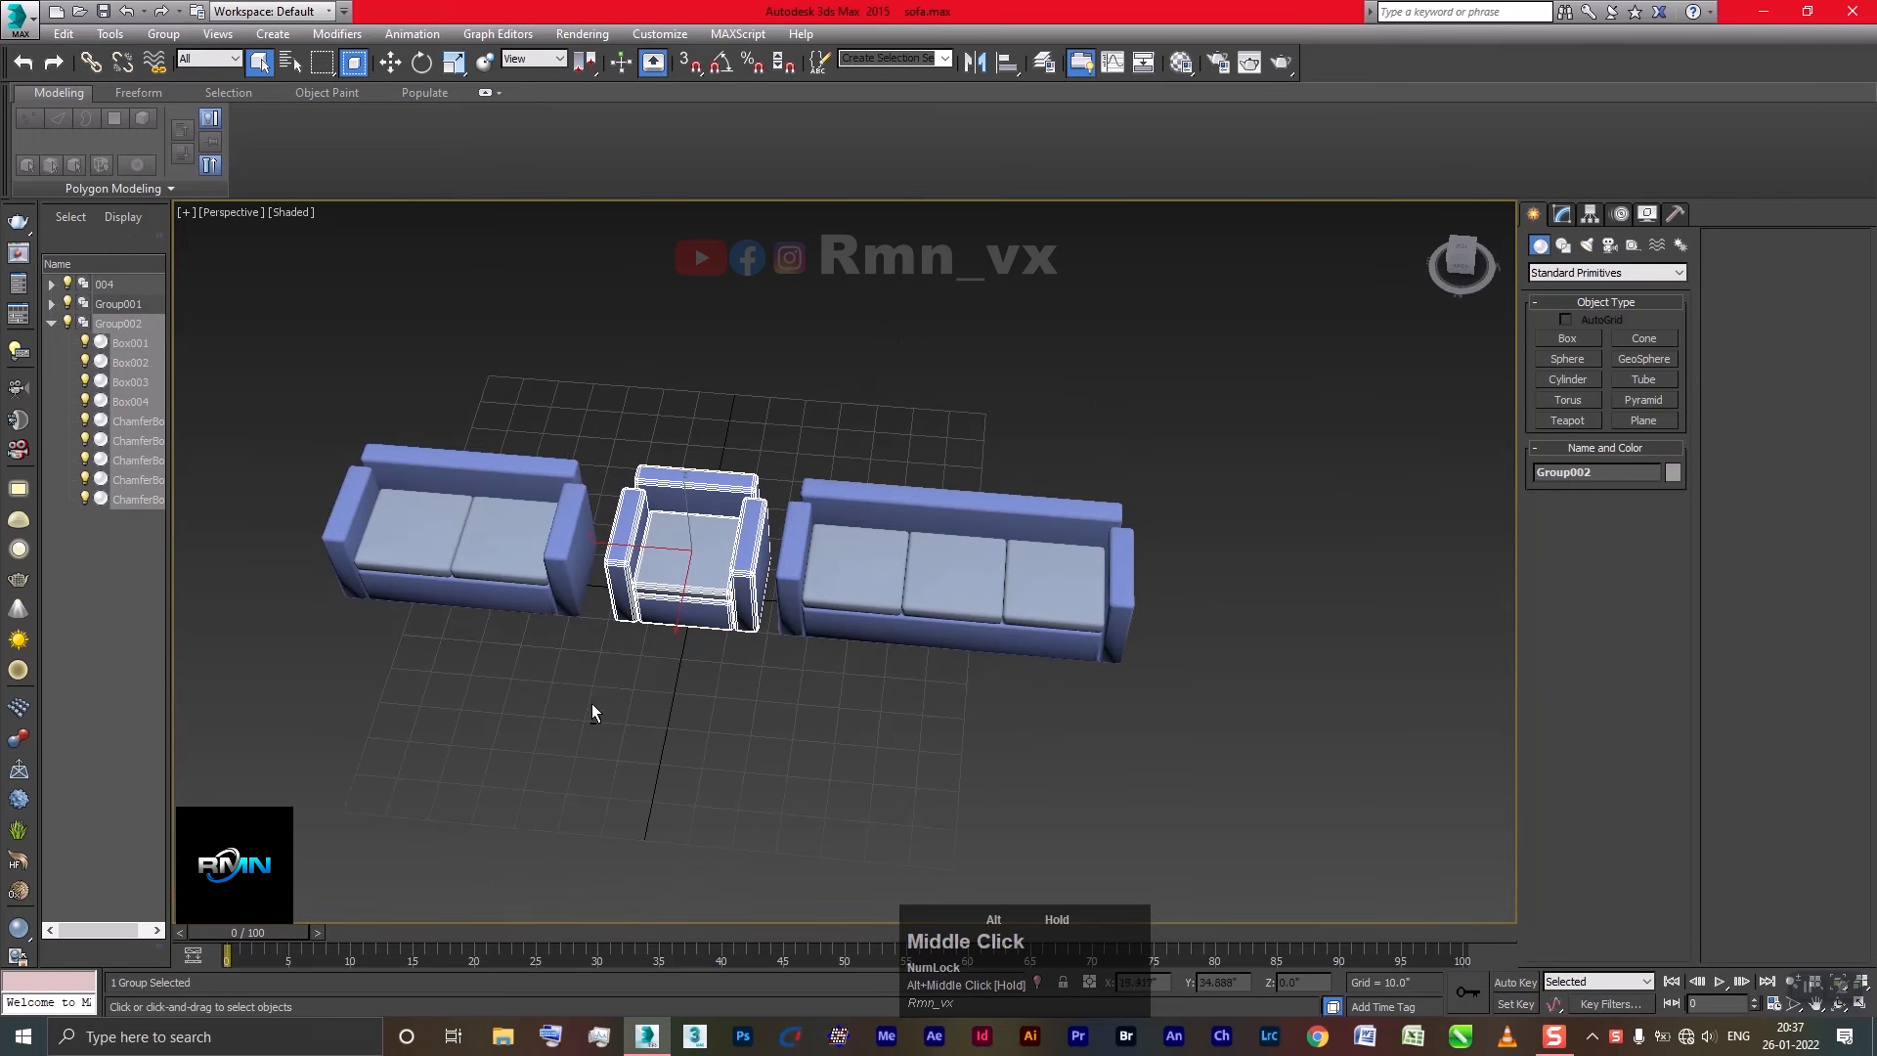
pyautogui.keyDown('alt'); pyautogui.moveTo(274, 416); pyautogui.dragTo(1369, 741); pyautogui.keyUp('alt')
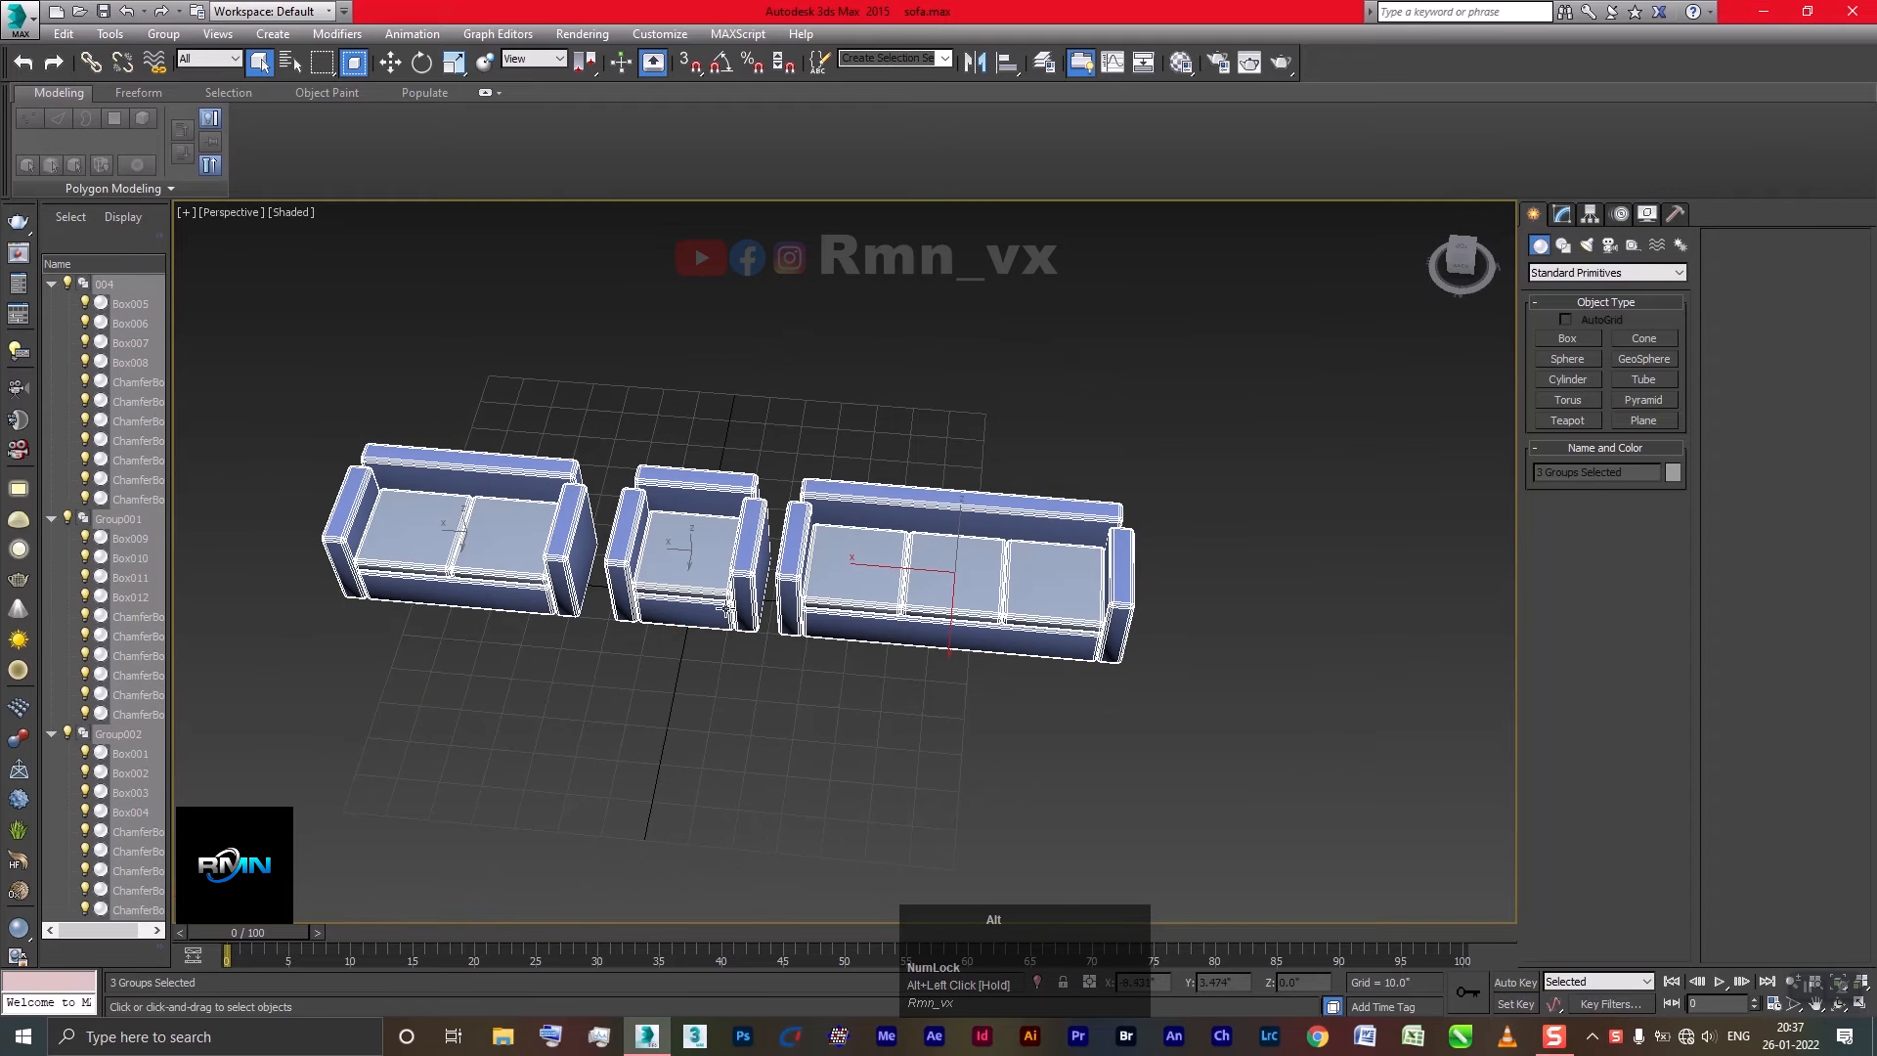
pyautogui.press('w')
pyautogui.keyDown('alt'); pyautogui.moveTo(700, 616); pyautogui.dragTo(861, 616, button='middle'); pyautogui.keyUp('alt')
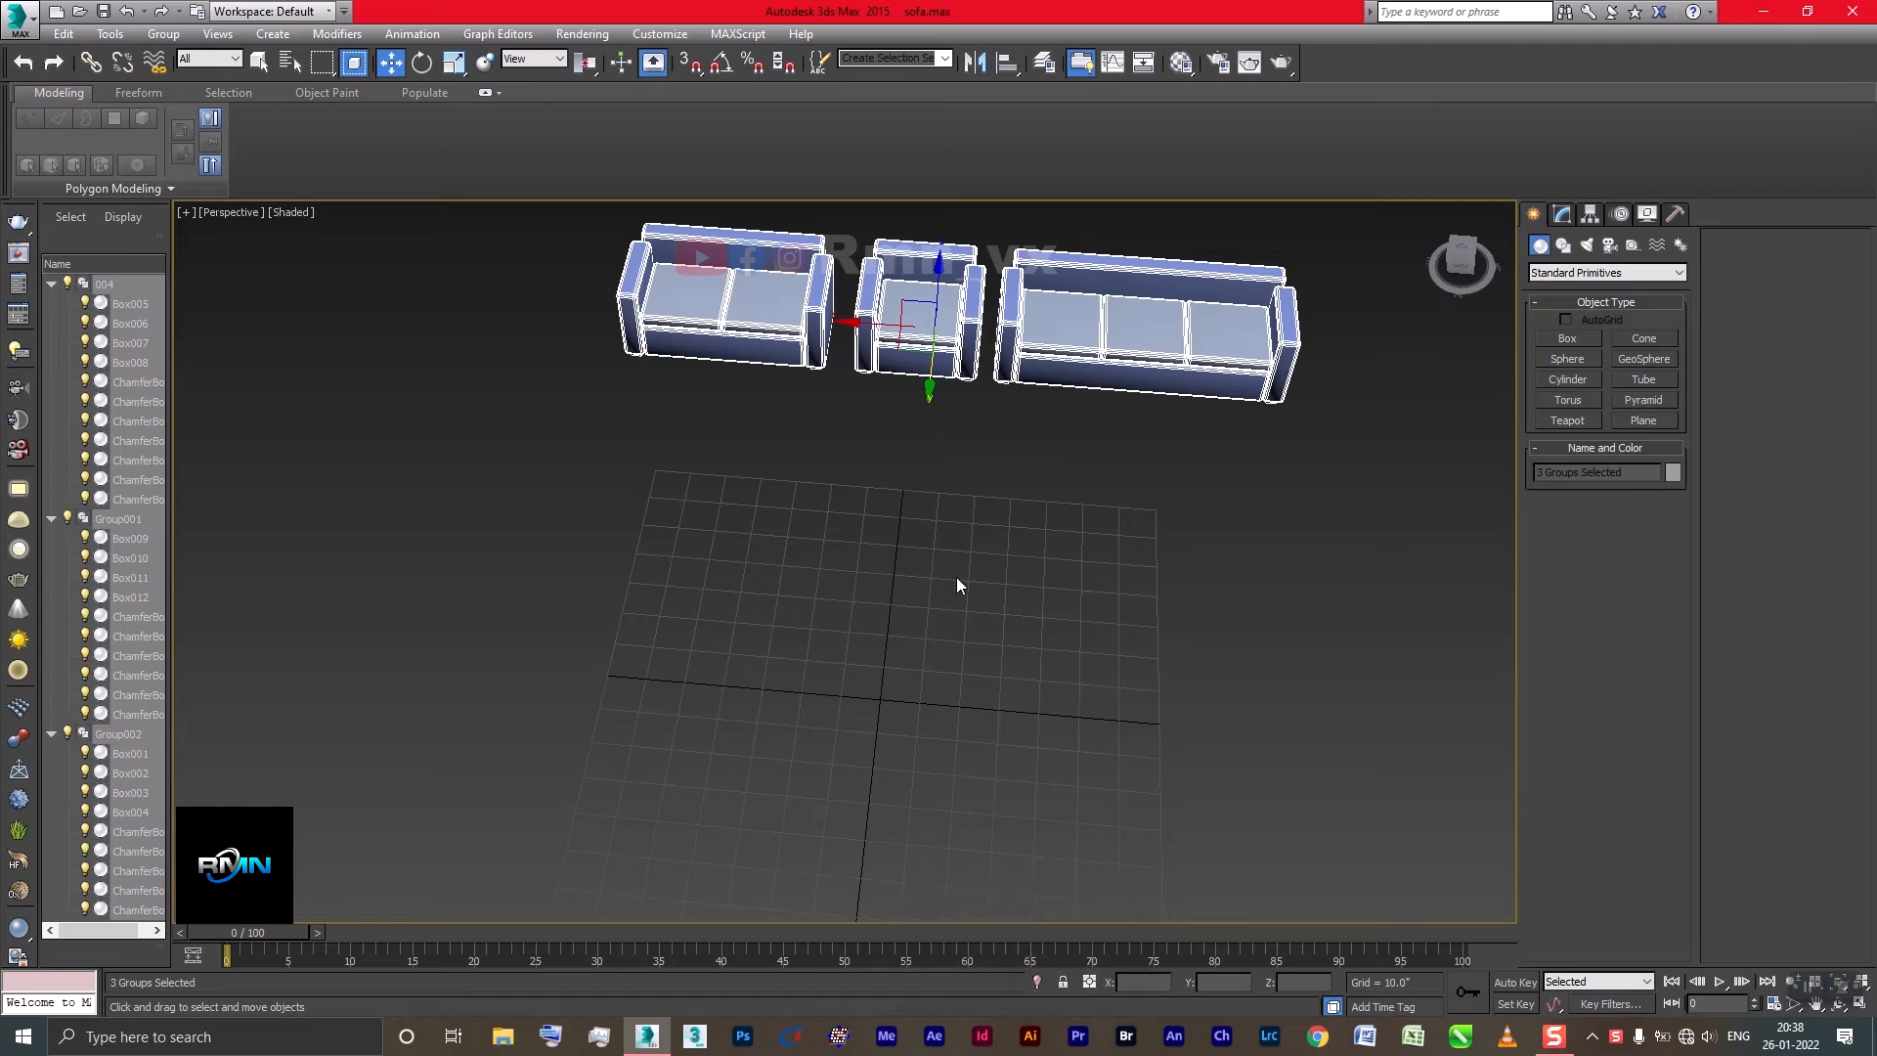
pyautogui.keyDown('alt'); pyautogui.click(1173, 502); pyautogui.keyUp('alt')
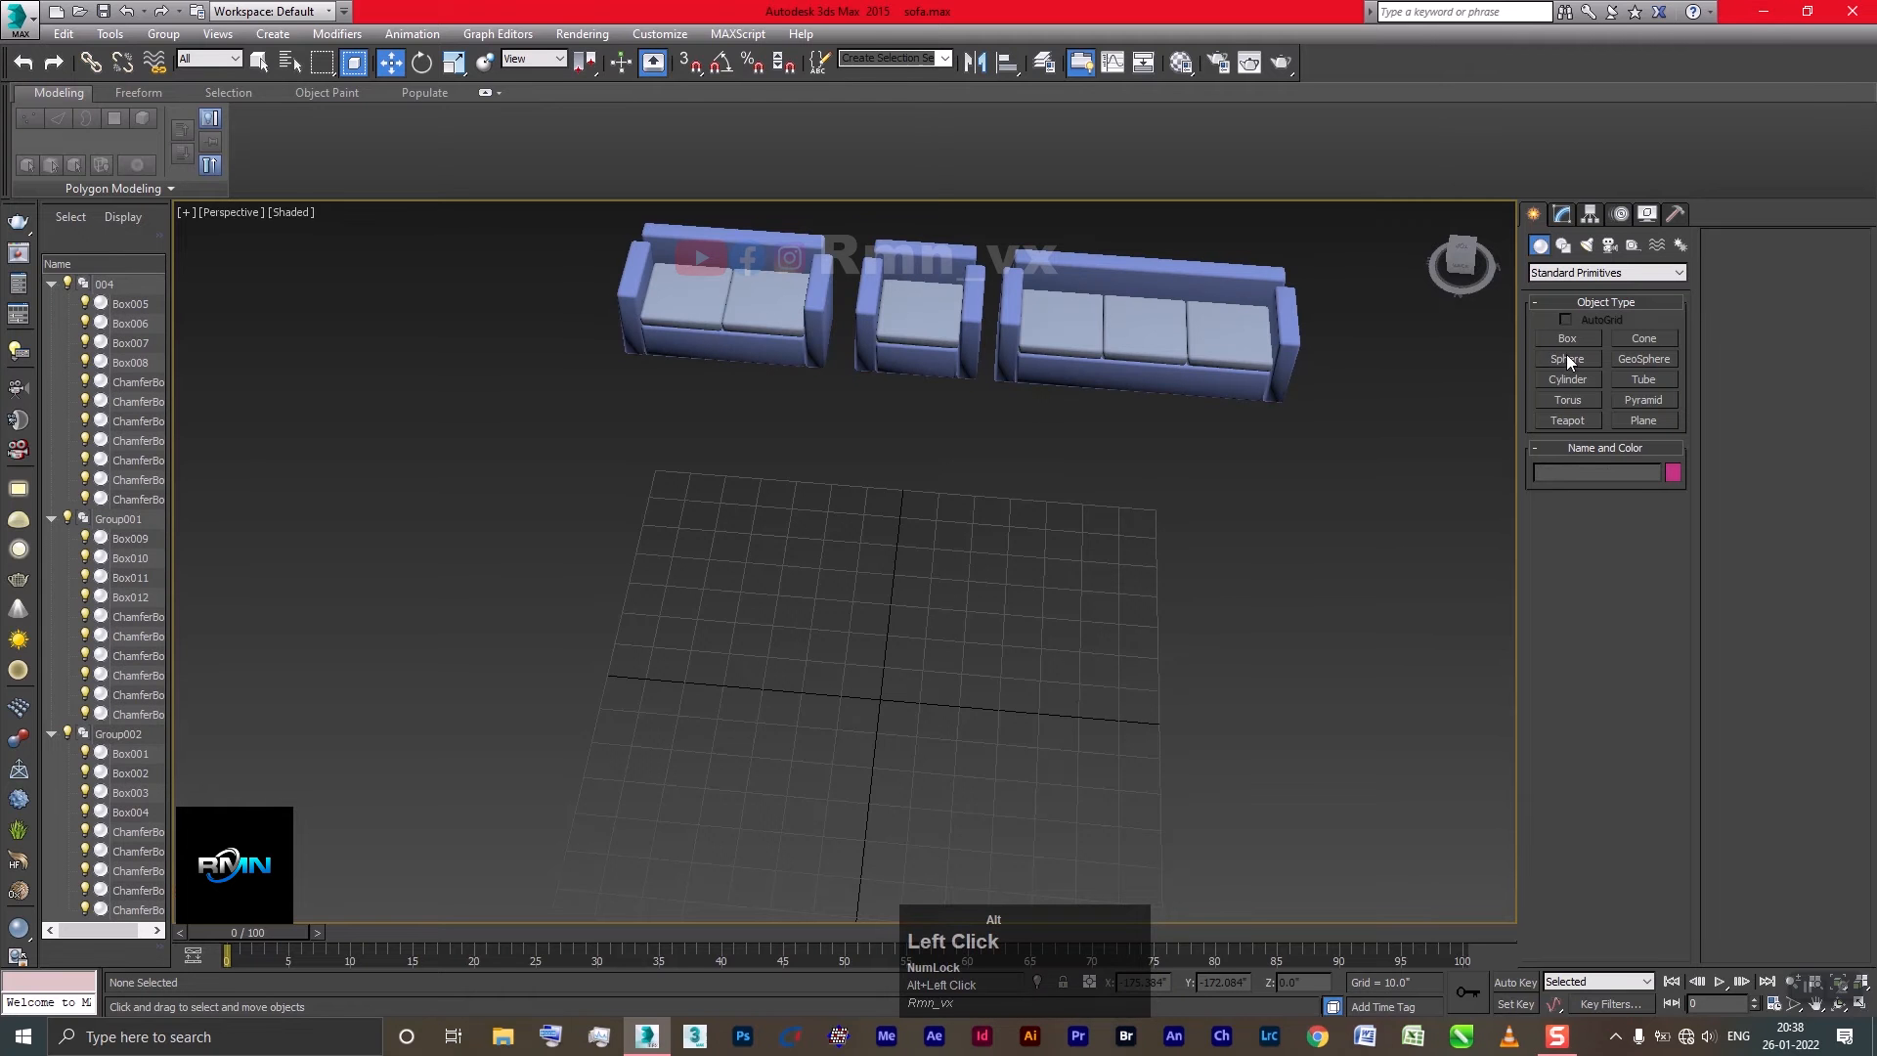
# Create an extended-primitive ChamferBox on the grid, about 46.8 inches long, 8.5 wide and 45.4 high with a 4.9-inch fillet
pyautogui.click(1549, 278)
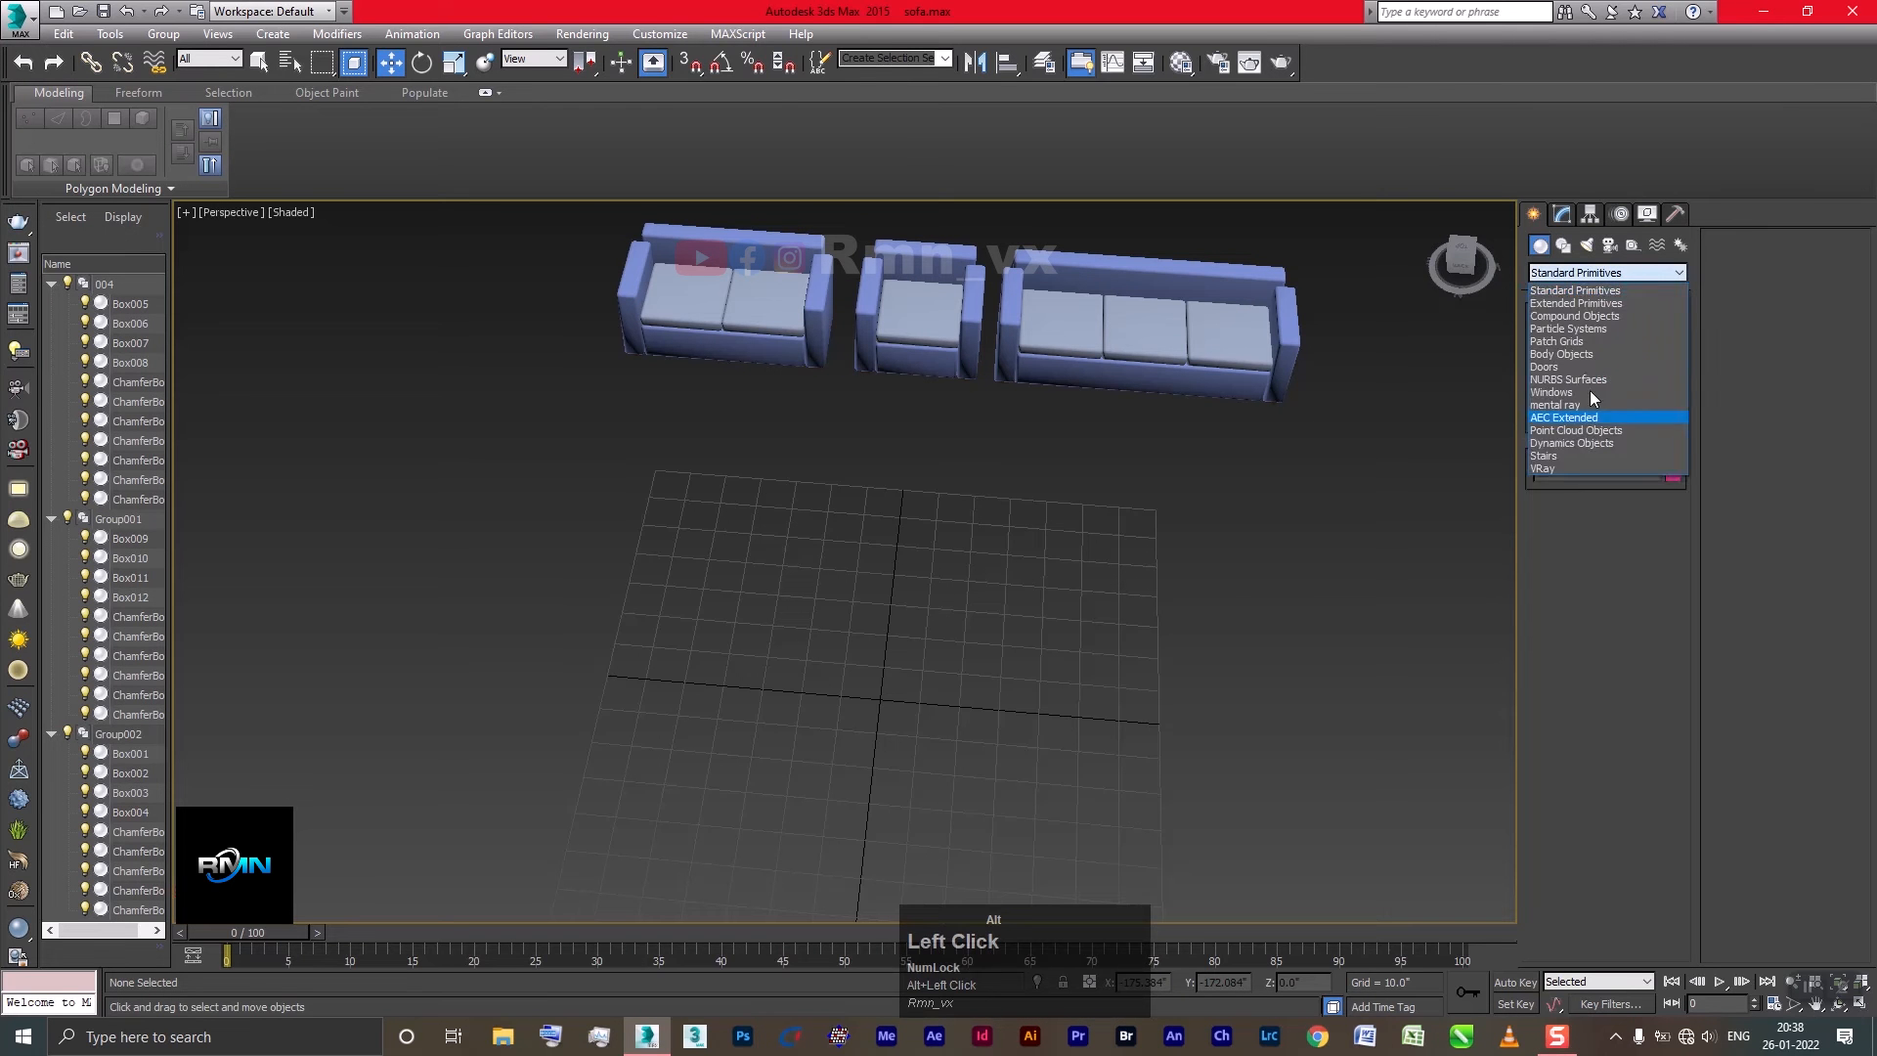
pyautogui.click(1571, 304)
pyautogui.click(1570, 359)
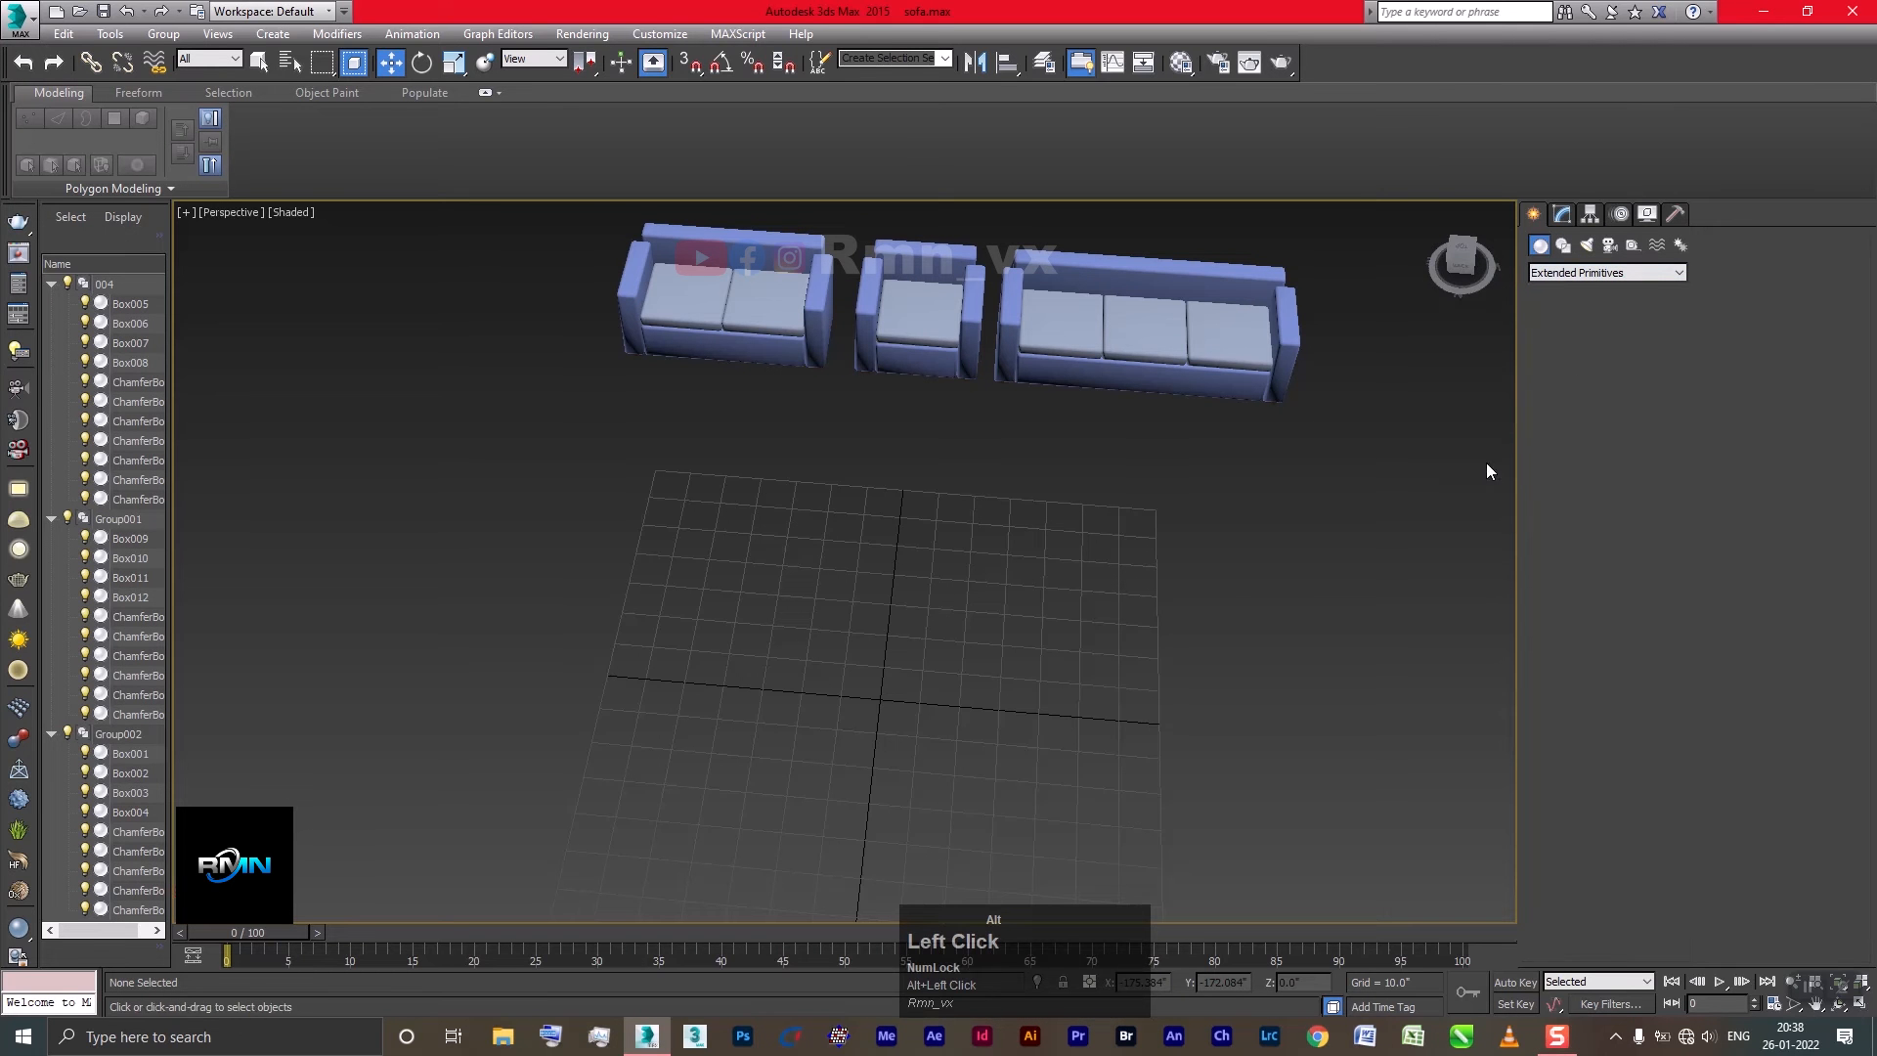
pyautogui.moveTo(753, 622); pyautogui.dragTo(767, 778)
pyautogui.moveTo(716, 636); pyautogui.dragTo(714, 641)
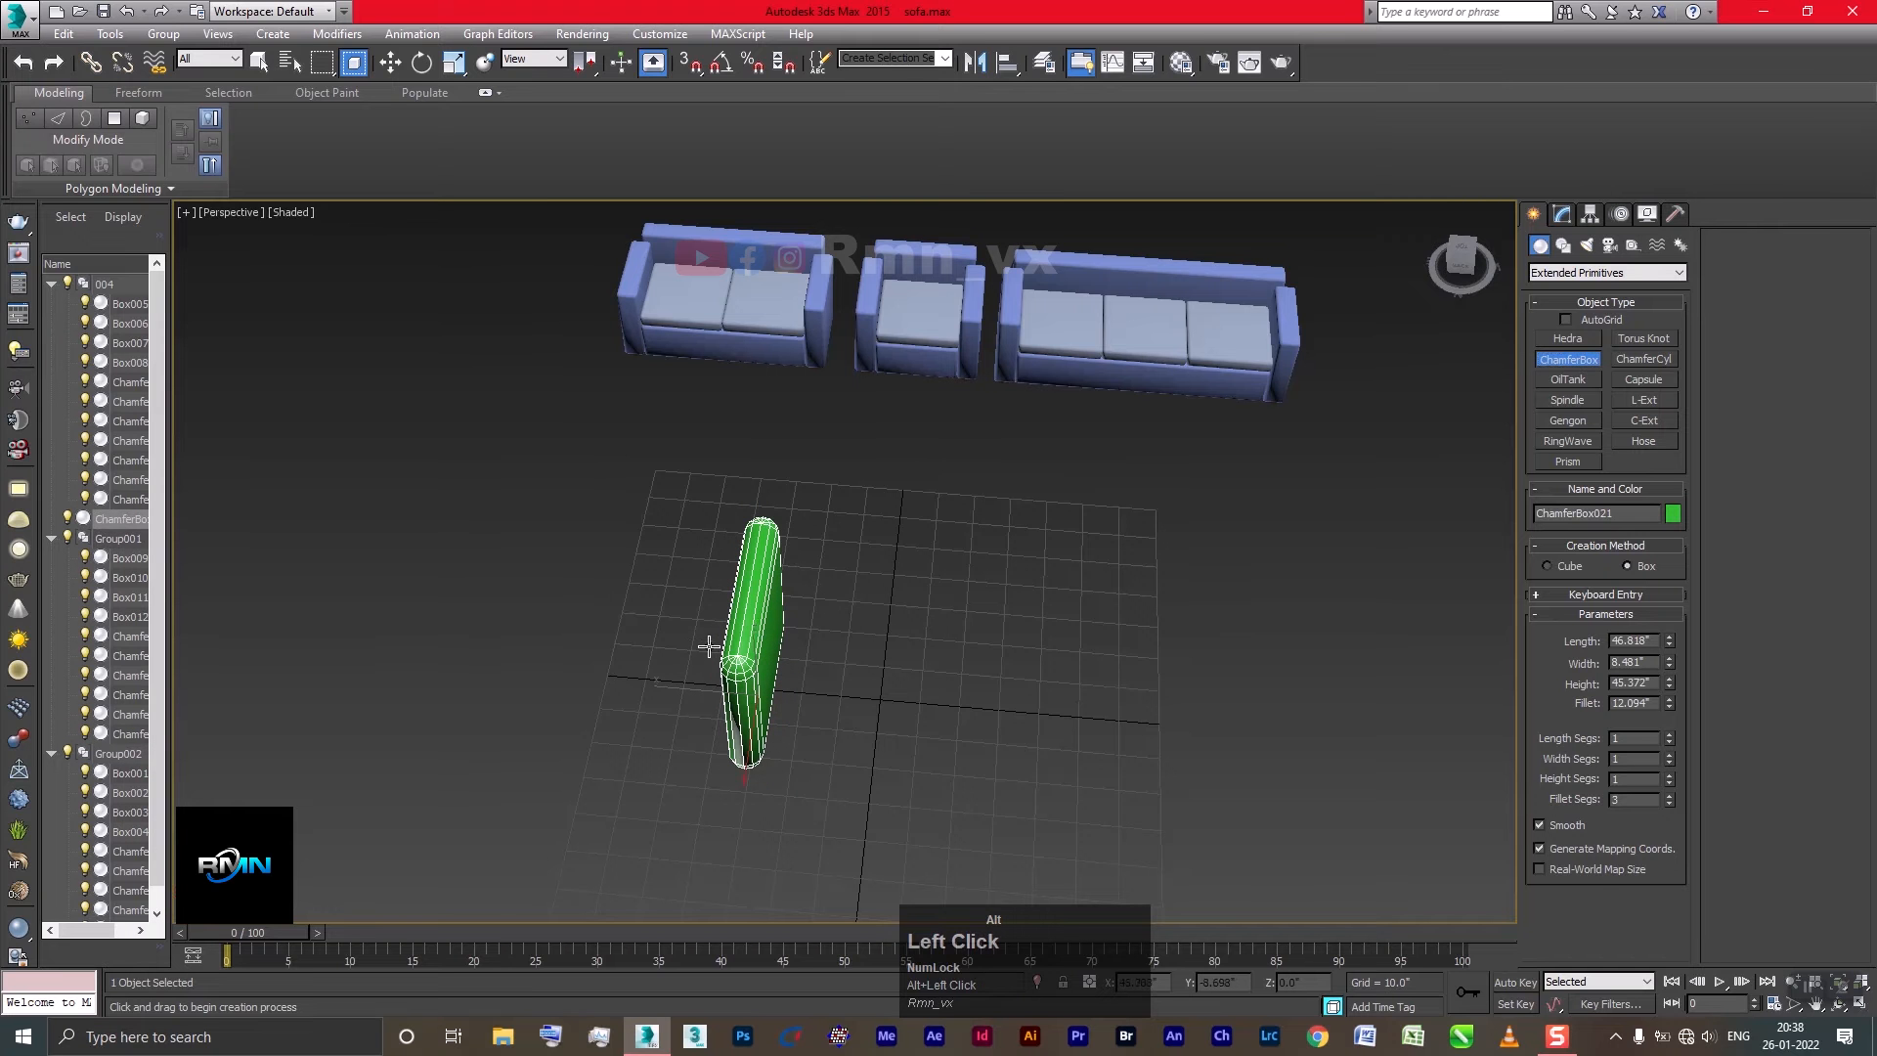
pyautogui.keyDown('alt'); pyautogui.moveTo(757, 660); pyautogui.dragTo(732, 680, button='middle'); pyautogui.keyUp('alt')
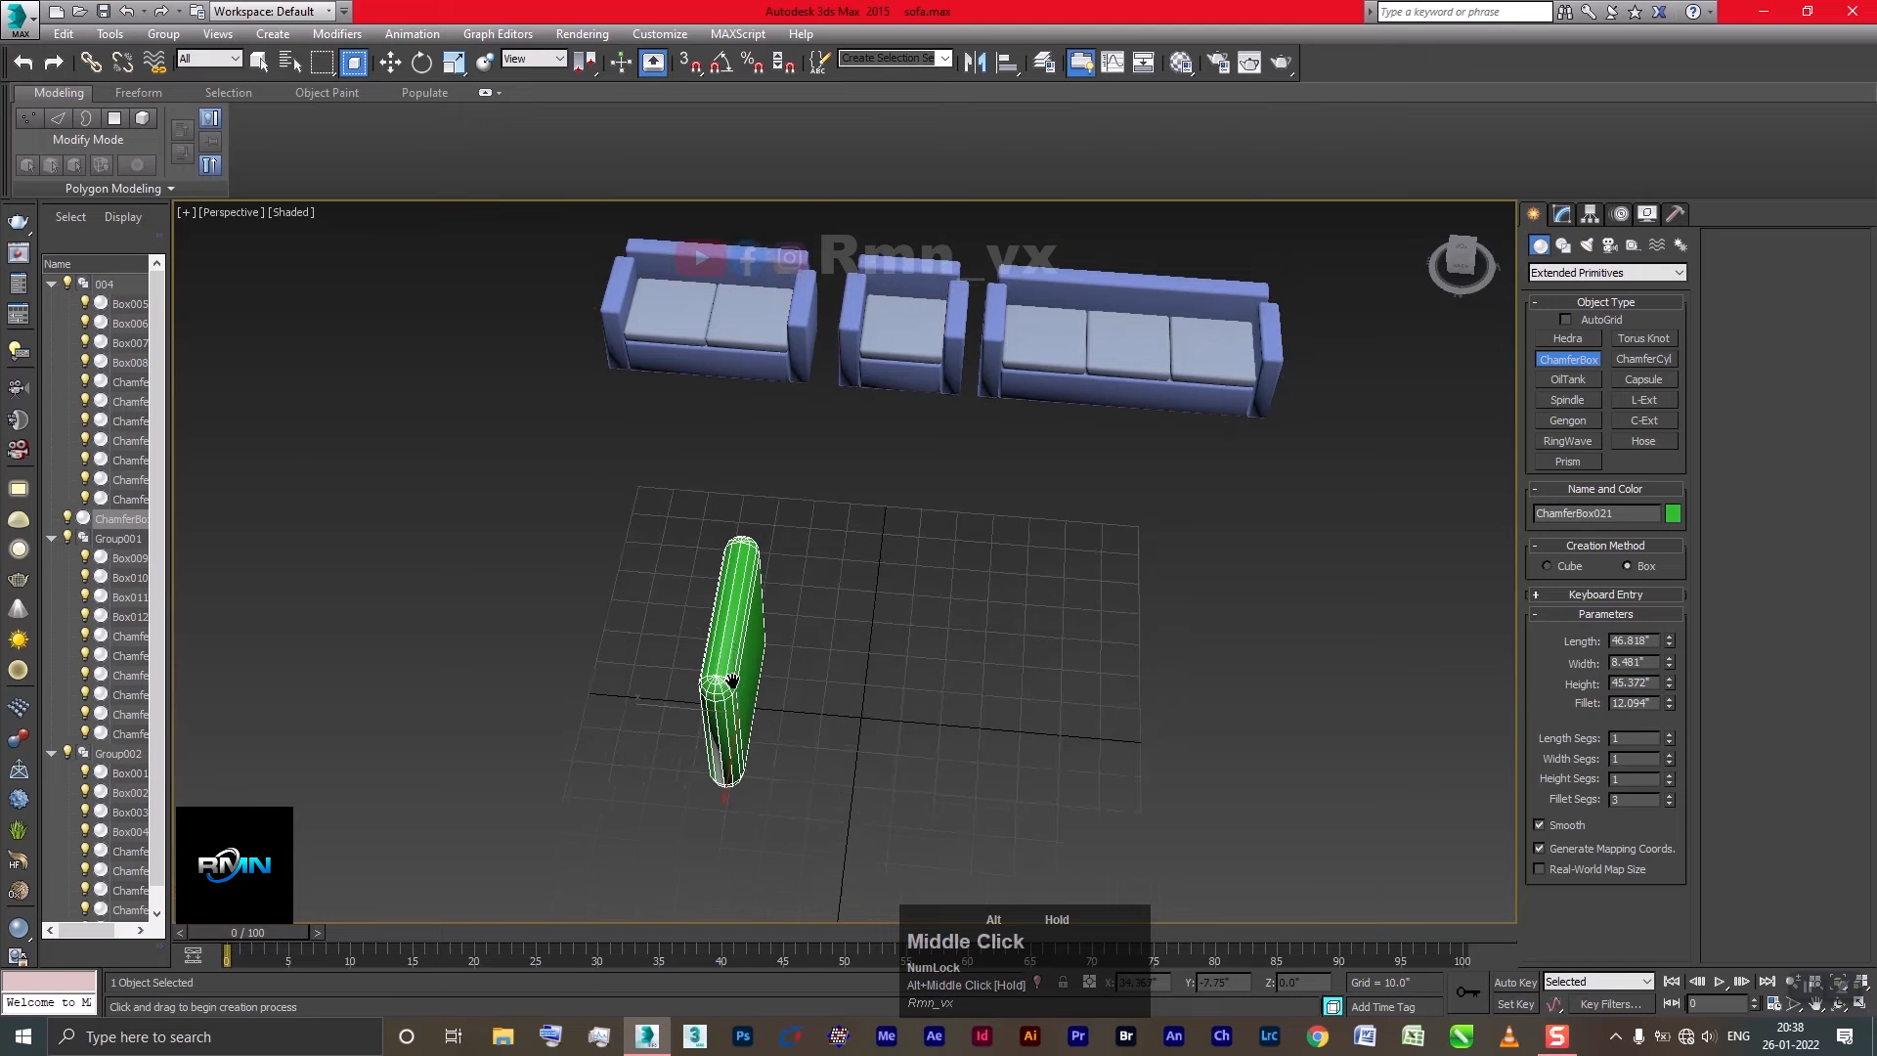
pyautogui.scroll(5, 728, 689)
pyautogui.scroll(-3, 718, 714)
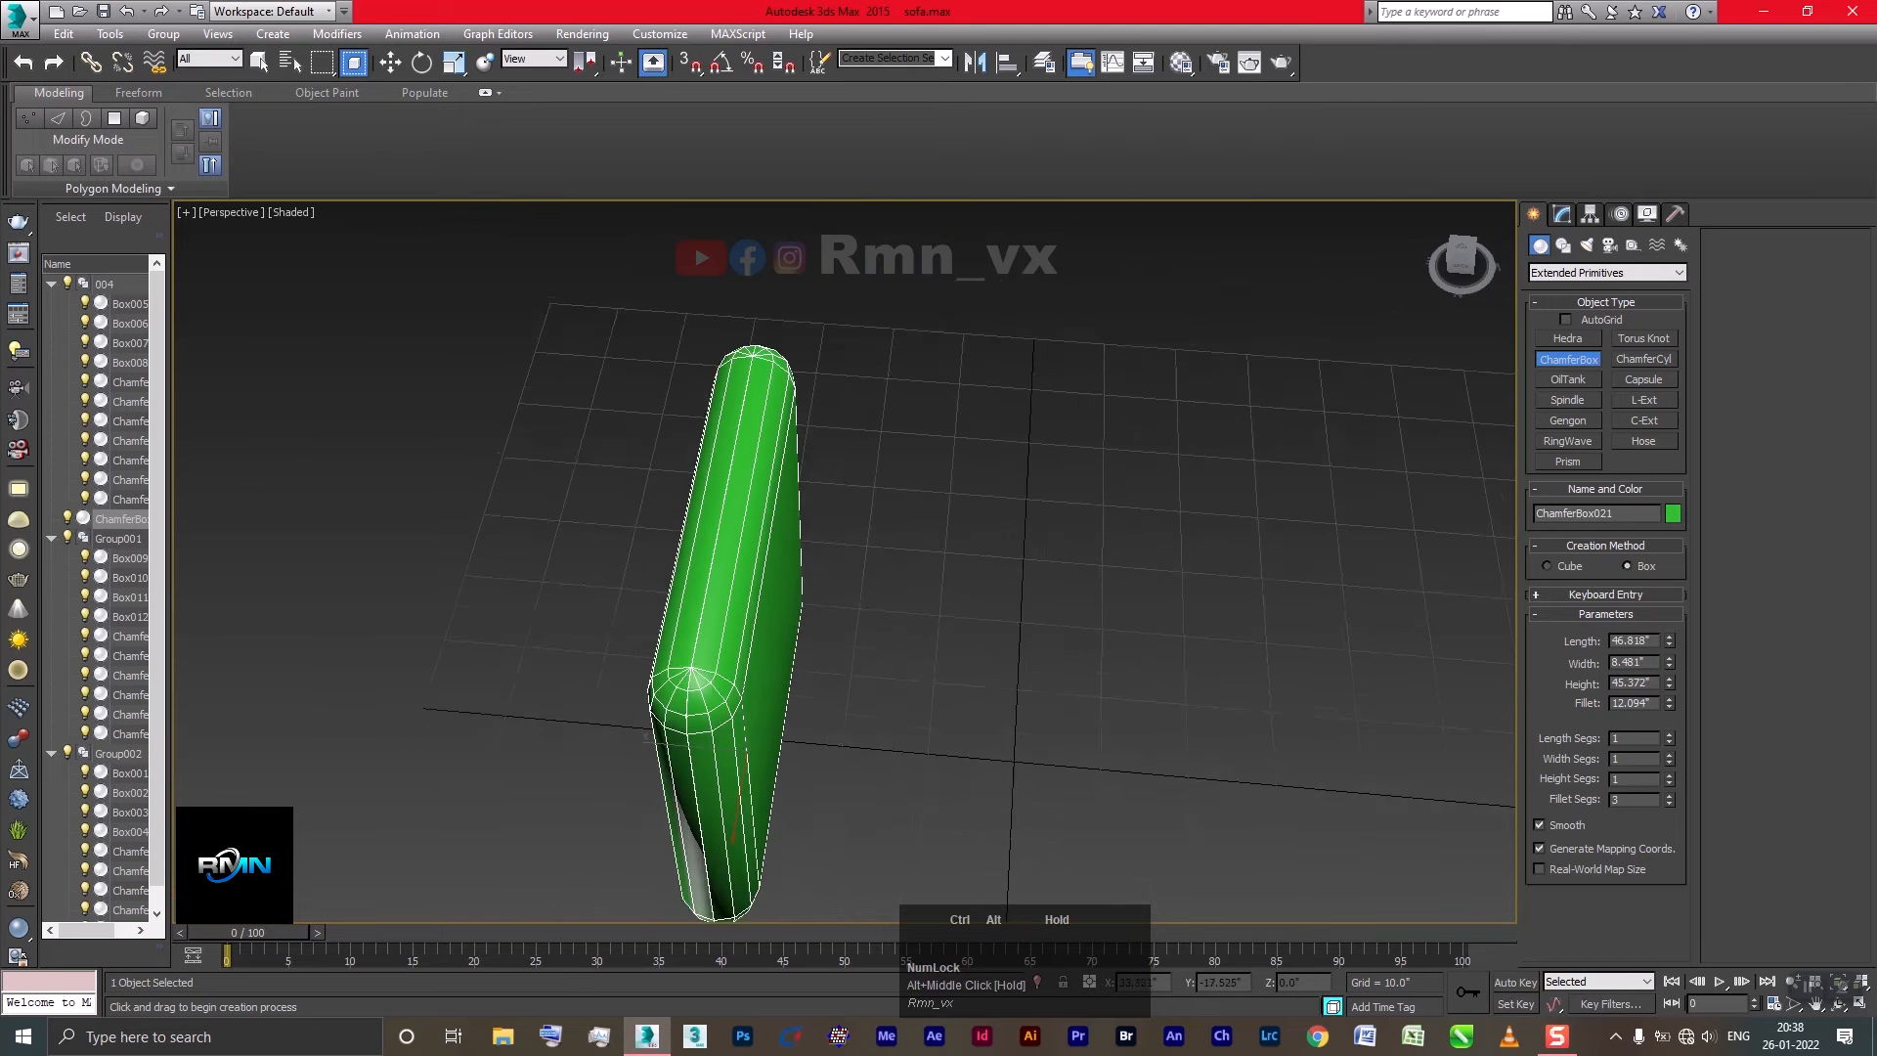
pyautogui.scroll(1, 711, 735)
pyautogui.click(803, 775)
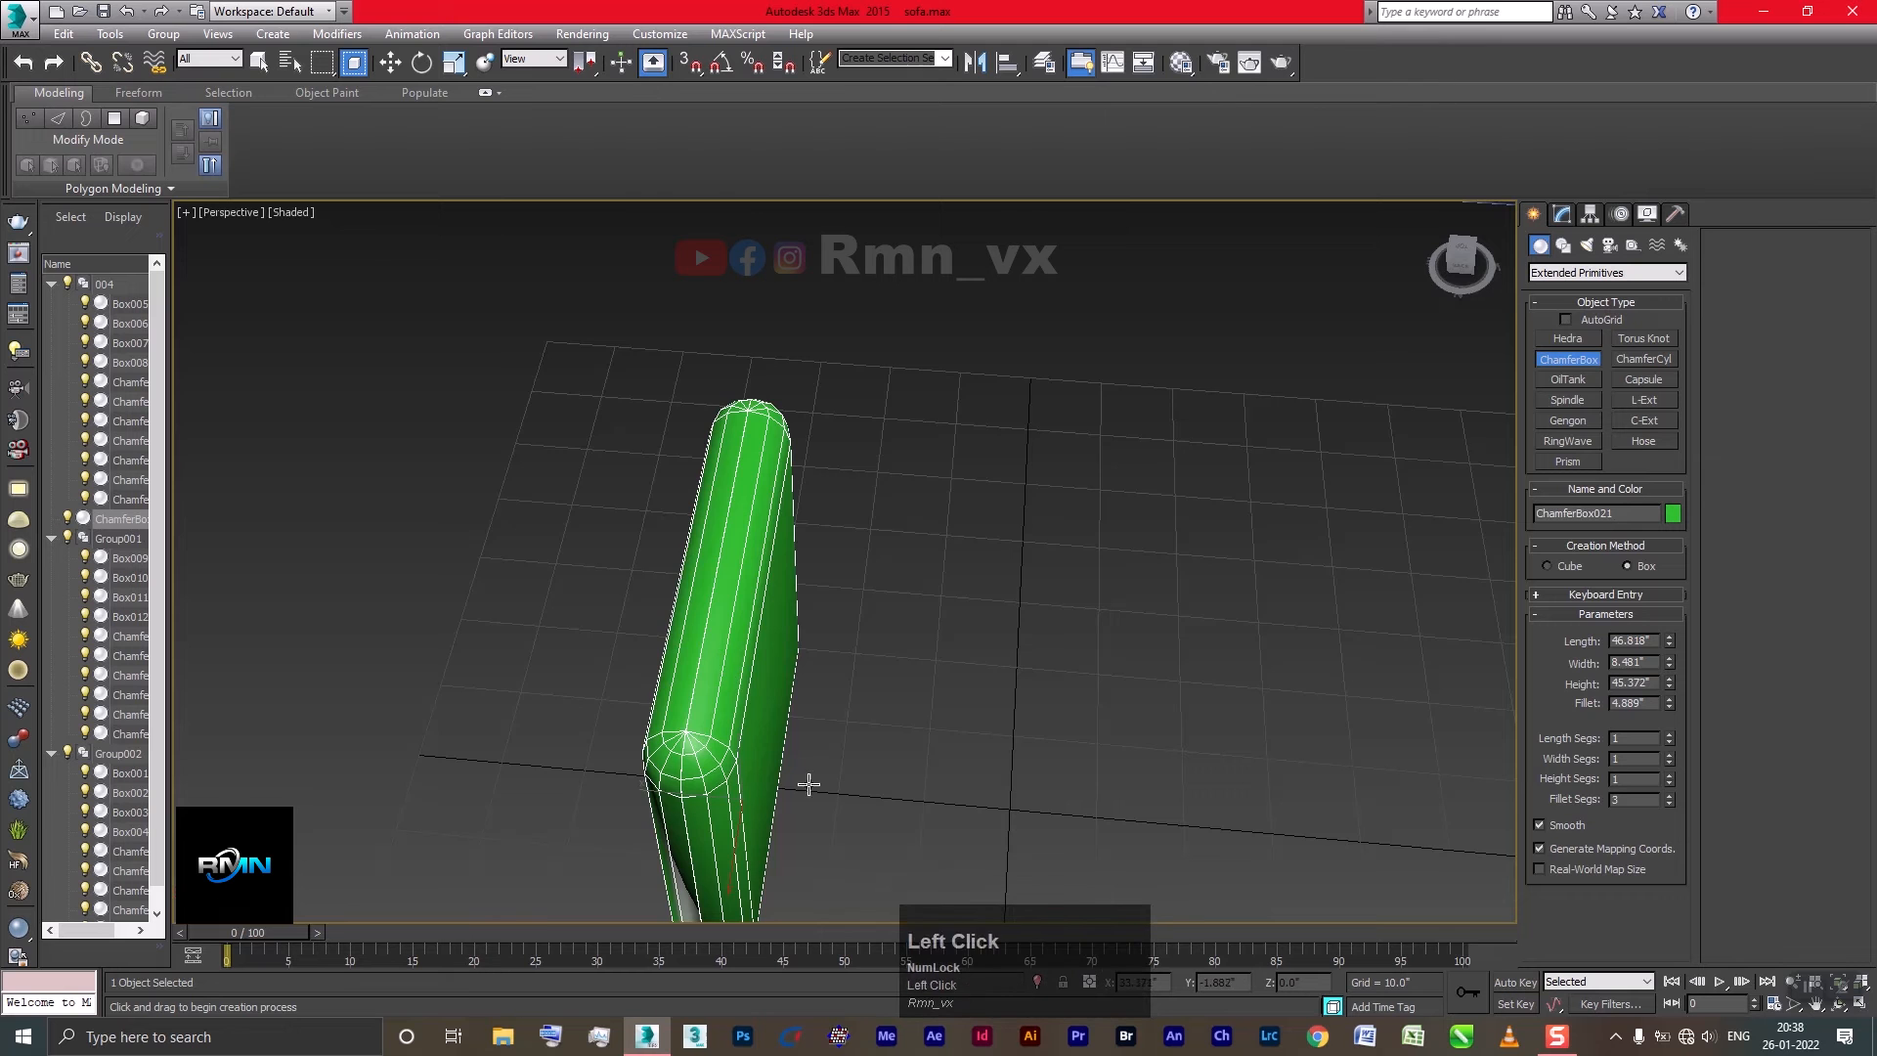
# Reduce the chamfer box's fillet to about 0.9 inches
pyautogui.moveTo(803, 774); pyautogui.dragTo(792, 605, button='middle')
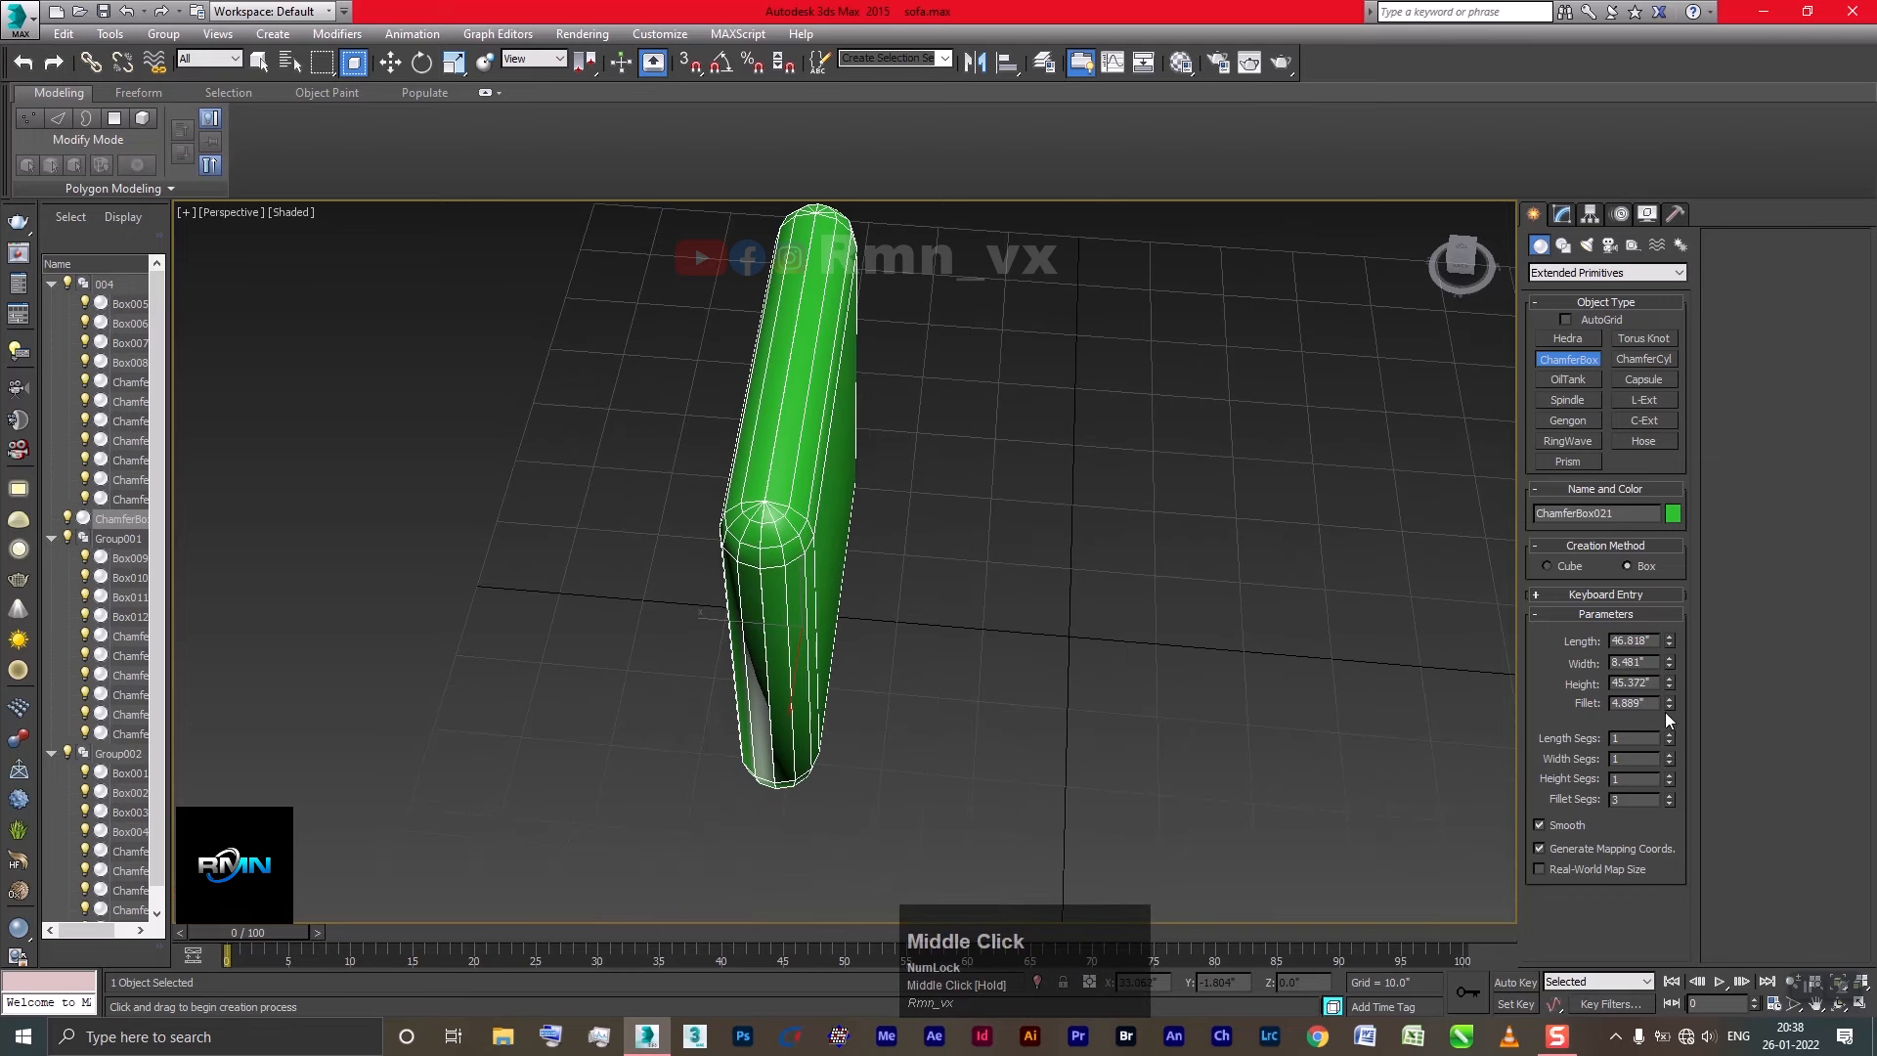
pyautogui.click(1682, 693)
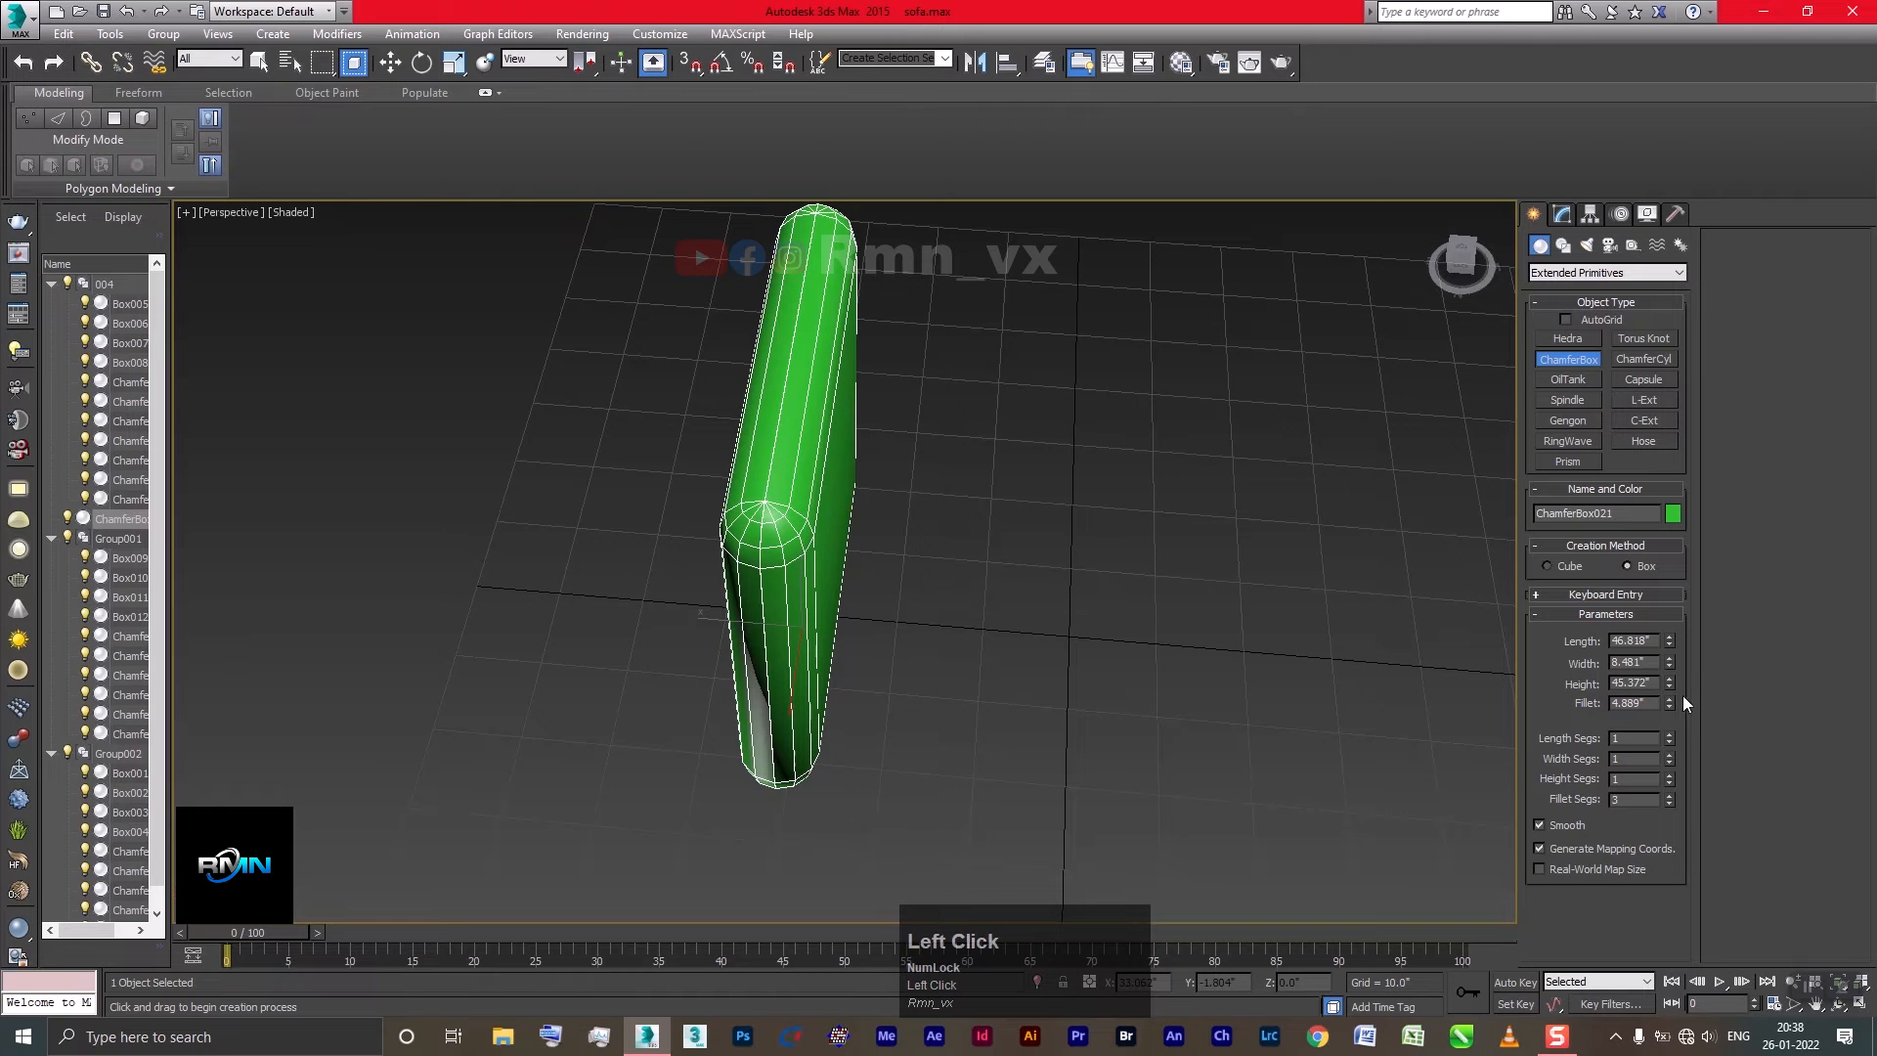
pyautogui.moveTo(1669, 706); pyautogui.dragTo(1676, 783)
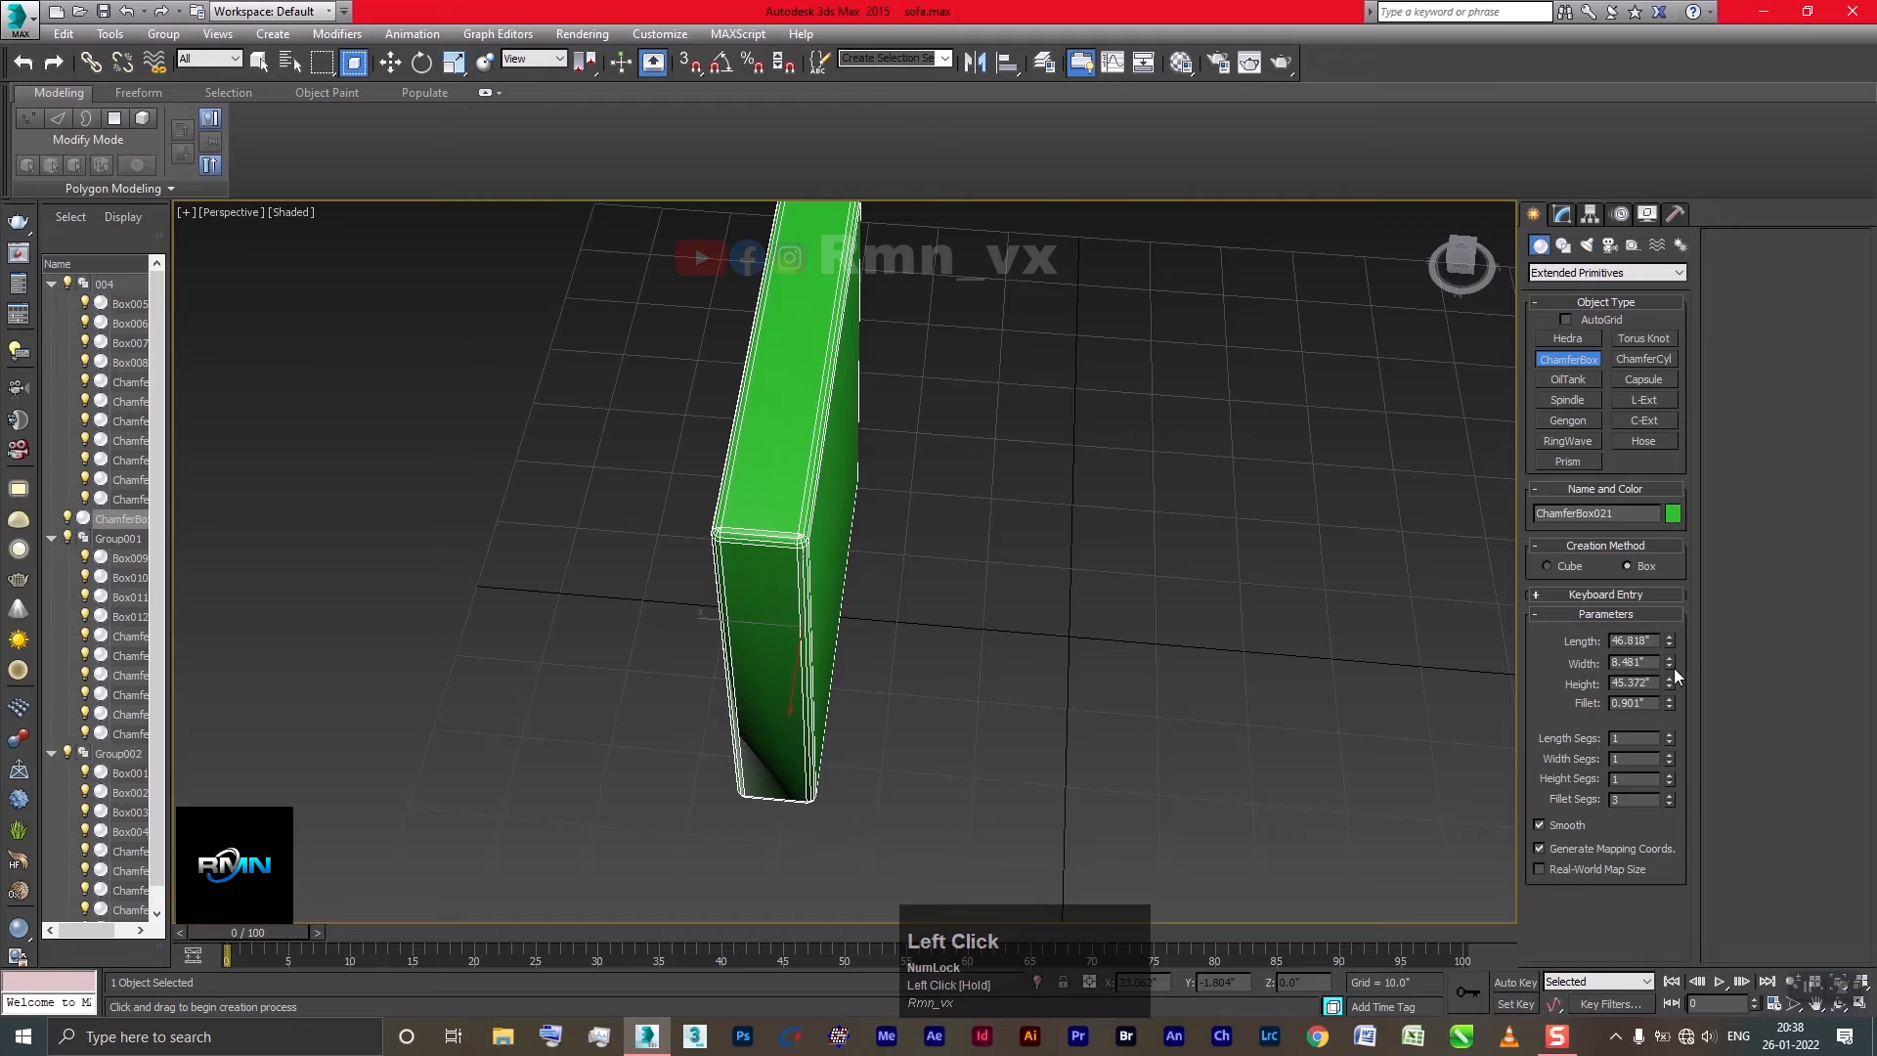
# Set the chamfer box's length and height to 30 inches each
pyautogui.scroll(-5, 909, 636)
pyautogui.keyDown('alt'); pyautogui.moveTo(909, 636); pyautogui.dragTo(734, 634, button='middle'); pyautogui.keyUp('alt')
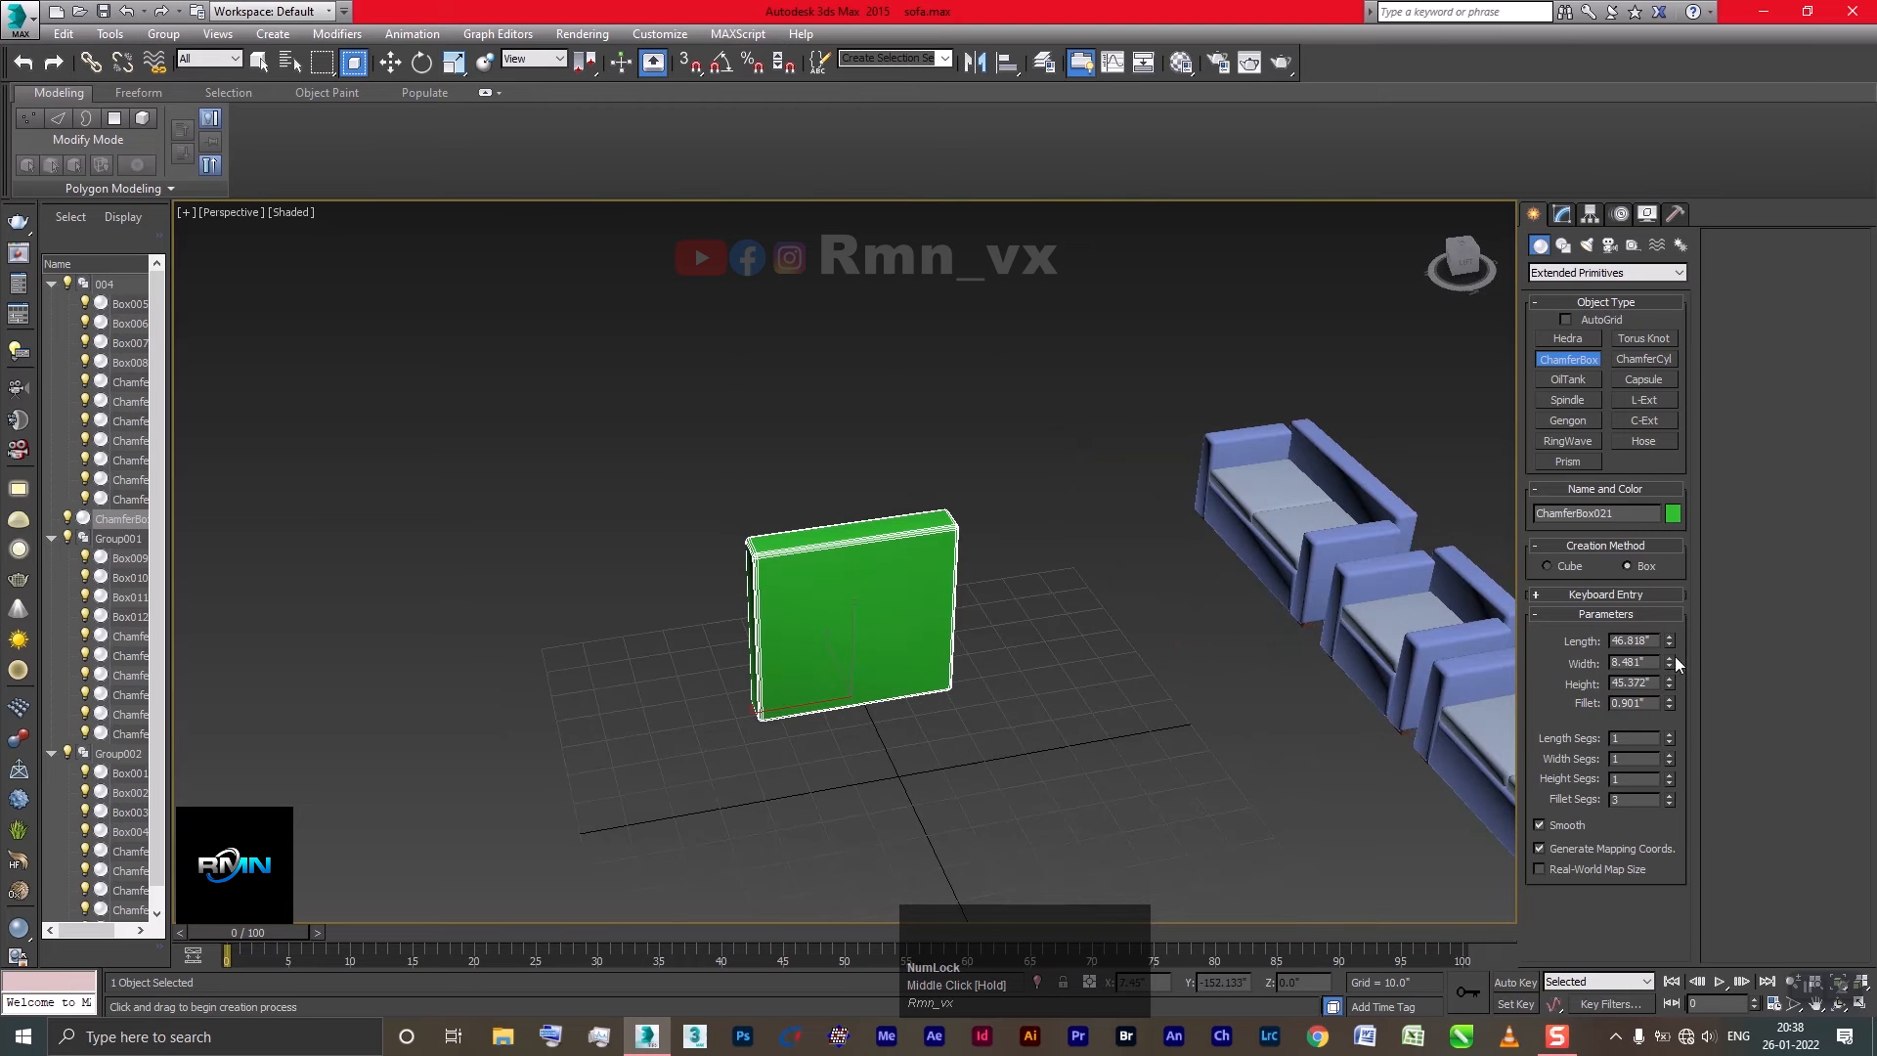
pyautogui.moveTo(1670, 642); pyautogui.dragTo(1678, 704)
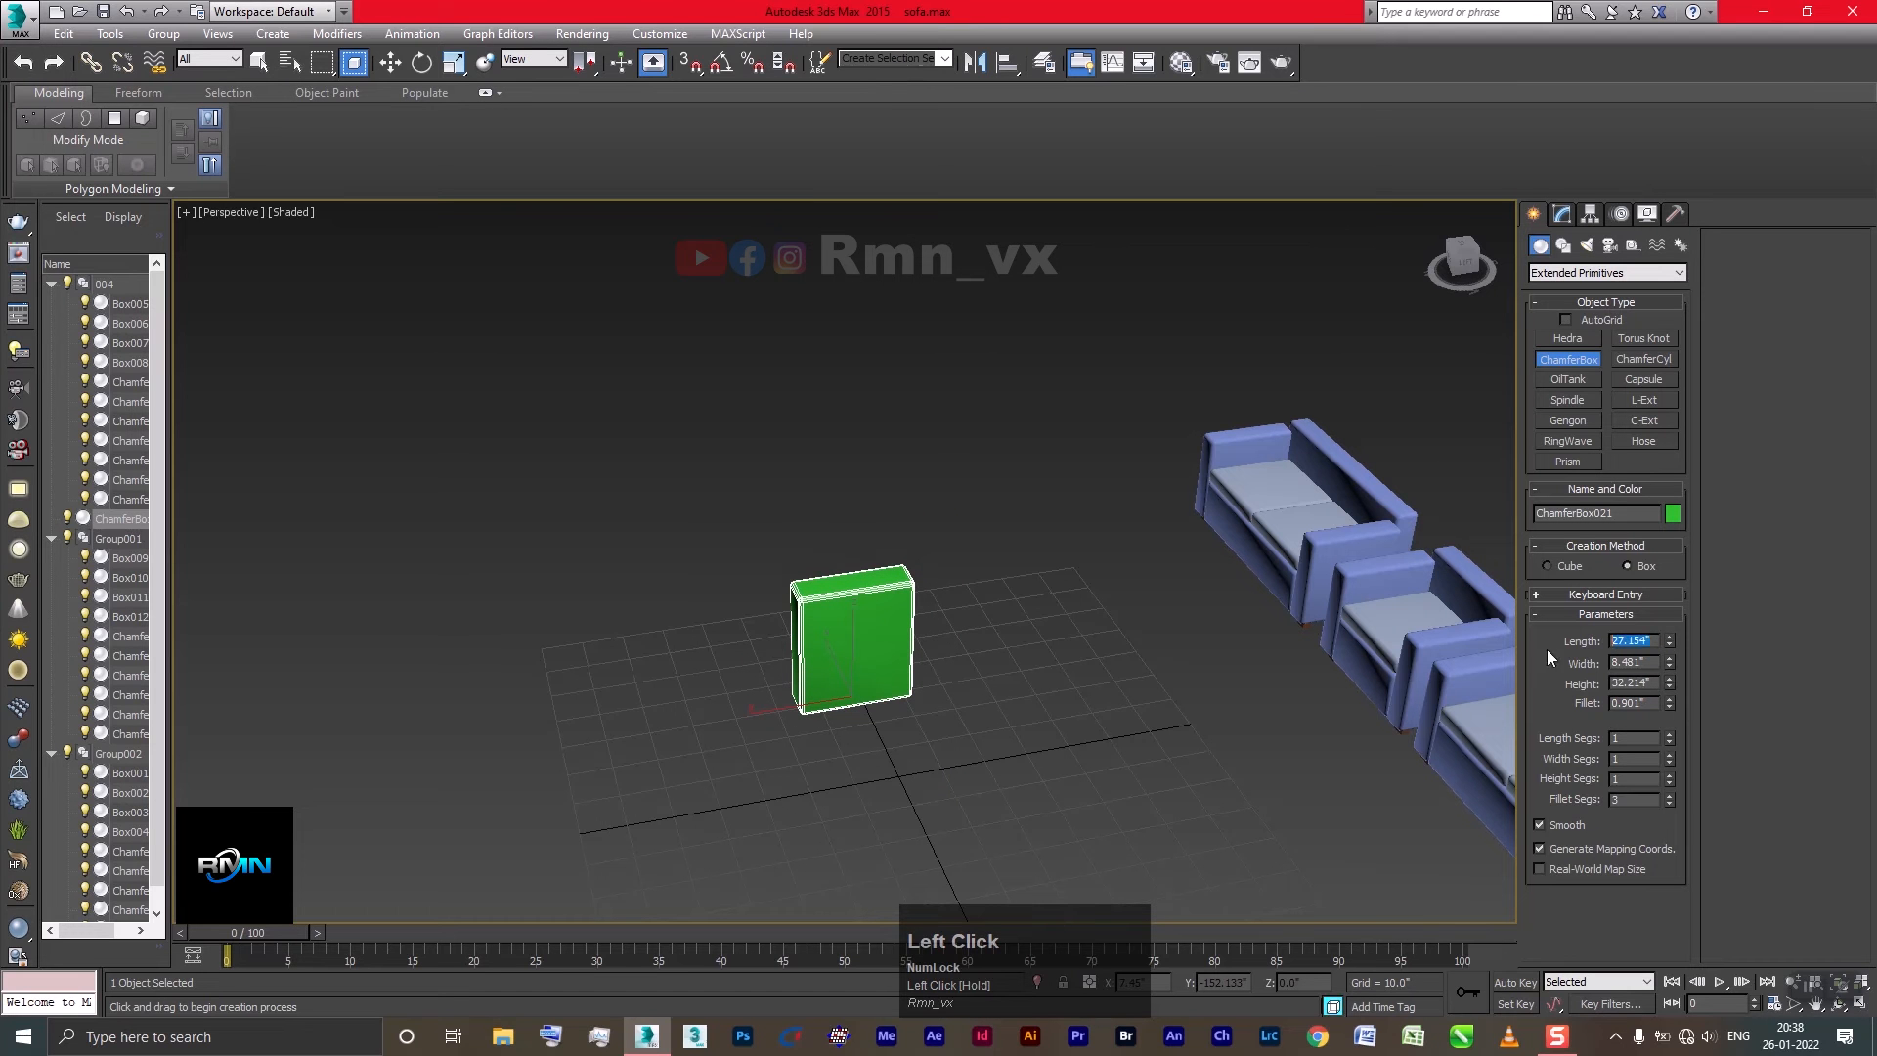
pyautogui.doubleClick(1660, 682)
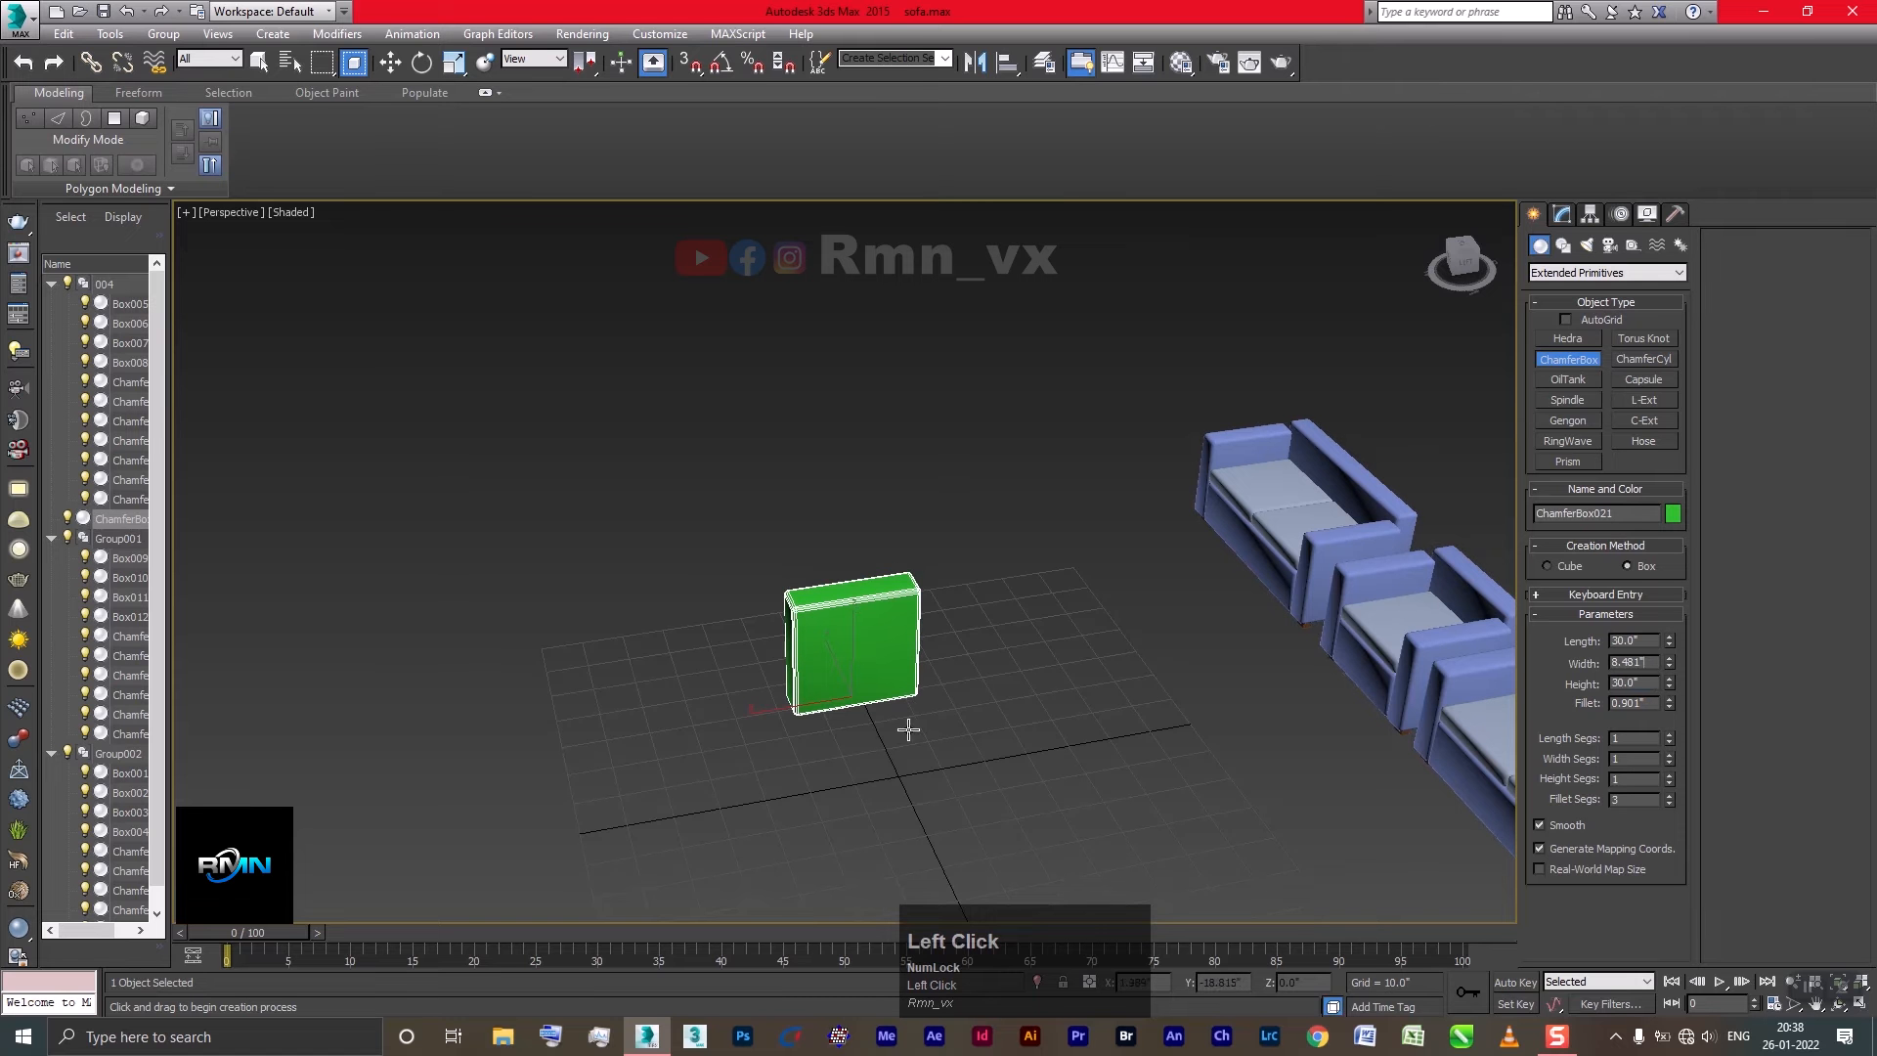
# Clone the green chamfer box once along X as an independent copy
pyautogui.moveTo(905, 725); pyautogui.dragTo(840, 592, button='middle')
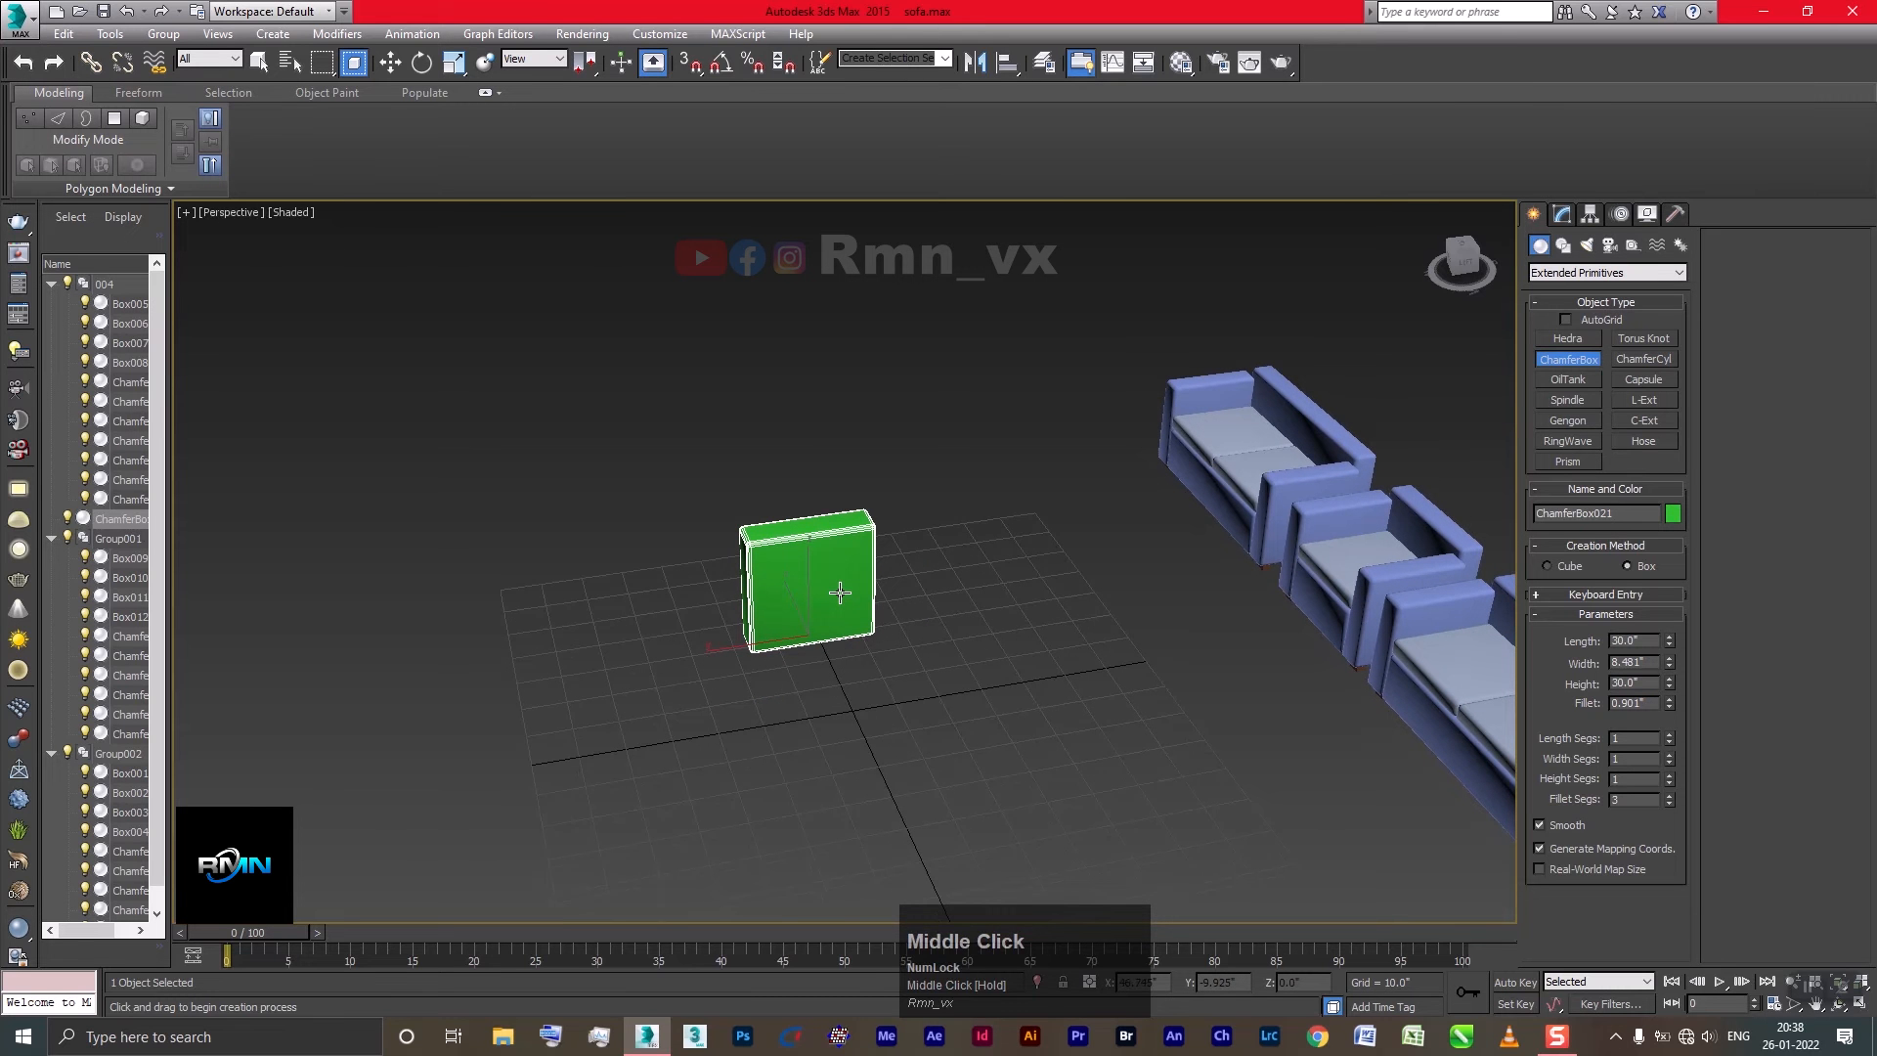
pyautogui.press('w')
pyautogui.moveTo(819, 653); pyautogui.dragTo(793, 595, button='middle')
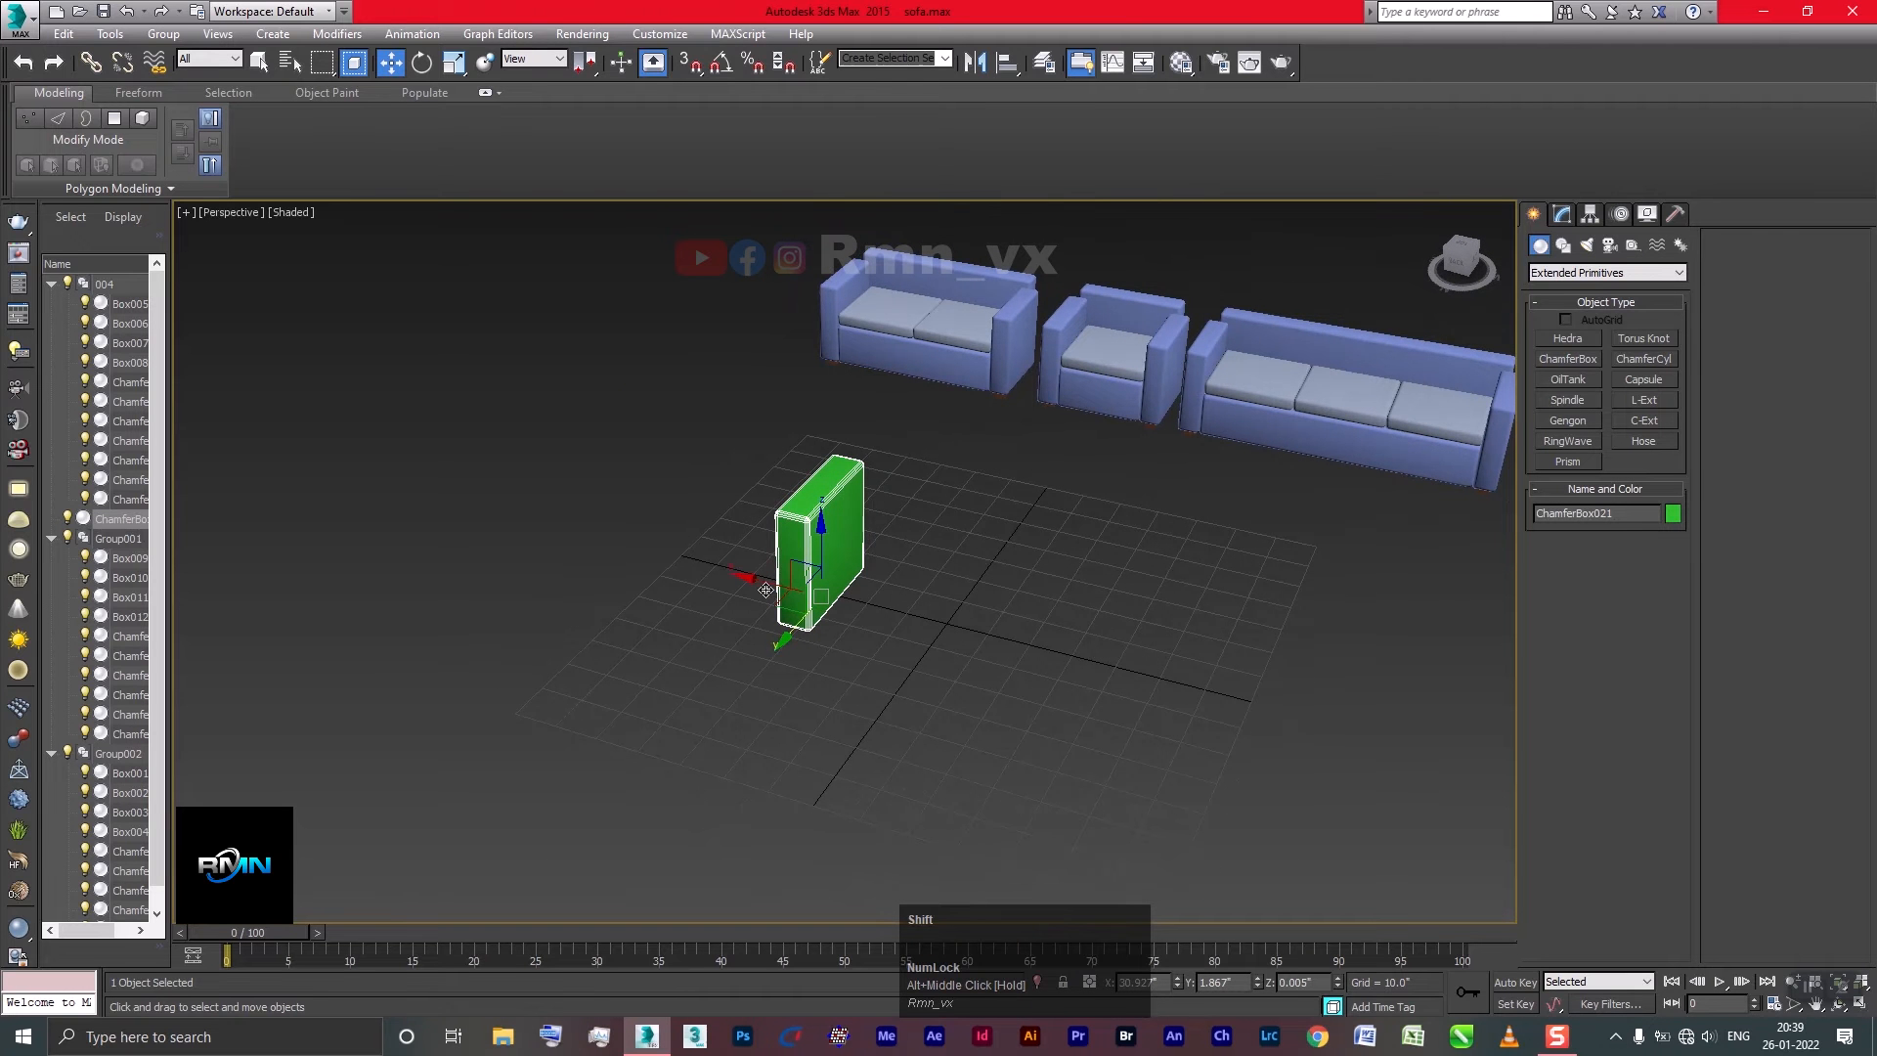
pyautogui.keyDown('shift'); pyautogui.moveTo(766, 590); pyautogui.dragTo(870, 628); pyautogui.keyUp('shift')
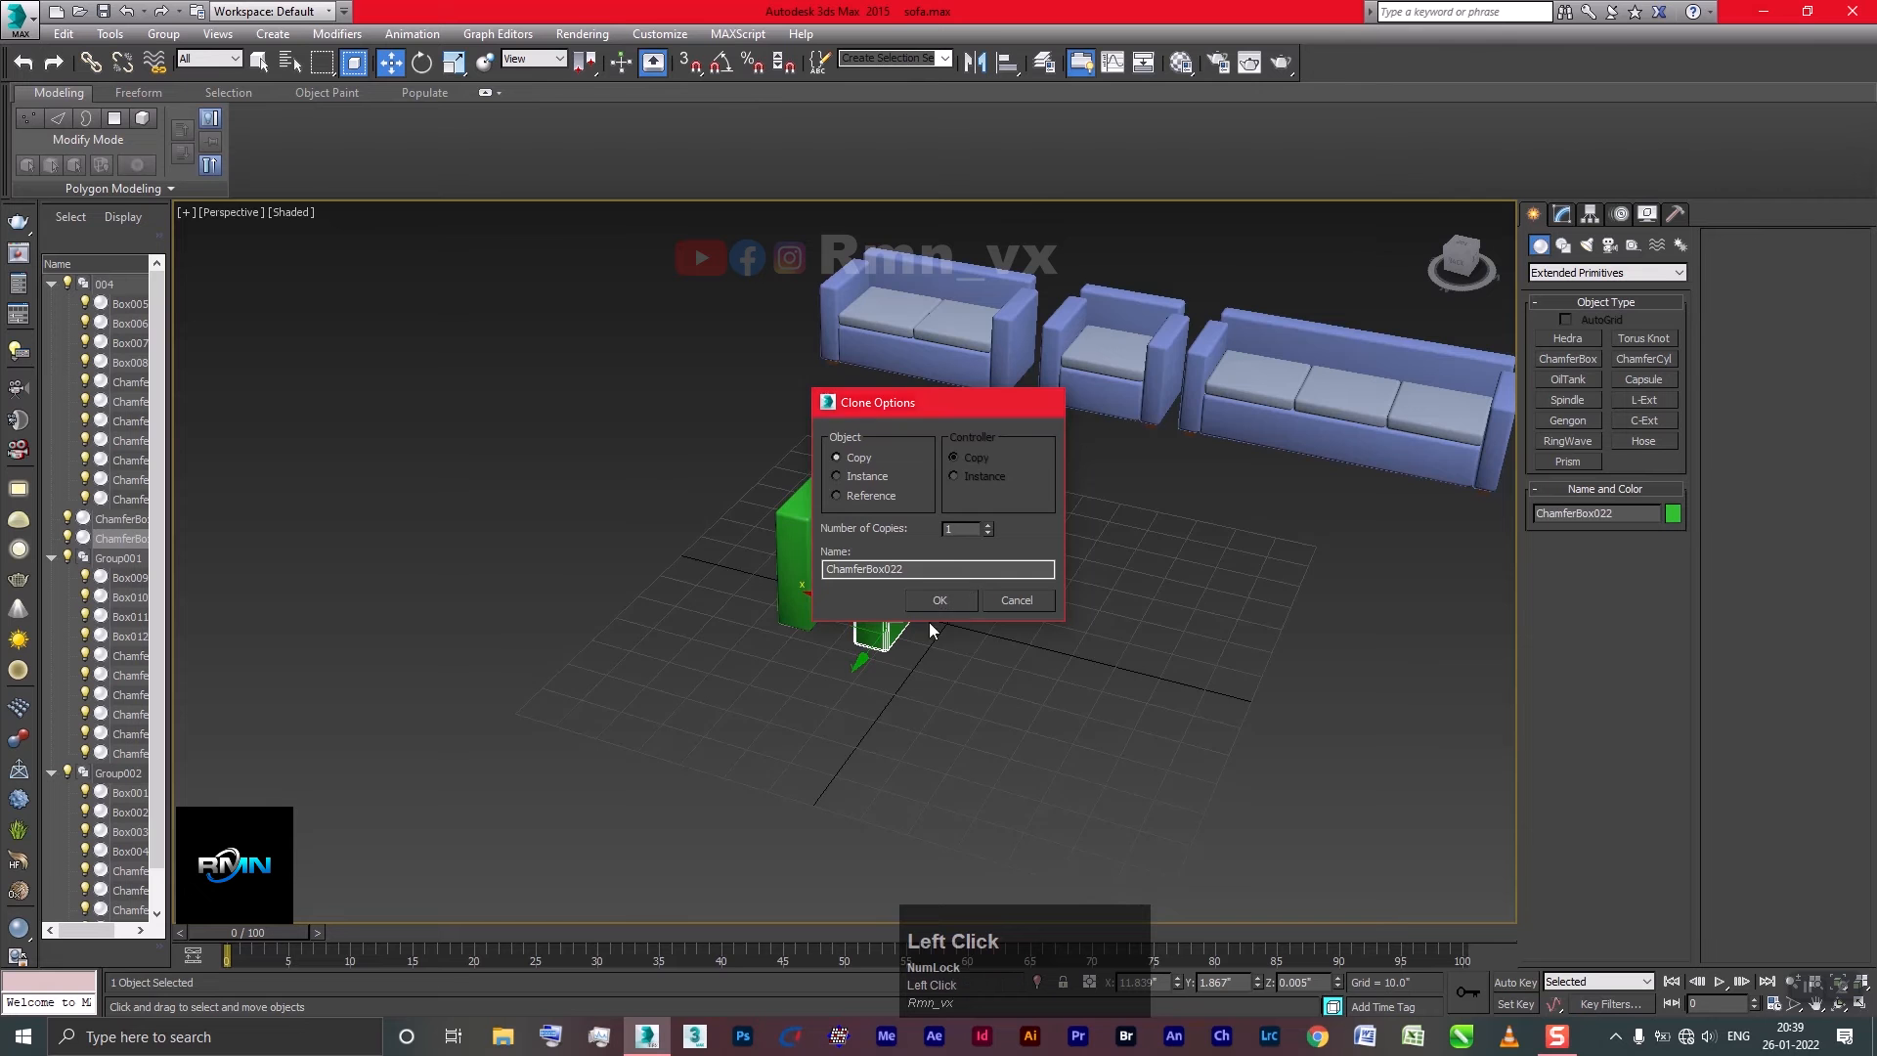
pyautogui.click(940, 600)
# Try reducing the cloned box's length, and undo both that change and the clone
pyautogui.keyDown('alt'); pyautogui.moveTo(954, 626); pyautogui.dragTo(949, 749, button='middle'); pyautogui.keyUp('alt')
pyautogui.click(1564, 216)
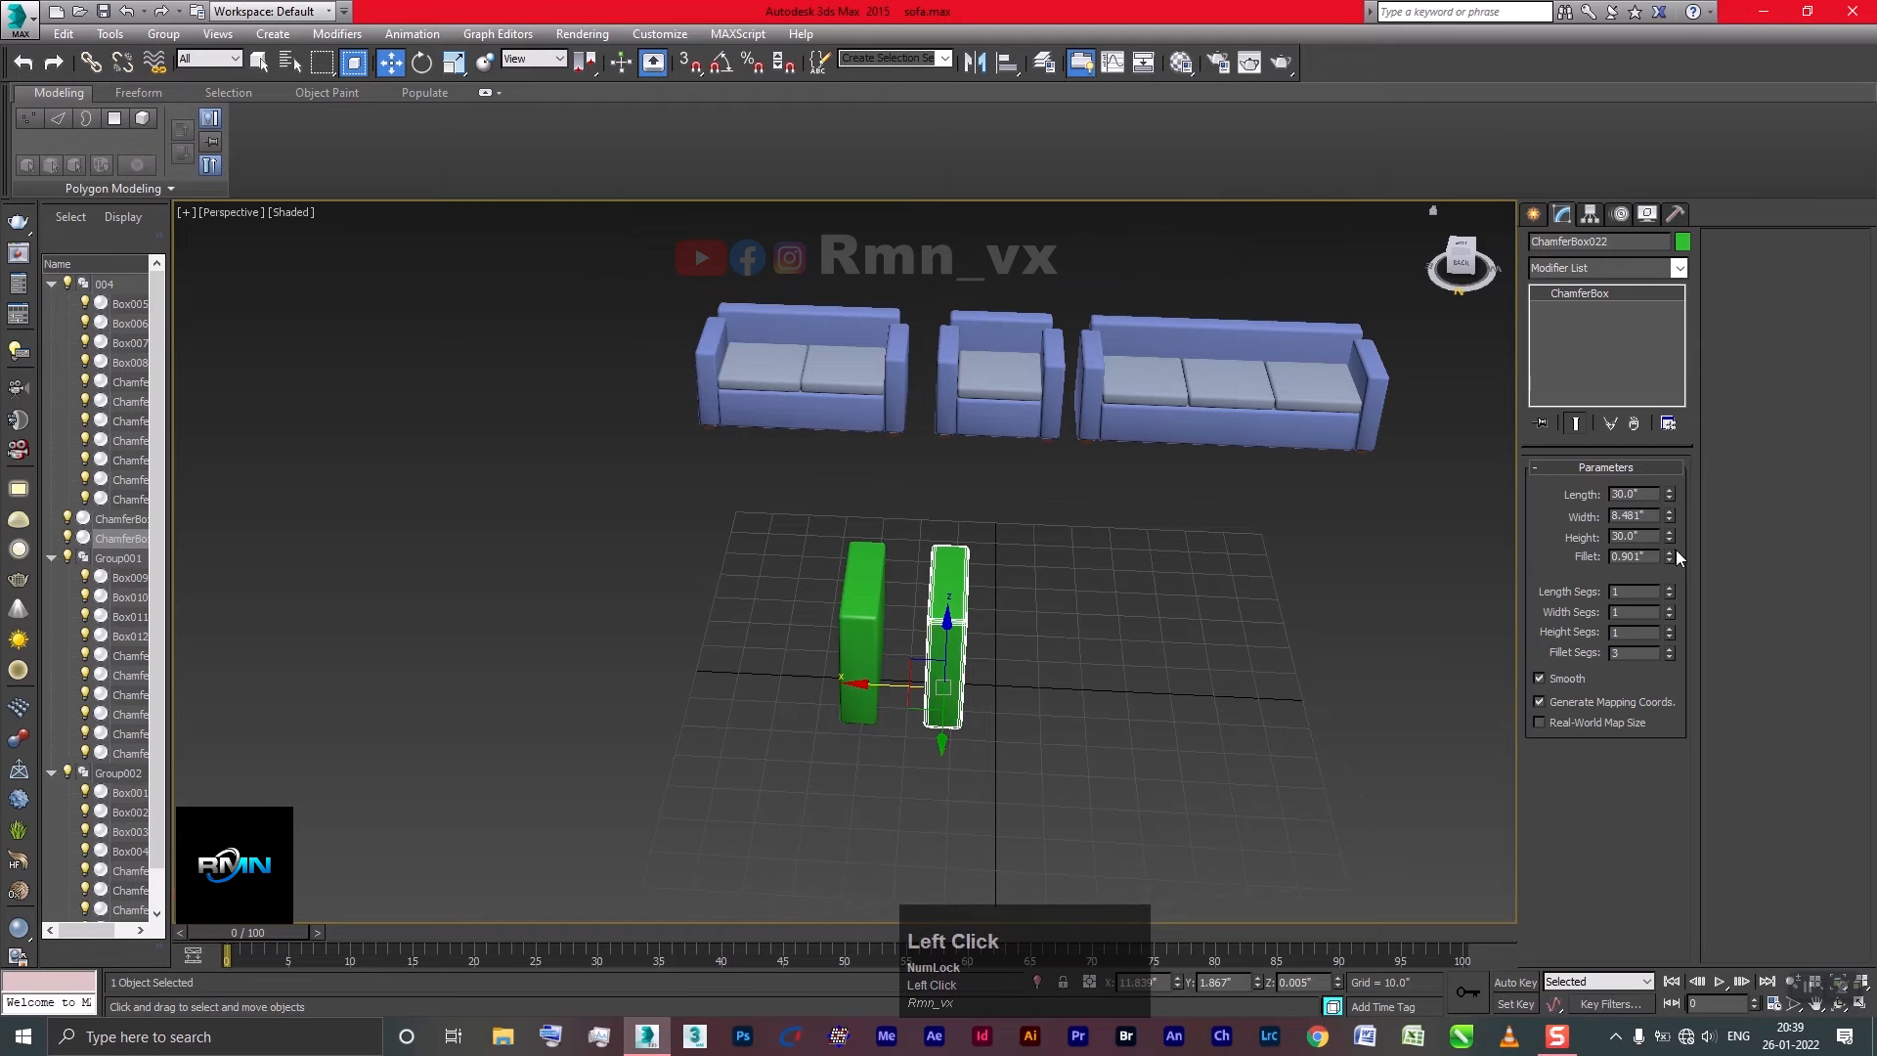
pyautogui.moveTo(1670, 492); pyautogui.dragTo(1668, 508)
pyautogui.rightClick(1668, 501)
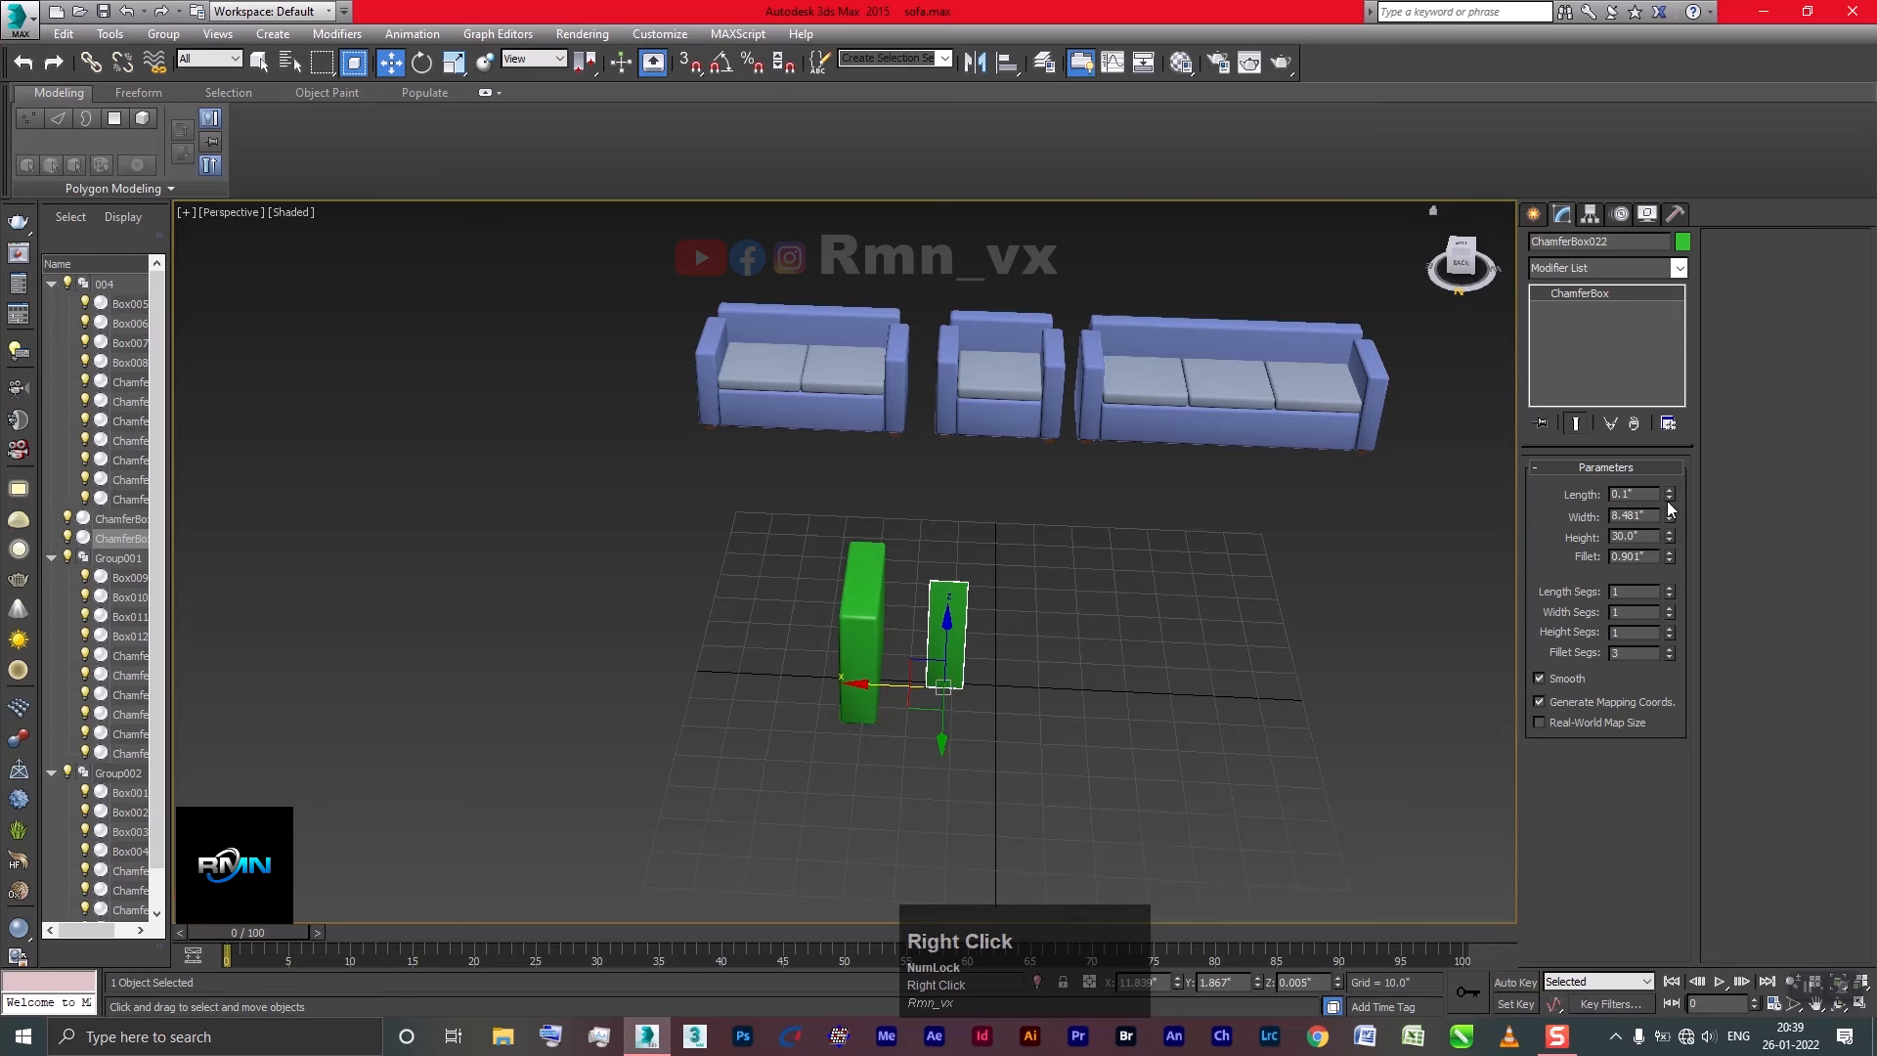
pyautogui.hotkey('ctrl', 'z')
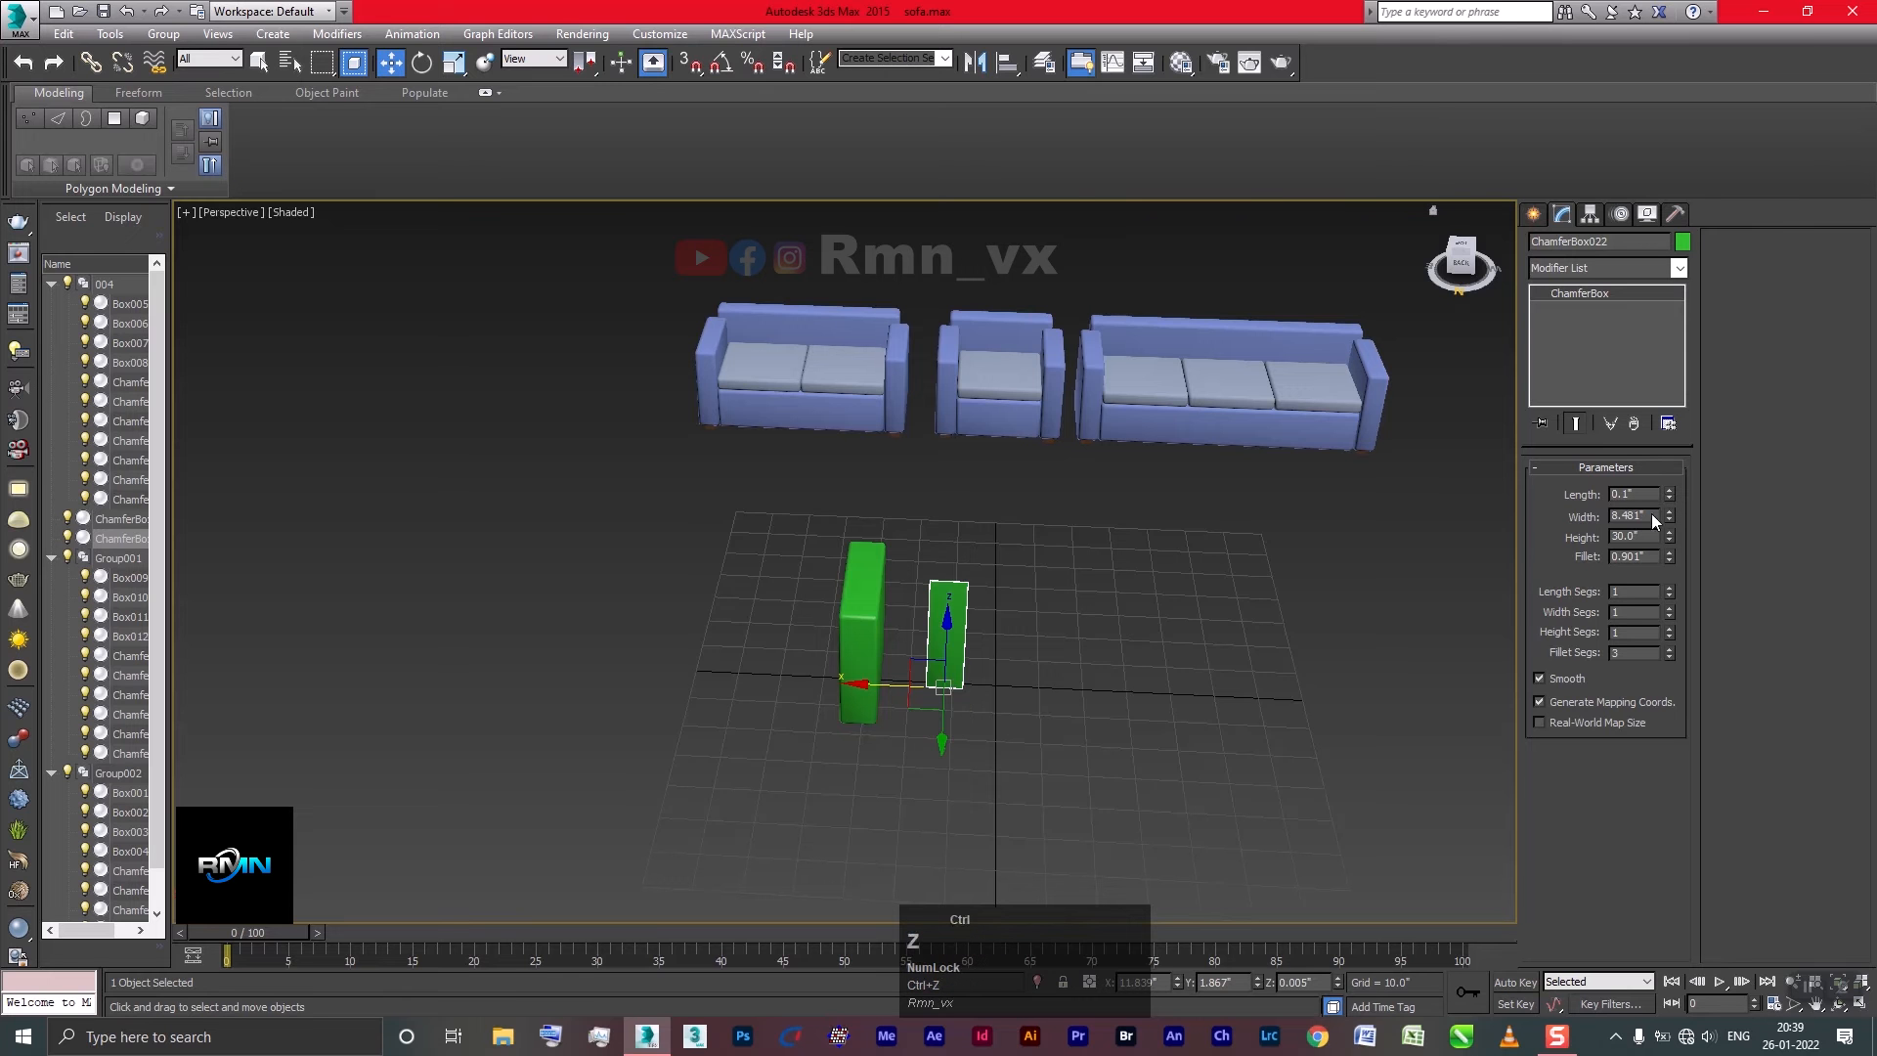
pyautogui.click(1414, 597)
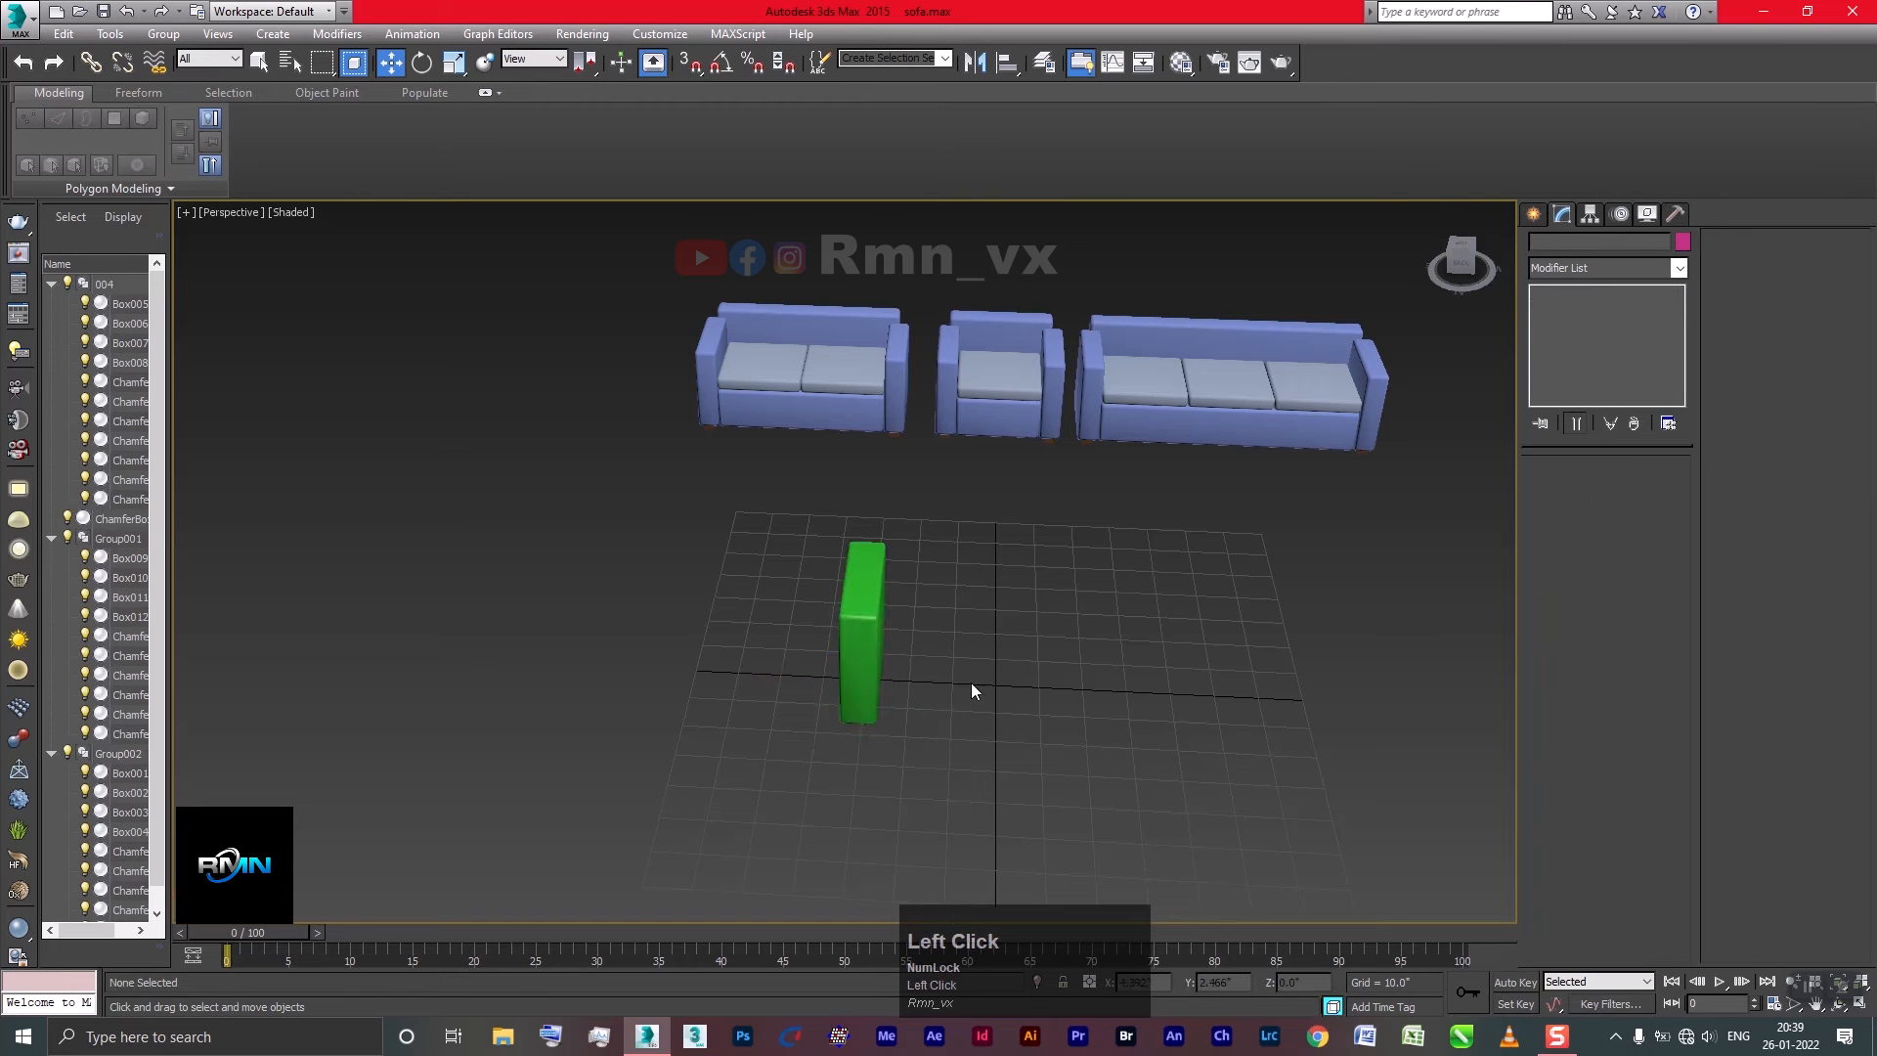
# Make one independent copy of the upright chamfer box beside it along X
pyautogui.click(874, 652)
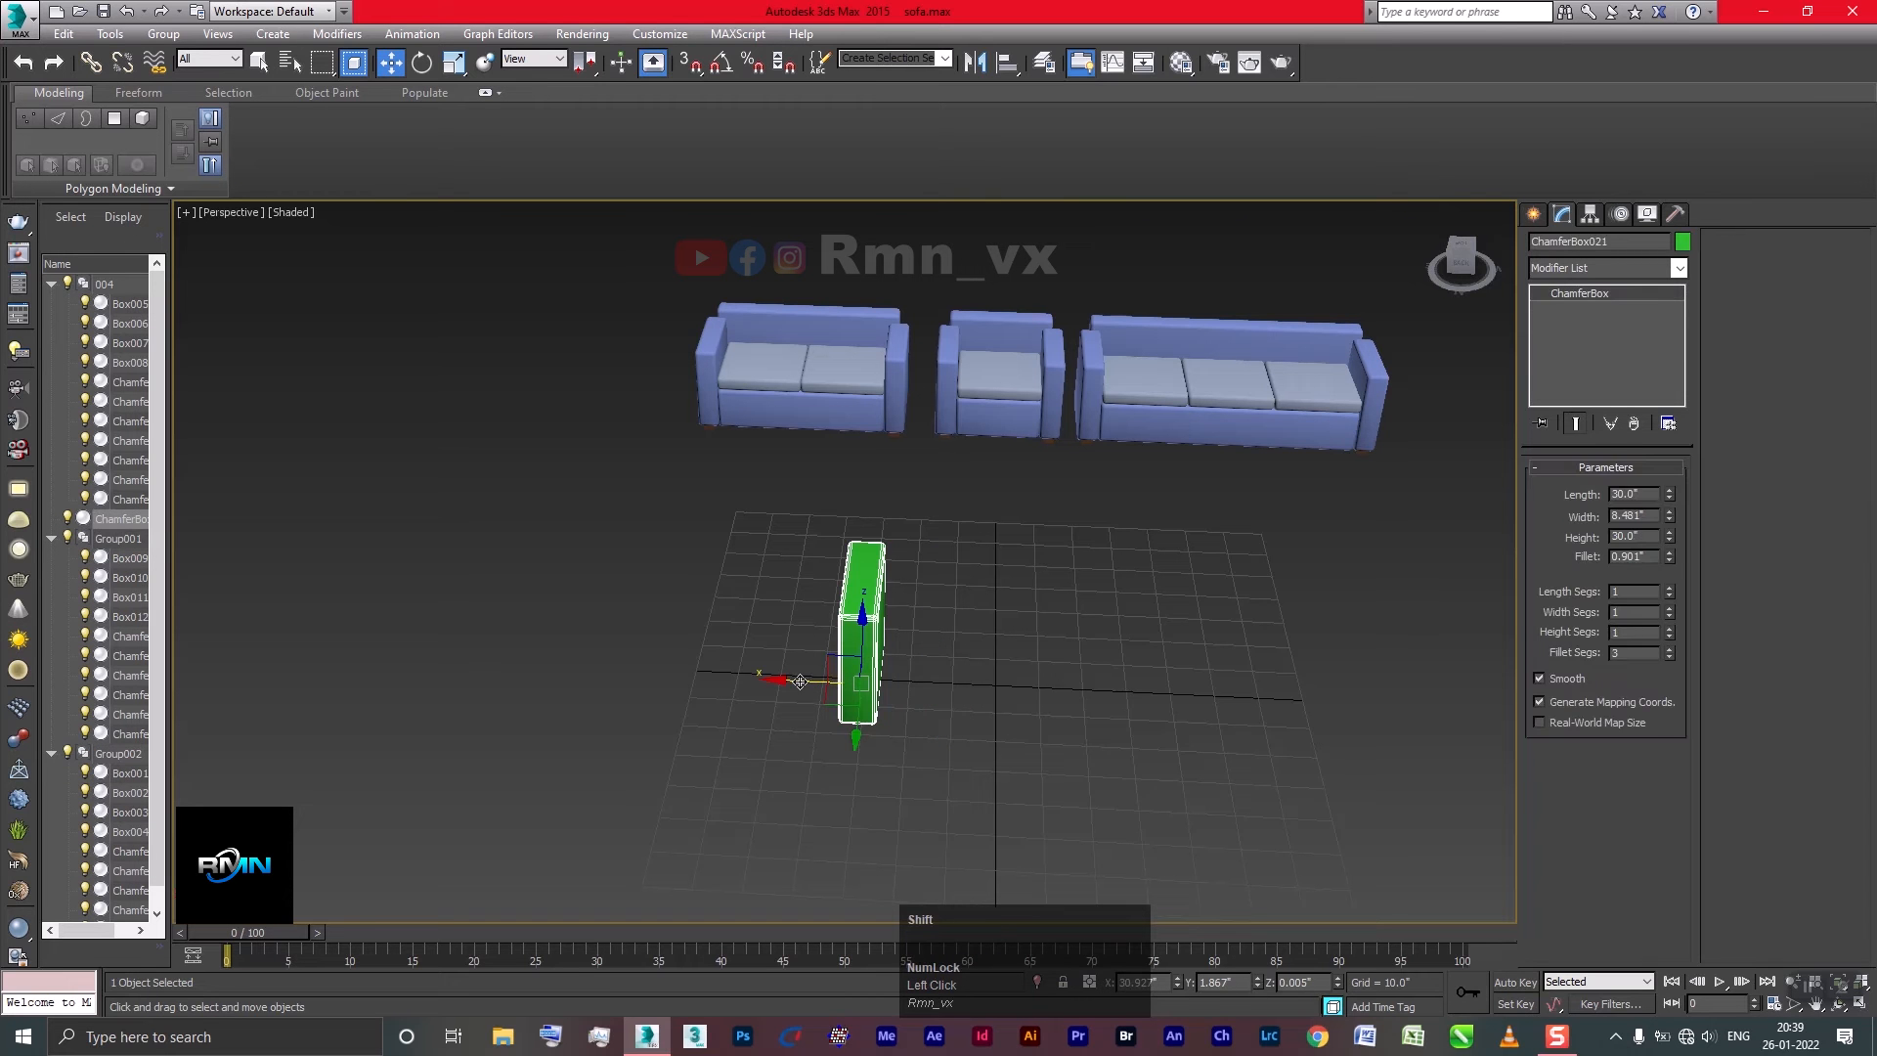
pyautogui.keyDown('shift'); pyautogui.moveTo(797, 681); pyautogui.dragTo(871, 692); pyautogui.keyUp('shift')
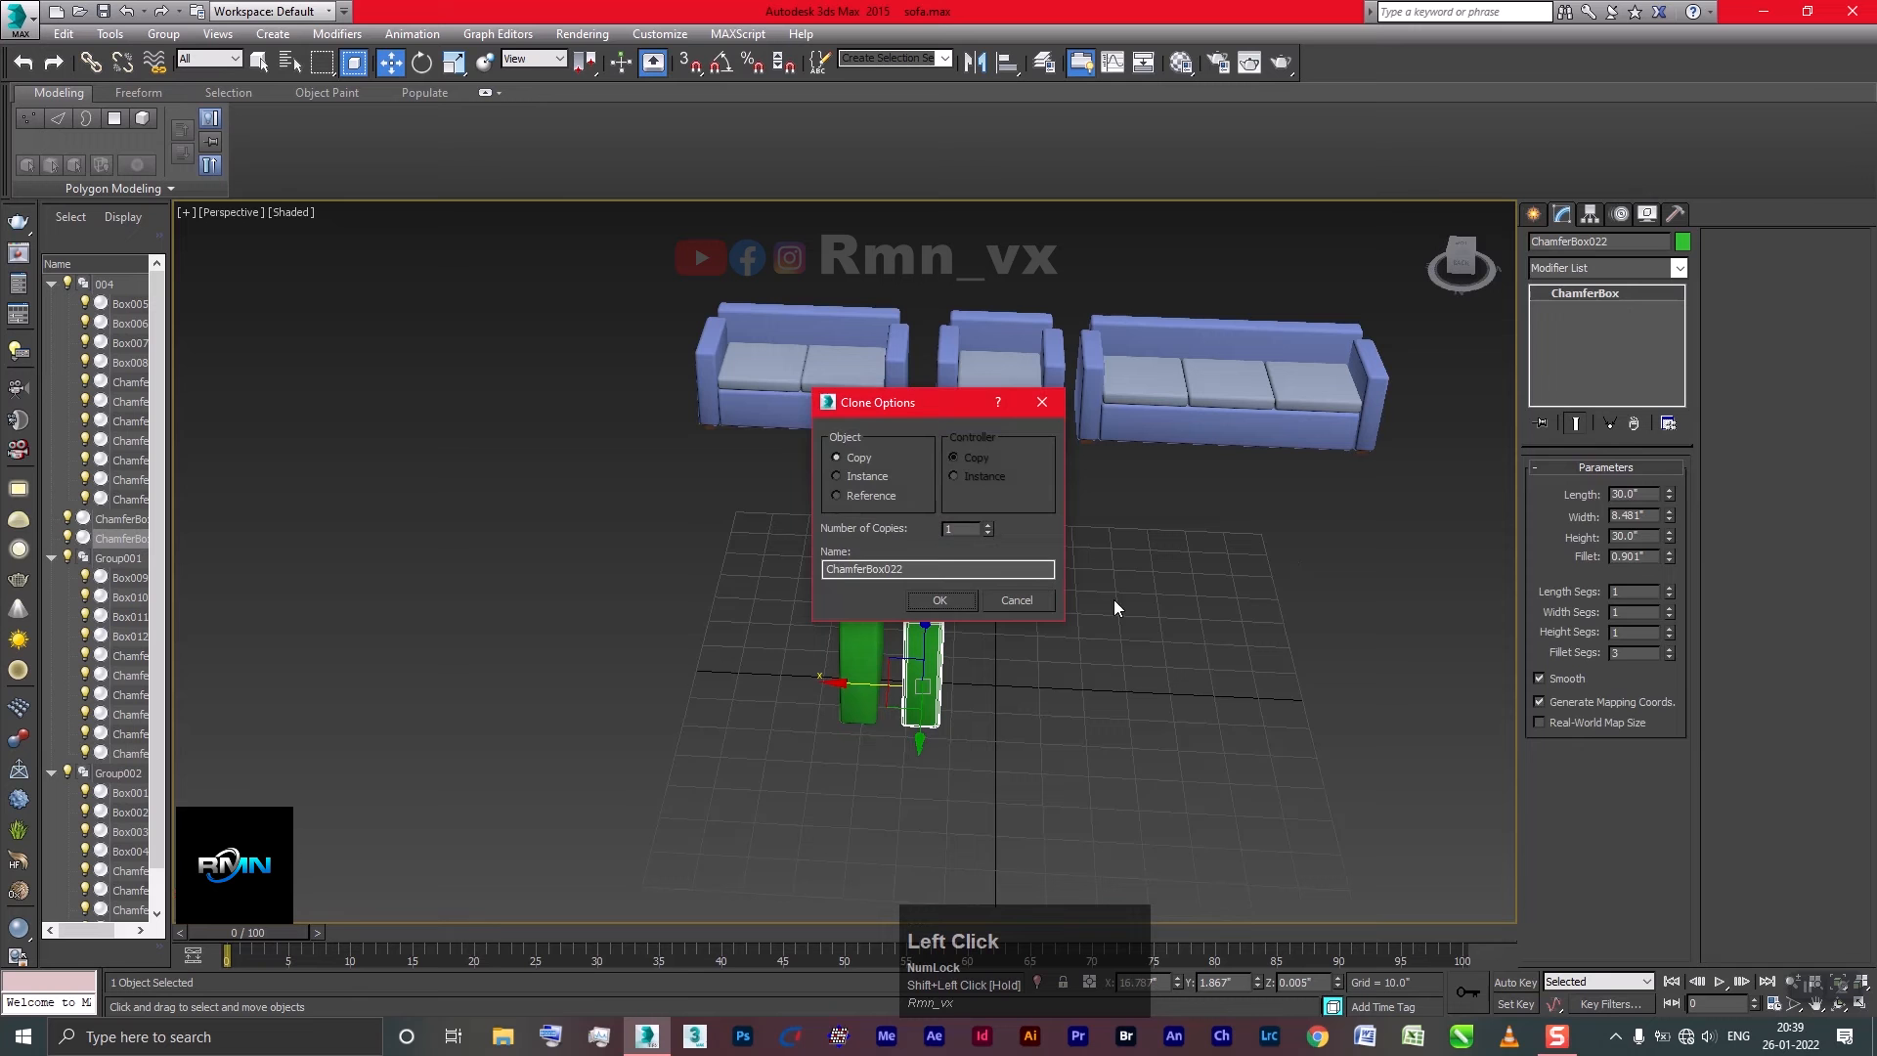
pyautogui.click(939, 600)
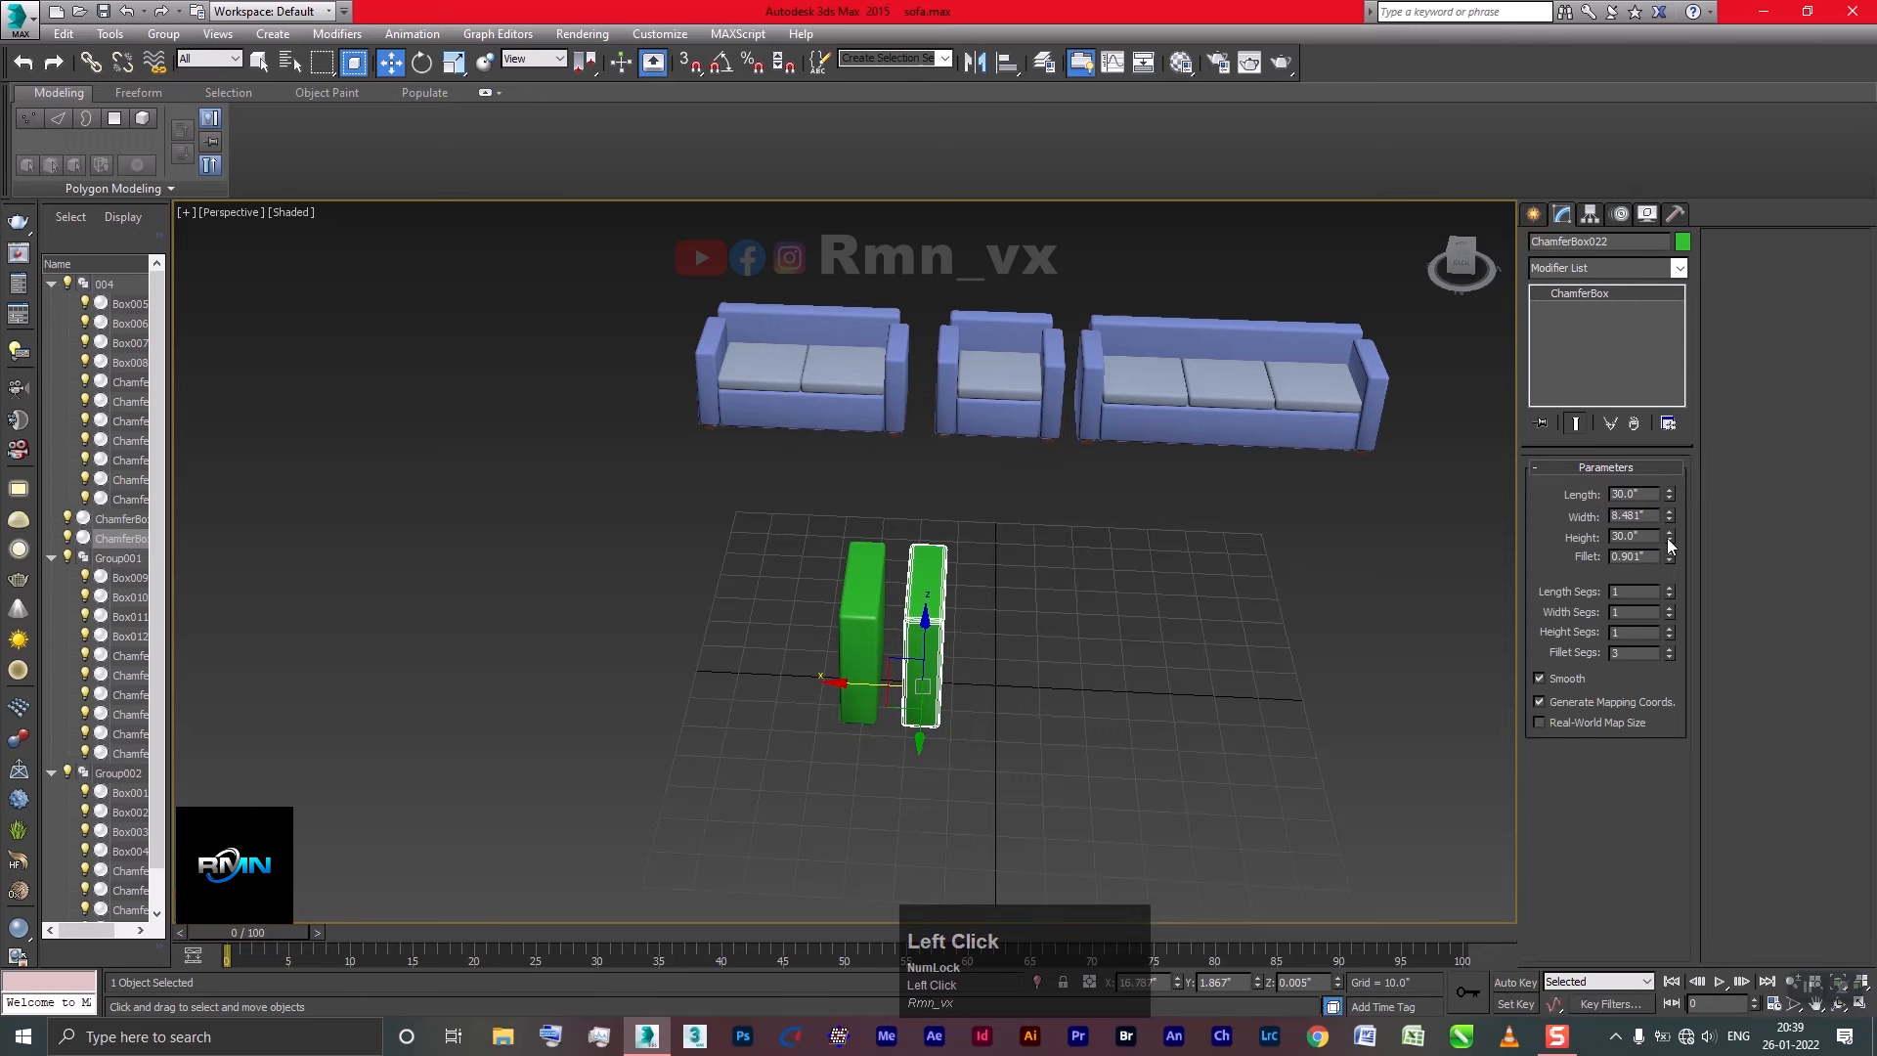
# Resize the copied box to about 27.7 inches wide and 14.8 inches high, and position it against the upright box along X
pyautogui.moveTo(1674, 516); pyautogui.dragTo(1660, 286)
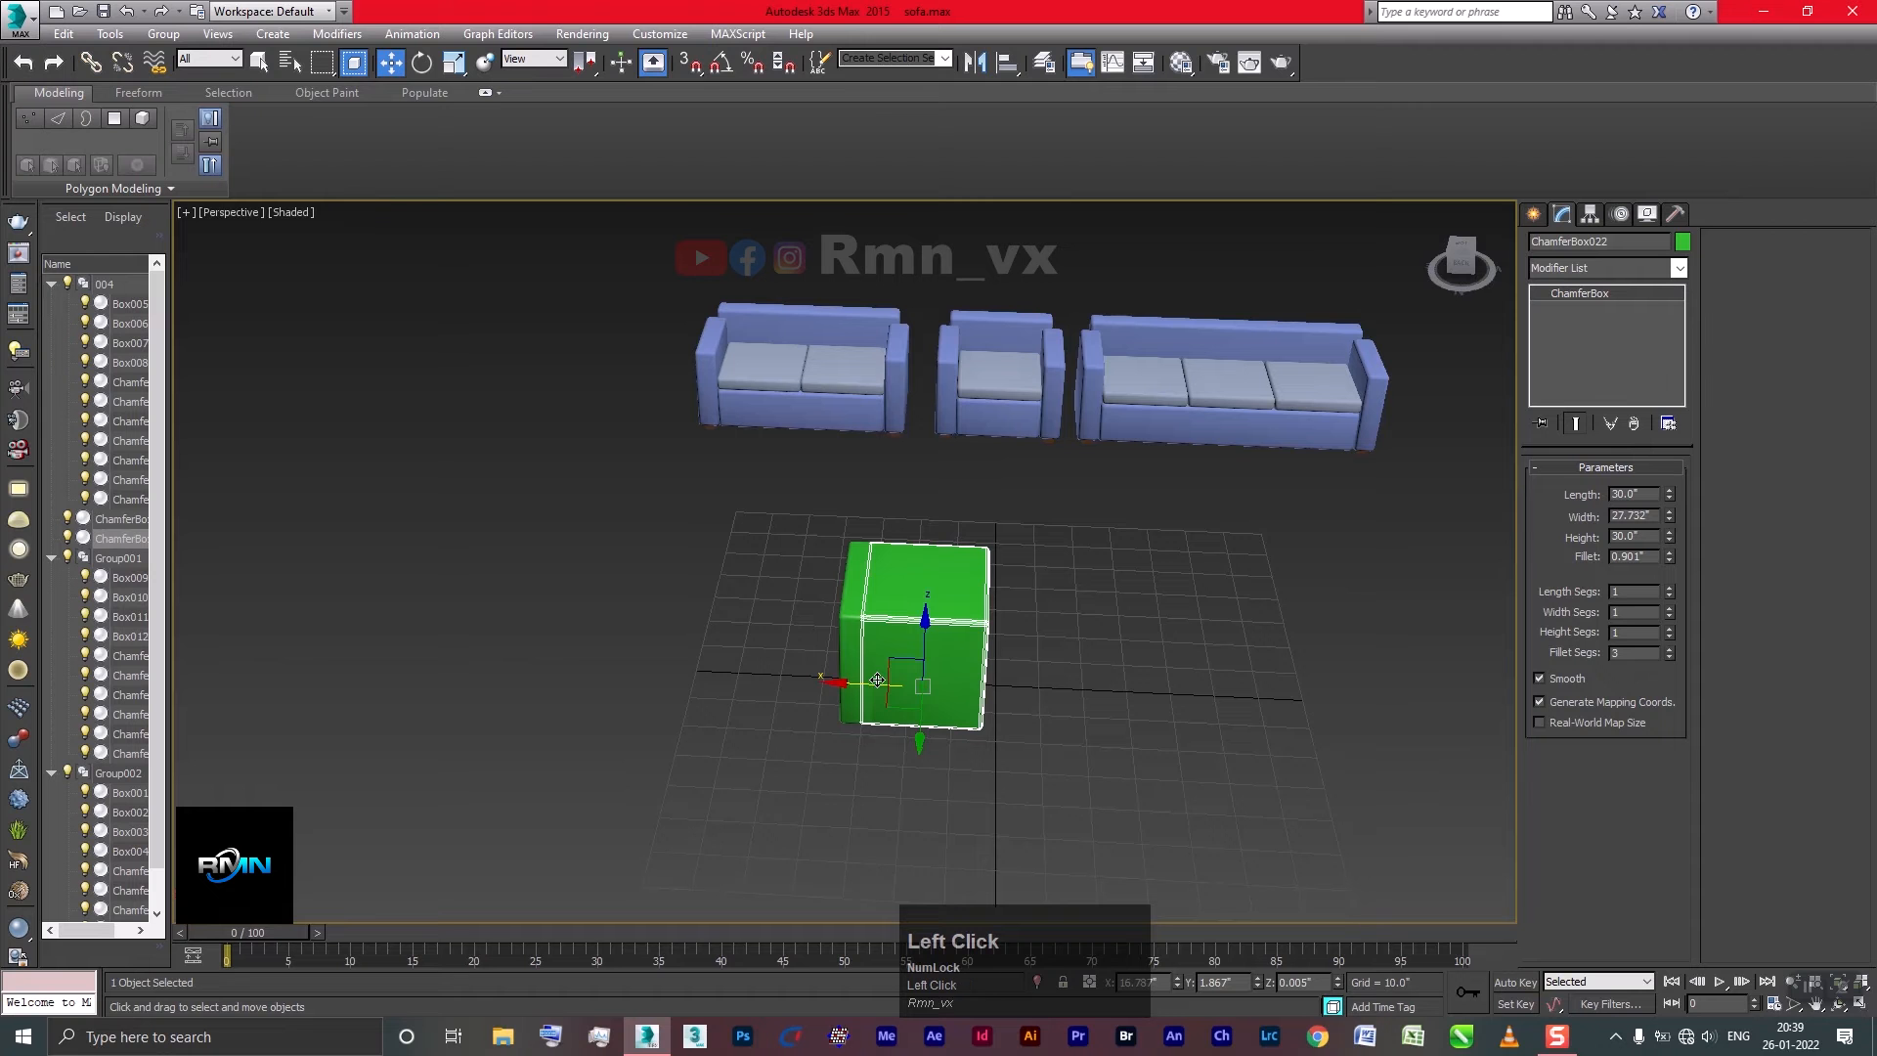
pyautogui.moveTo(877, 679); pyautogui.dragTo(900, 692)
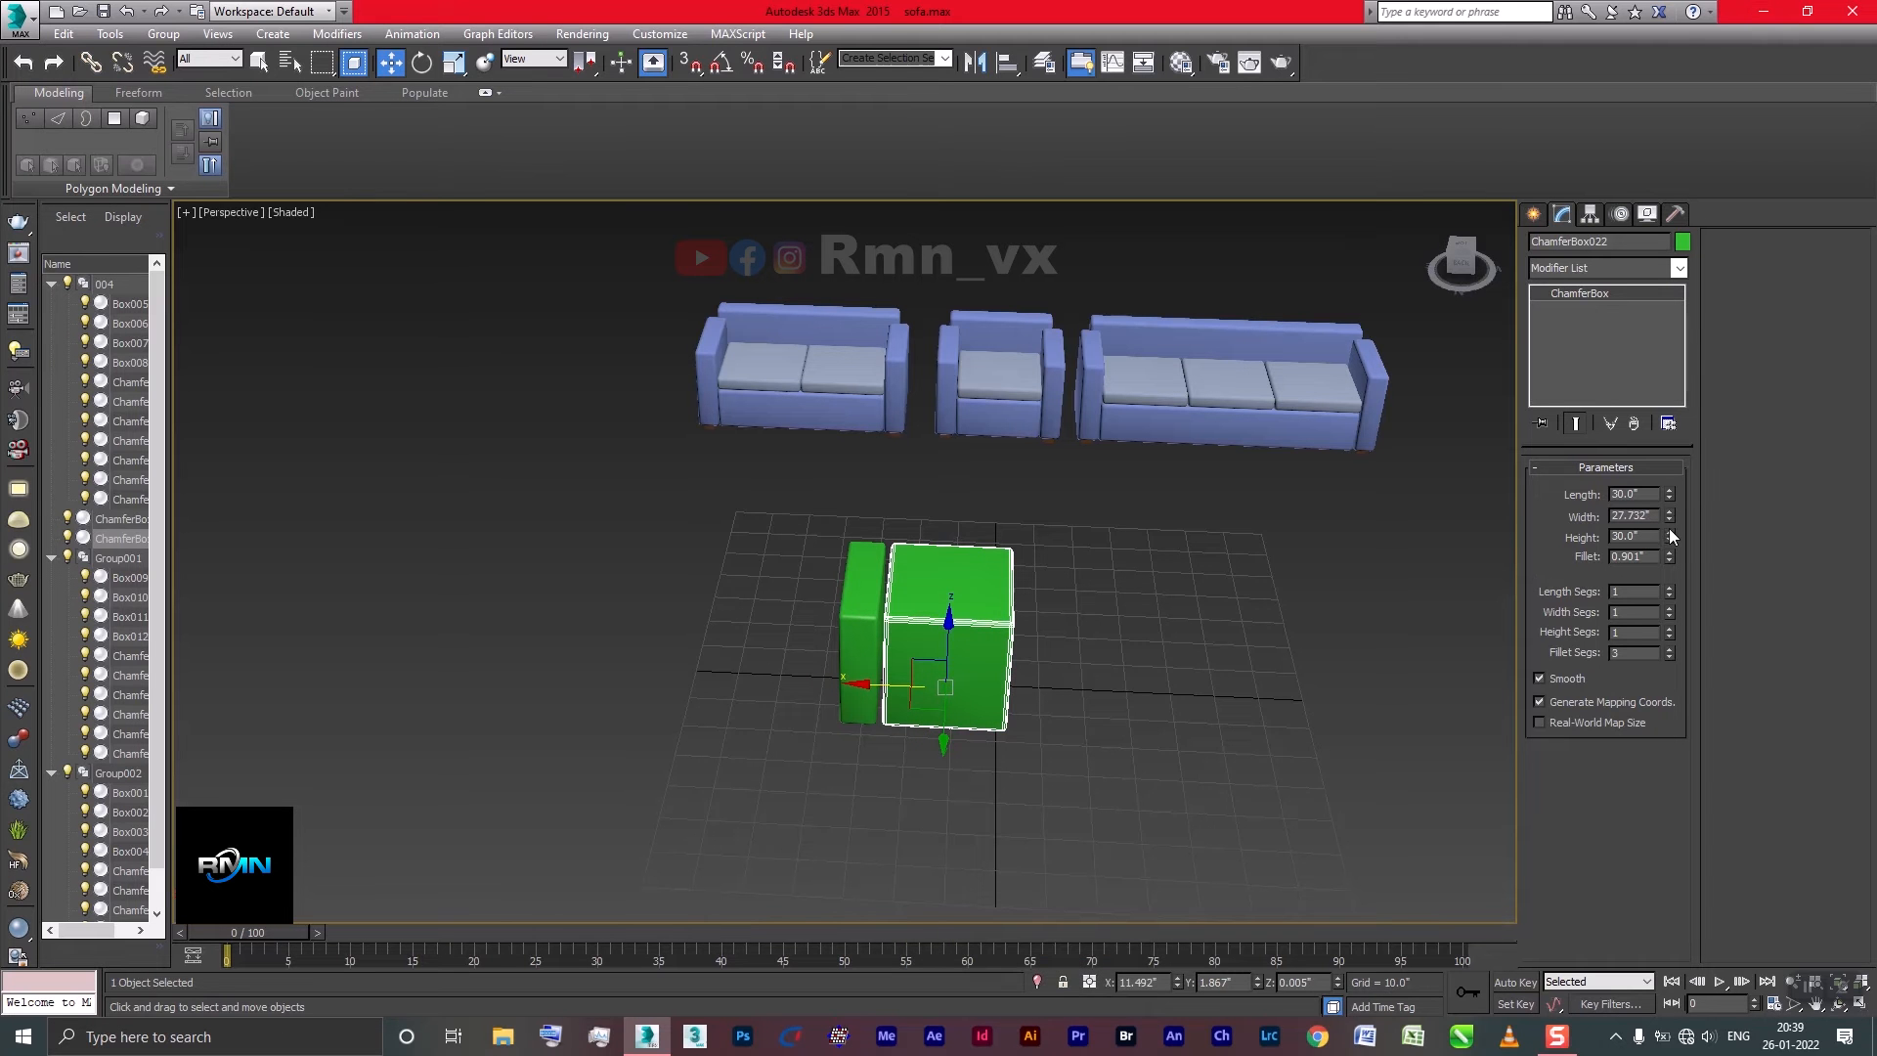
pyautogui.moveTo(1671, 539); pyautogui.dragTo(1675, 579)
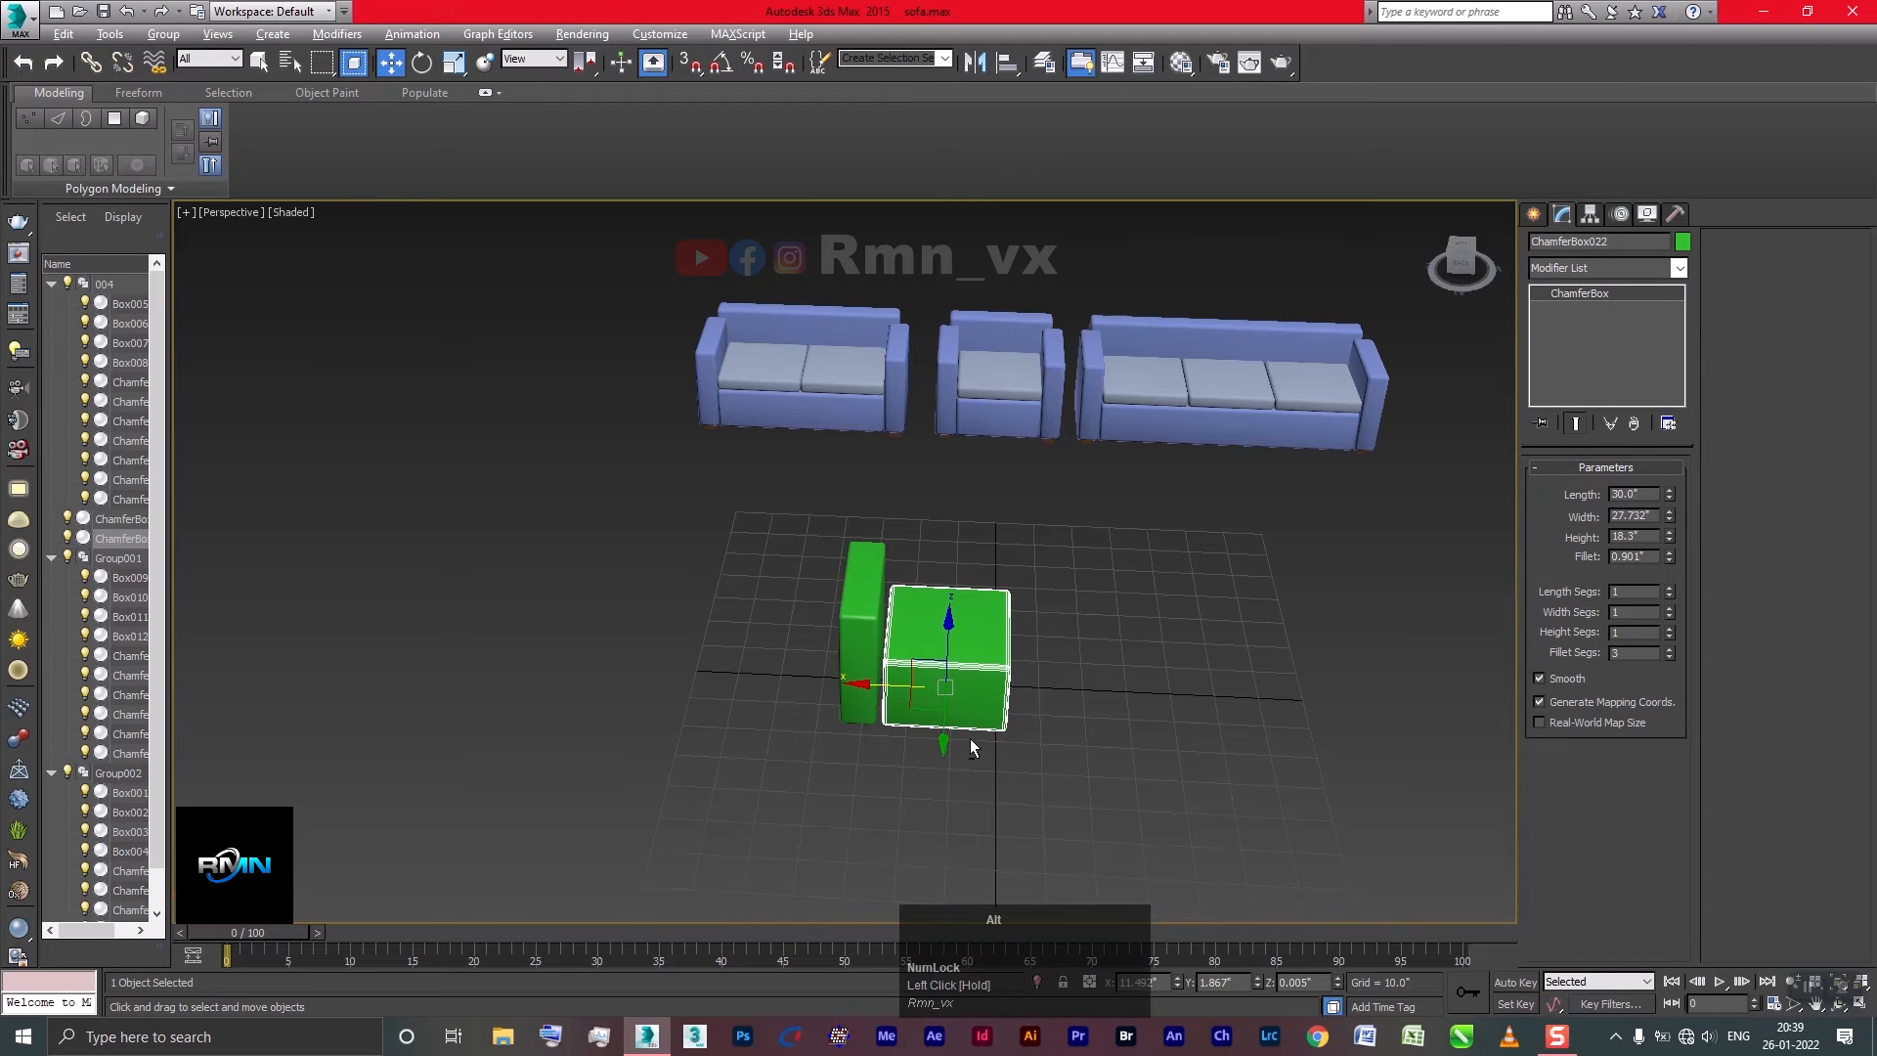
pyautogui.keyDown('alt'); pyautogui.moveTo(972, 746); pyautogui.dragTo(957, 701, button='middle'); pyautogui.keyUp('alt')
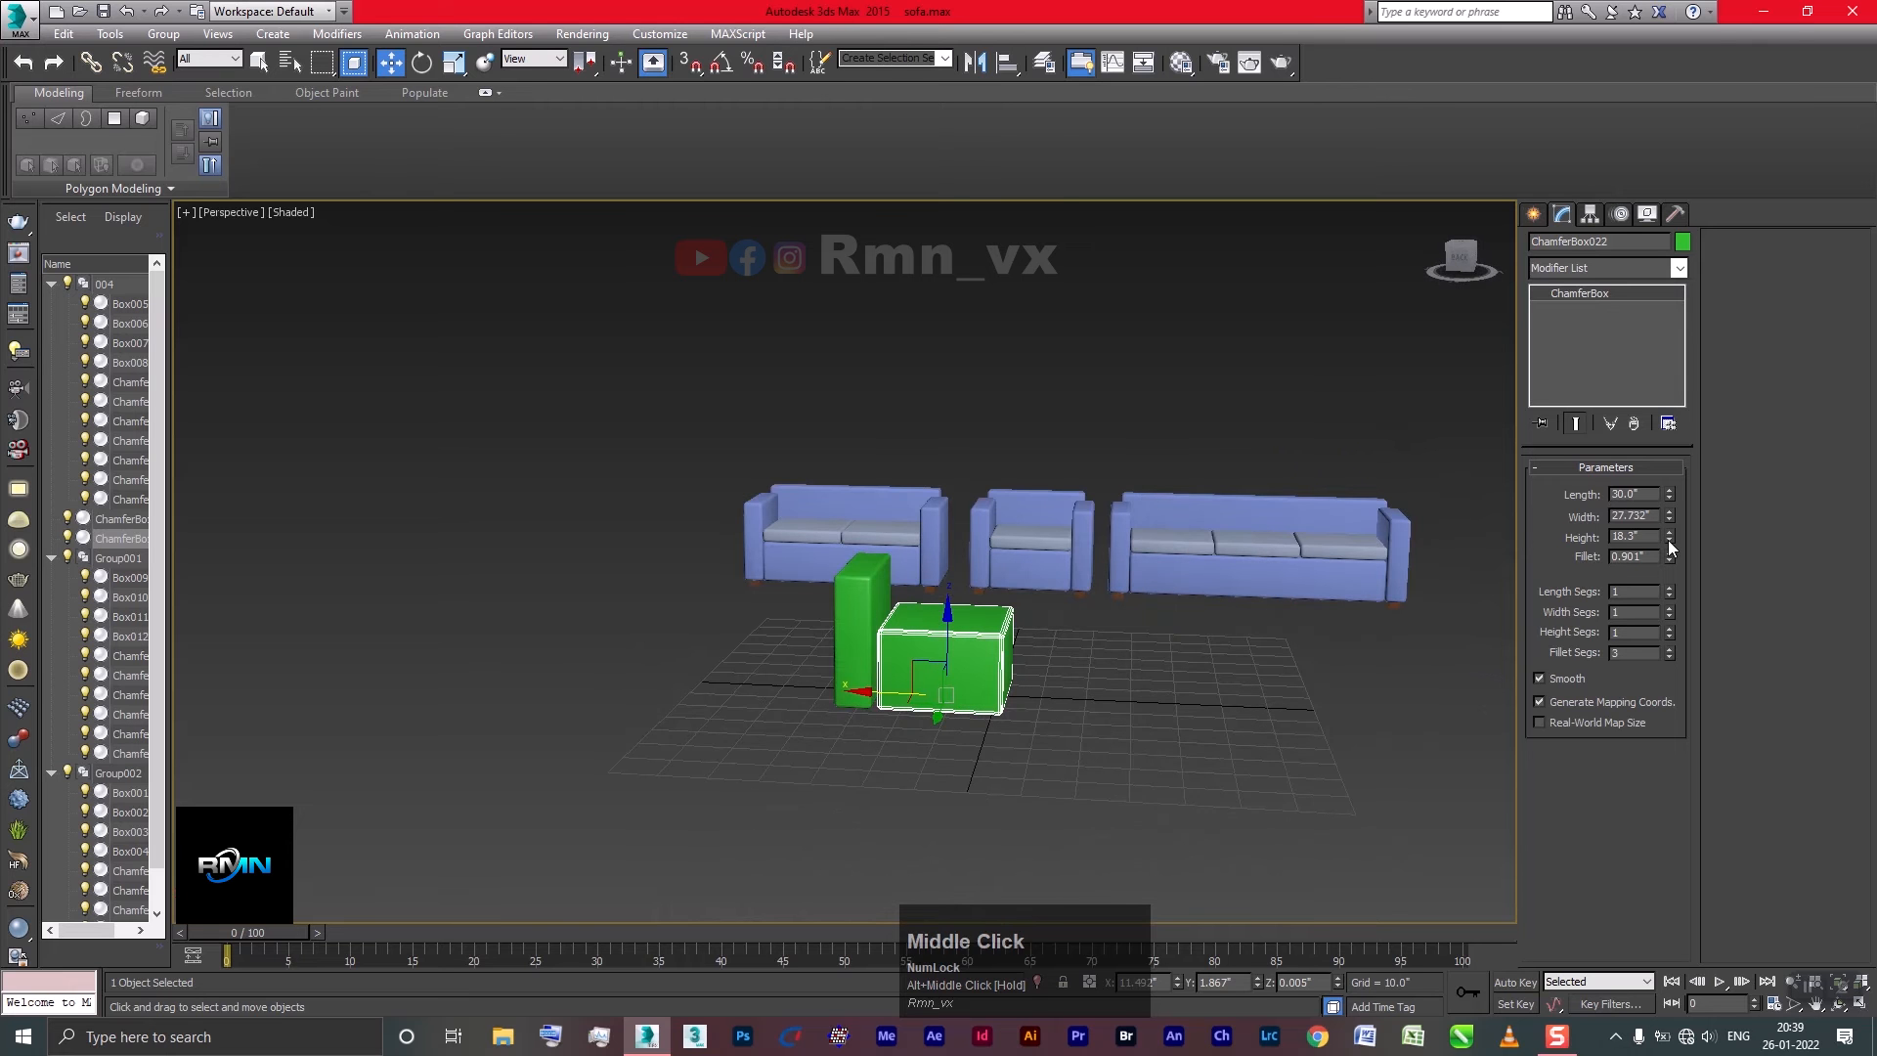
pyautogui.moveTo(1671, 543); pyautogui.dragTo(1671, 558)
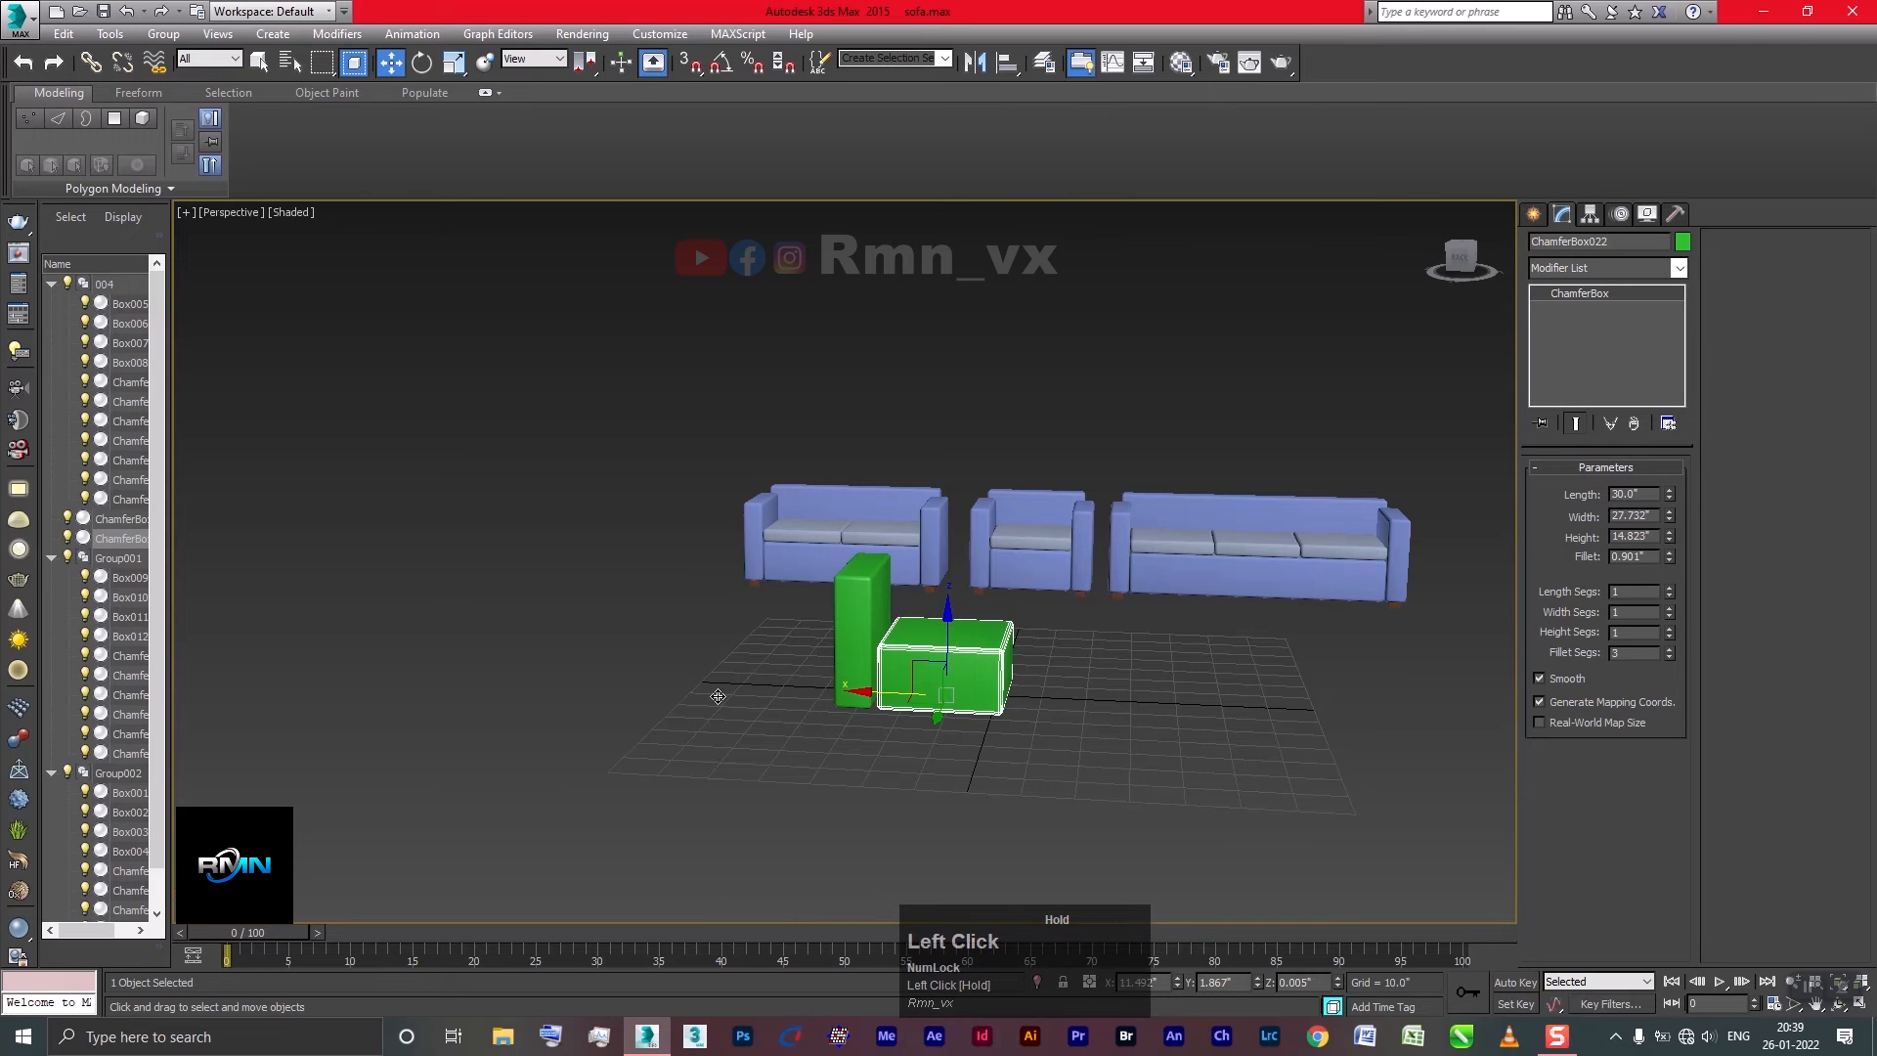
pyautogui.moveTo(889, 693); pyautogui.dragTo(888, 692)
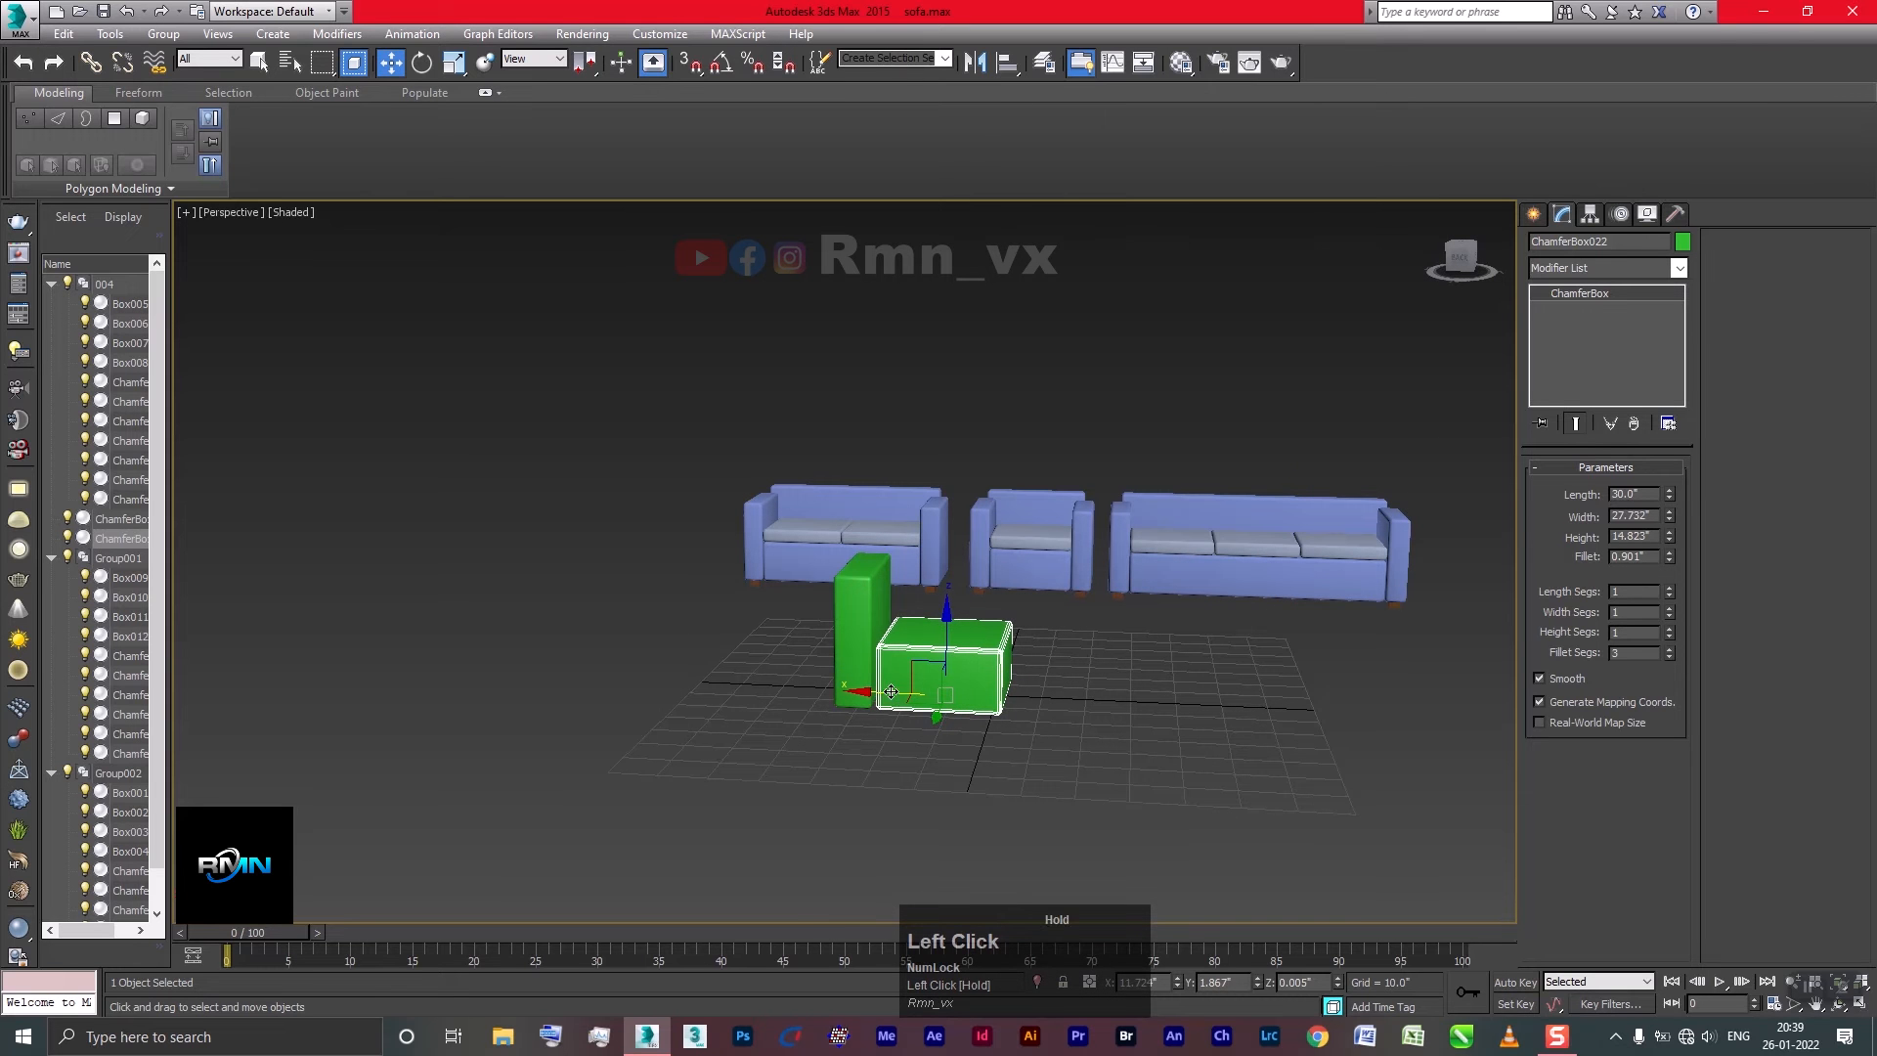
# Switch to the four-view layout and move the seat box along X closer to the upright arm box in the Top view
pyautogui.moveTo(890, 689); pyautogui.dragTo(776, 657, button='middle')
pyautogui.hotkey('alt', 'w')
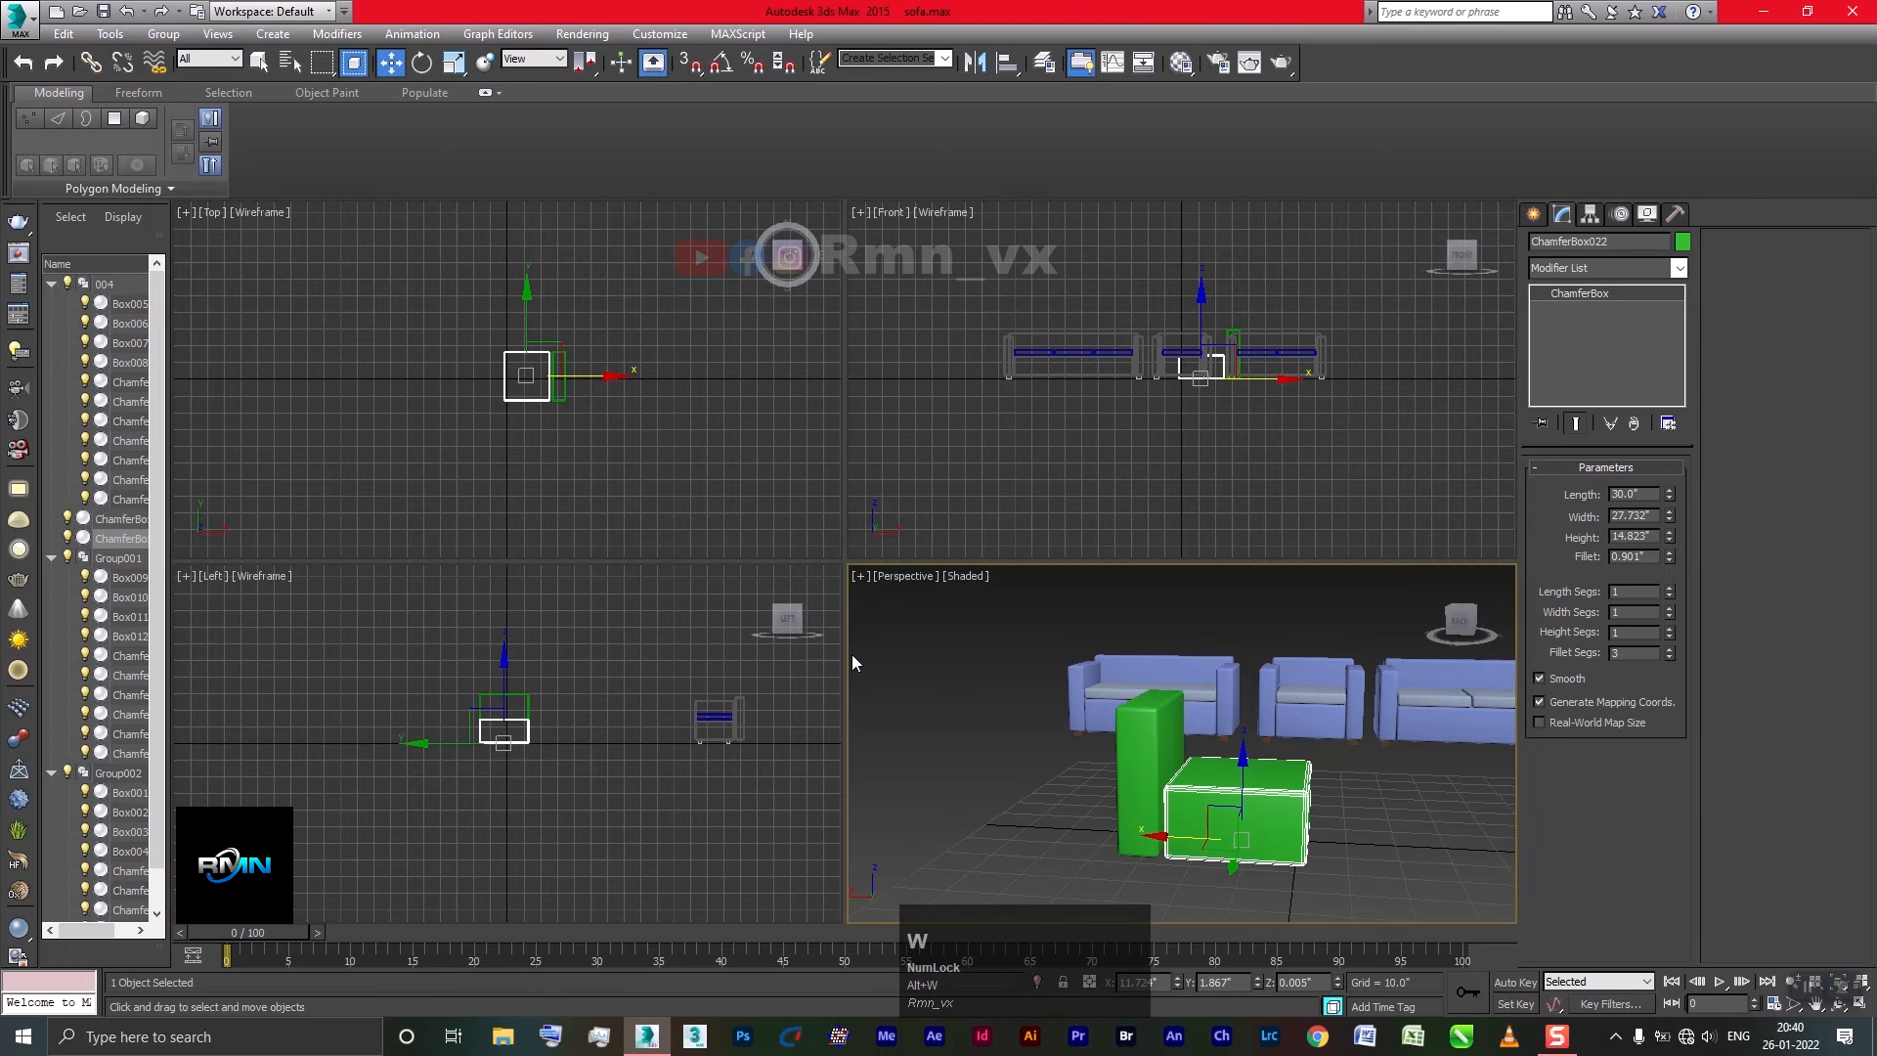
pyautogui.moveTo(538, 729); pyautogui.dragTo(601, 749, button='middle')
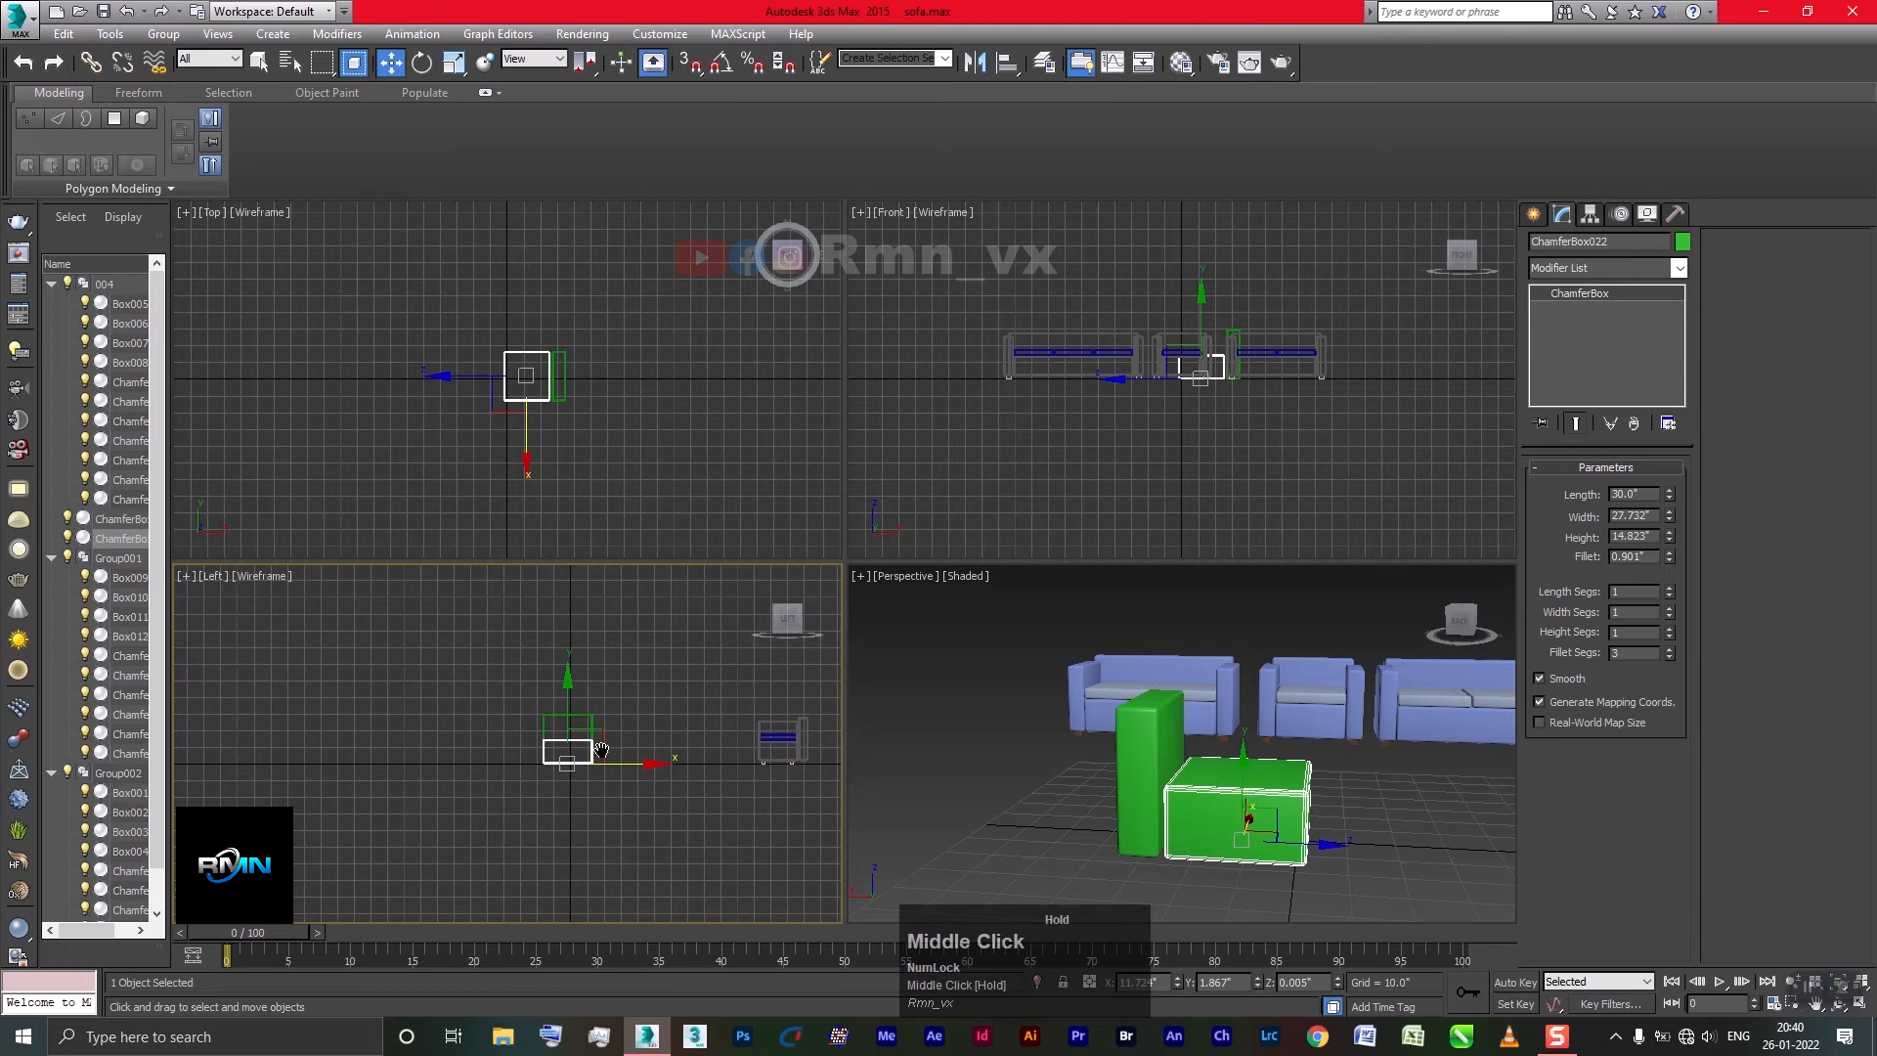
pyautogui.keyDown('ctrl'); pyautogui.keyDown('alt'); pyautogui.moveTo(569, 403); pyautogui.dragTo(587, 343, button='middle'); pyautogui.keyUp('alt'); pyautogui.keyUp('ctrl')
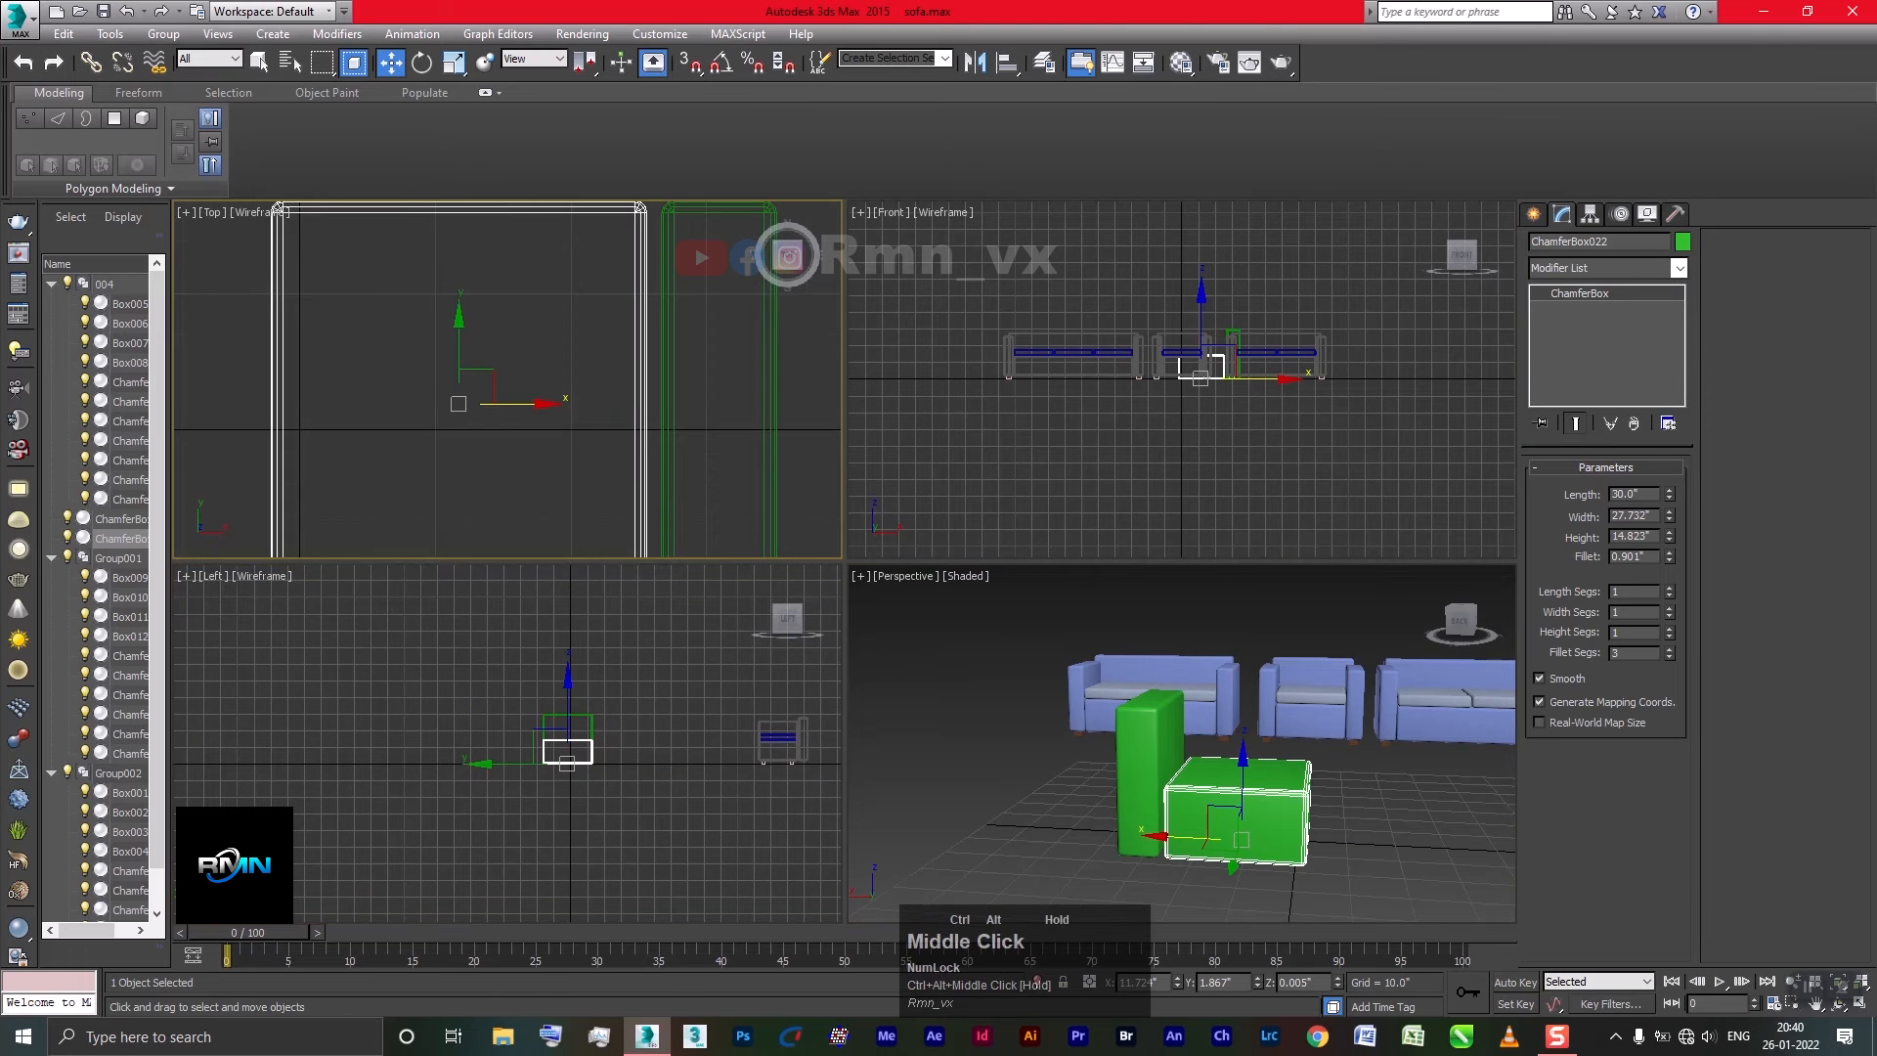
pyautogui.click(516, 405)
pyautogui.moveTo(516, 404); pyautogui.dragTo(525, 410)
# Clone the upright arm box along X to the opposite side of the seat box as one independent copy
pyautogui.keyDown('ctrl'); pyautogui.keyDown('alt'); pyautogui.moveTo(680, 319); pyautogui.dragTo(719, 339, button='middle'); pyautogui.keyUp('alt'); pyautogui.keyUp('ctrl')
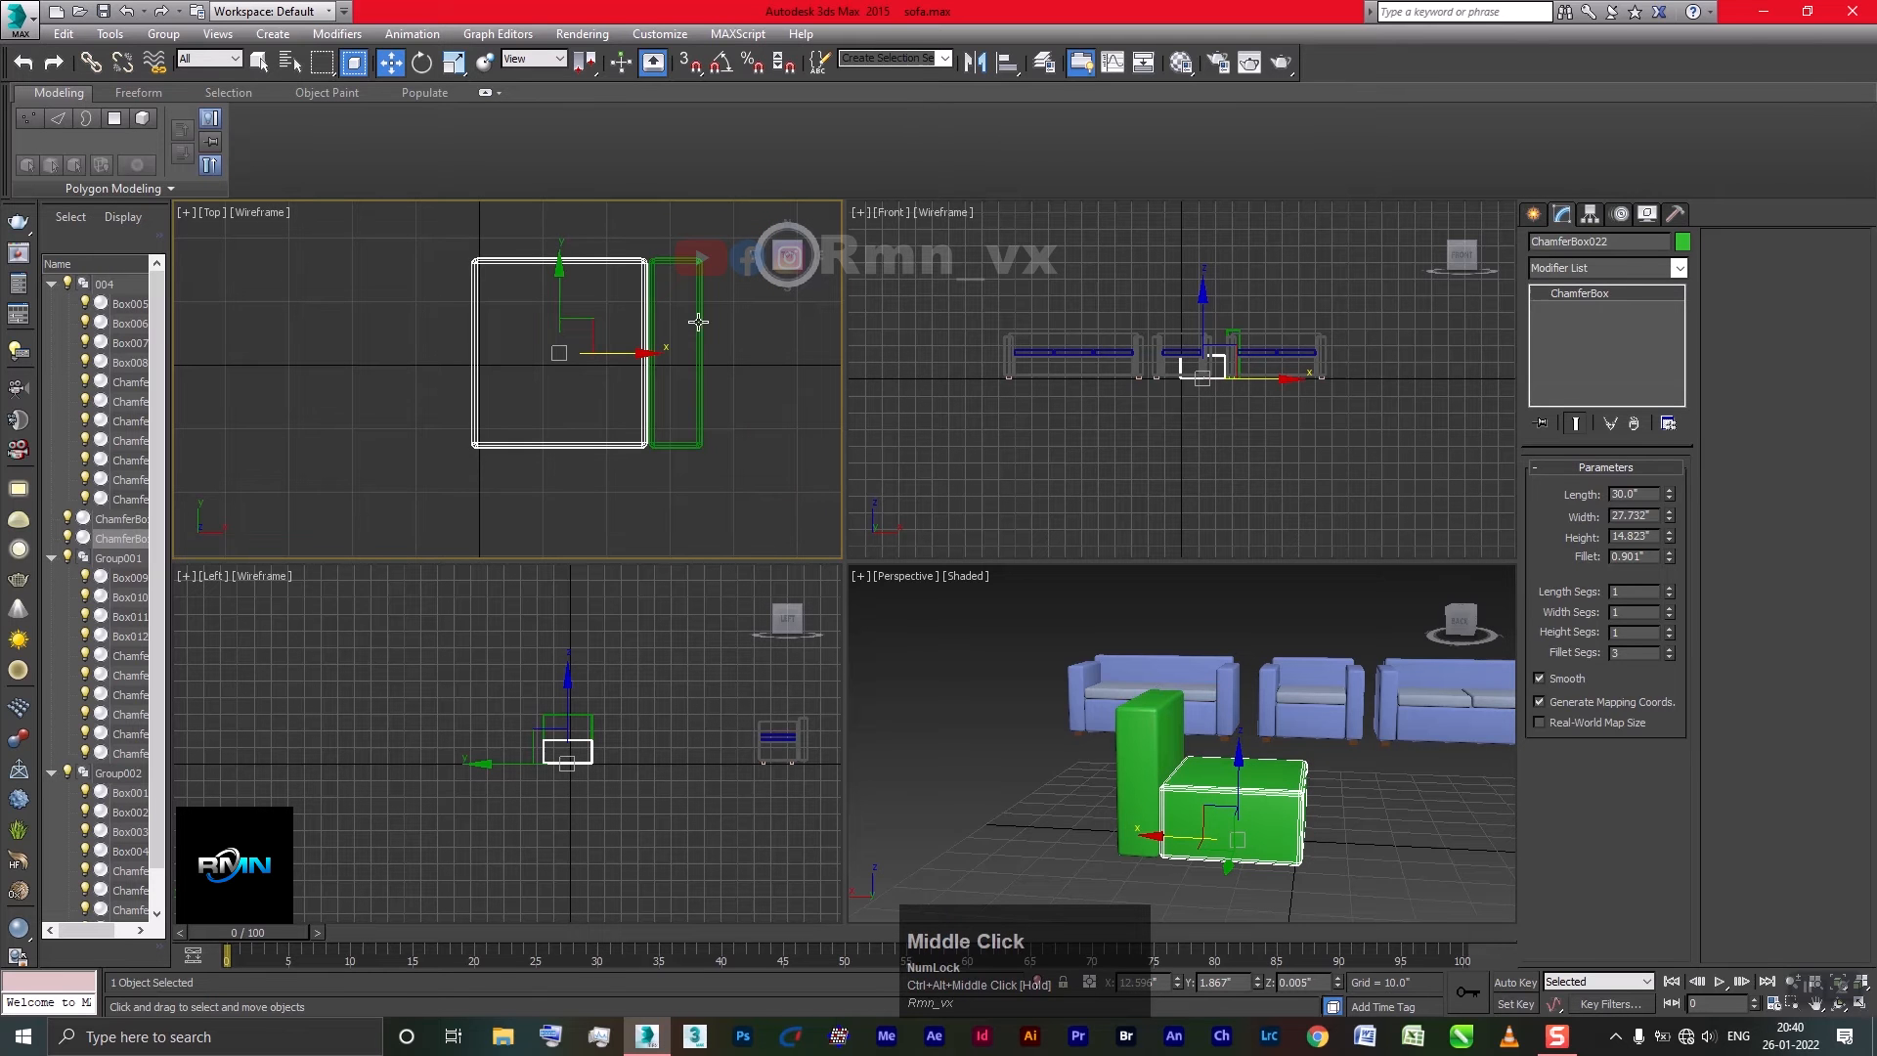
pyautogui.click(699, 322)
pyautogui.keyDown('shift'); pyautogui.moveTo(713, 364); pyautogui.dragTo(491, 408); pyautogui.keyUp('shift')
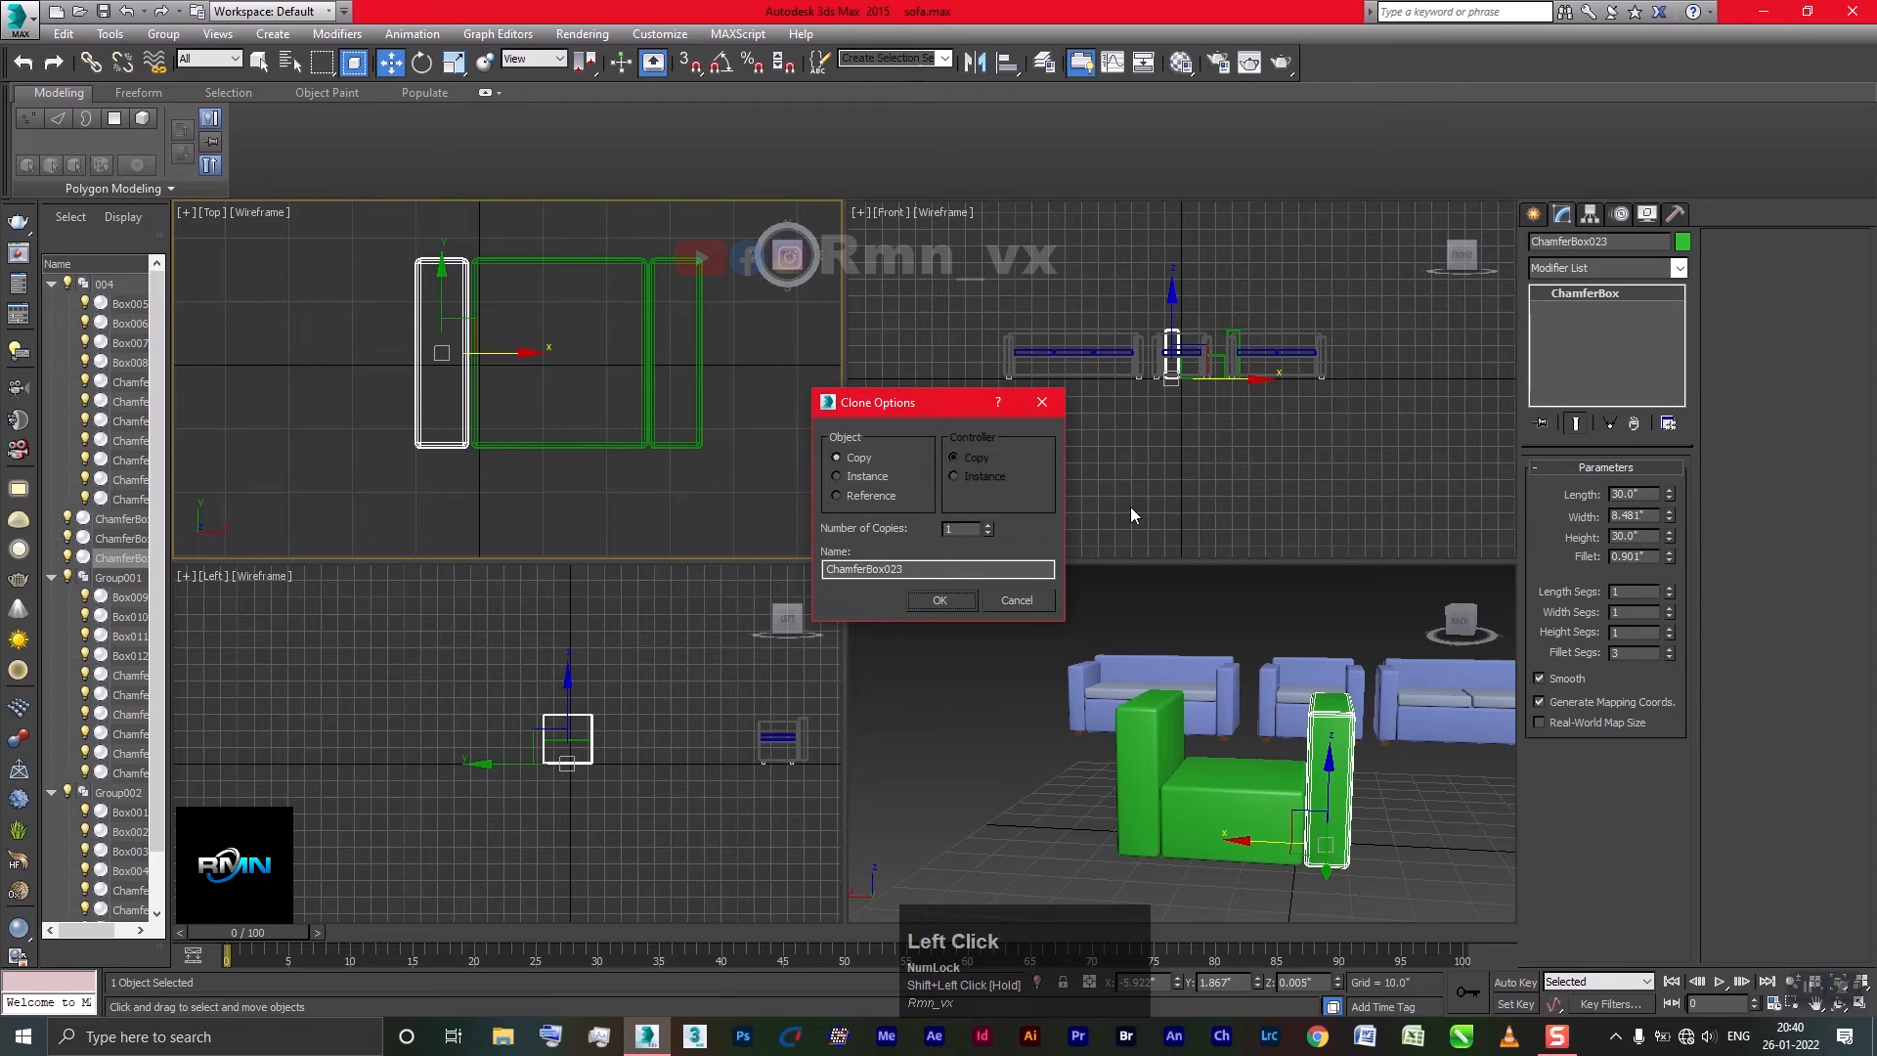
pyautogui.click(939, 600)
pyautogui.moveTo(611, 392)
pyautogui.mouseDown(button='middle')
pyautogui.moveTo(662, 456)
pyautogui.moveTo(658, 412)
pyautogui.mouseUp(button='middle')
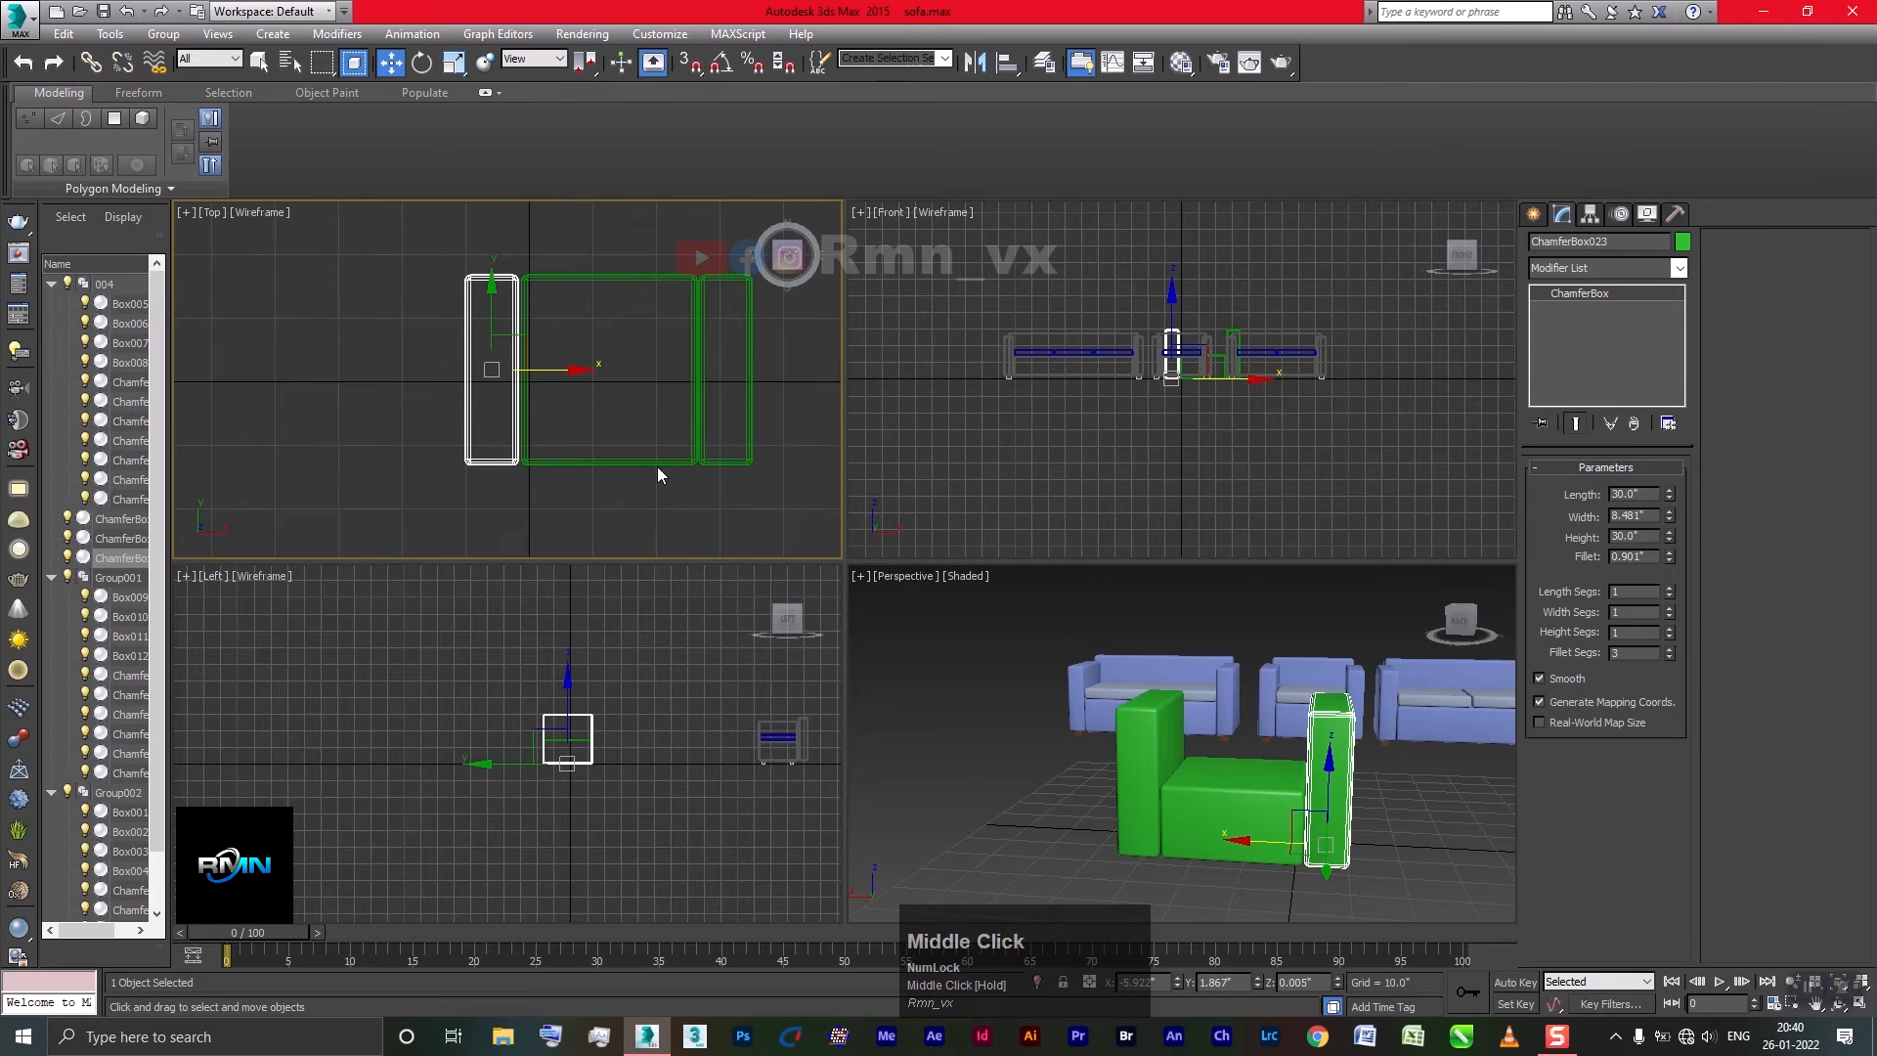
# Make one independent copy of the seat box directly above it and reduce the copy's height to about 5.5 inches
pyautogui.click(658, 461)
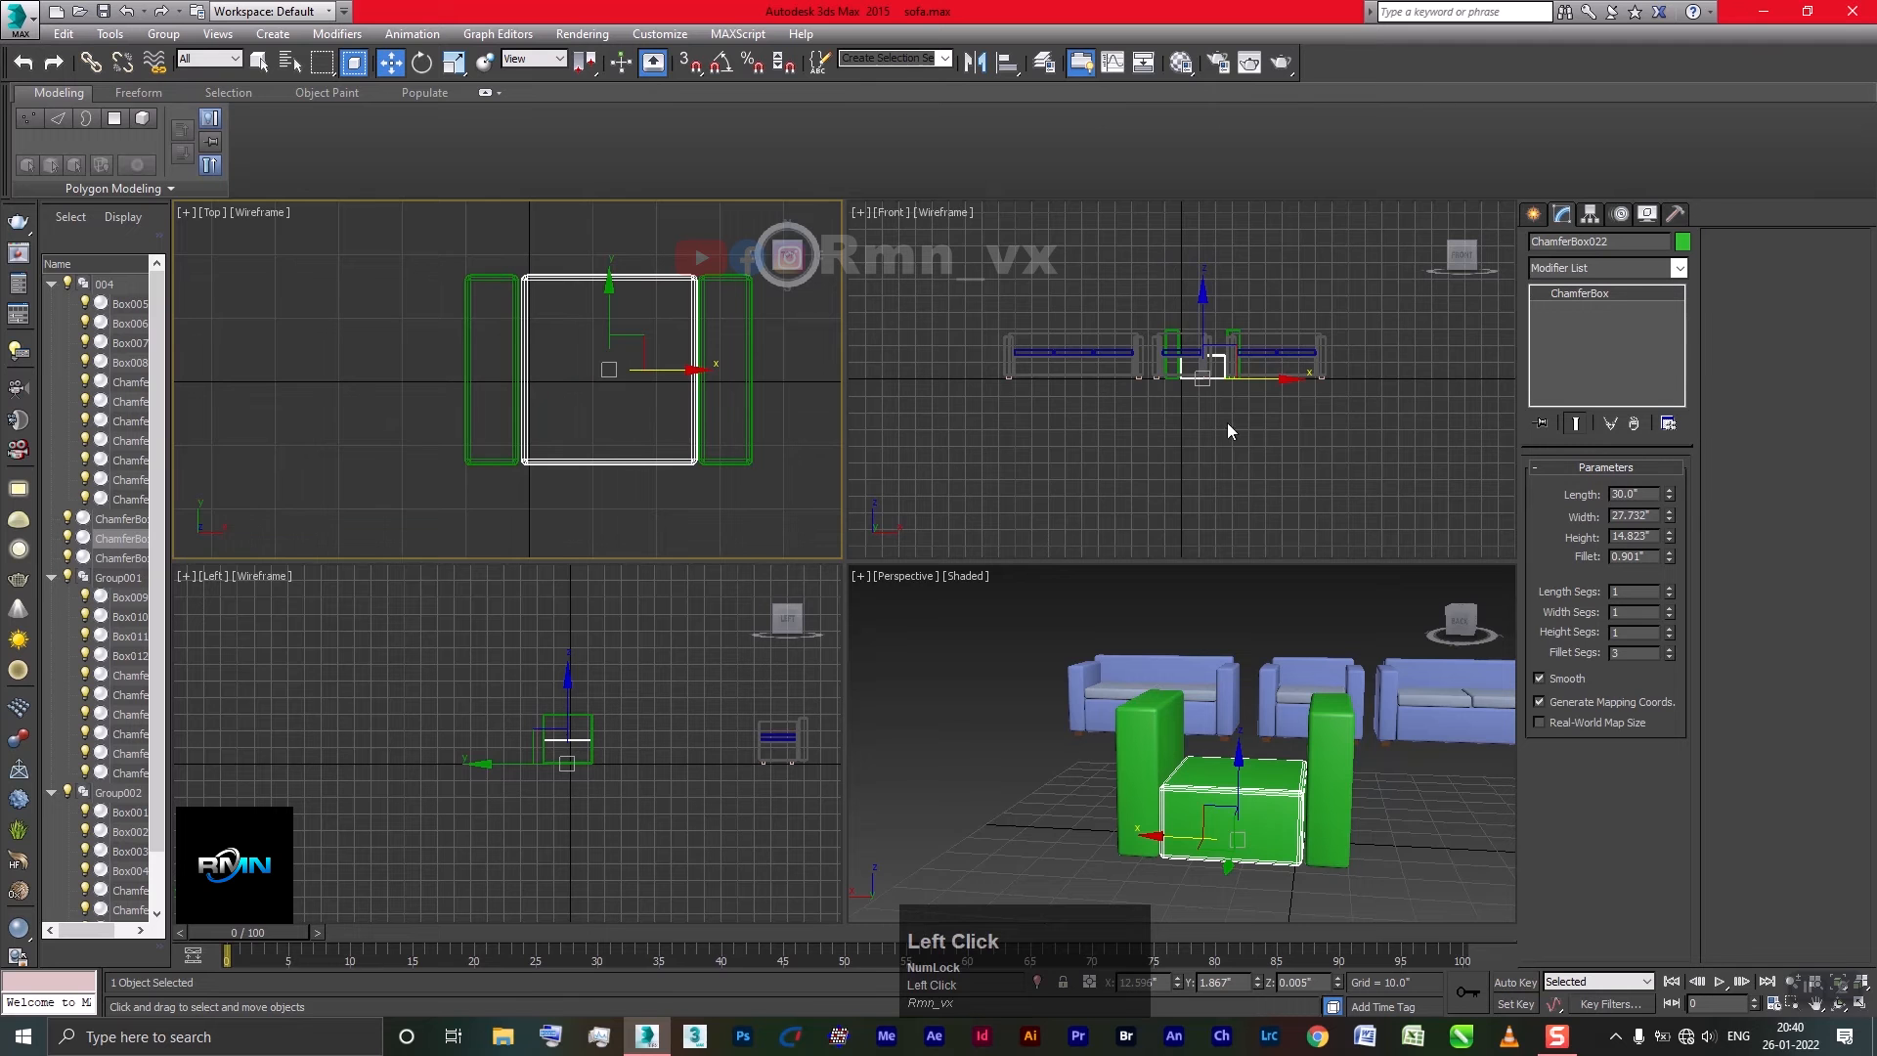
pyautogui.moveTo(1208, 415); pyautogui.dragTo(1192, 328, button='middle')
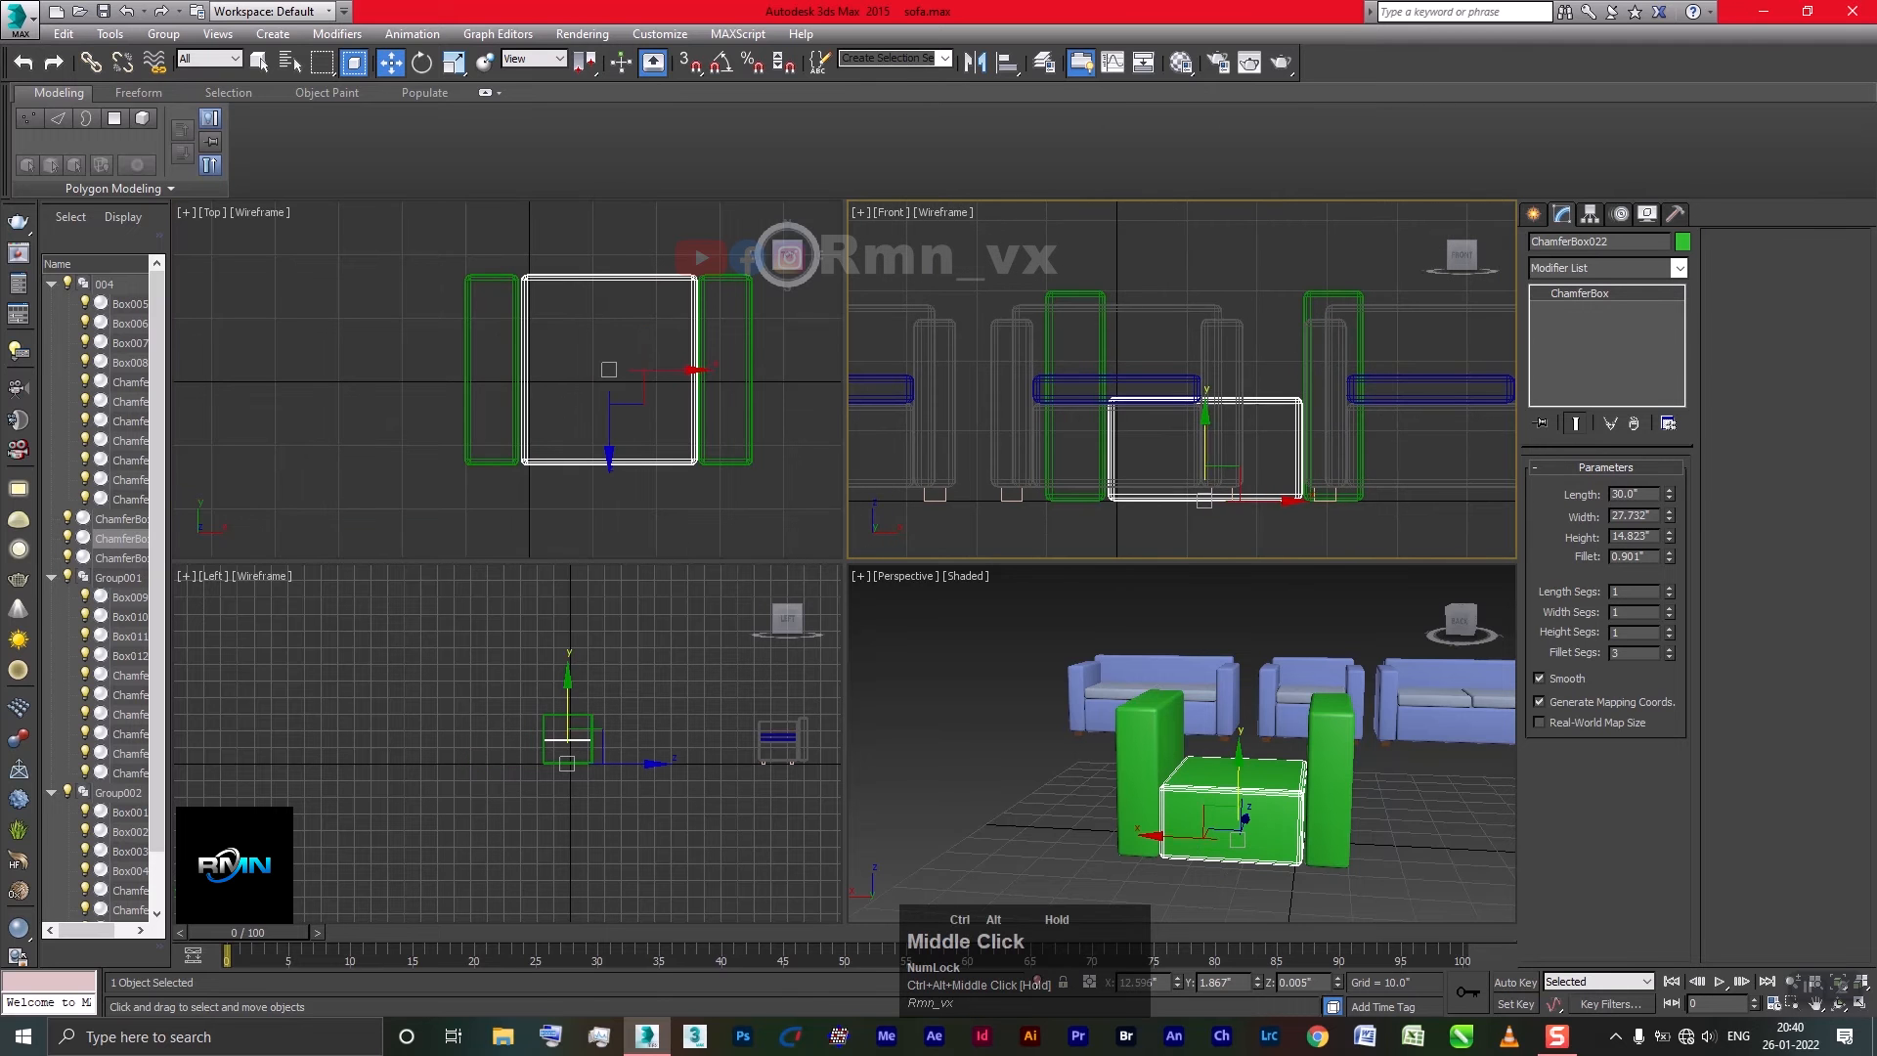
pyautogui.keyDown('shift'); pyautogui.moveTo(1209, 441); pyautogui.dragTo(1191, 338); pyautogui.keyUp('shift')
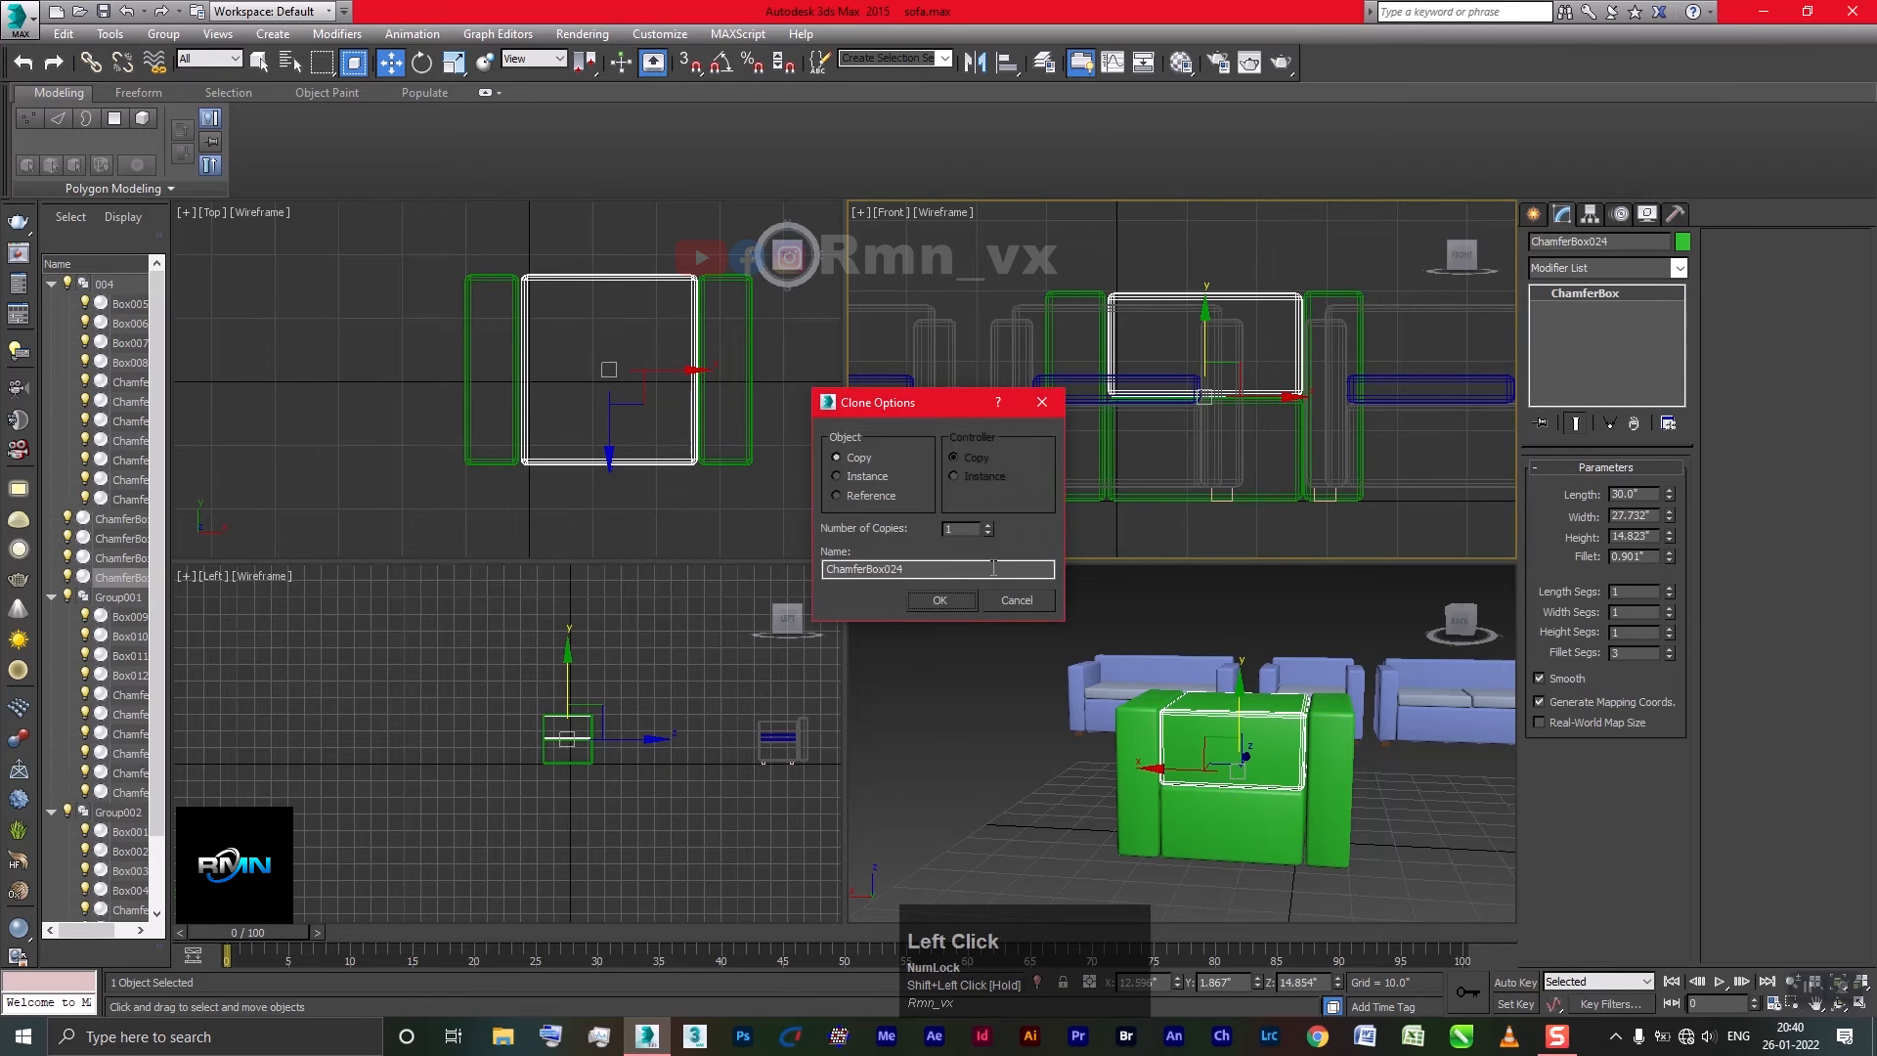
pyautogui.click(941, 598)
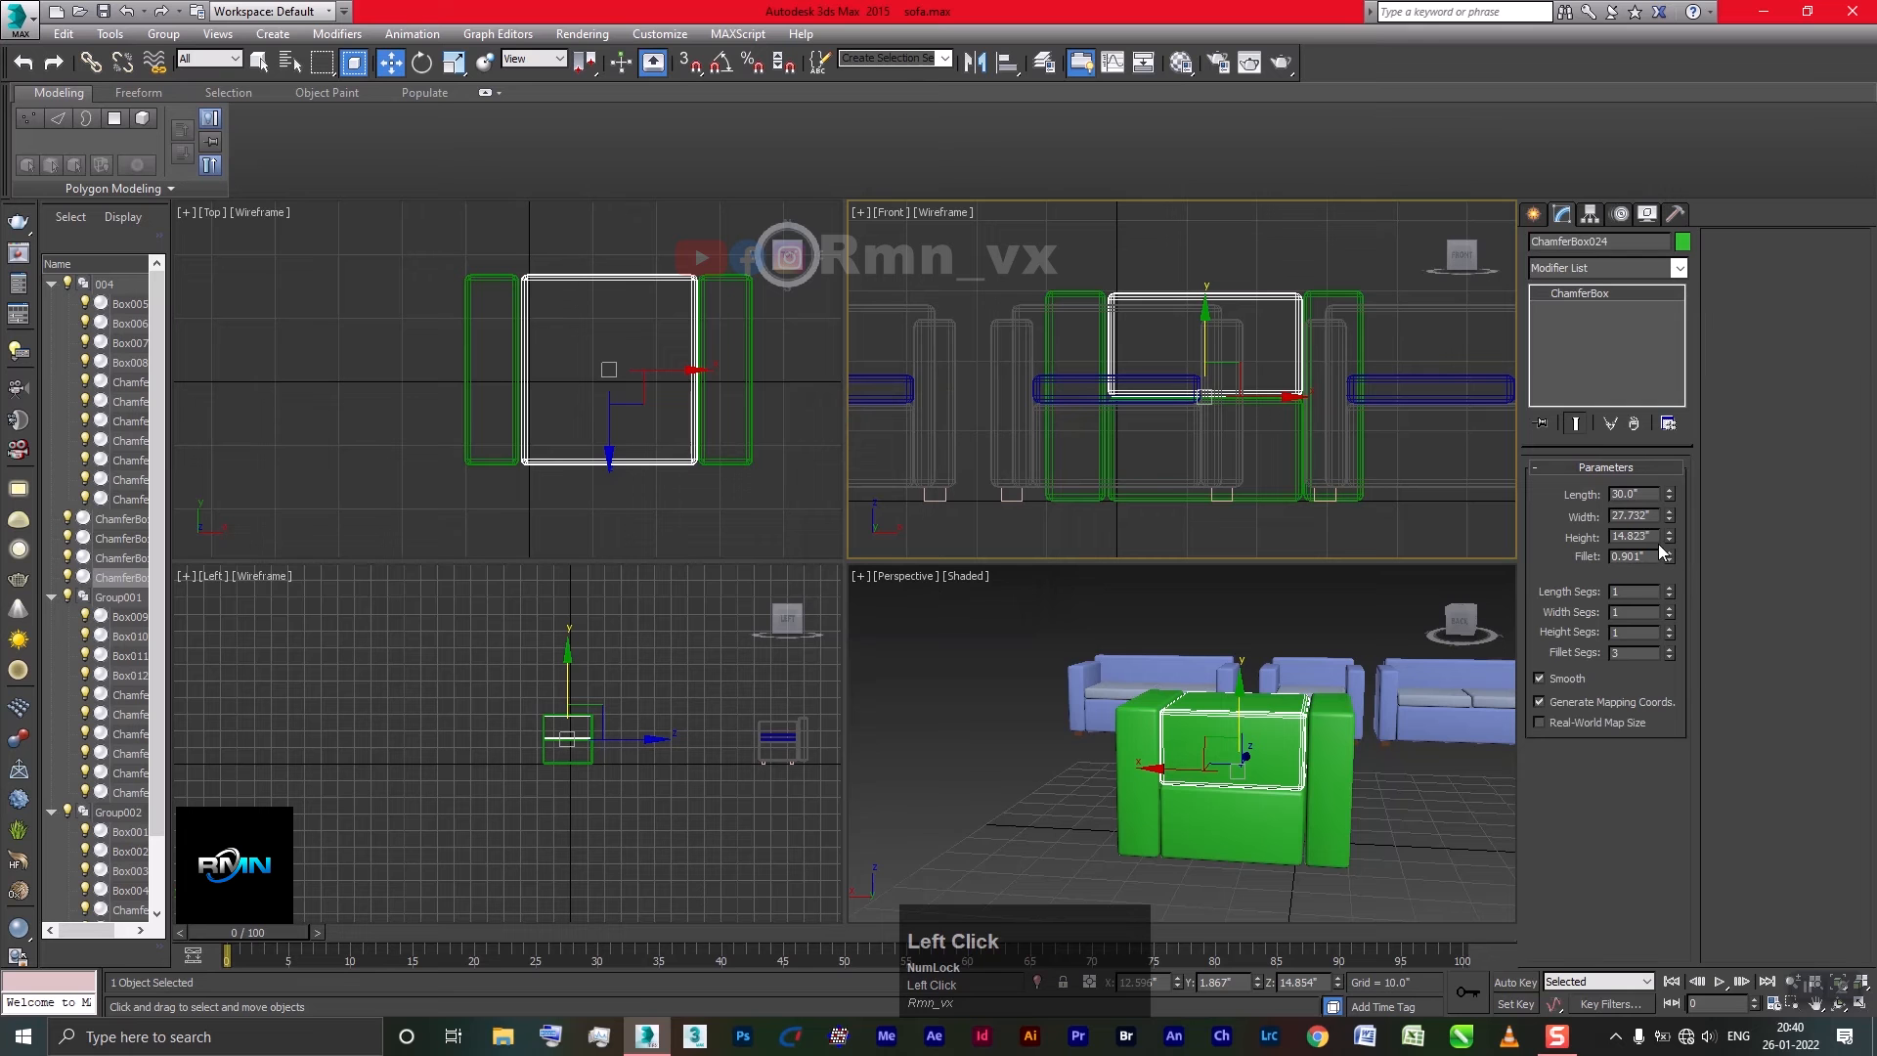
pyautogui.moveTo(1671, 535); pyautogui.dragTo(1676, 595)
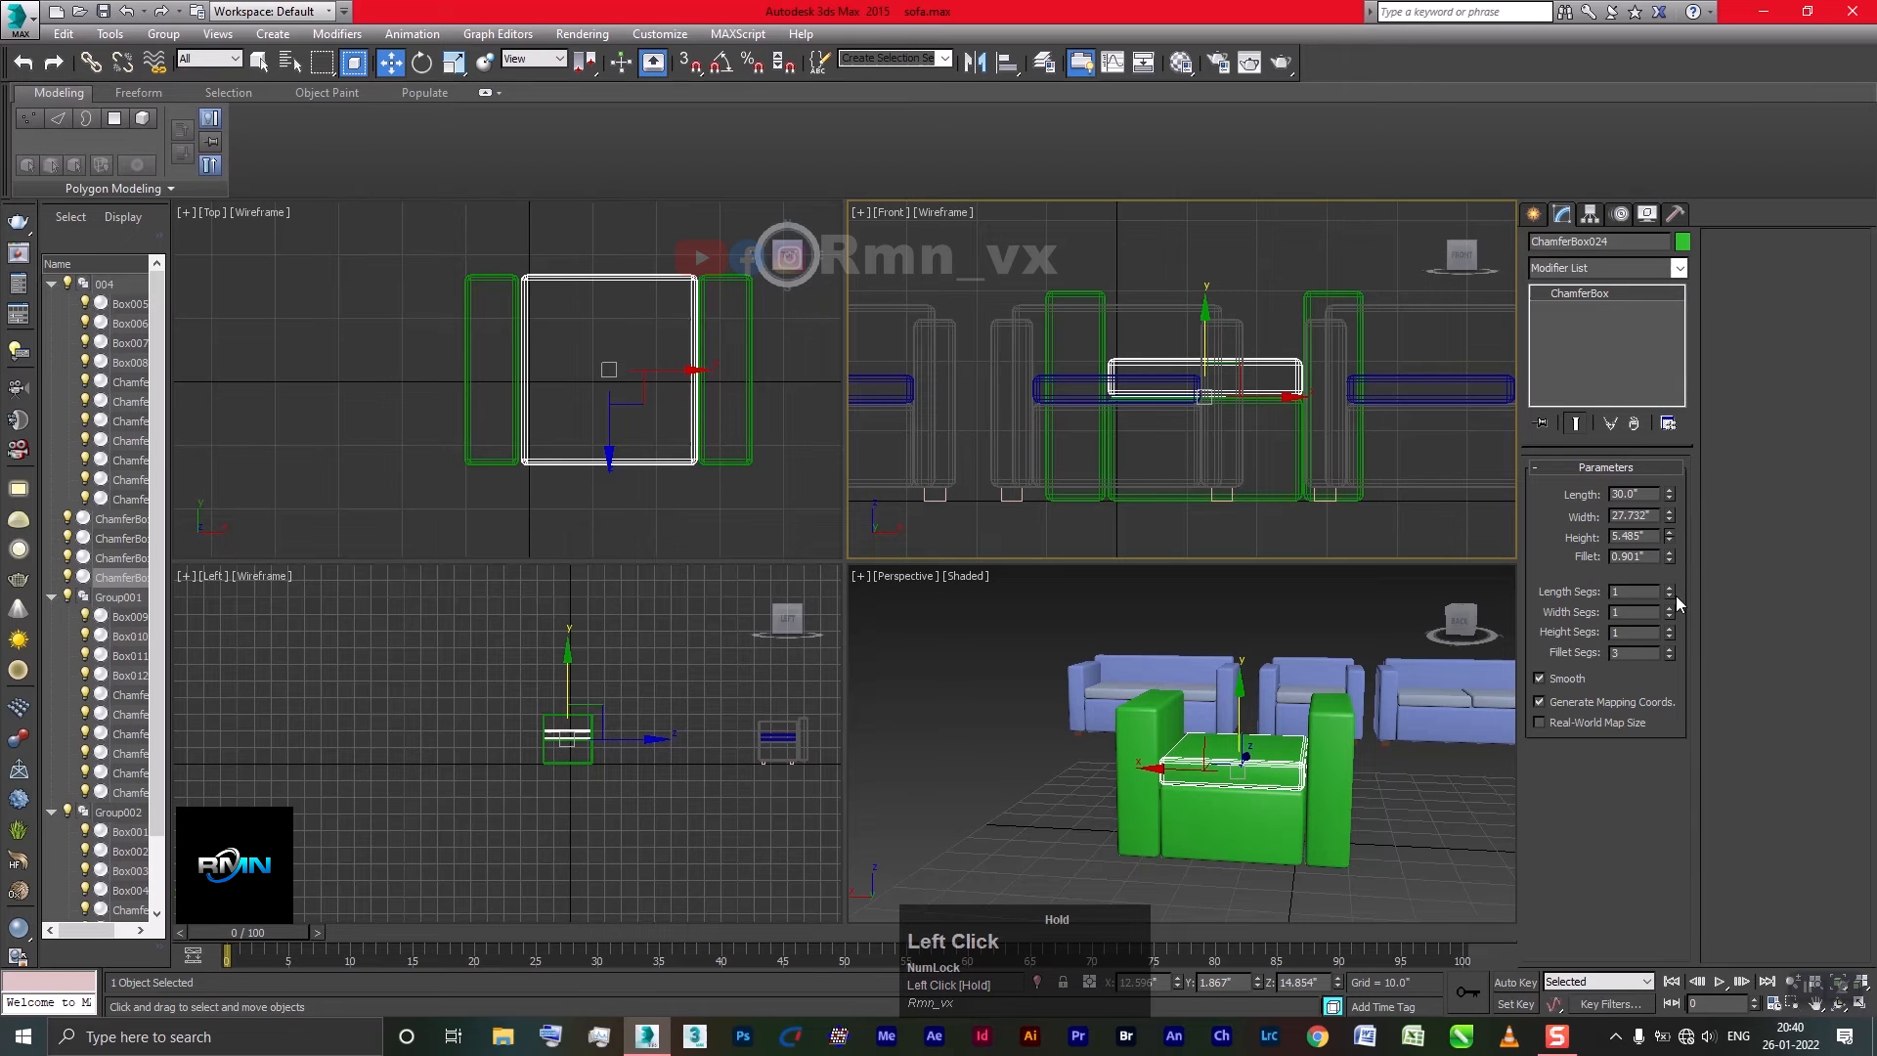
pyautogui.moveTo(955, 528)
pyautogui.mouseDown(button='middle')
pyautogui.moveTo(891, 526)
pyautogui.moveTo(926, 518)
pyautogui.mouseUp(button='middle')
# Clone the original arm box along Y beyond its end as one independent copy for the backrest
pyautogui.click(728, 460)
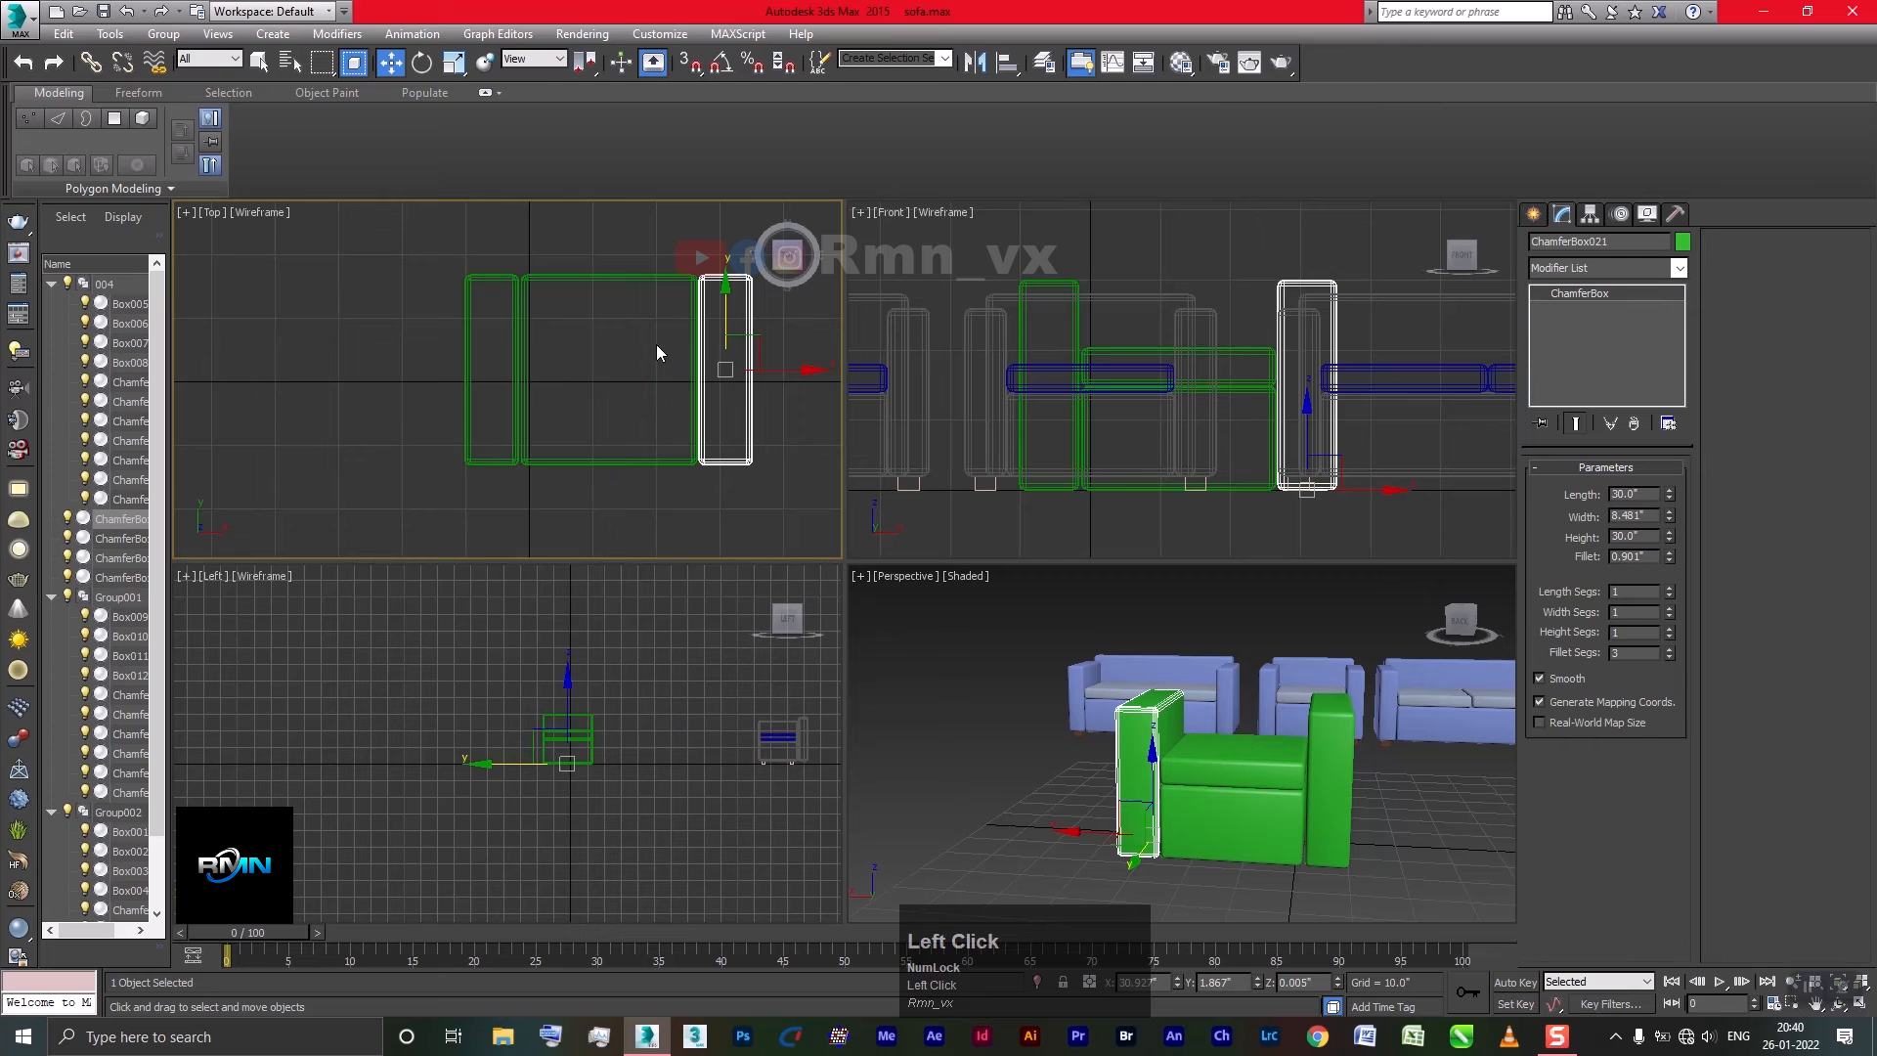
pyautogui.scroll(-3, 644, 330)
pyautogui.moveTo(644, 367); pyautogui.dragTo(648, 418, button='middle')
pyautogui.scroll(-2, 650, 419)
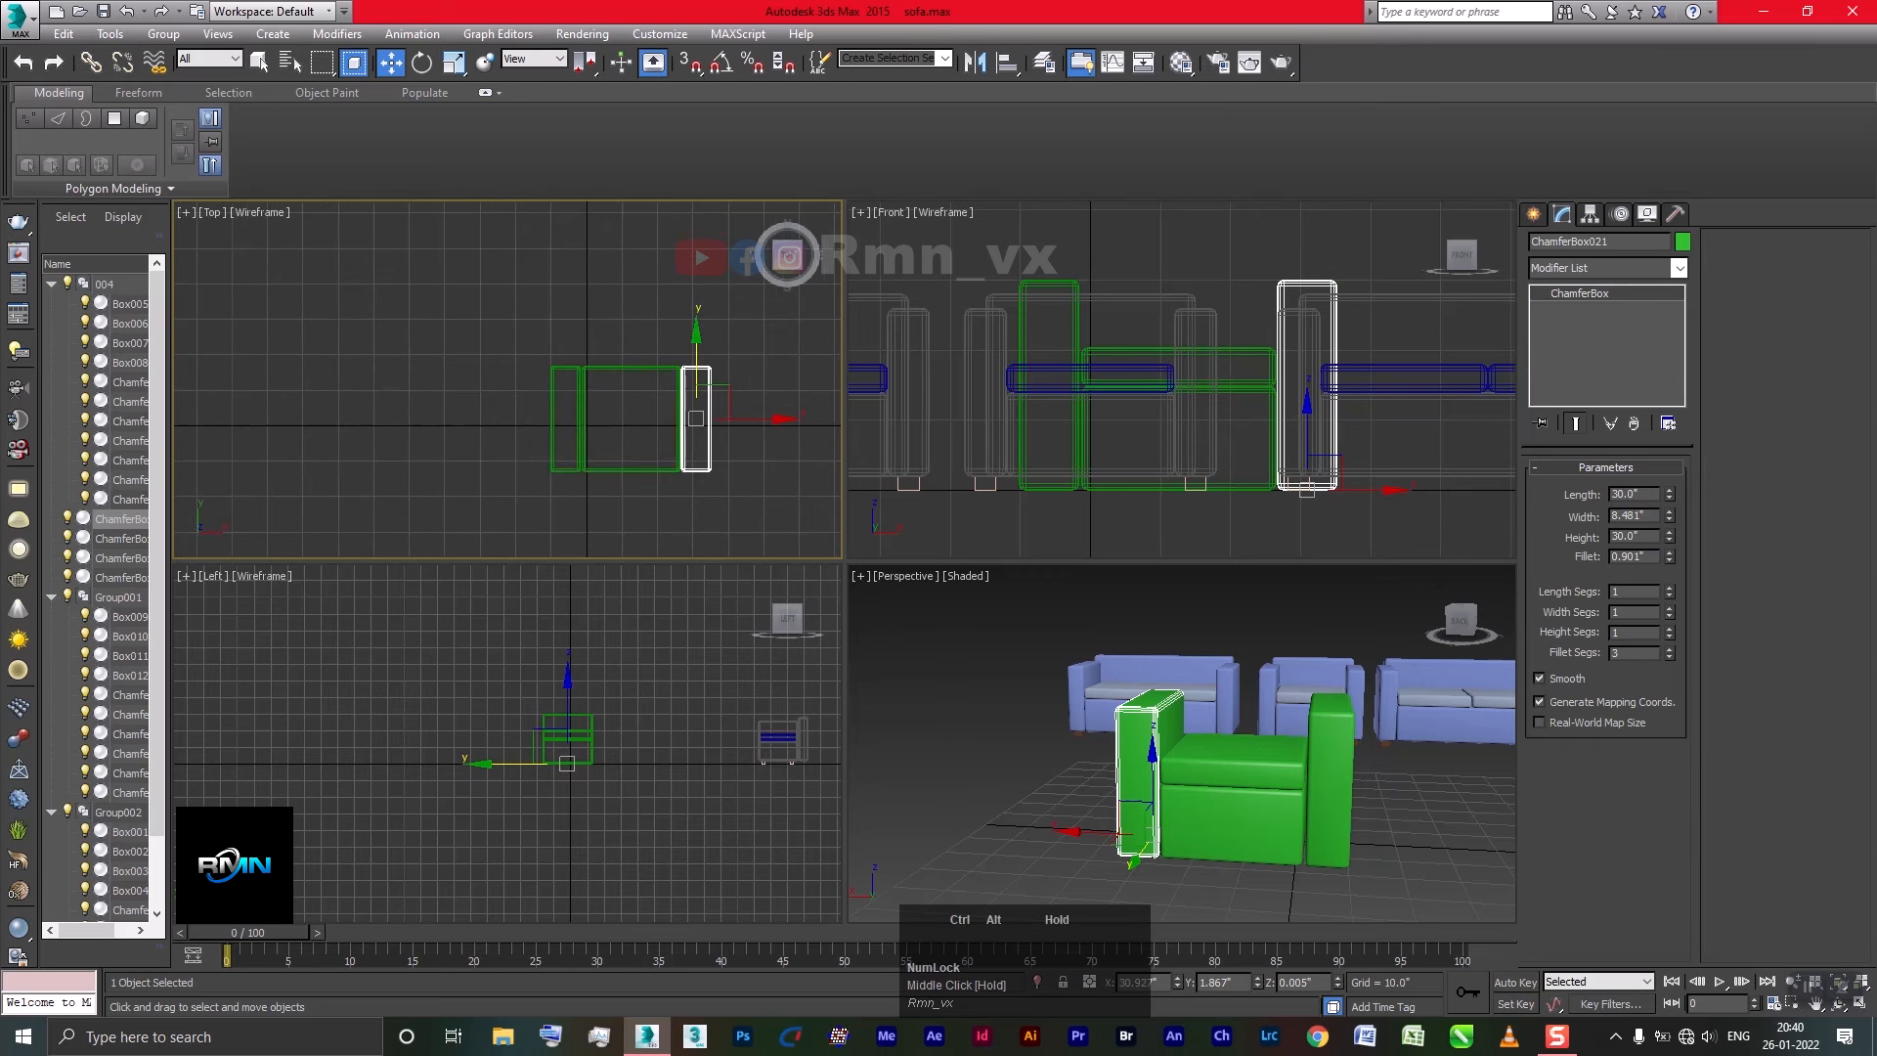
pyautogui.keyDown('shift'); pyautogui.moveTo(692, 365); pyautogui.dragTo(689, 267); pyautogui.keyUp('shift')
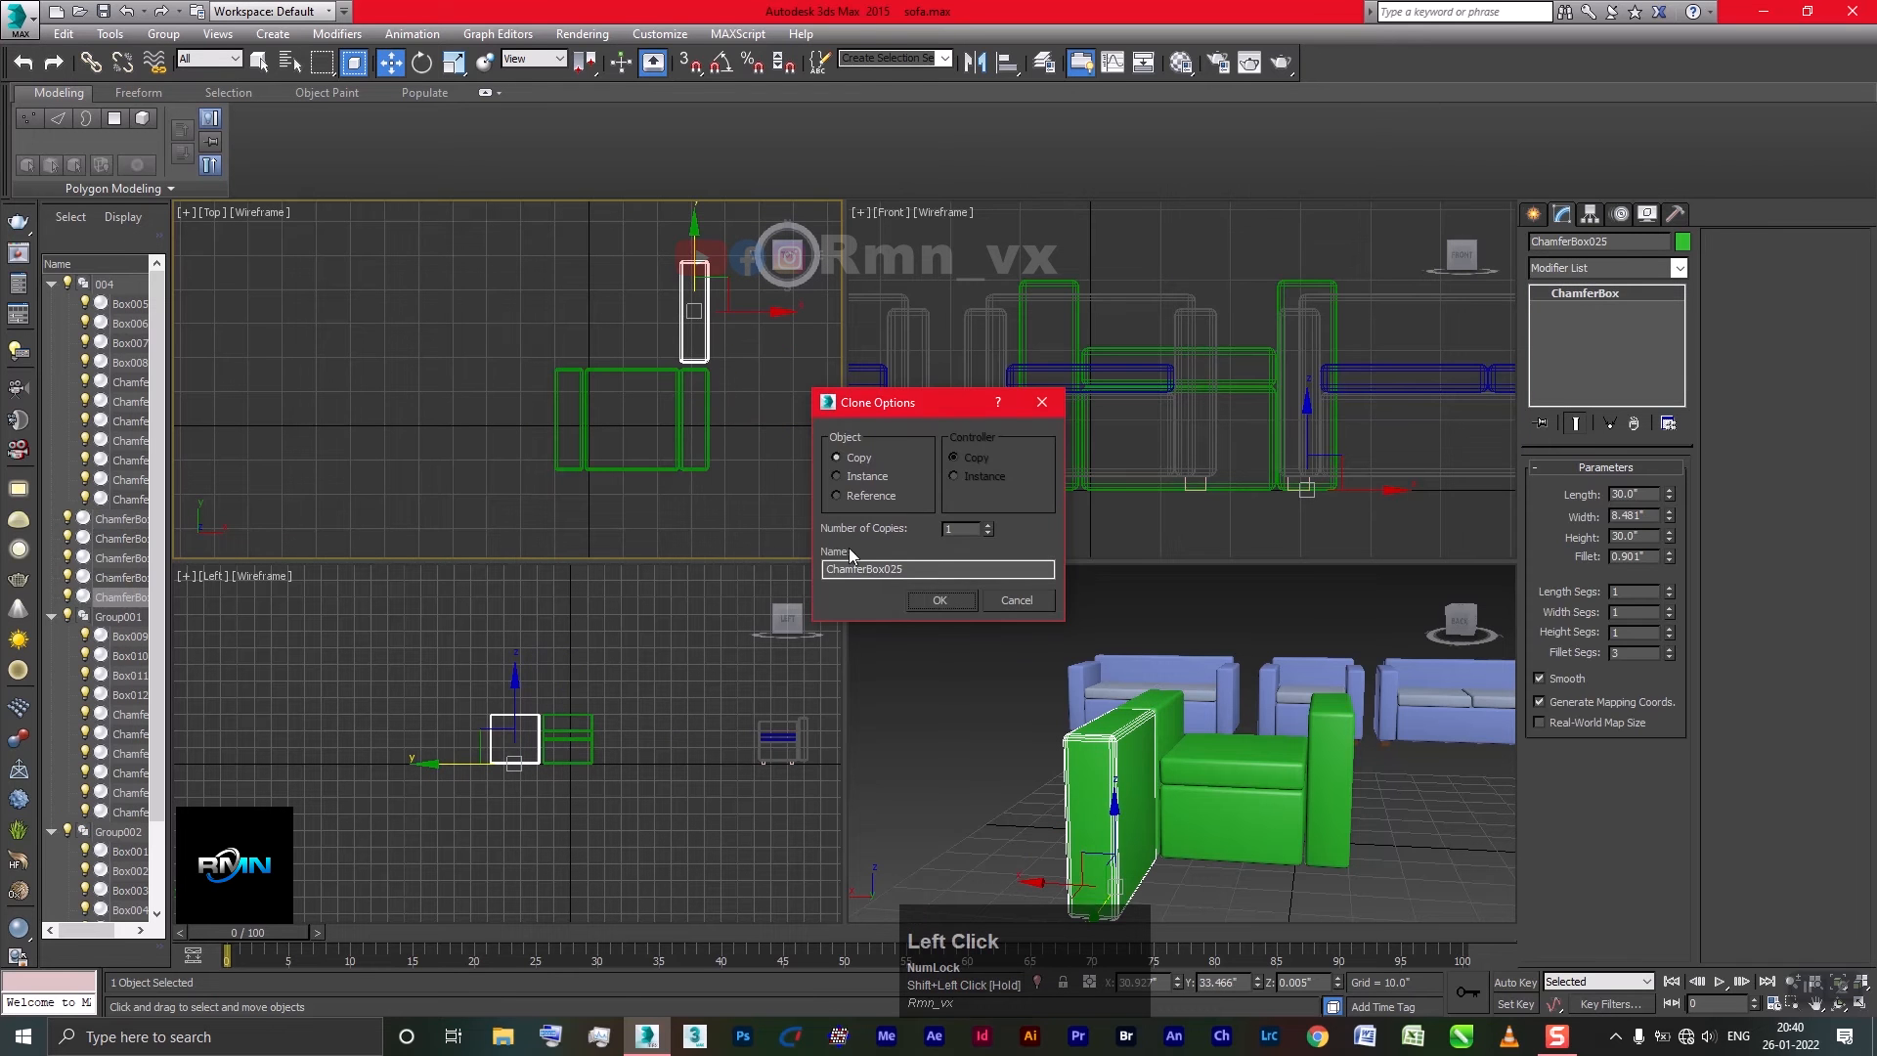
pyautogui.click(940, 601)
# Rotate the new copy -90 degrees about Z using Angle Snap, and switch the snap off
pyautogui.click(422, 61)
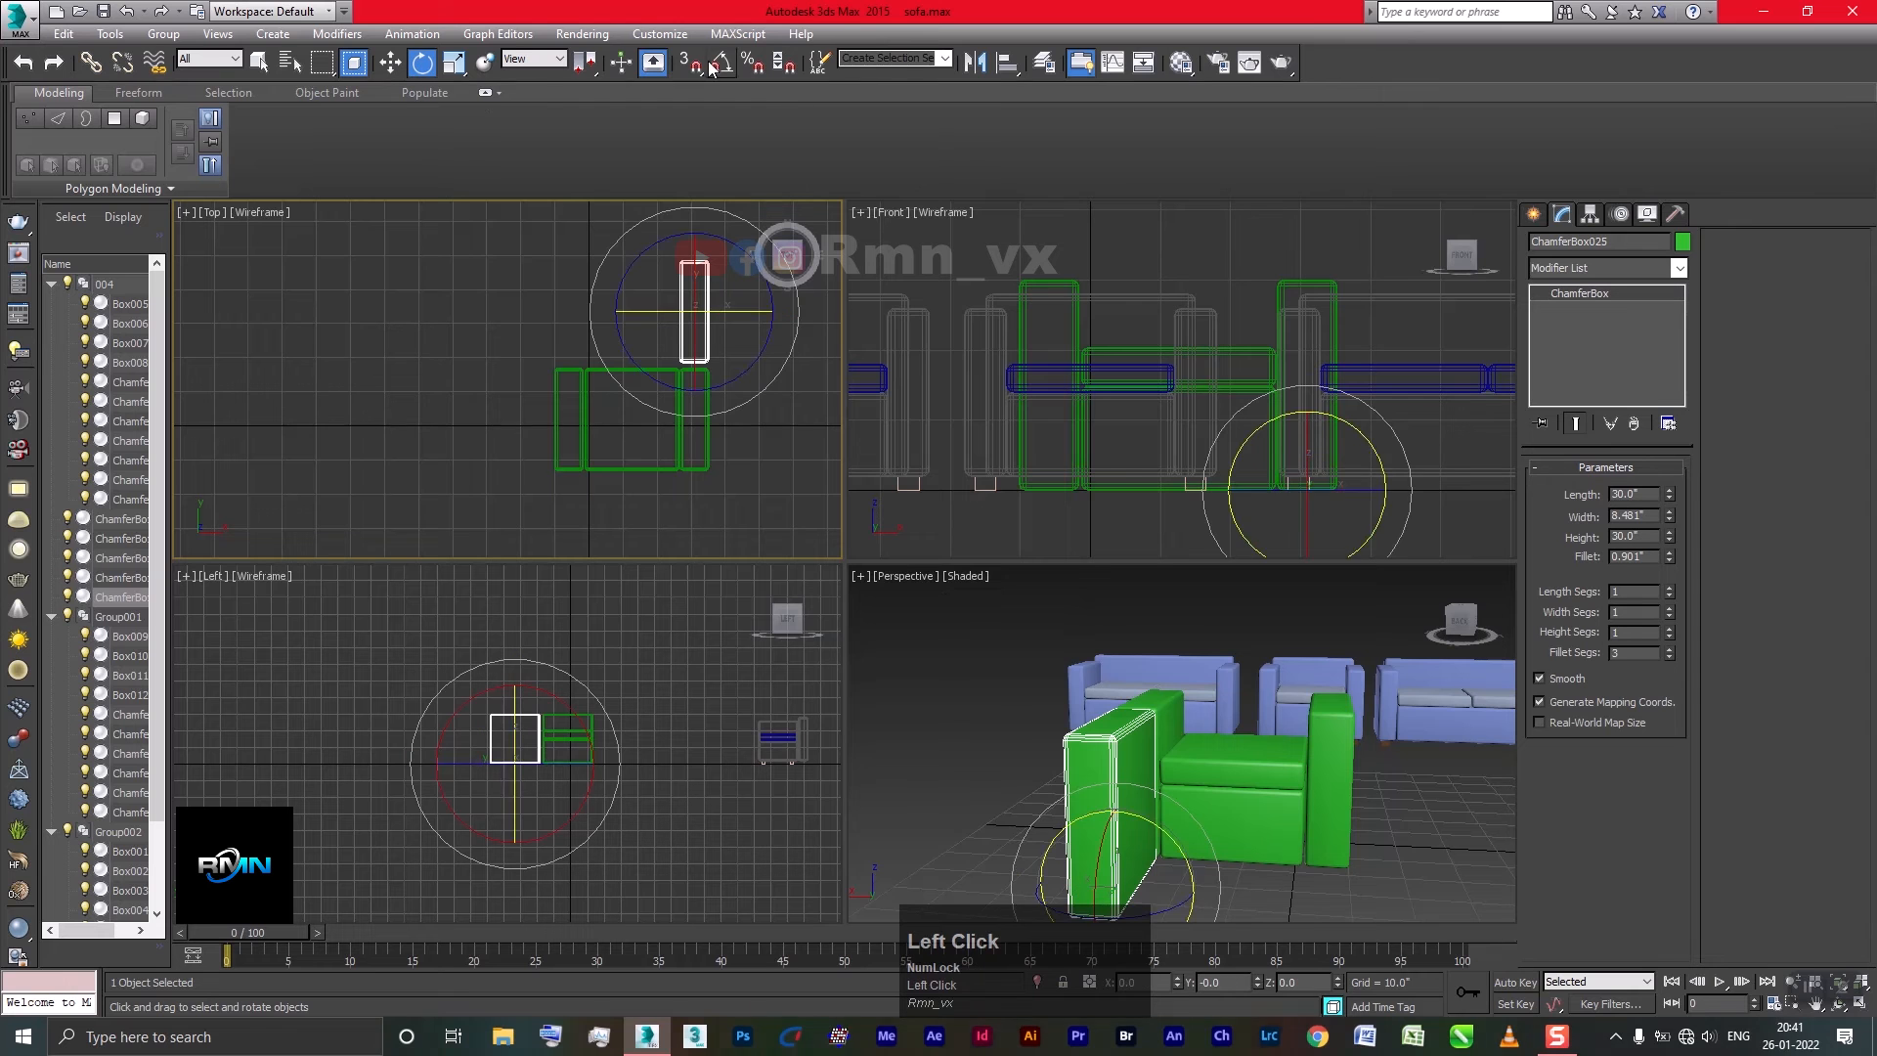
pyautogui.rightClick(720, 63)
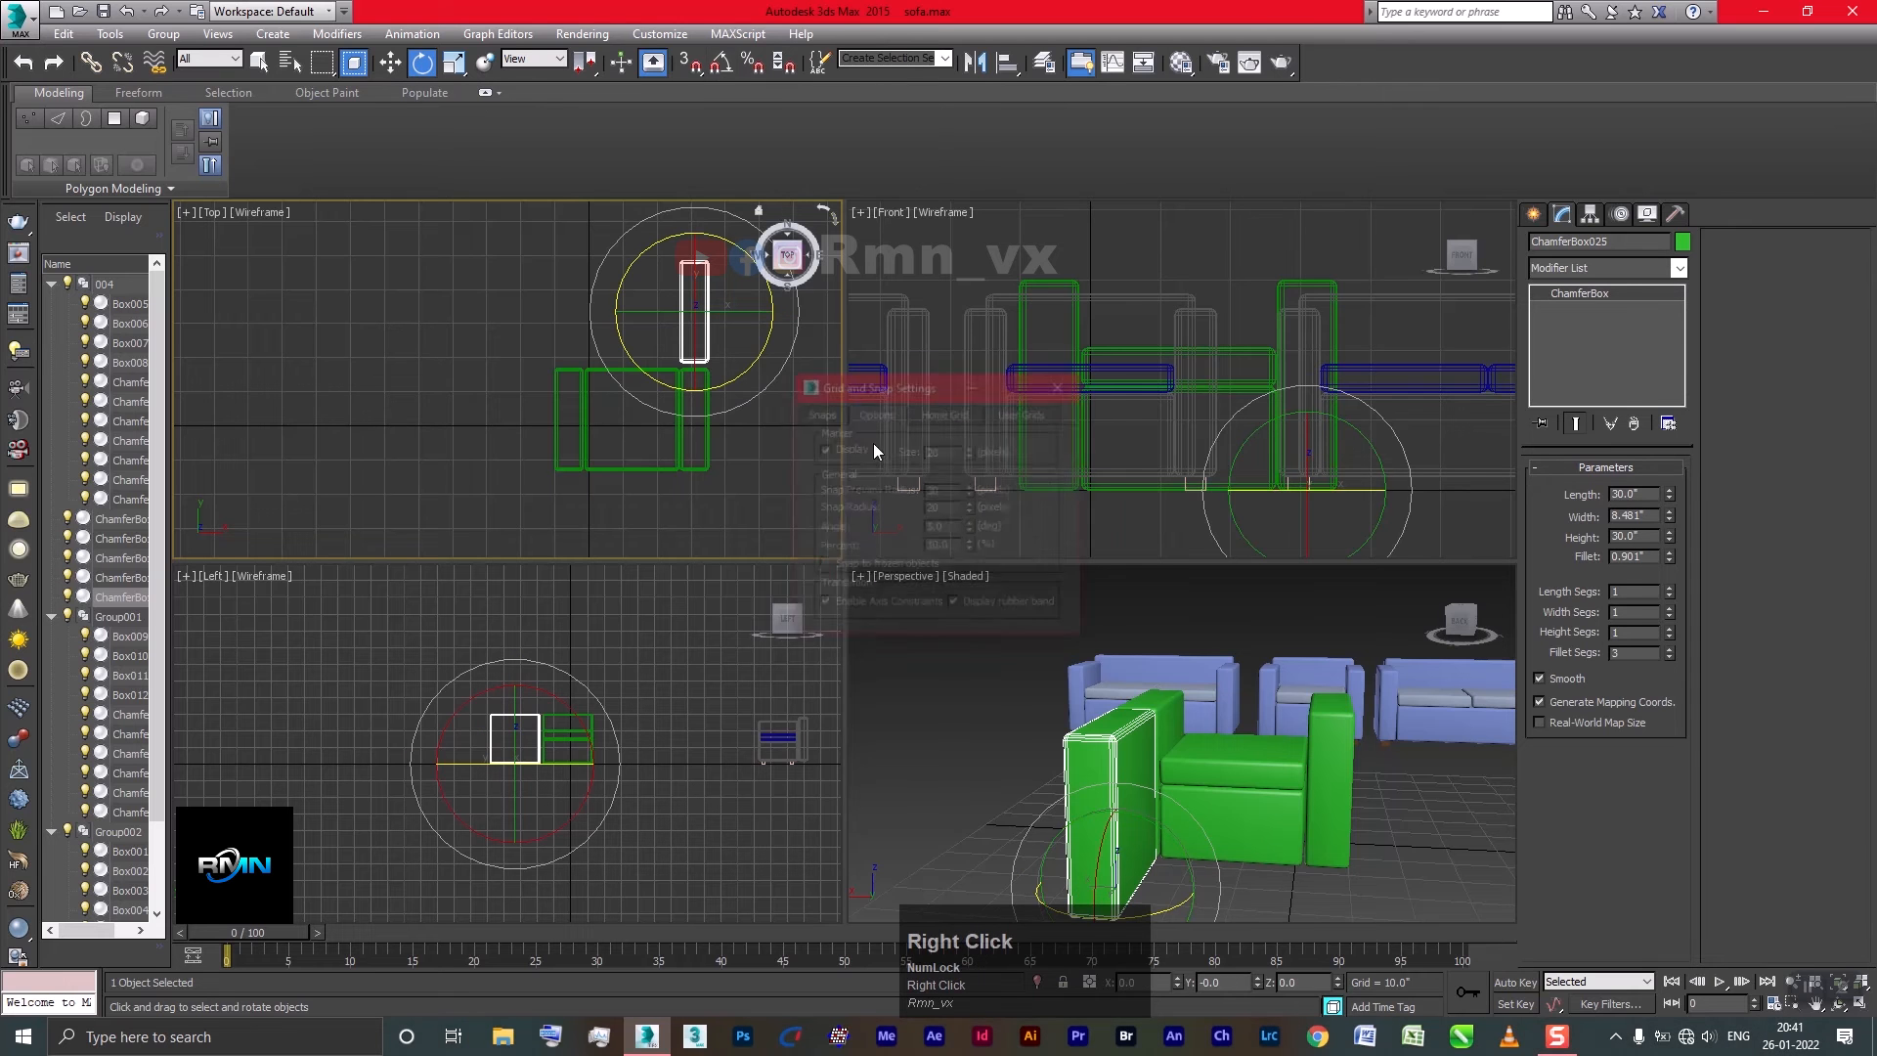
pyautogui.click(954, 528)
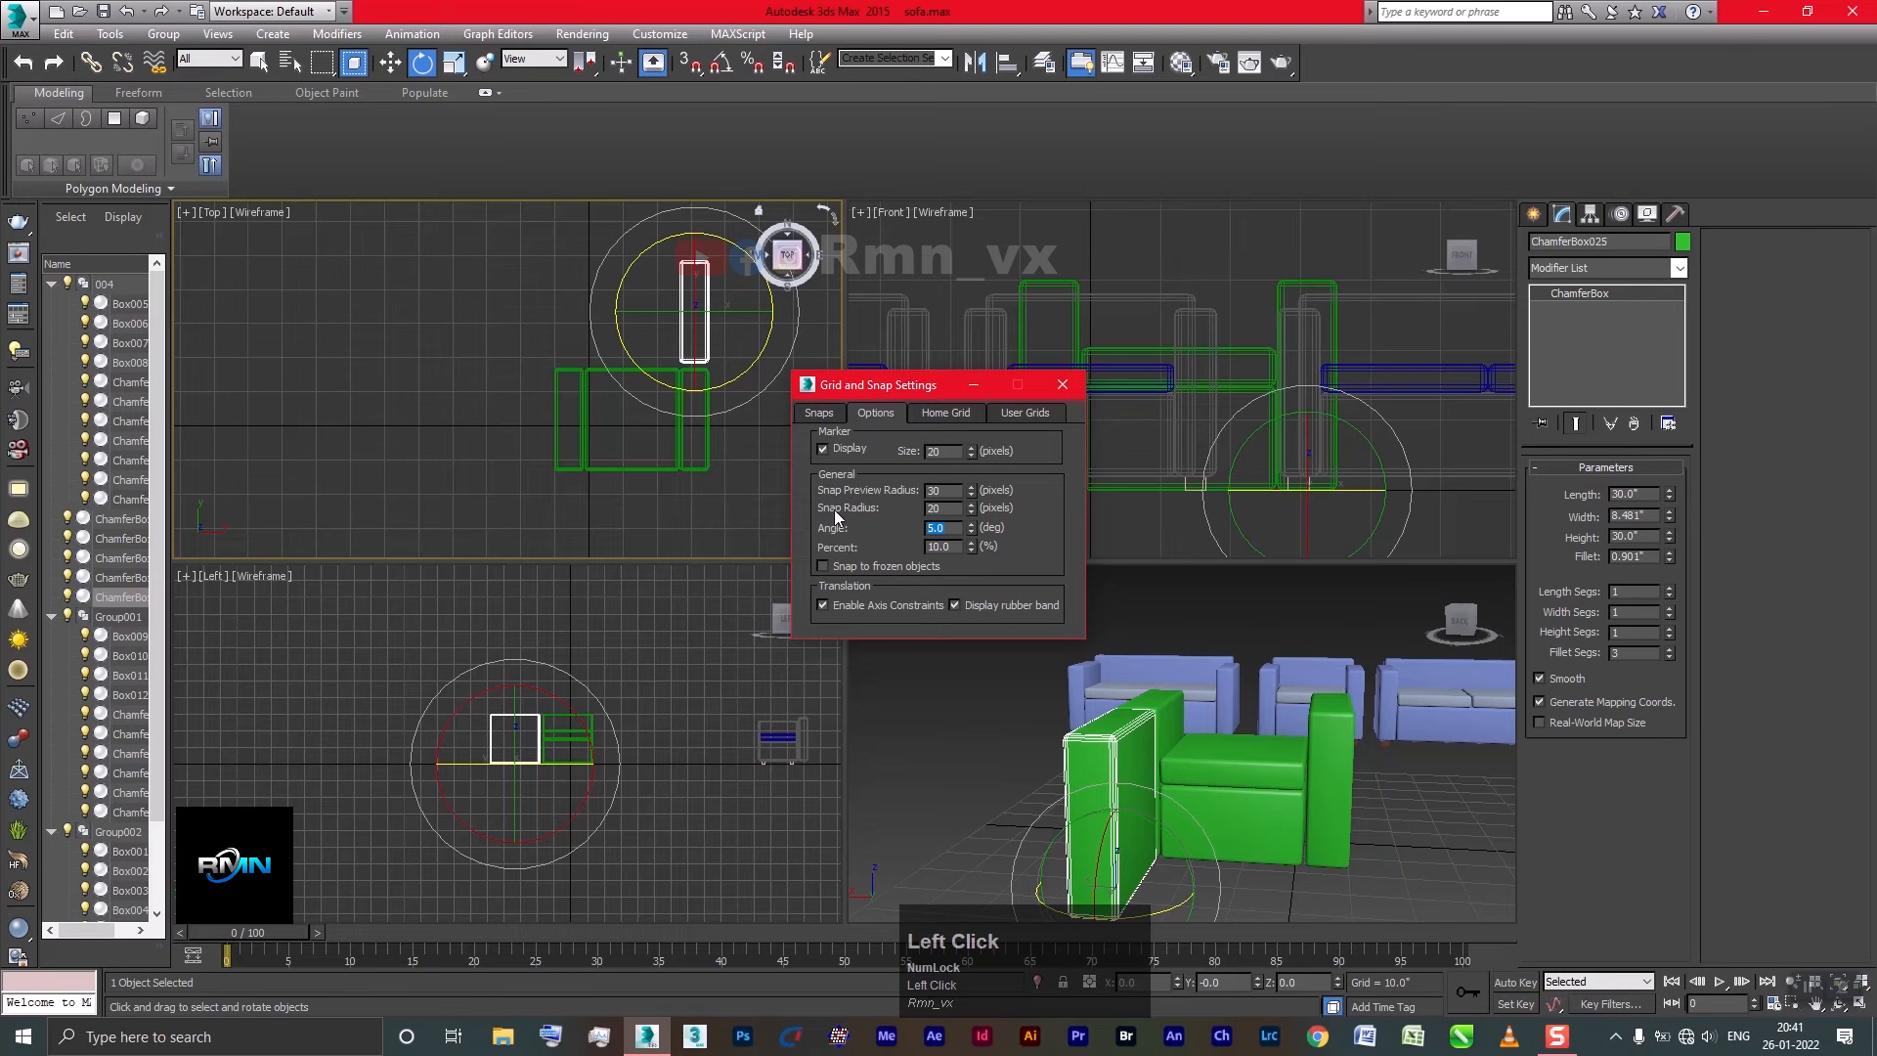
pyautogui.click(1061, 384)
pyautogui.click(724, 61)
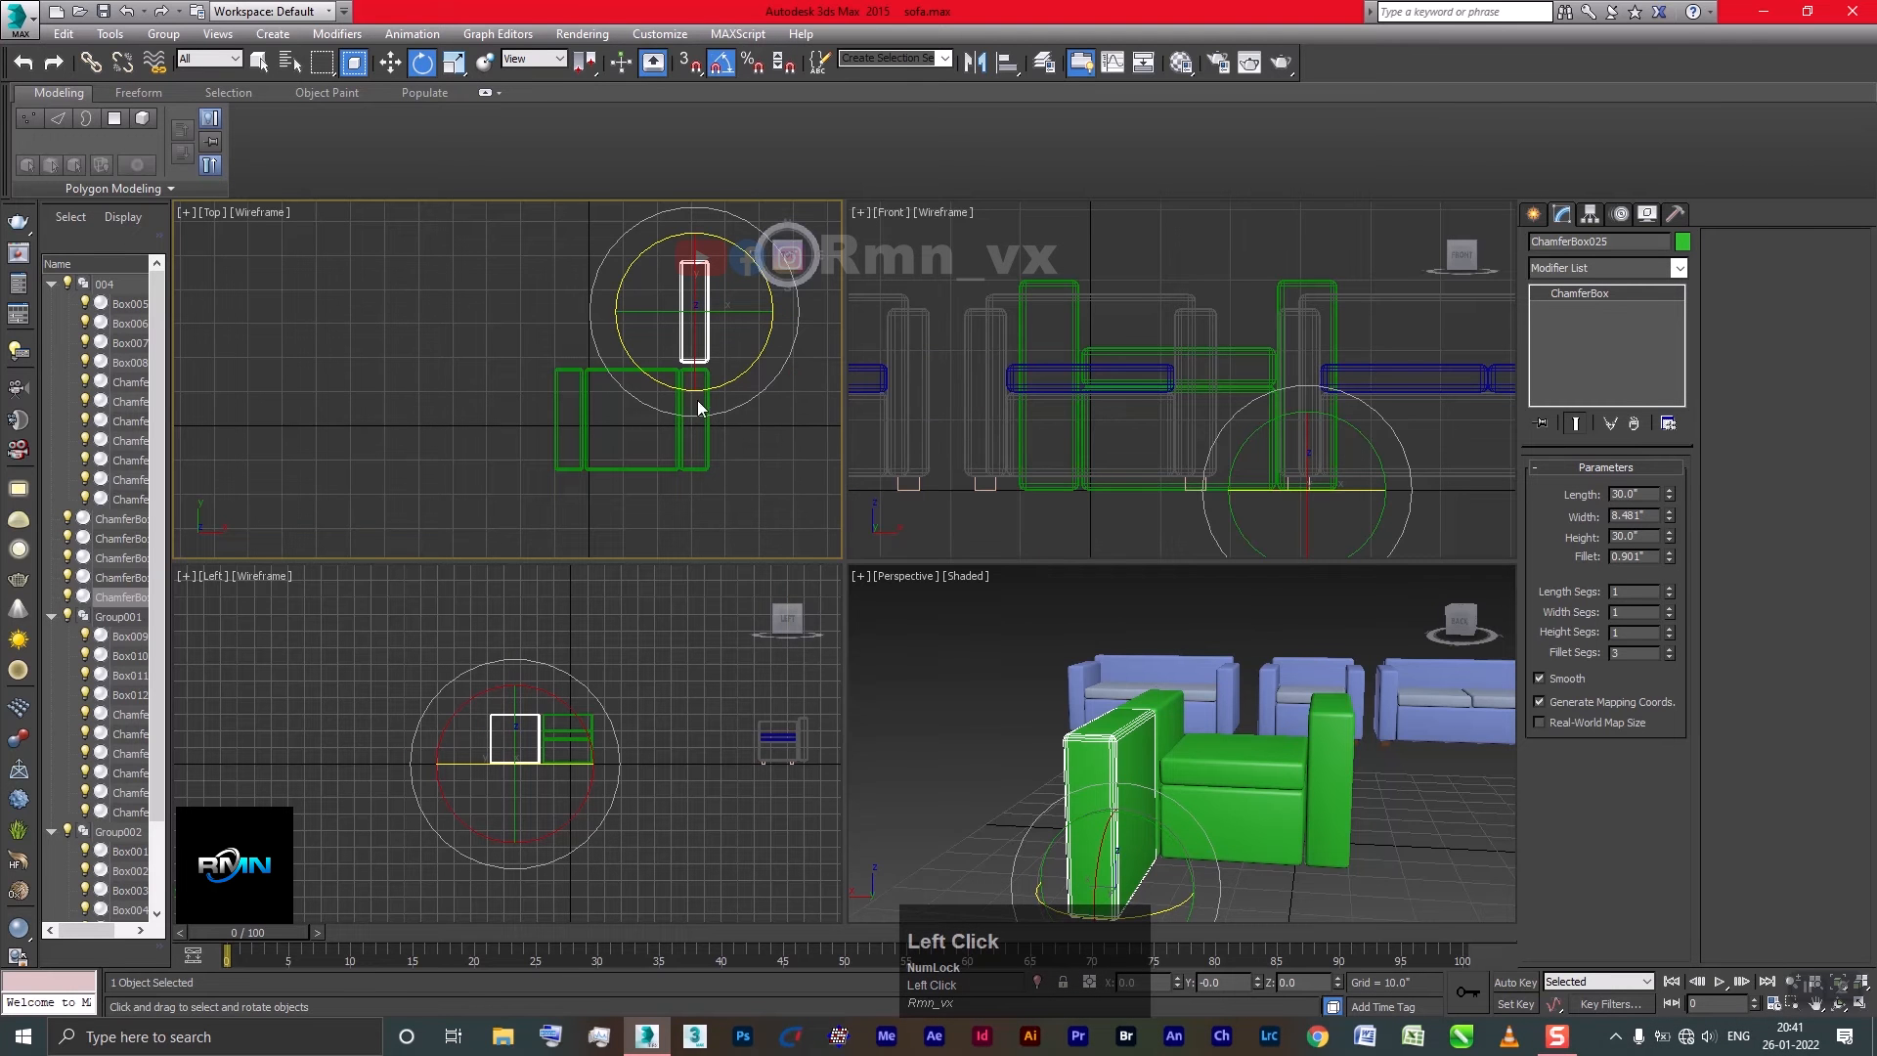
pyautogui.moveTo(656, 256); pyautogui.dragTo(609, 214)
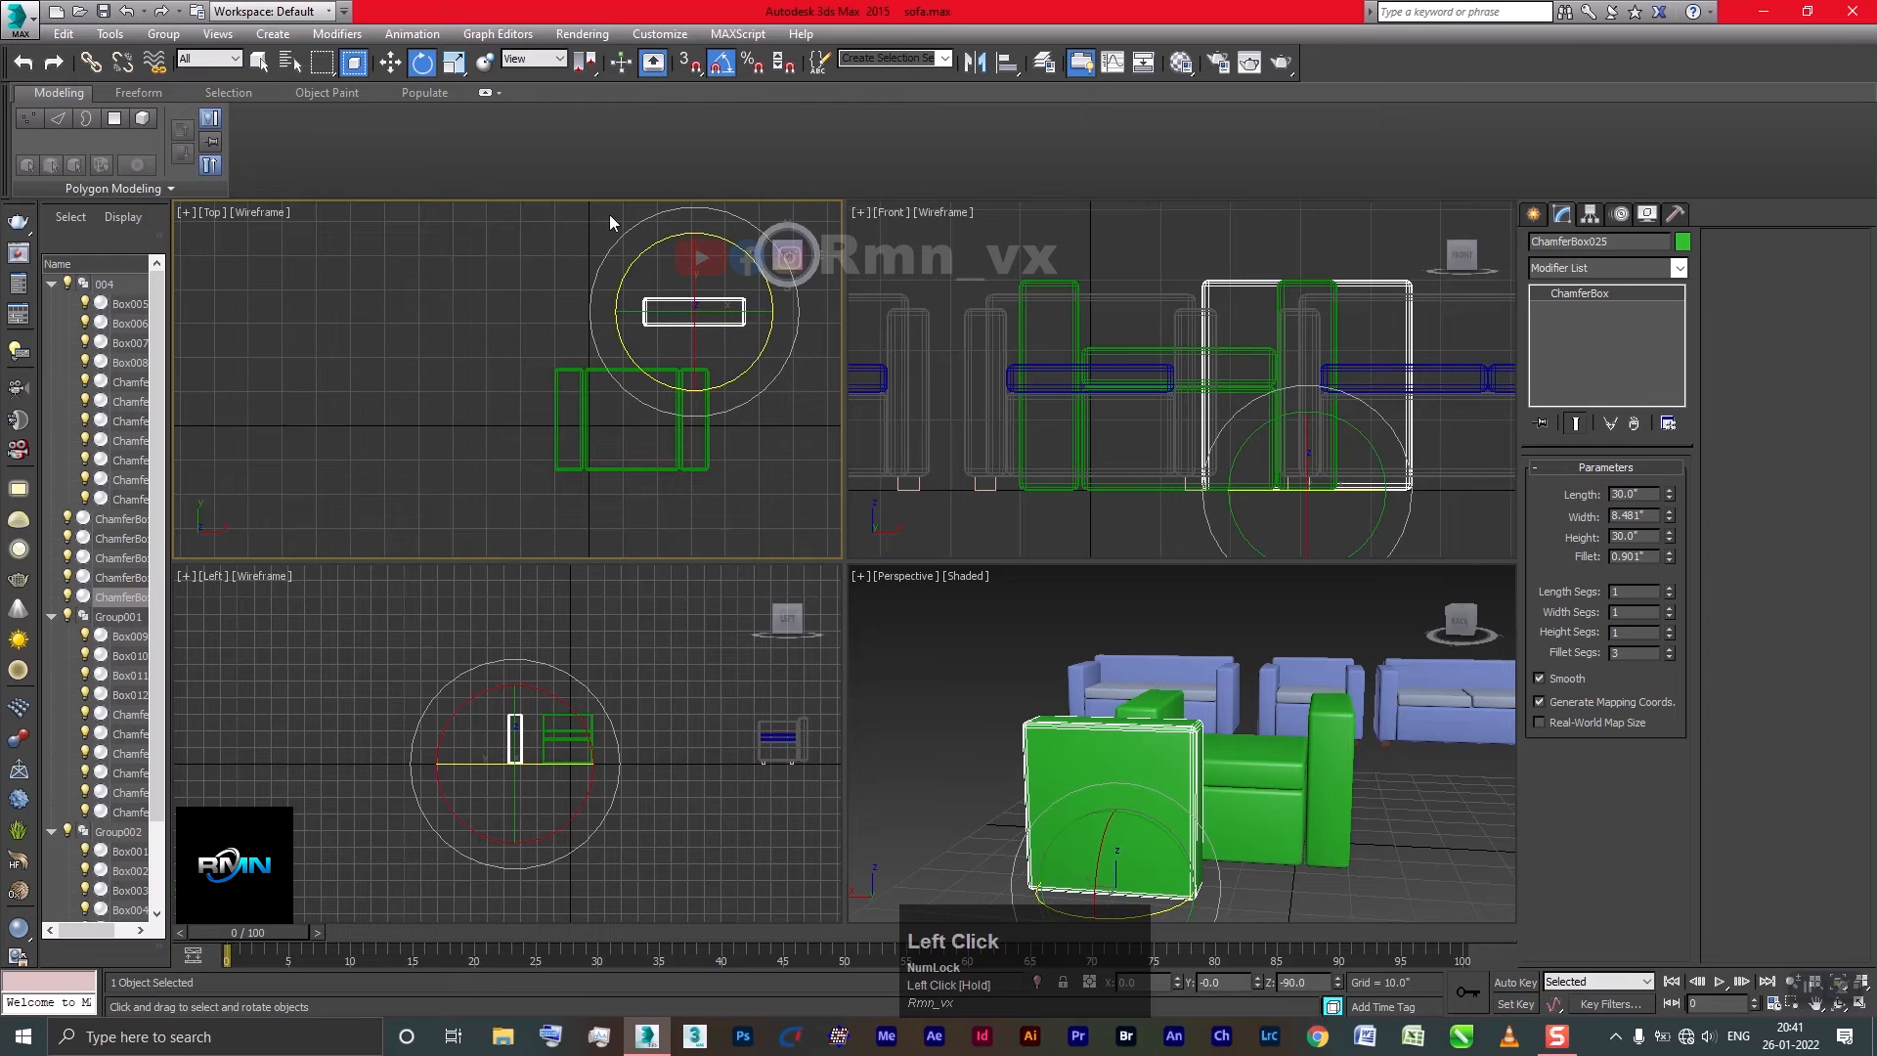
pyautogui.click(710, 65)
# Center the rotated backrest box between the arms across the end of the seat and set its length to about 35.4 inches
pyautogui.press('w')
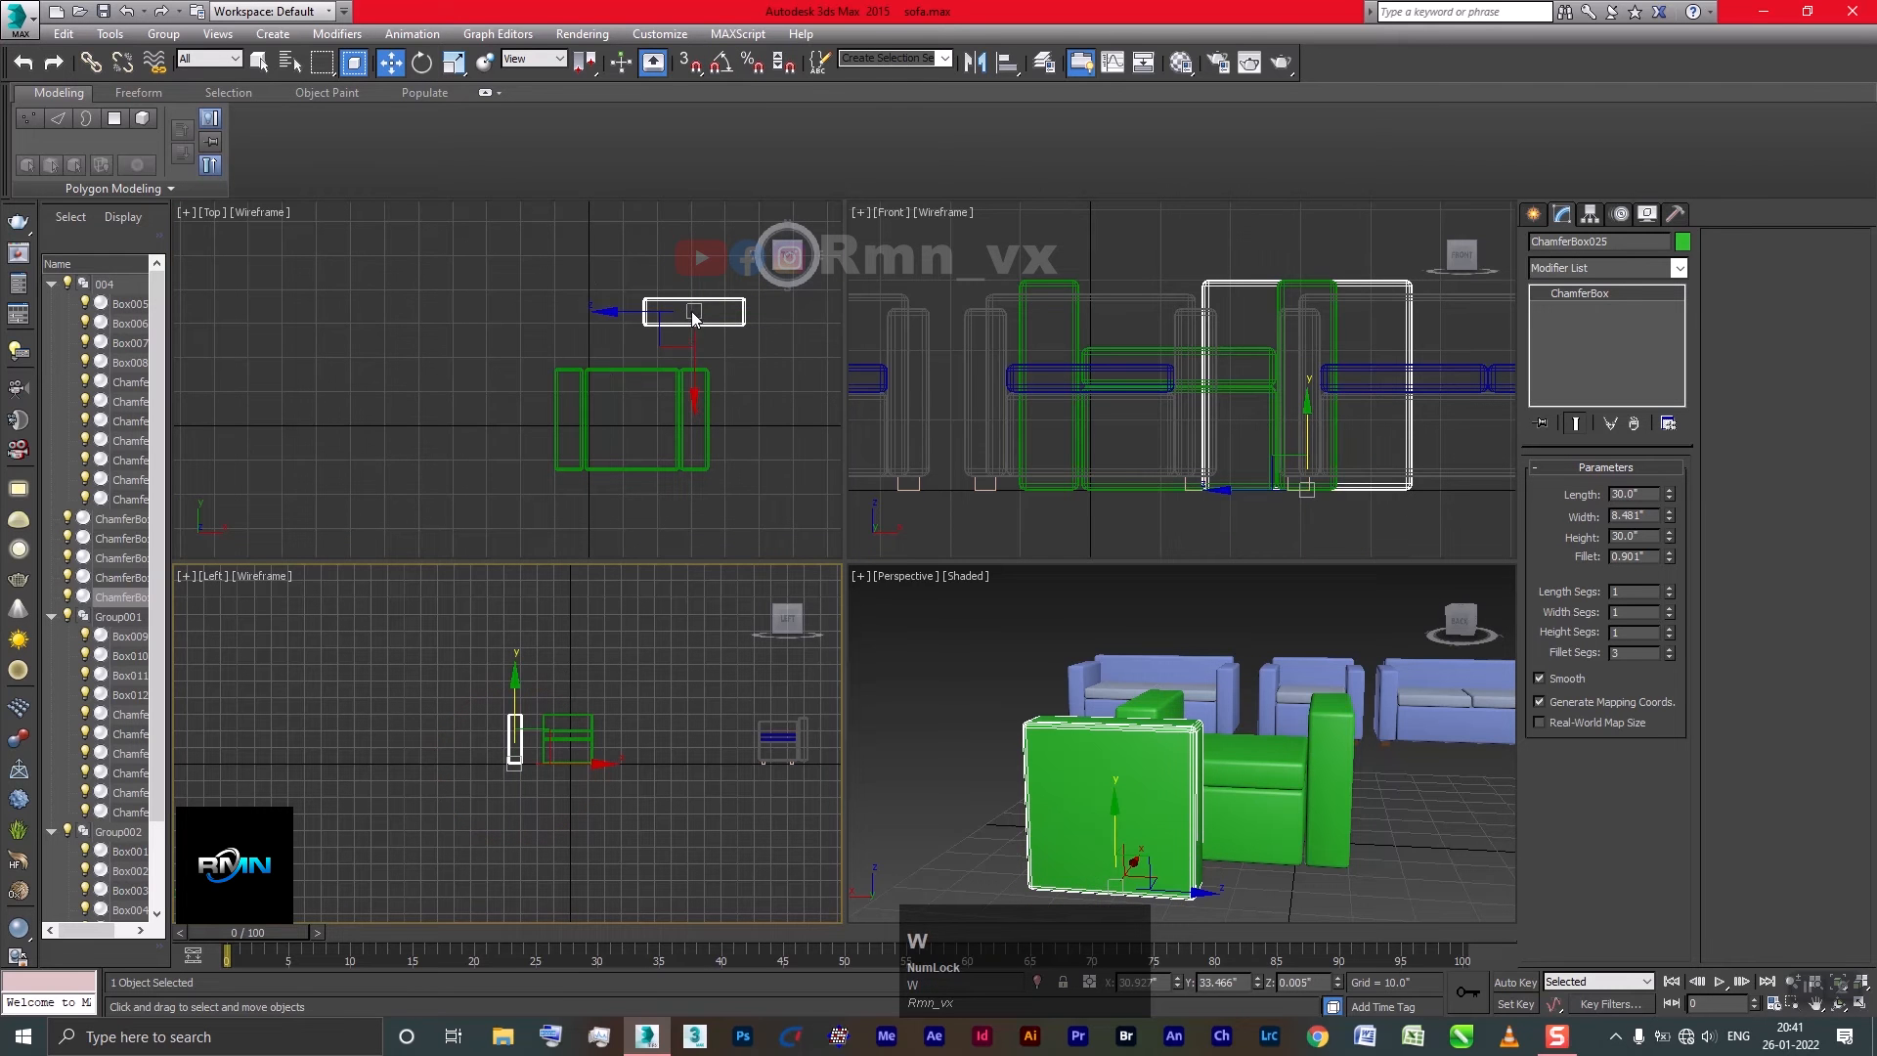
pyautogui.moveTo(693, 319); pyautogui.dragTo(631, 353)
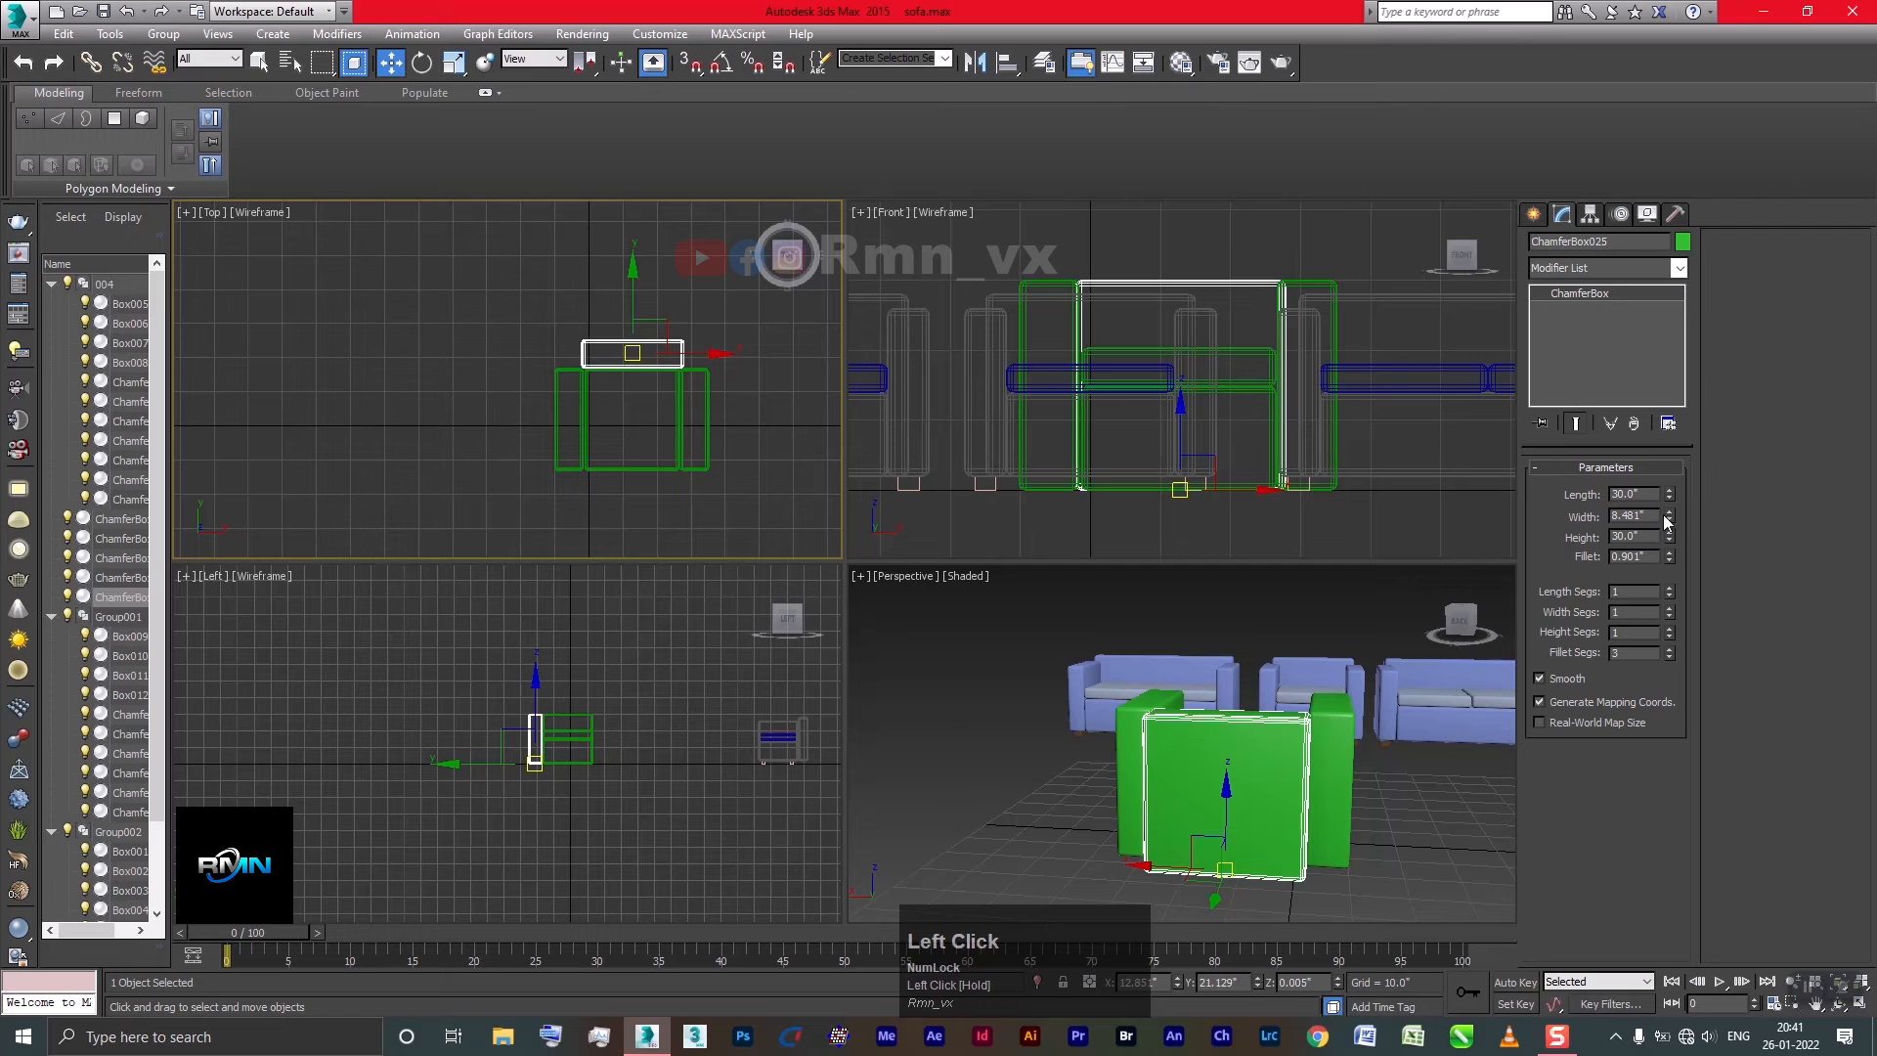
pyautogui.moveTo(1669, 493); pyautogui.dragTo(1670, 473)
pyautogui.middleClick(612, 372)
pyautogui.scroll(7, 612, 372)
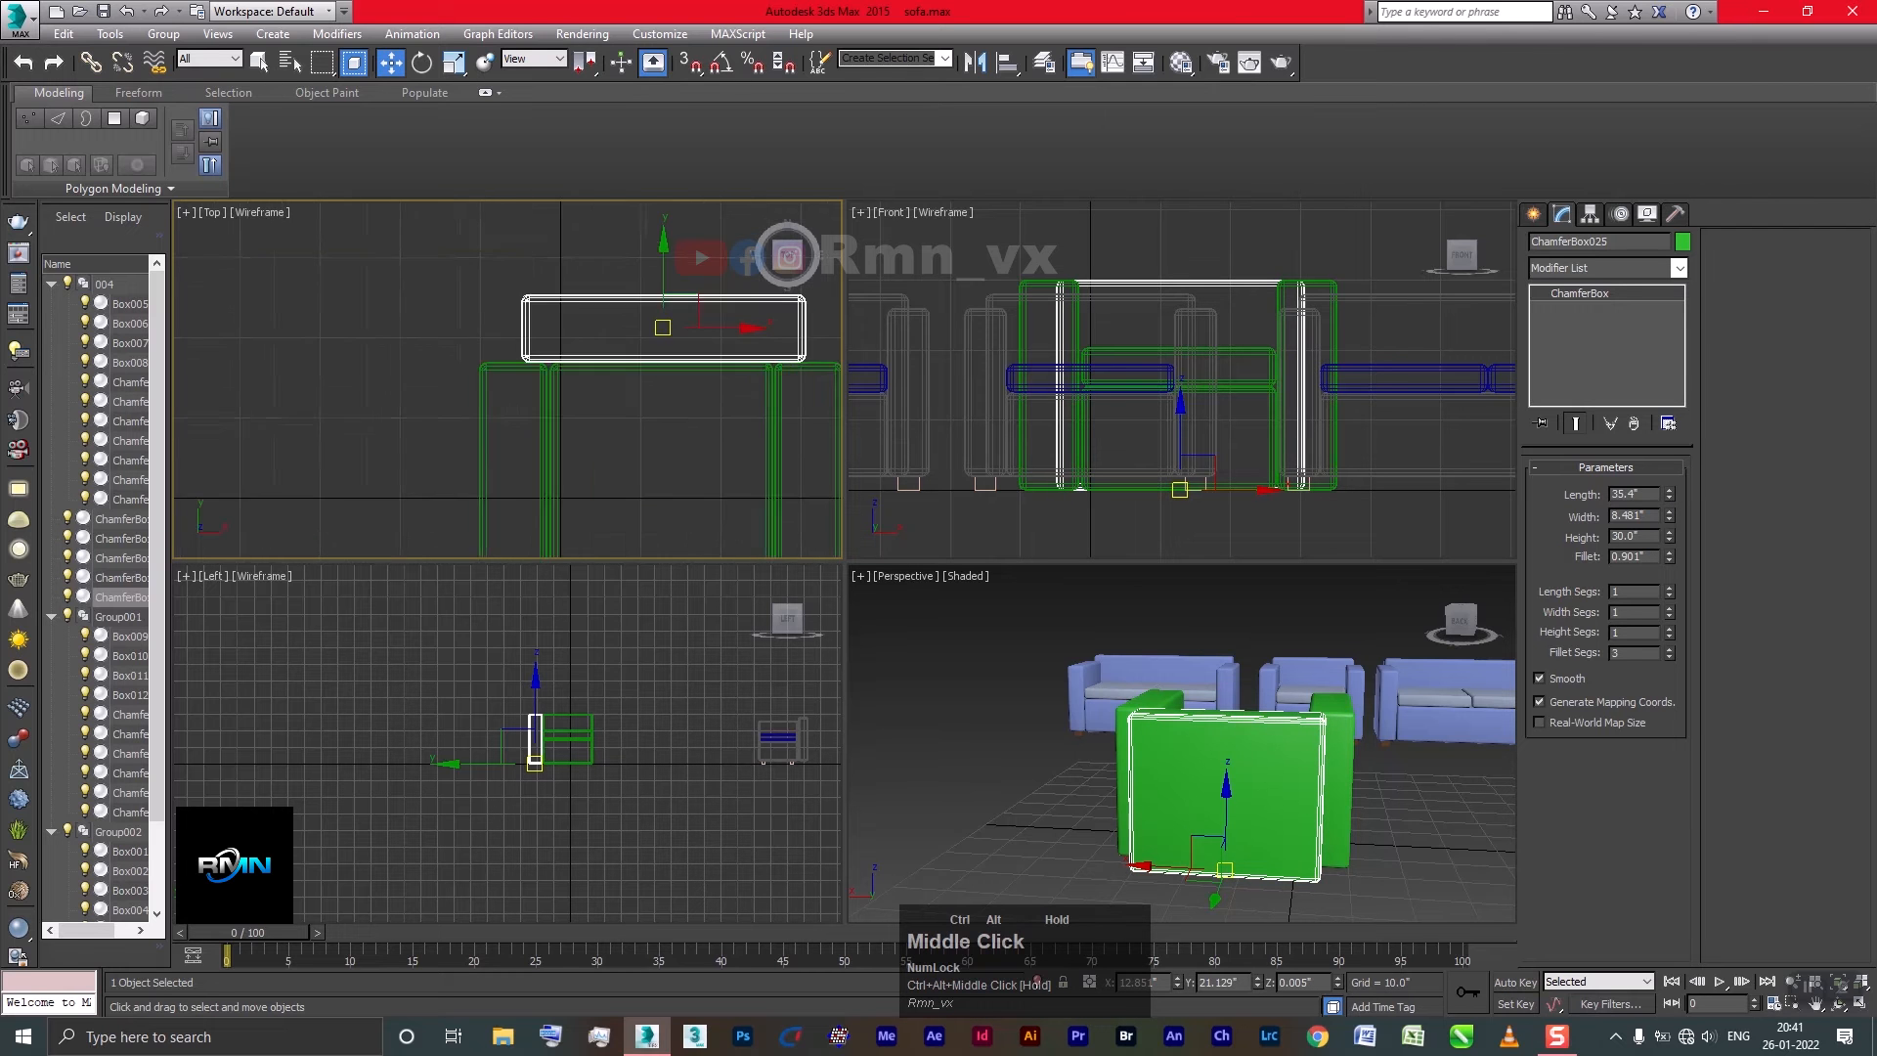
pyautogui.scroll(-2, 614, 381)
pyautogui.moveTo(622, 396); pyautogui.dragTo(700, 426, button='middle')
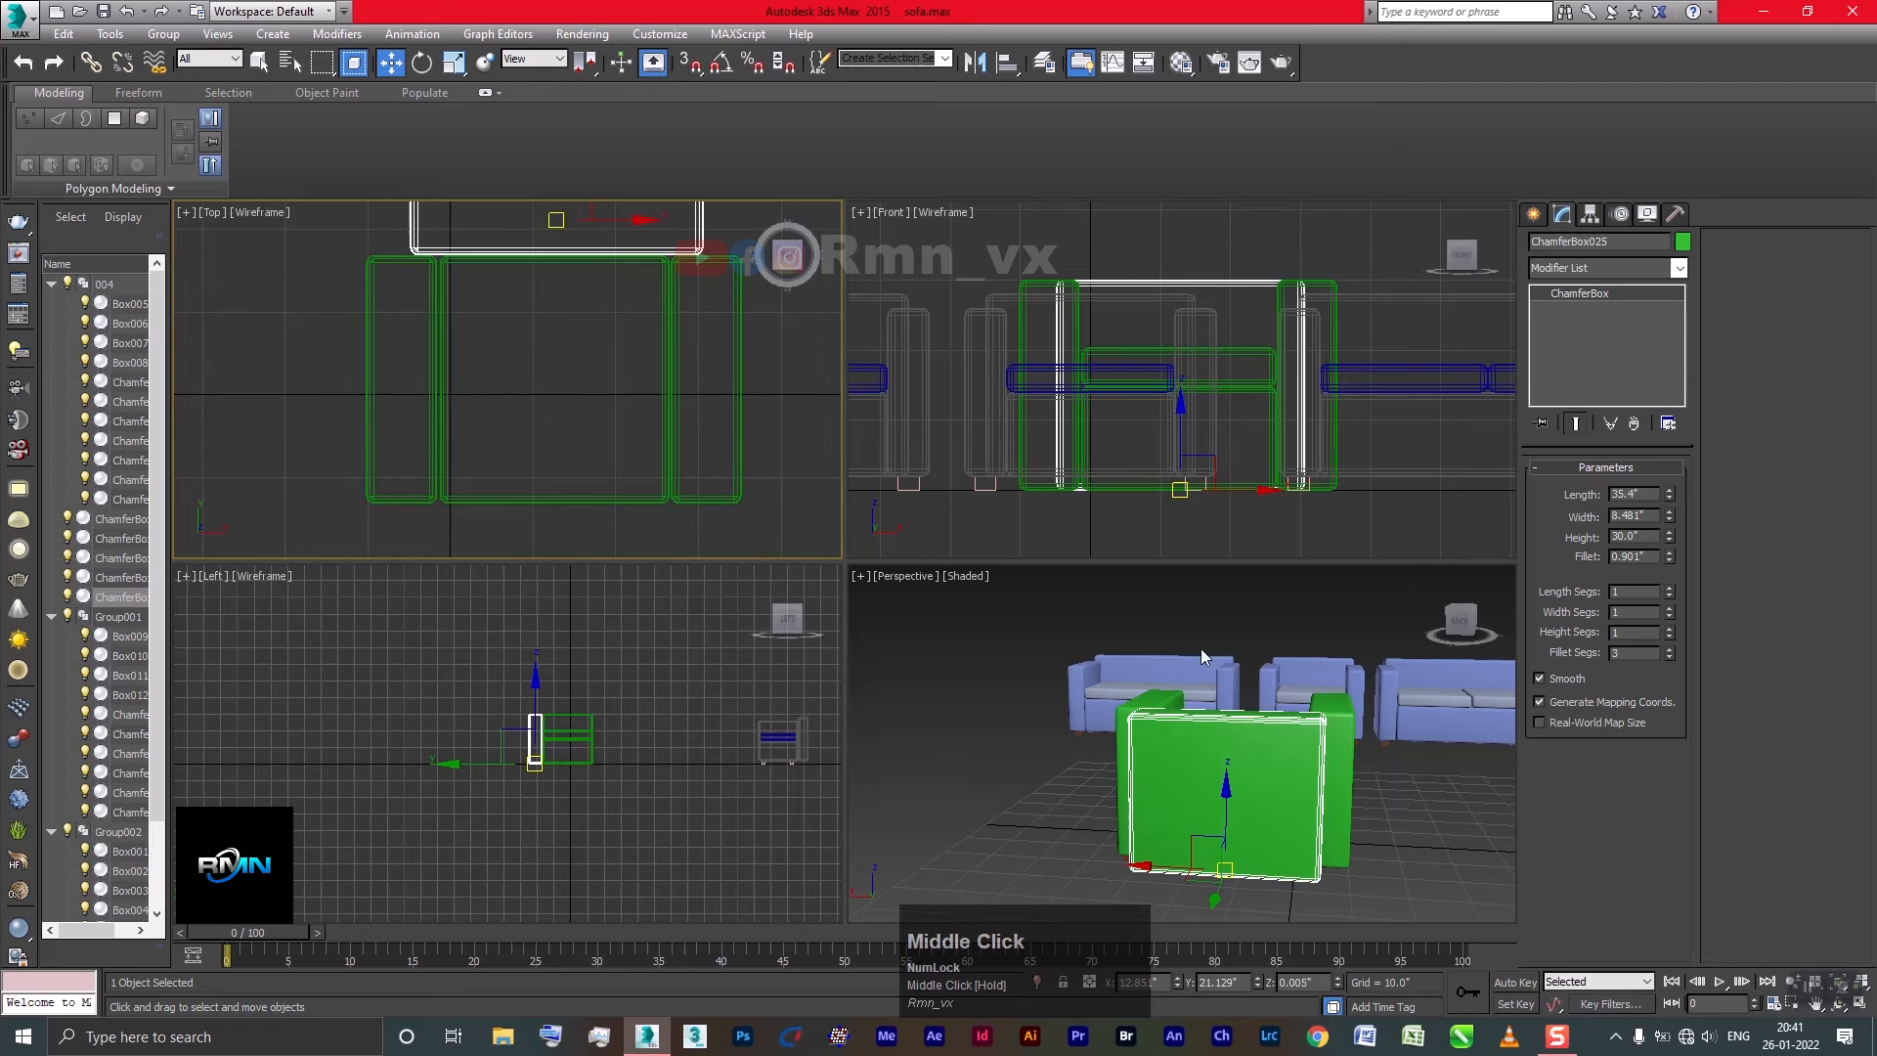
# Move the backrest box along Y to the opposite end of the seat, against the arms, and clear the selection
pyautogui.scroll(-5, 1190, 639)
pyautogui.moveTo(1208, 700); pyautogui.dragTo(1219, 706, button='middle')
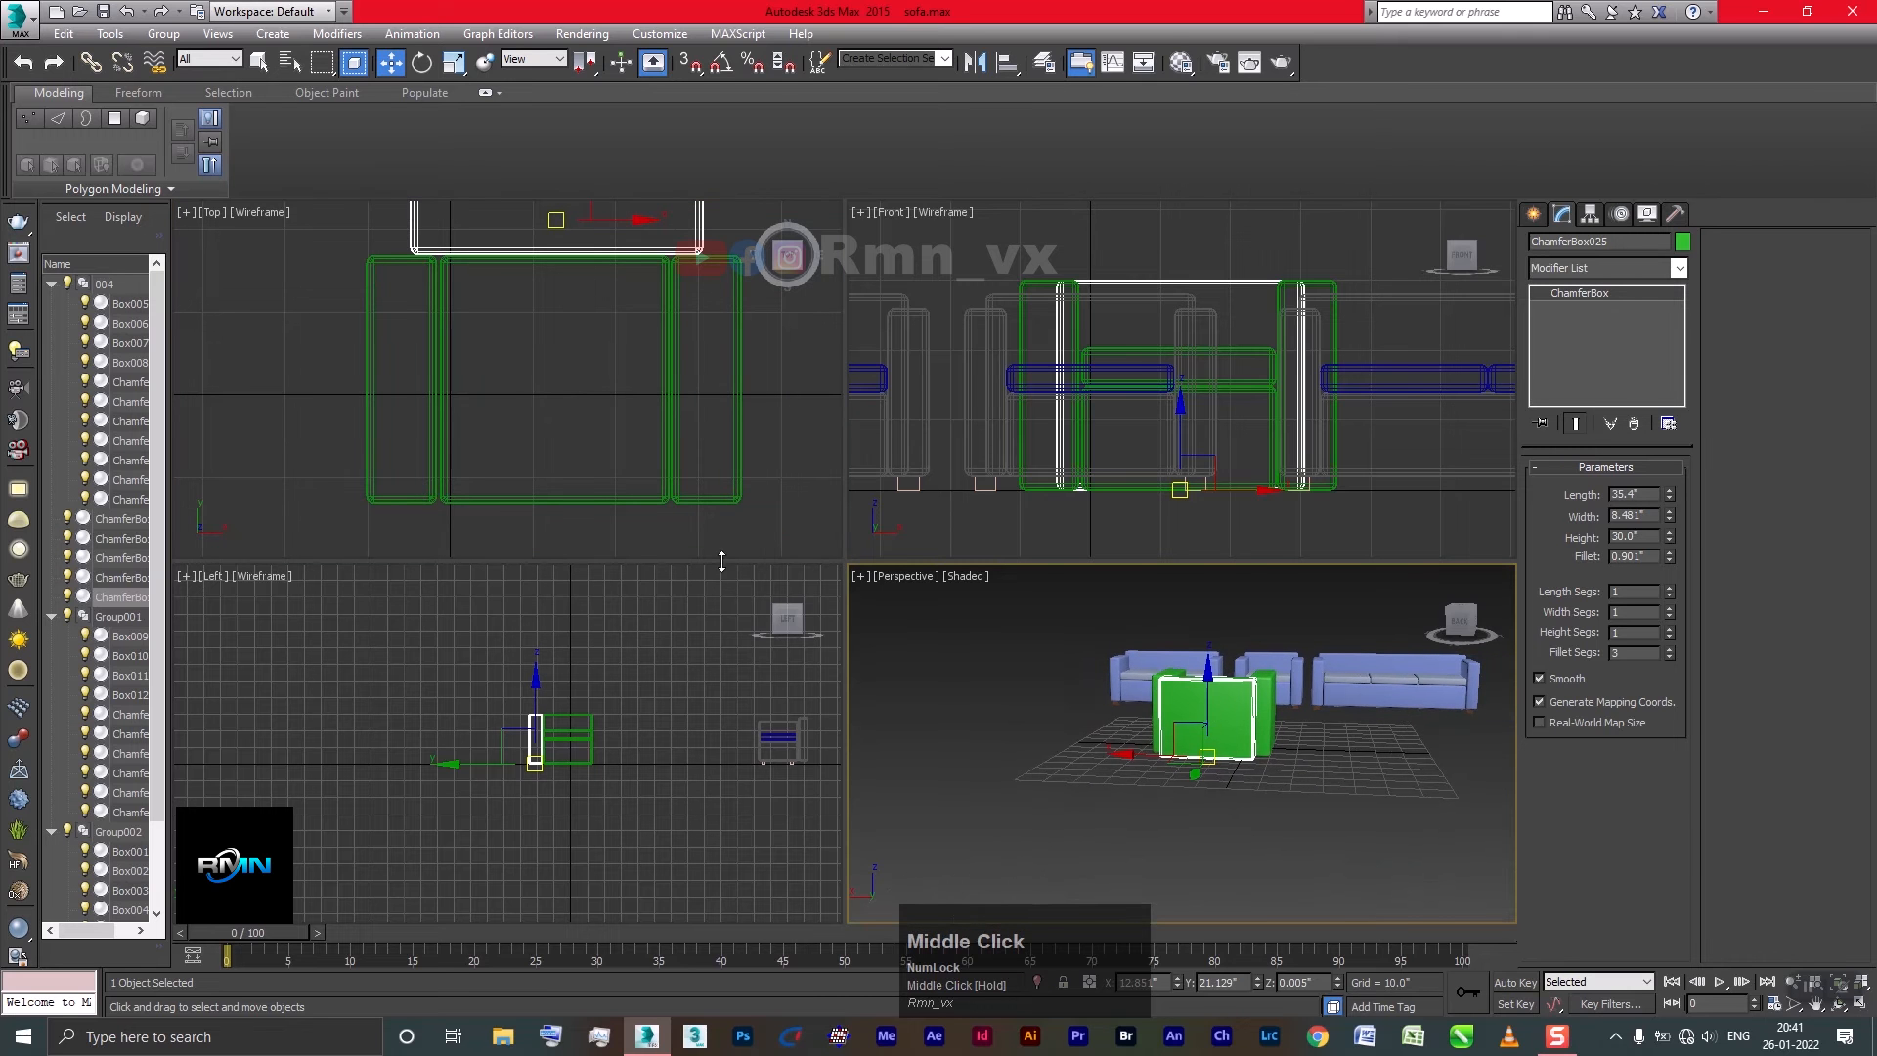
pyautogui.scroll(-3, 558, 283)
pyautogui.moveTo(564, 280); pyautogui.dragTo(569, 341, button='middle')
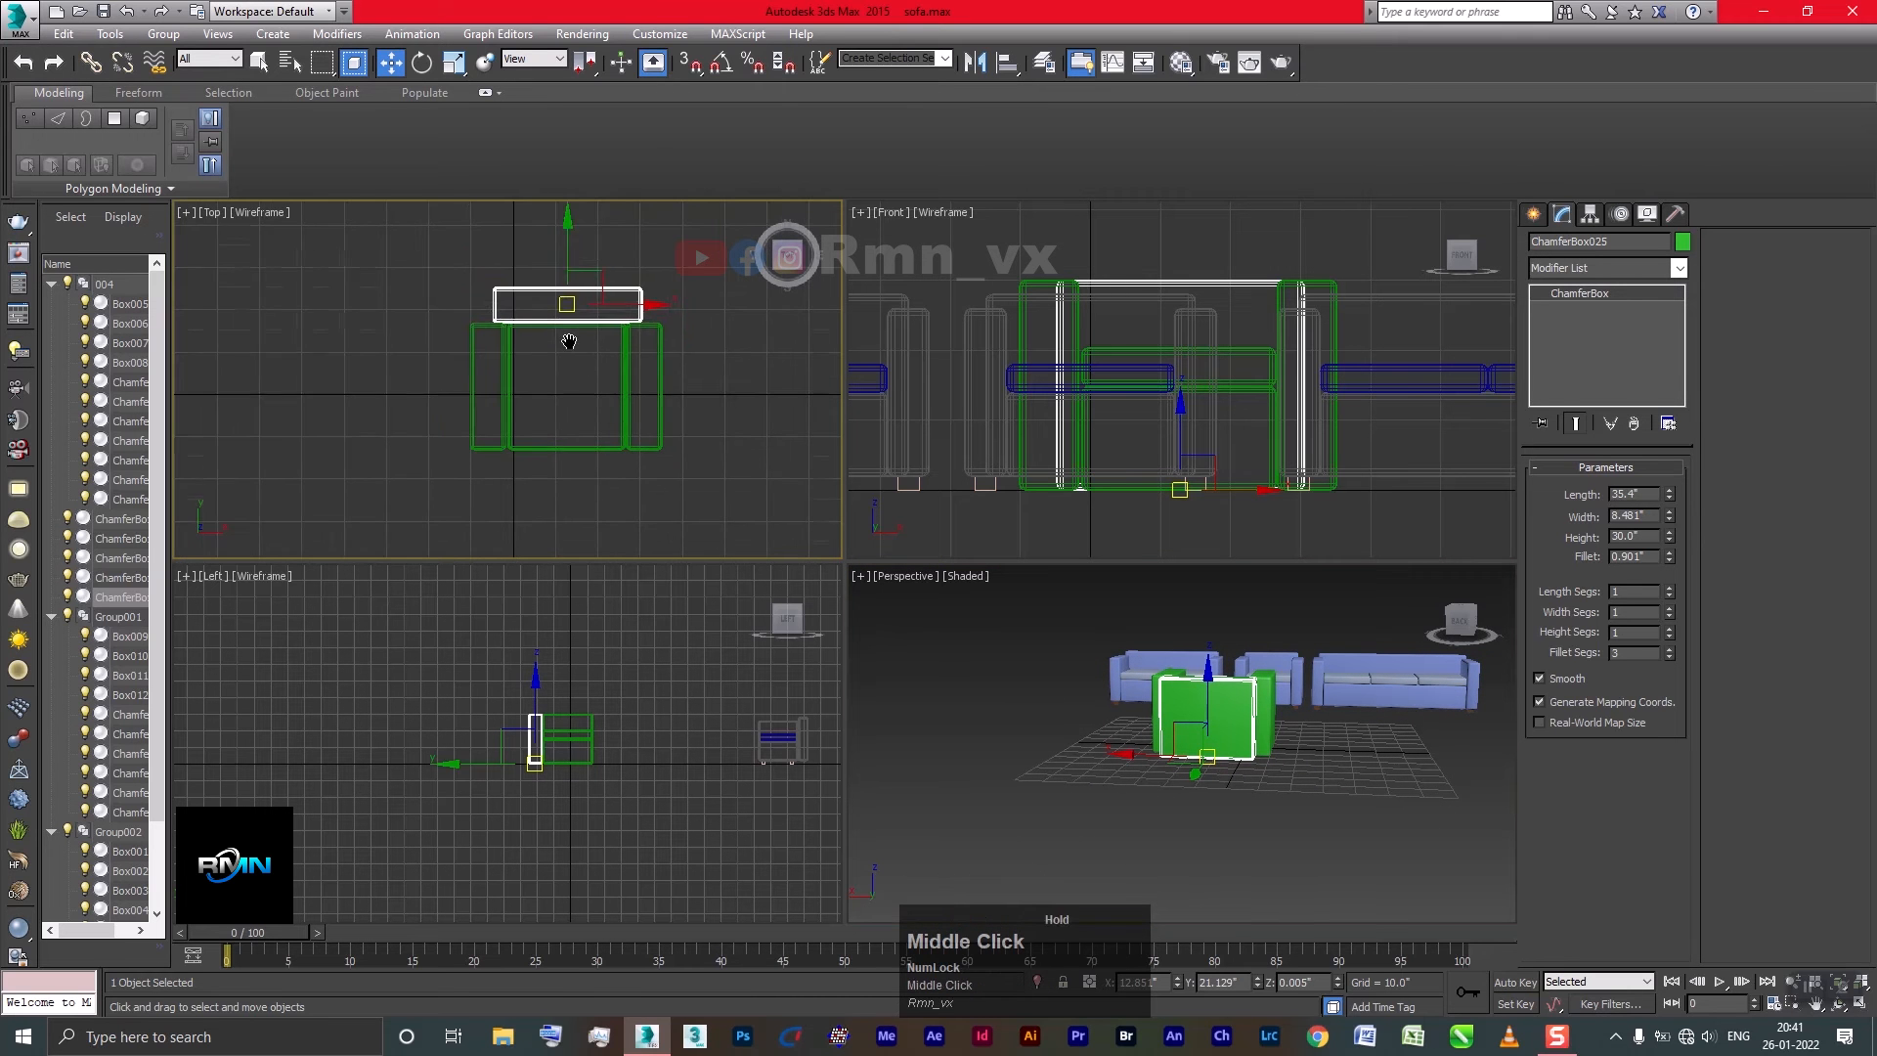
pyautogui.moveTo(568, 240); pyautogui.dragTo(580, 407)
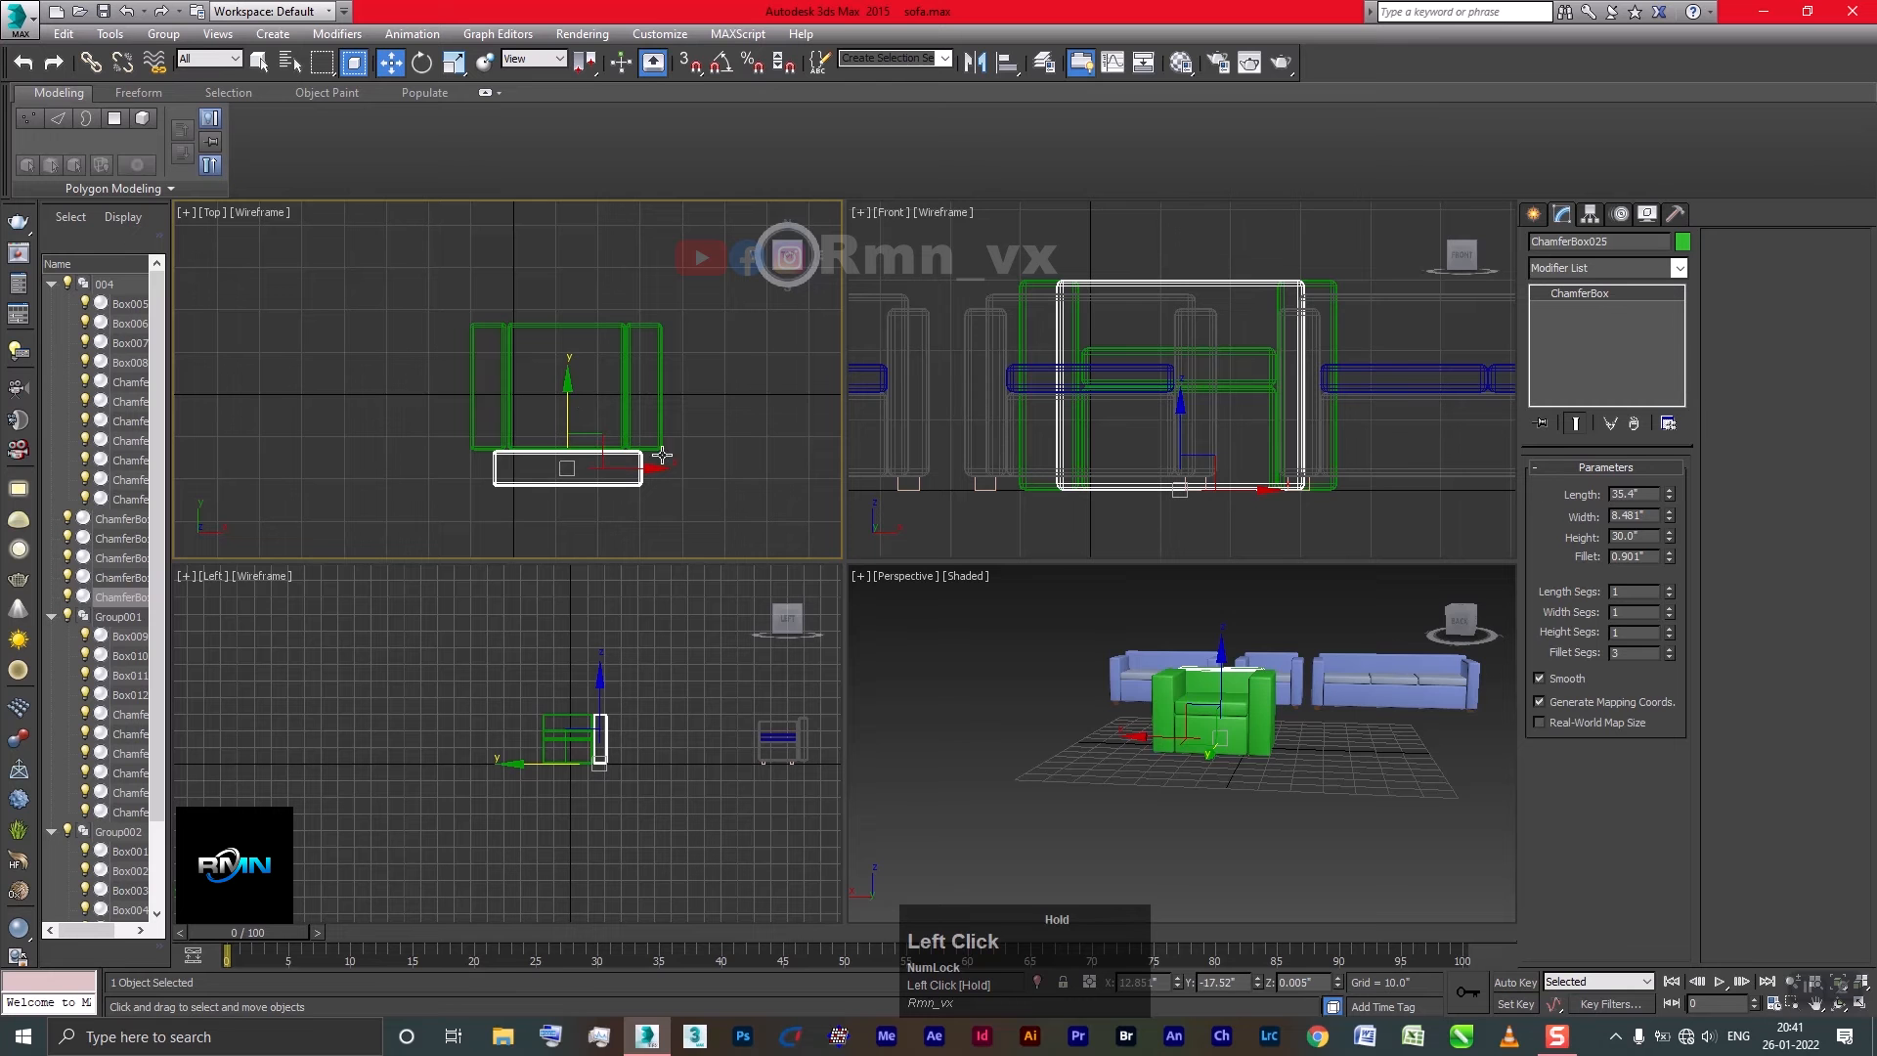
pyautogui.moveTo(1299, 700); pyautogui.dragTo(1167, 722, button='middle')
pyautogui.scroll(6, 1232, 700)
pyautogui.scroll(-3, 1229, 675)
pyautogui.click(1187, 759)
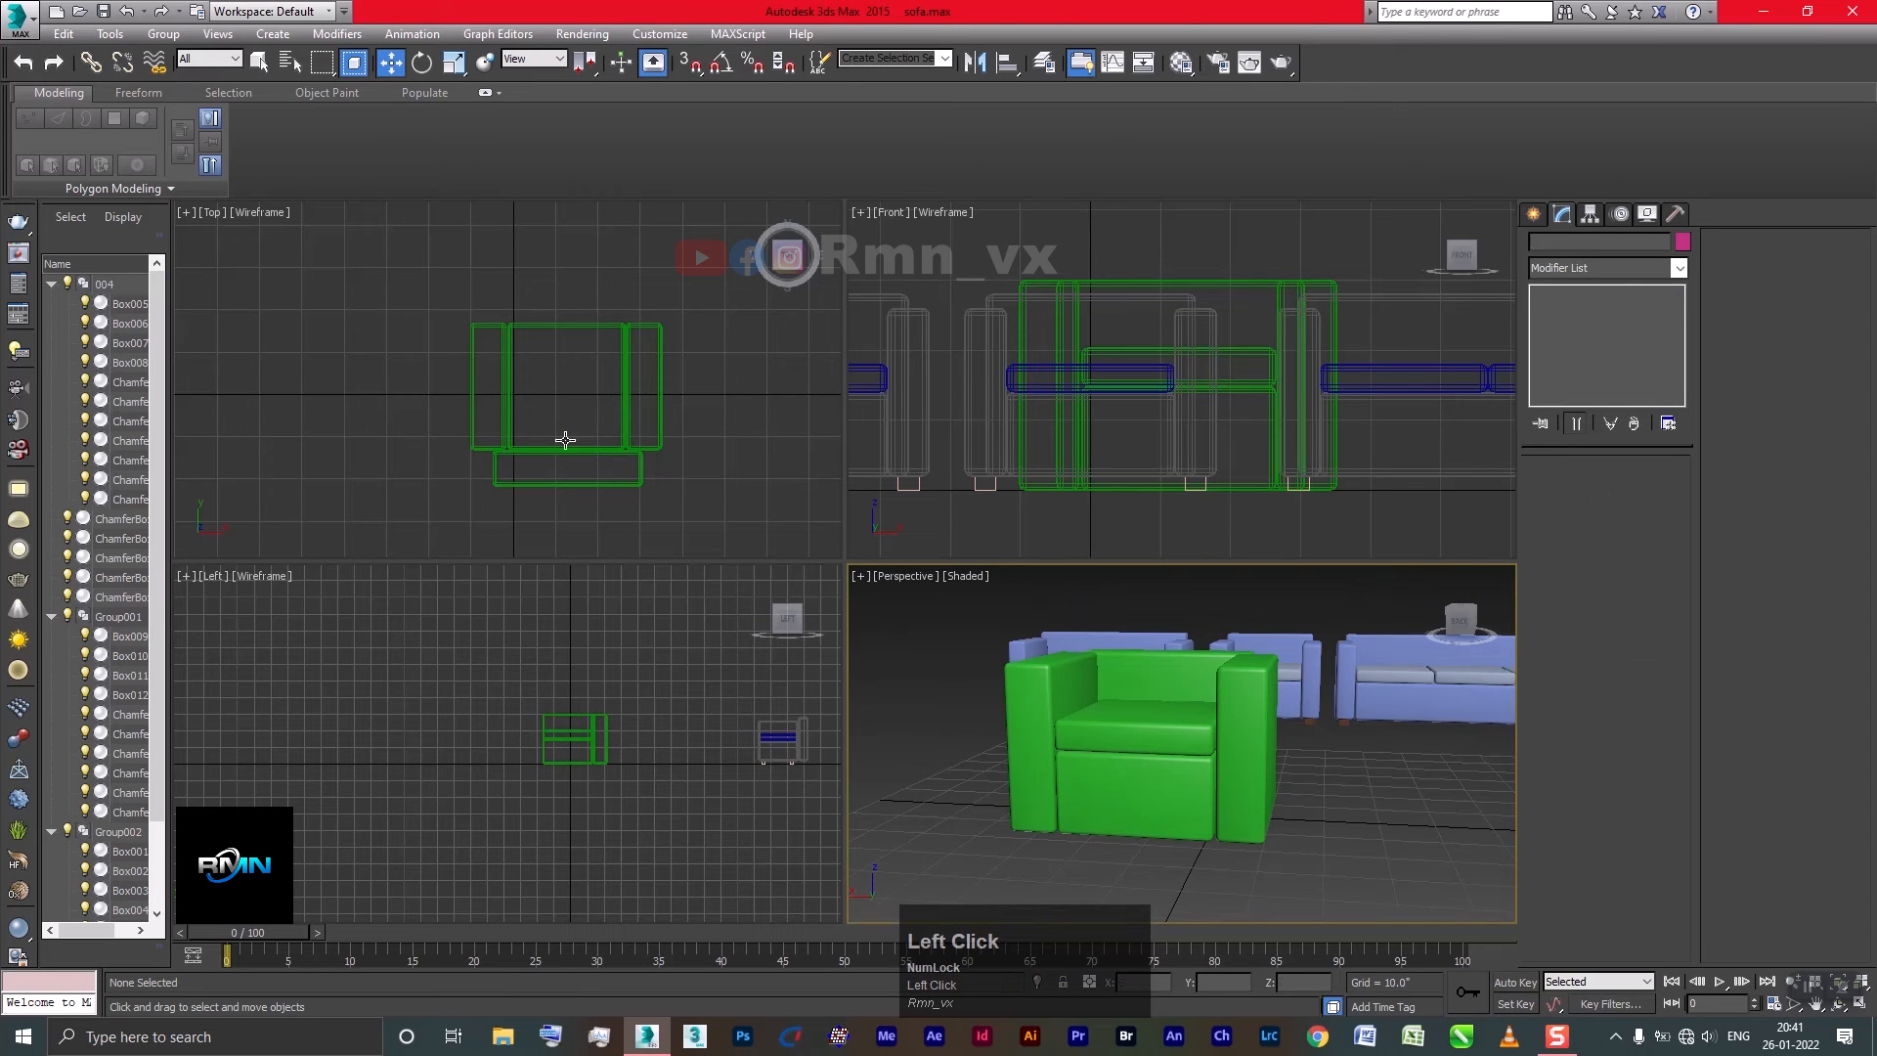
# Create a standard box leg about 3.1 by 3.2 inches and 3.6 inches high near the front end of one arm in the Top view
pyautogui.moveTo(565, 440); pyautogui.dragTo(602, 410, button='middle')
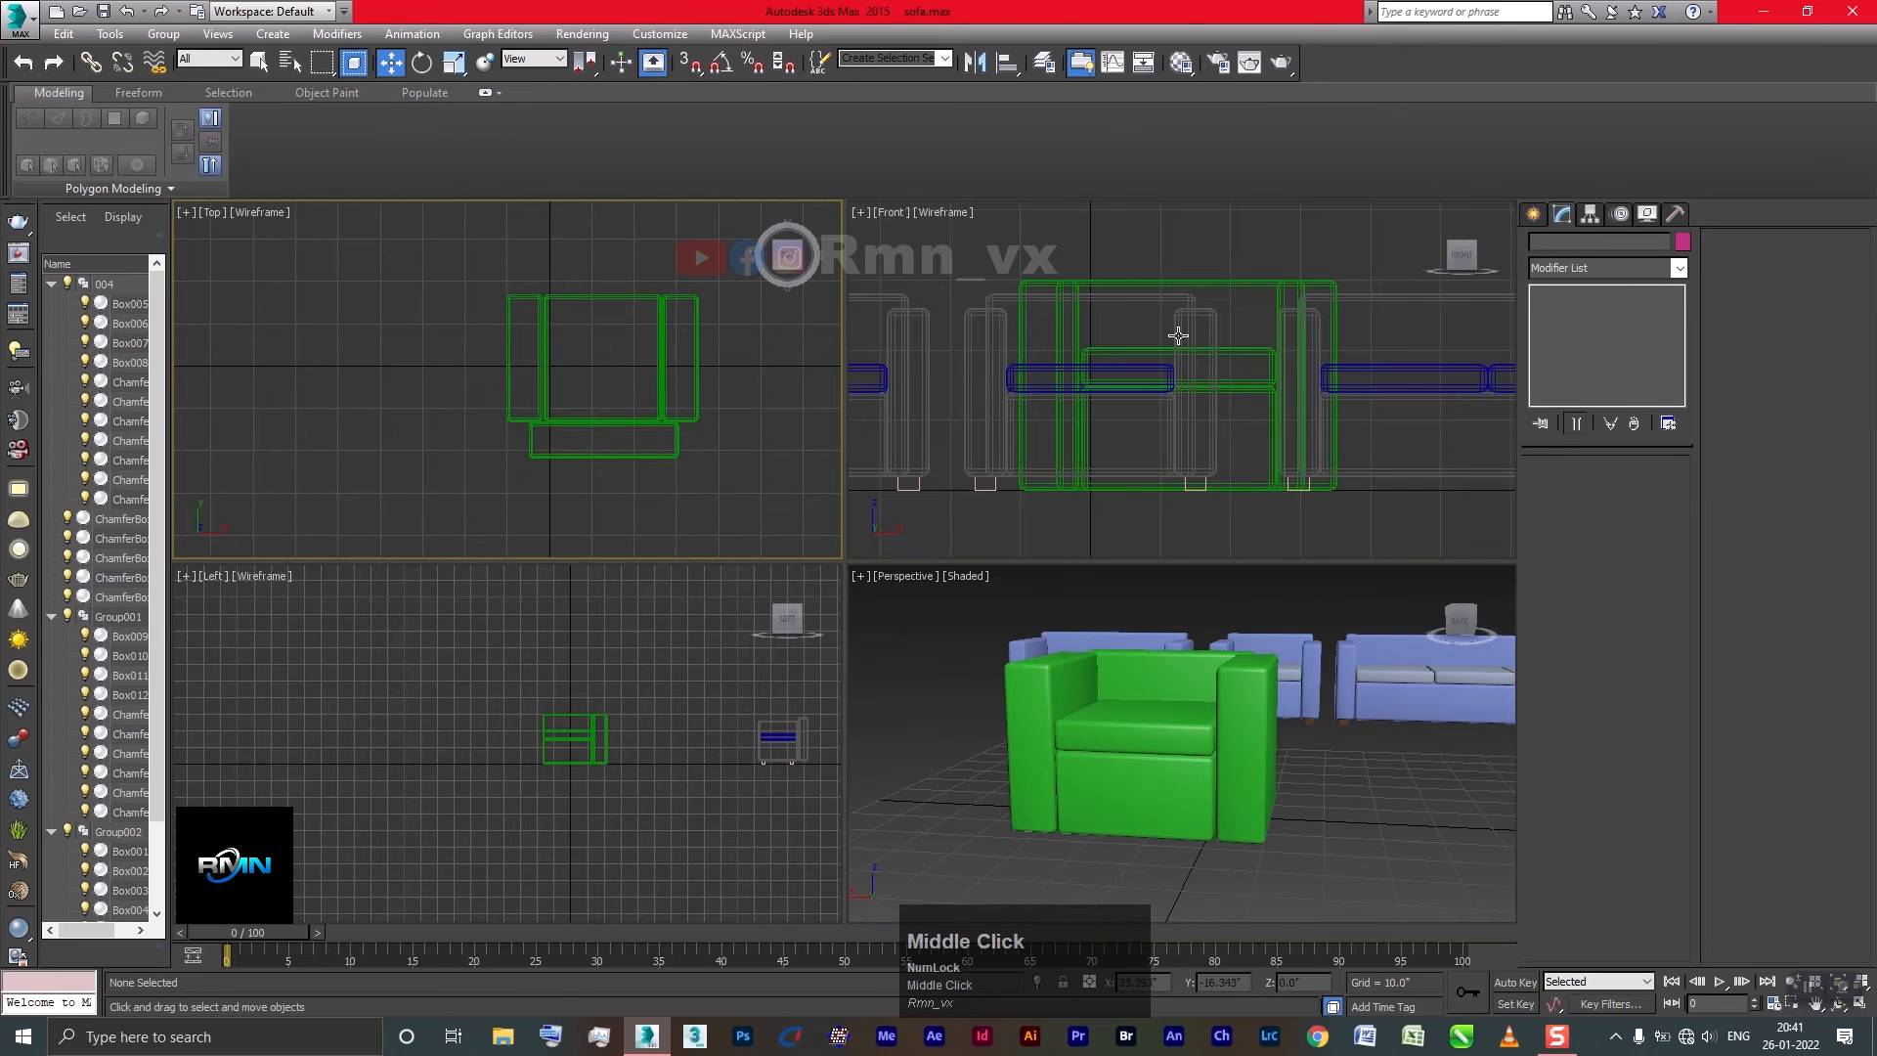
pyautogui.click(1533, 213)
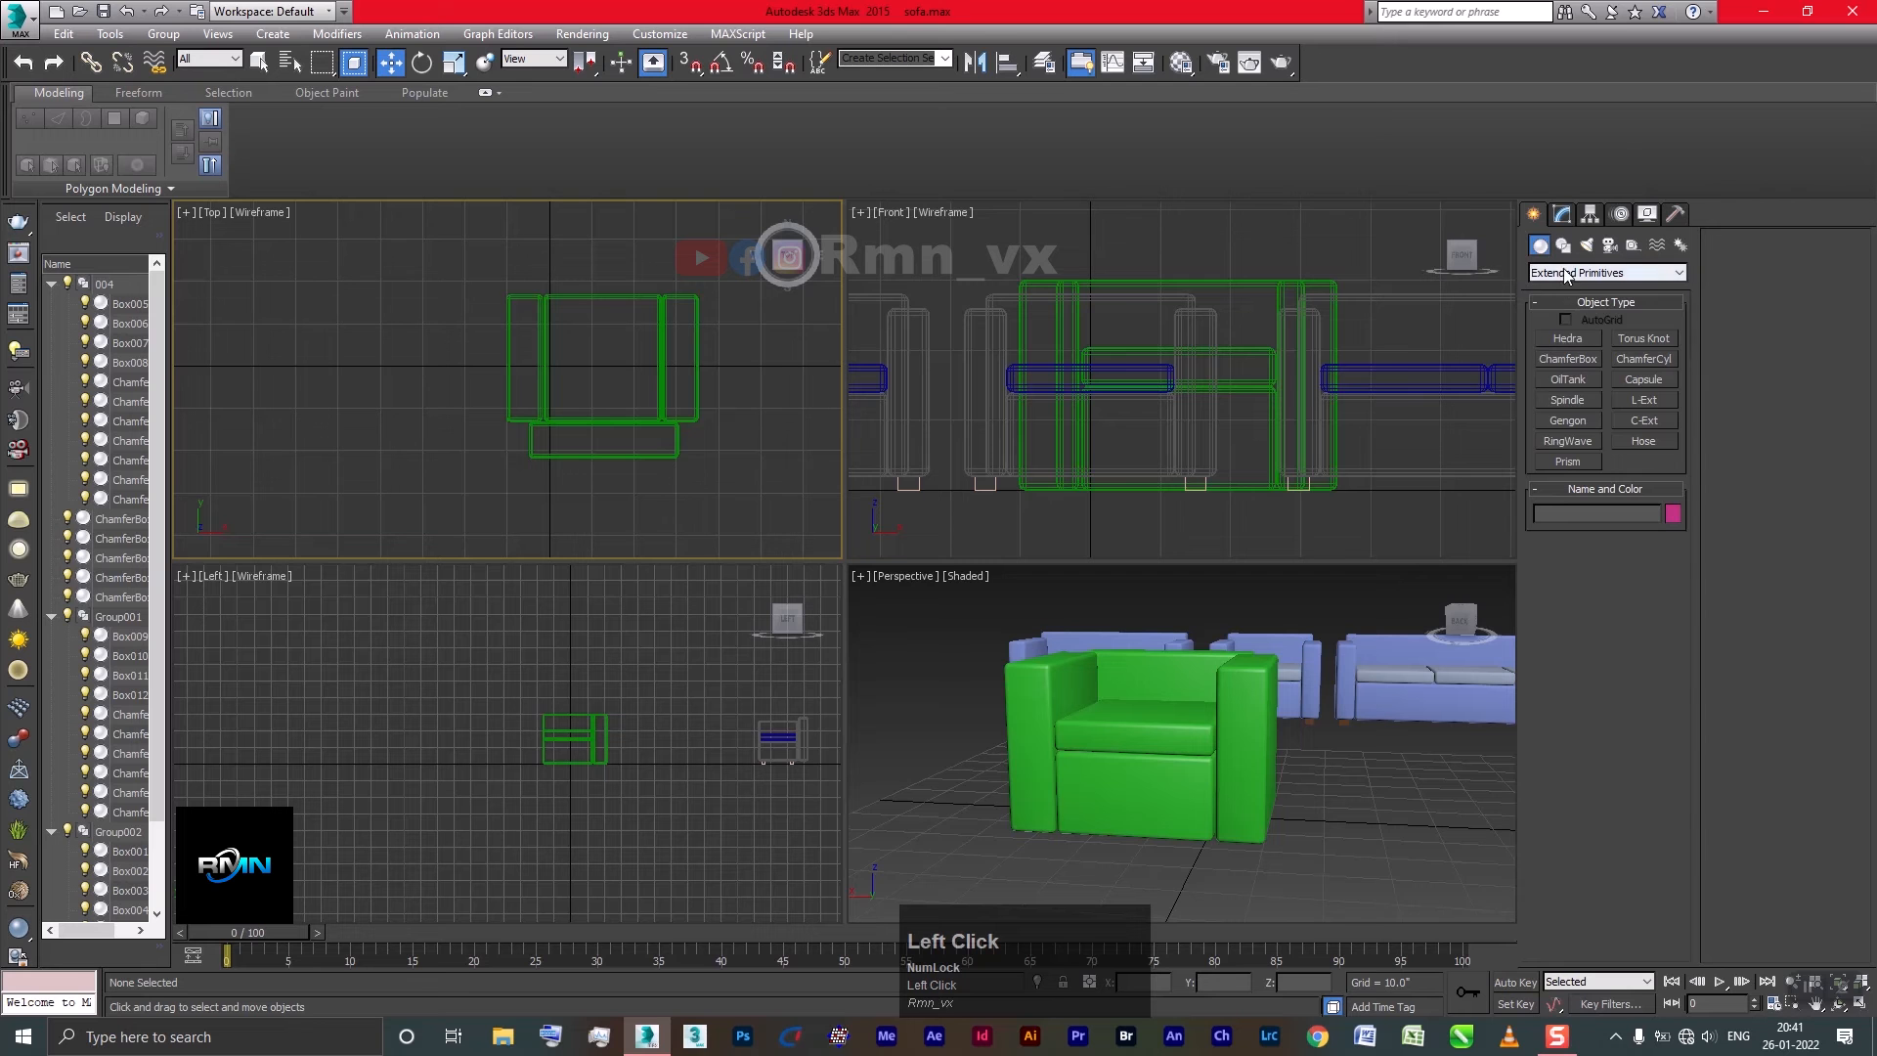
pyautogui.click(1566, 273)
pyautogui.click(1574, 287)
pyautogui.click(1569, 338)
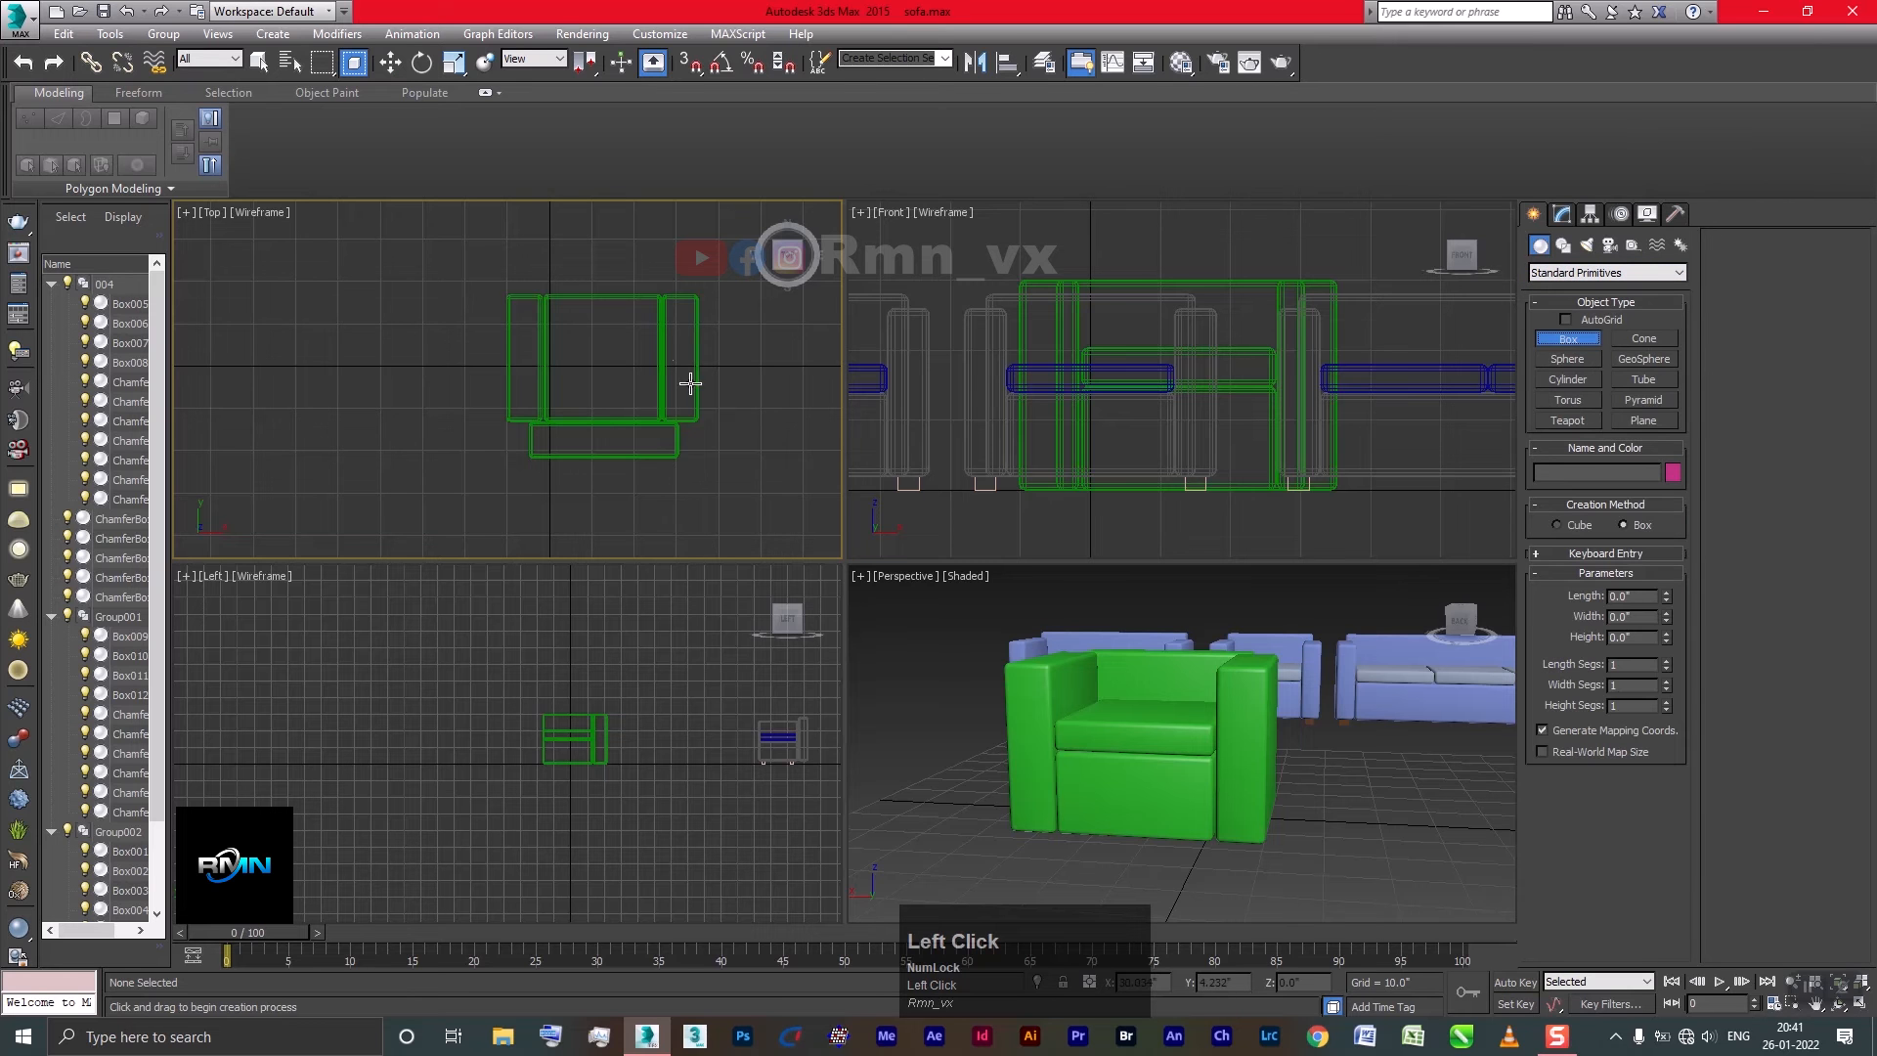
pyautogui.keyDown('ctrl'); pyautogui.keyDown('alt'); pyautogui.moveTo(690, 383); pyautogui.dragTo(654, 483, button='middle'); pyautogui.keyUp('alt'); pyautogui.keyUp('ctrl')
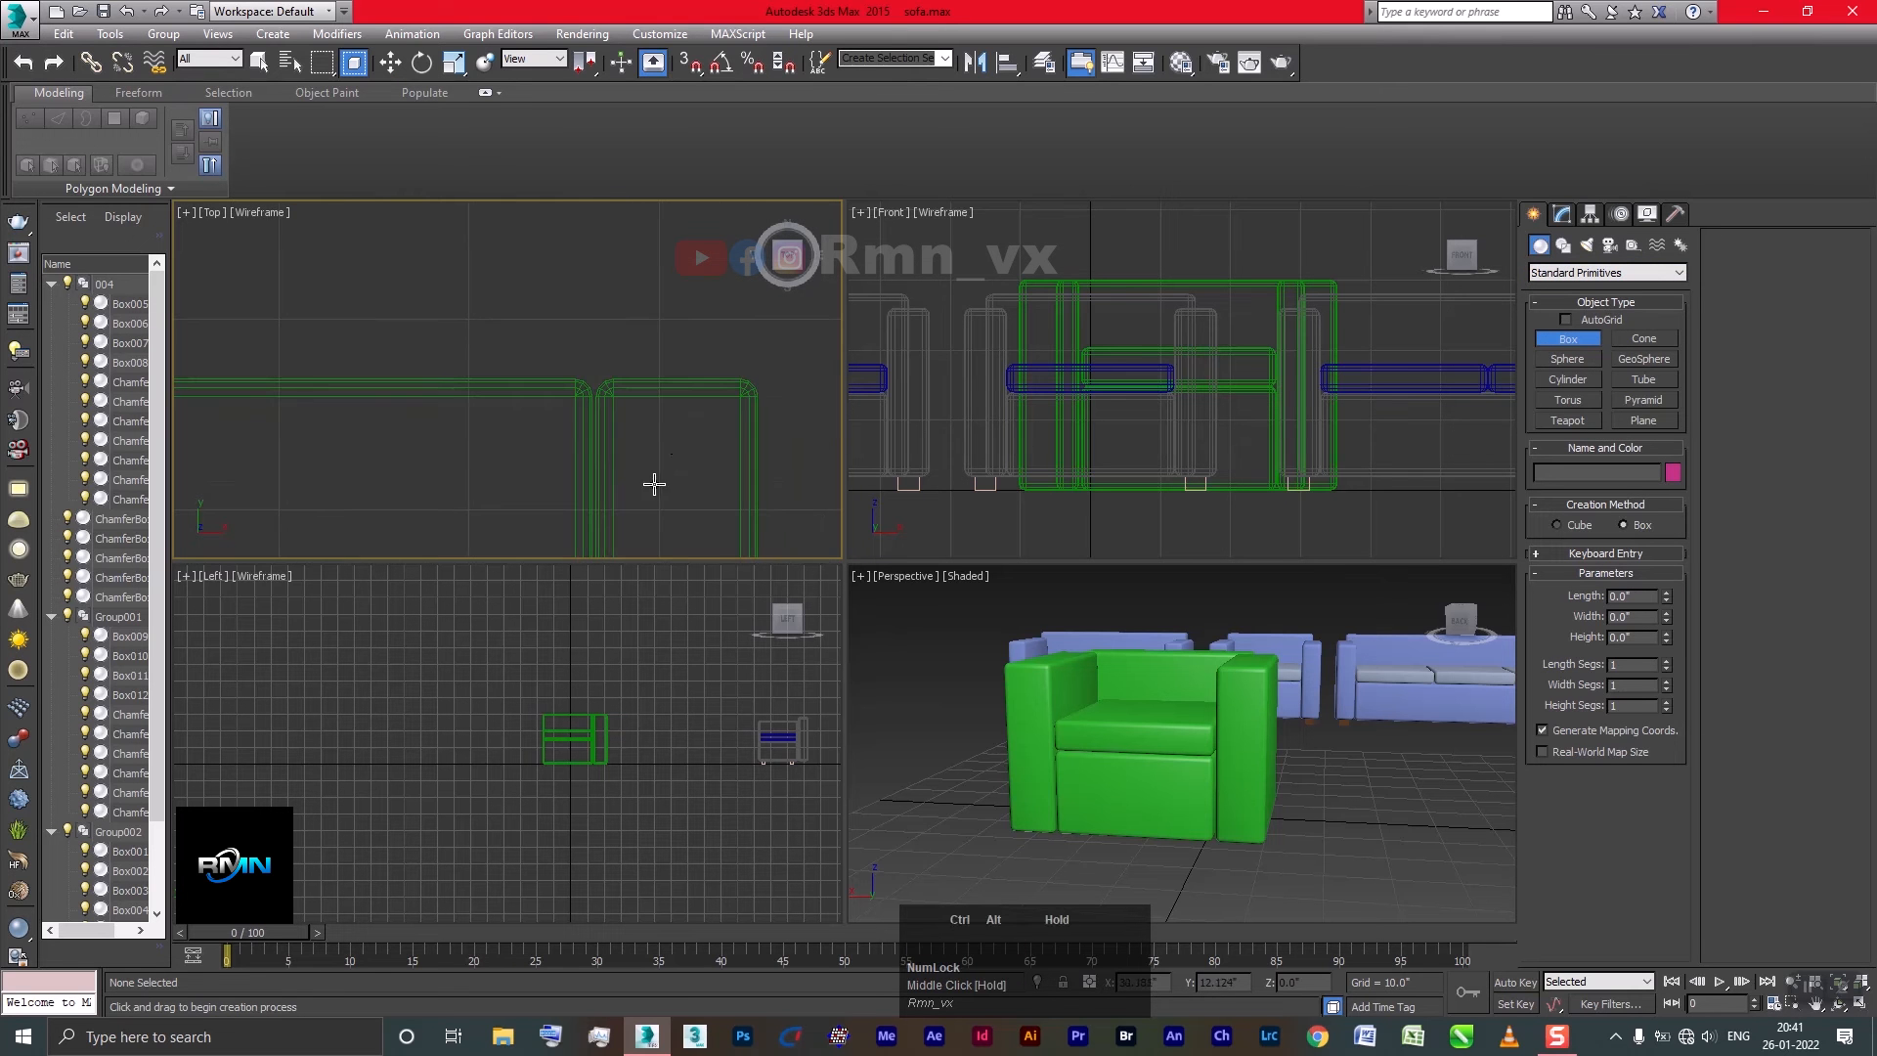
pyautogui.moveTo(651, 420); pyautogui.dragTo(711, 481)
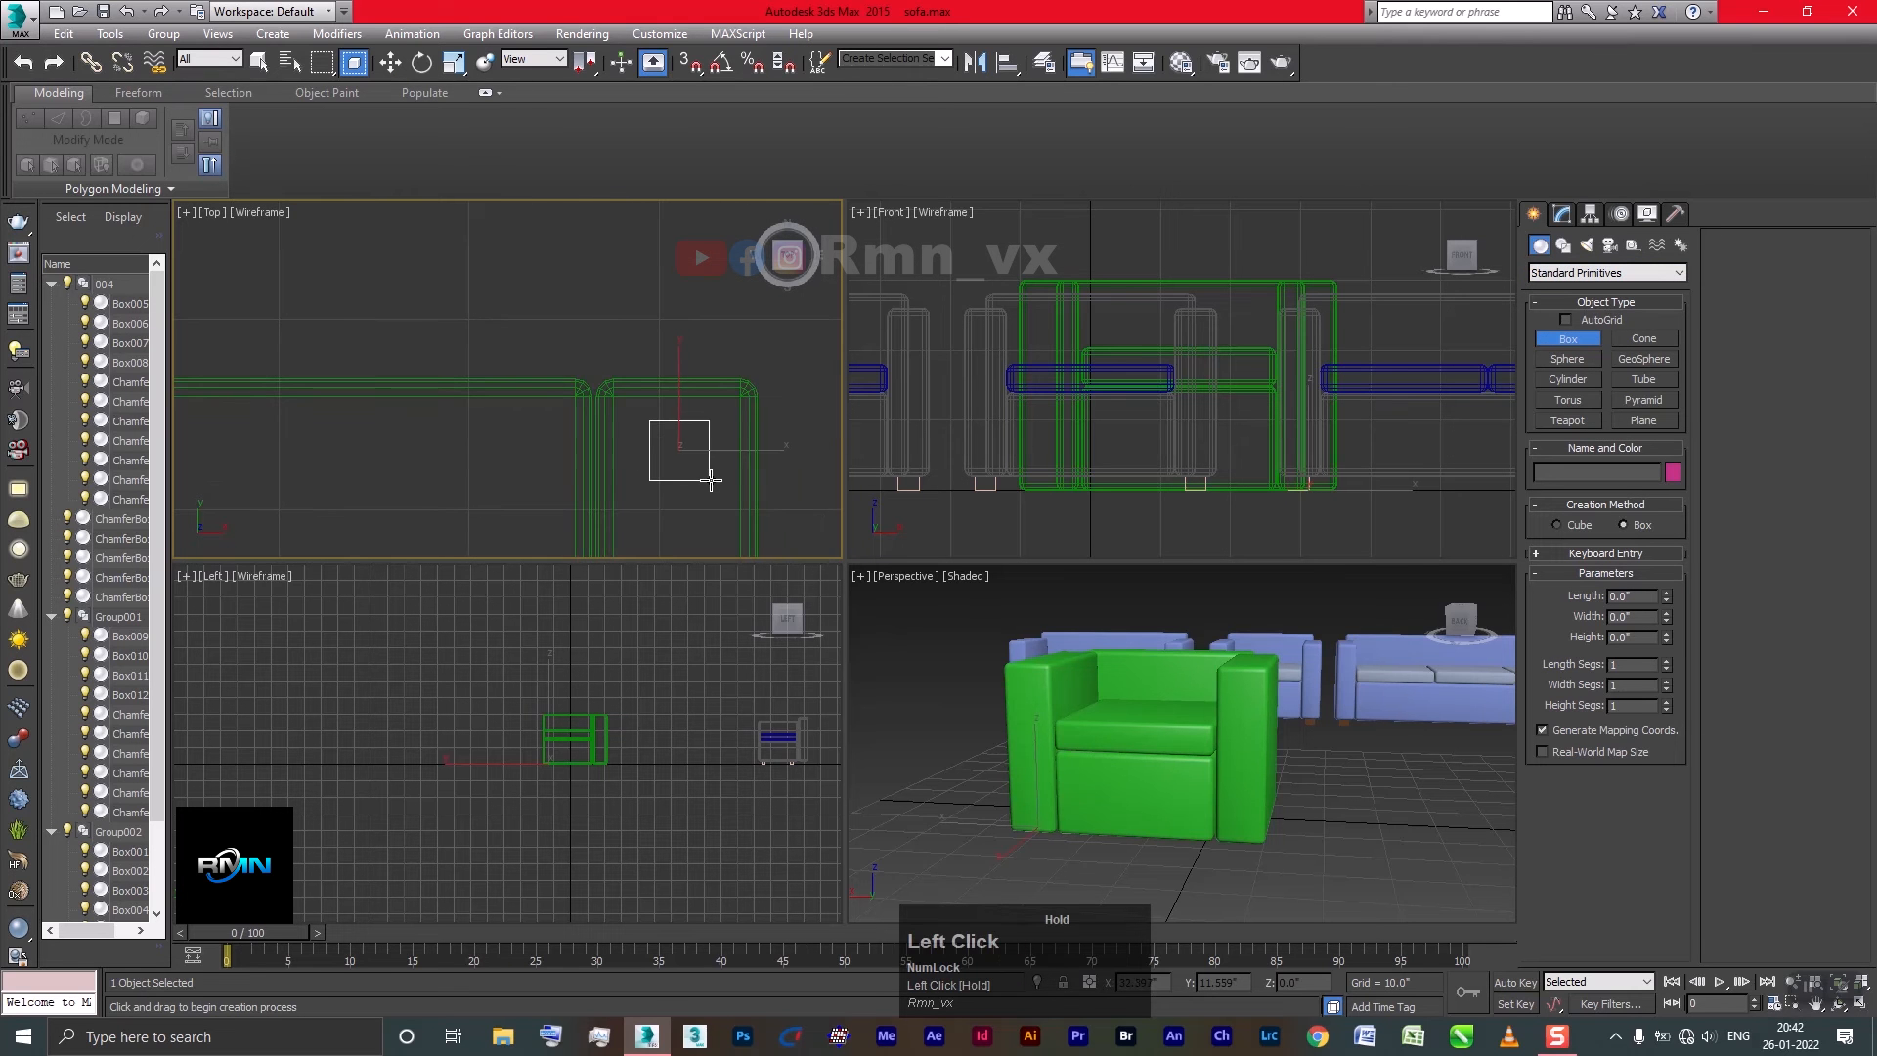
pyautogui.click(690, 411)
# Clone the leg as an instance along Y to the backrest end of the same arm
pyautogui.moveTo(690, 411)
pyautogui.mouseDown(button='middle')
pyautogui.moveTo(685, 430)
pyautogui.moveTo(683, 381)
pyautogui.moveTo(717, 426)
pyautogui.mouseUp(button='middle')
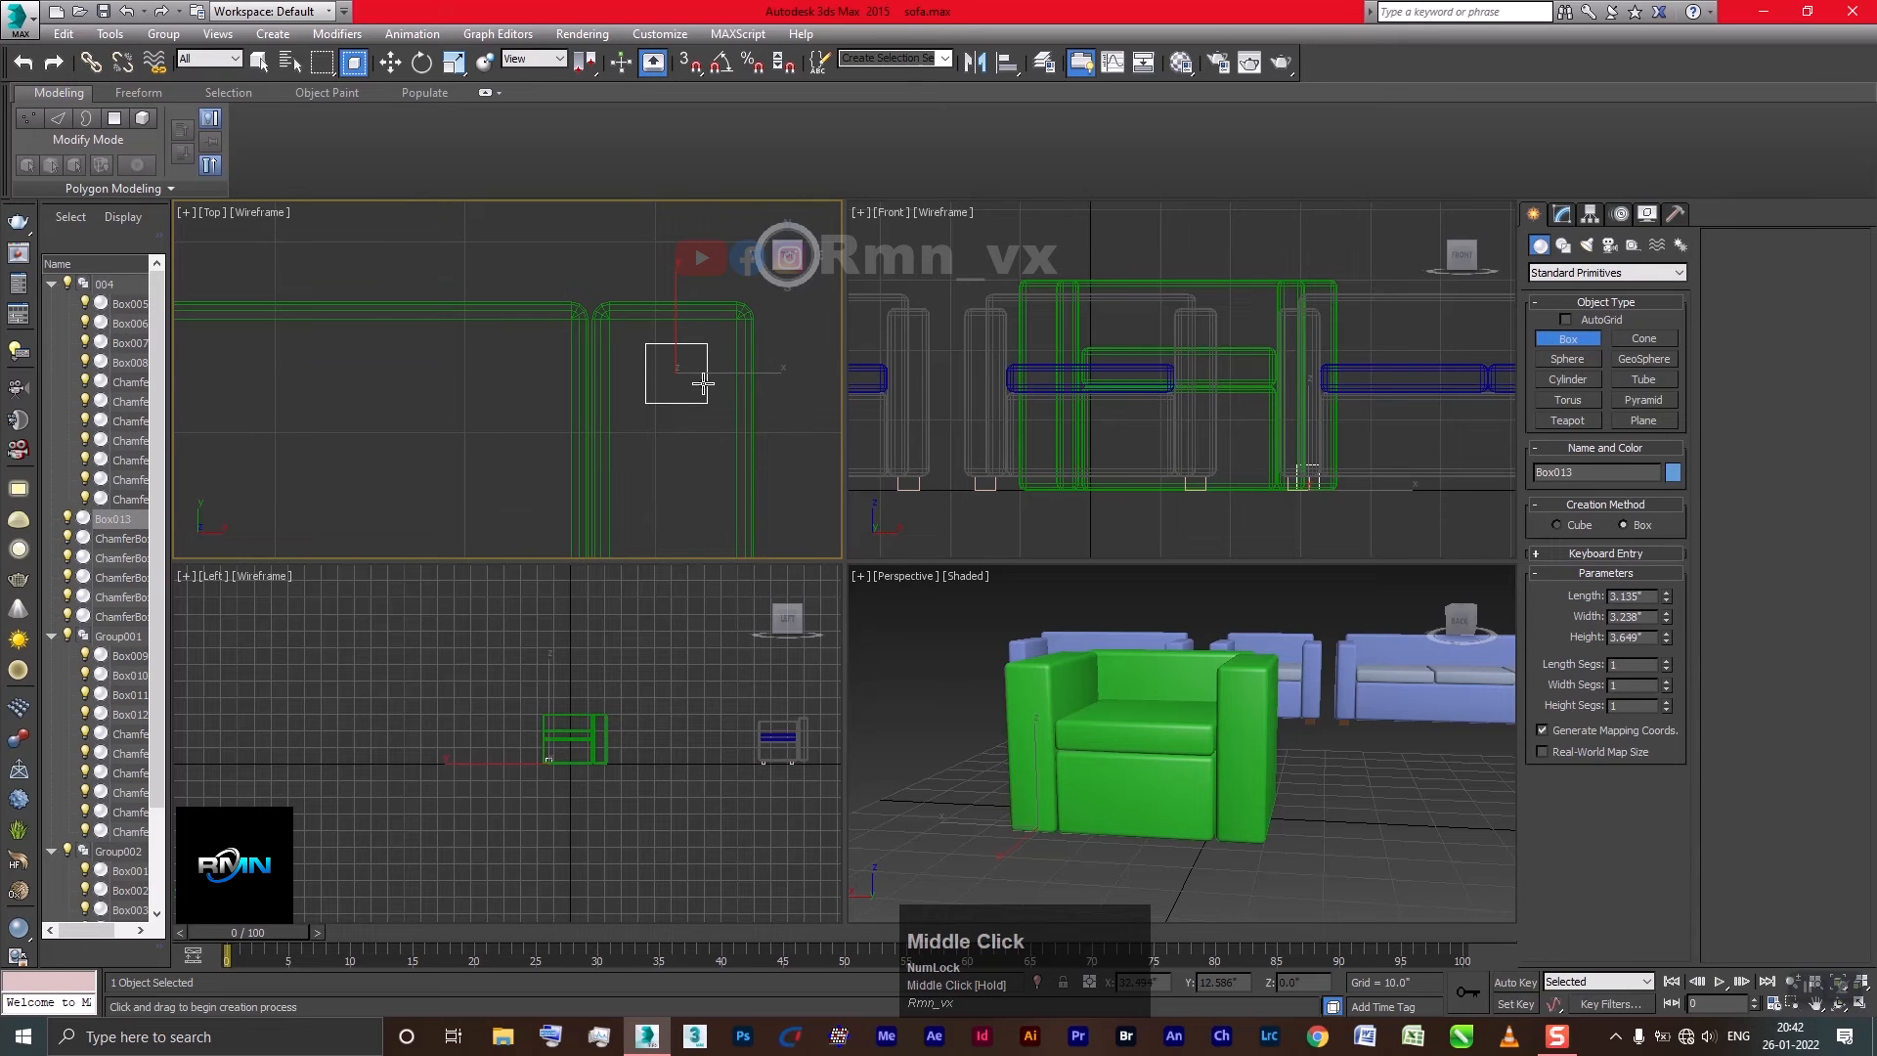
pyautogui.press('w')
pyautogui.scroll(-2, 710, 426)
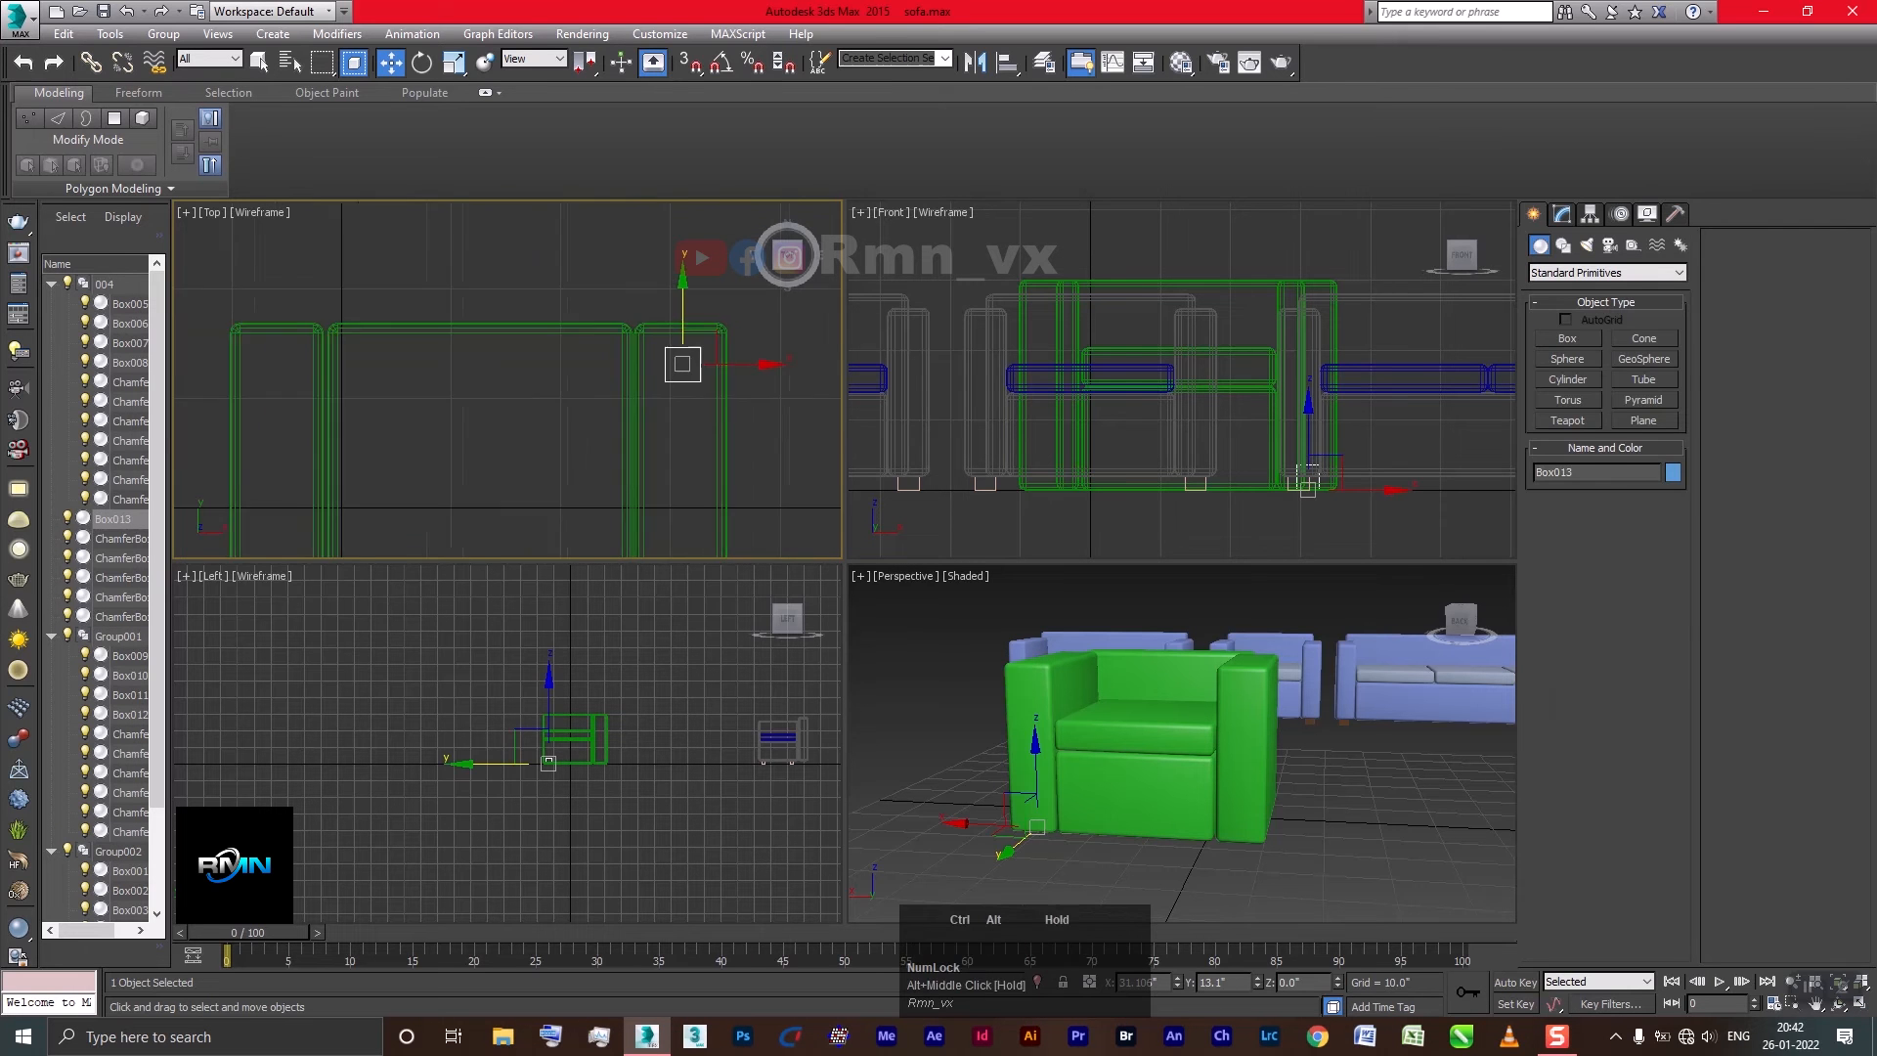
pyautogui.moveTo(710, 426); pyautogui.dragTo(687, 297, button='middle')
pyautogui.keyDown('shift'); pyautogui.moveTo(685, 297); pyautogui.dragTo(690, 458); pyautogui.keyUp('shift')
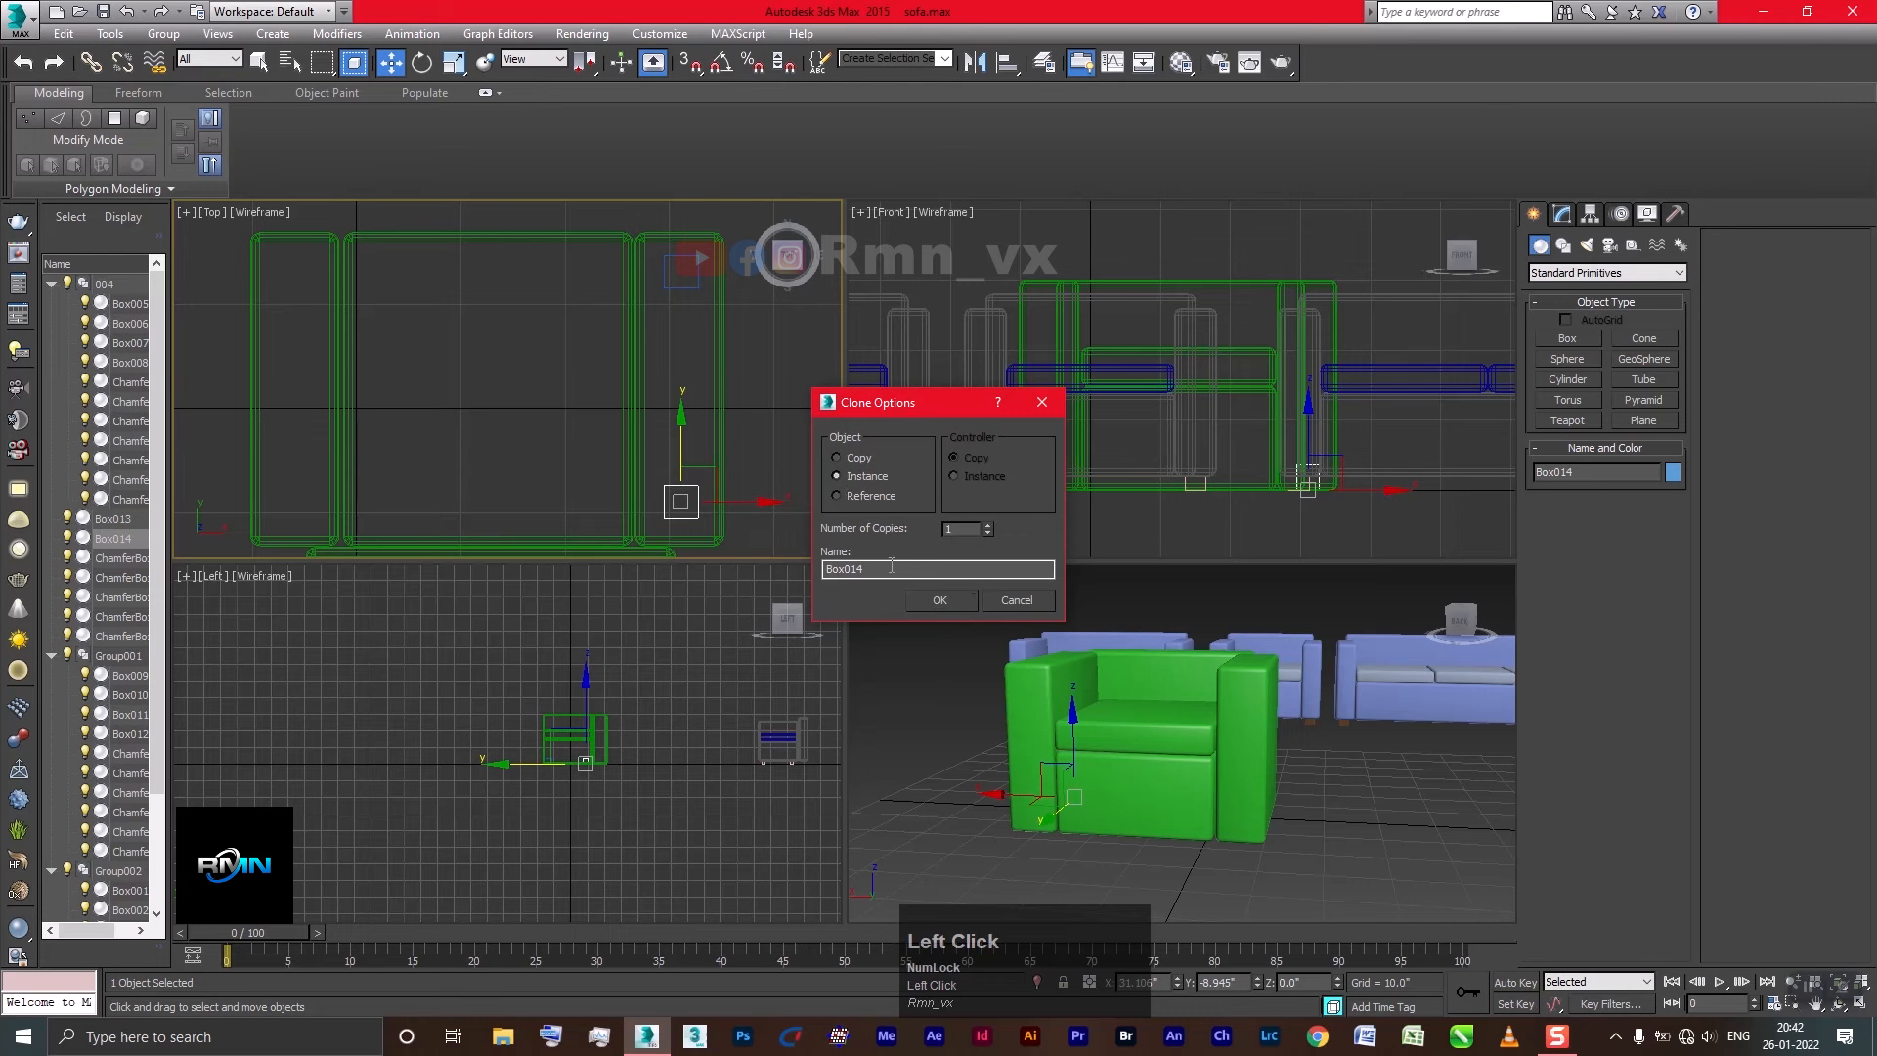
pyautogui.click(939, 599)
# Instance the rear leg across to the opposite arm, and instance that copy forward to the arm's front end
pyautogui.moveTo(530, 498)
pyautogui.mouseDown()
pyautogui.moveTo(352, 531)
pyautogui.moveTo(699, 528)
pyautogui.mouseUp()
pyautogui.click(939, 599)
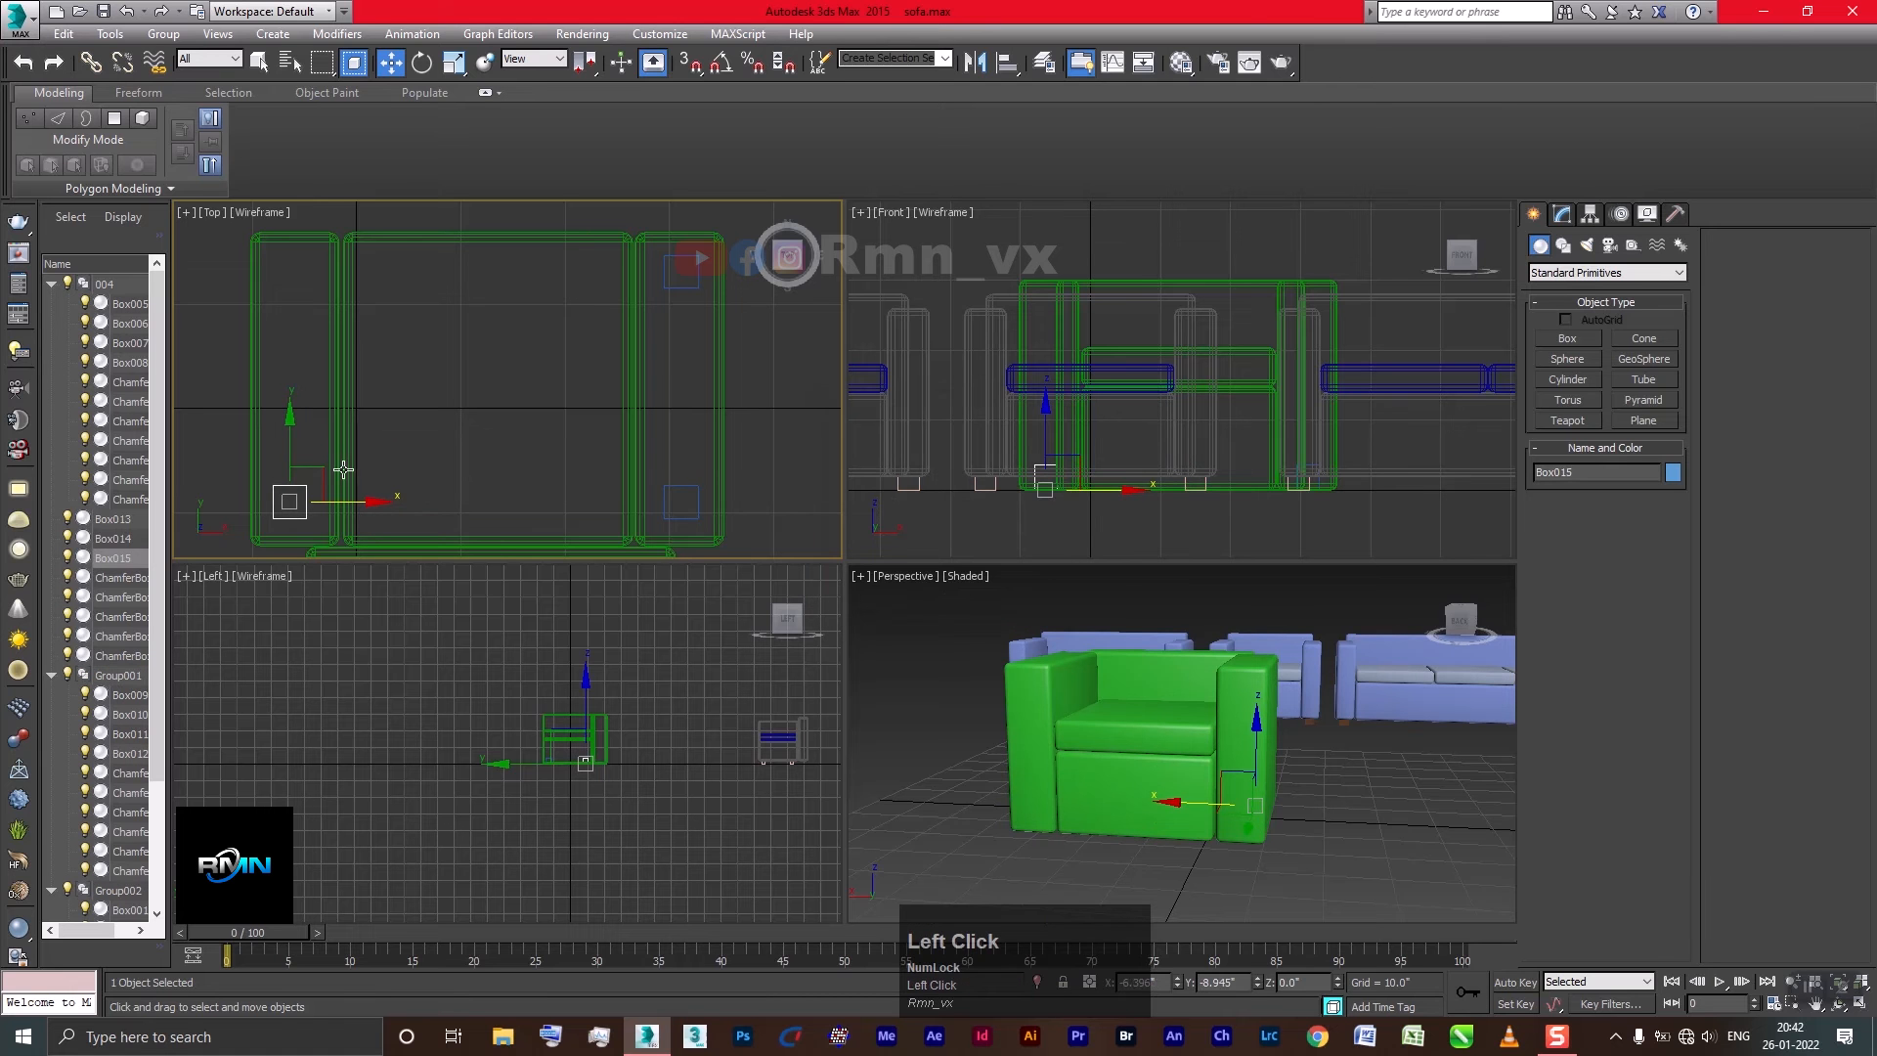
pyautogui.keyDown('shift'); pyautogui.moveTo(301, 452); pyautogui.dragTo(291, 213); pyautogui.keyUp('shift')
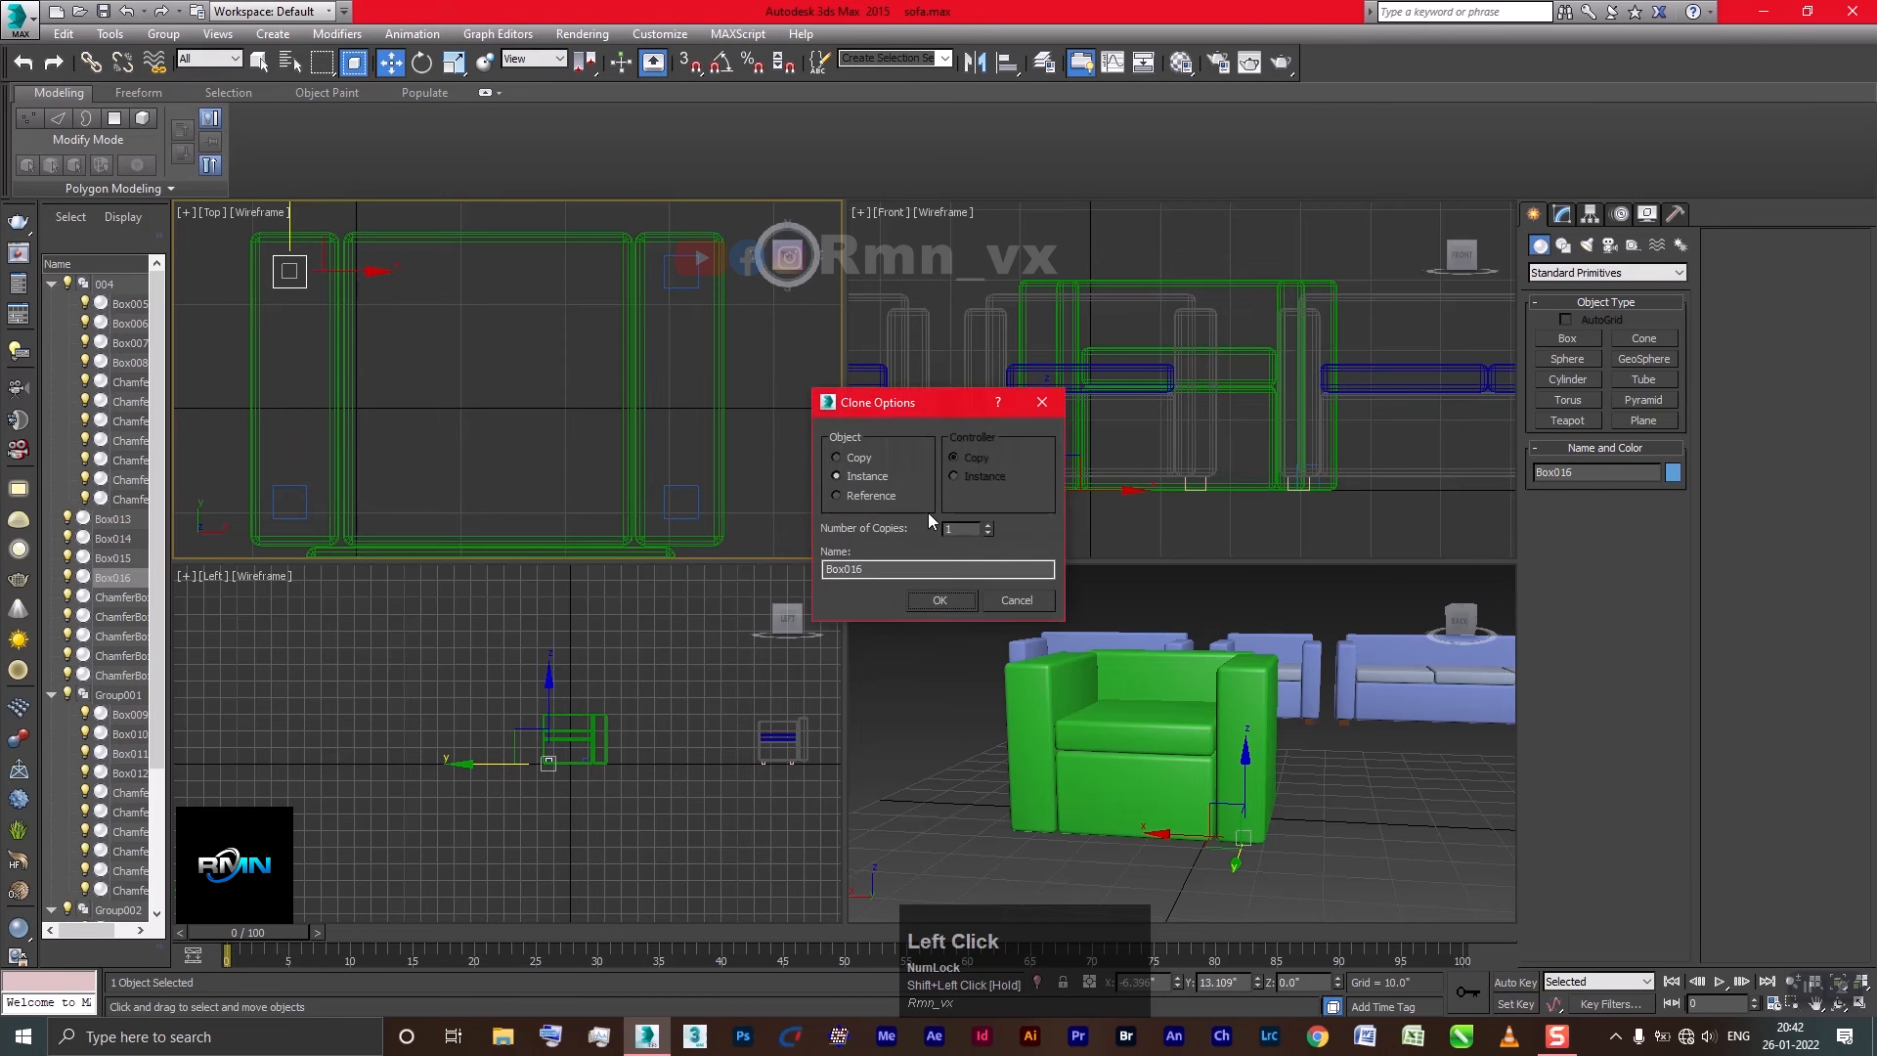
pyautogui.click(943, 597)
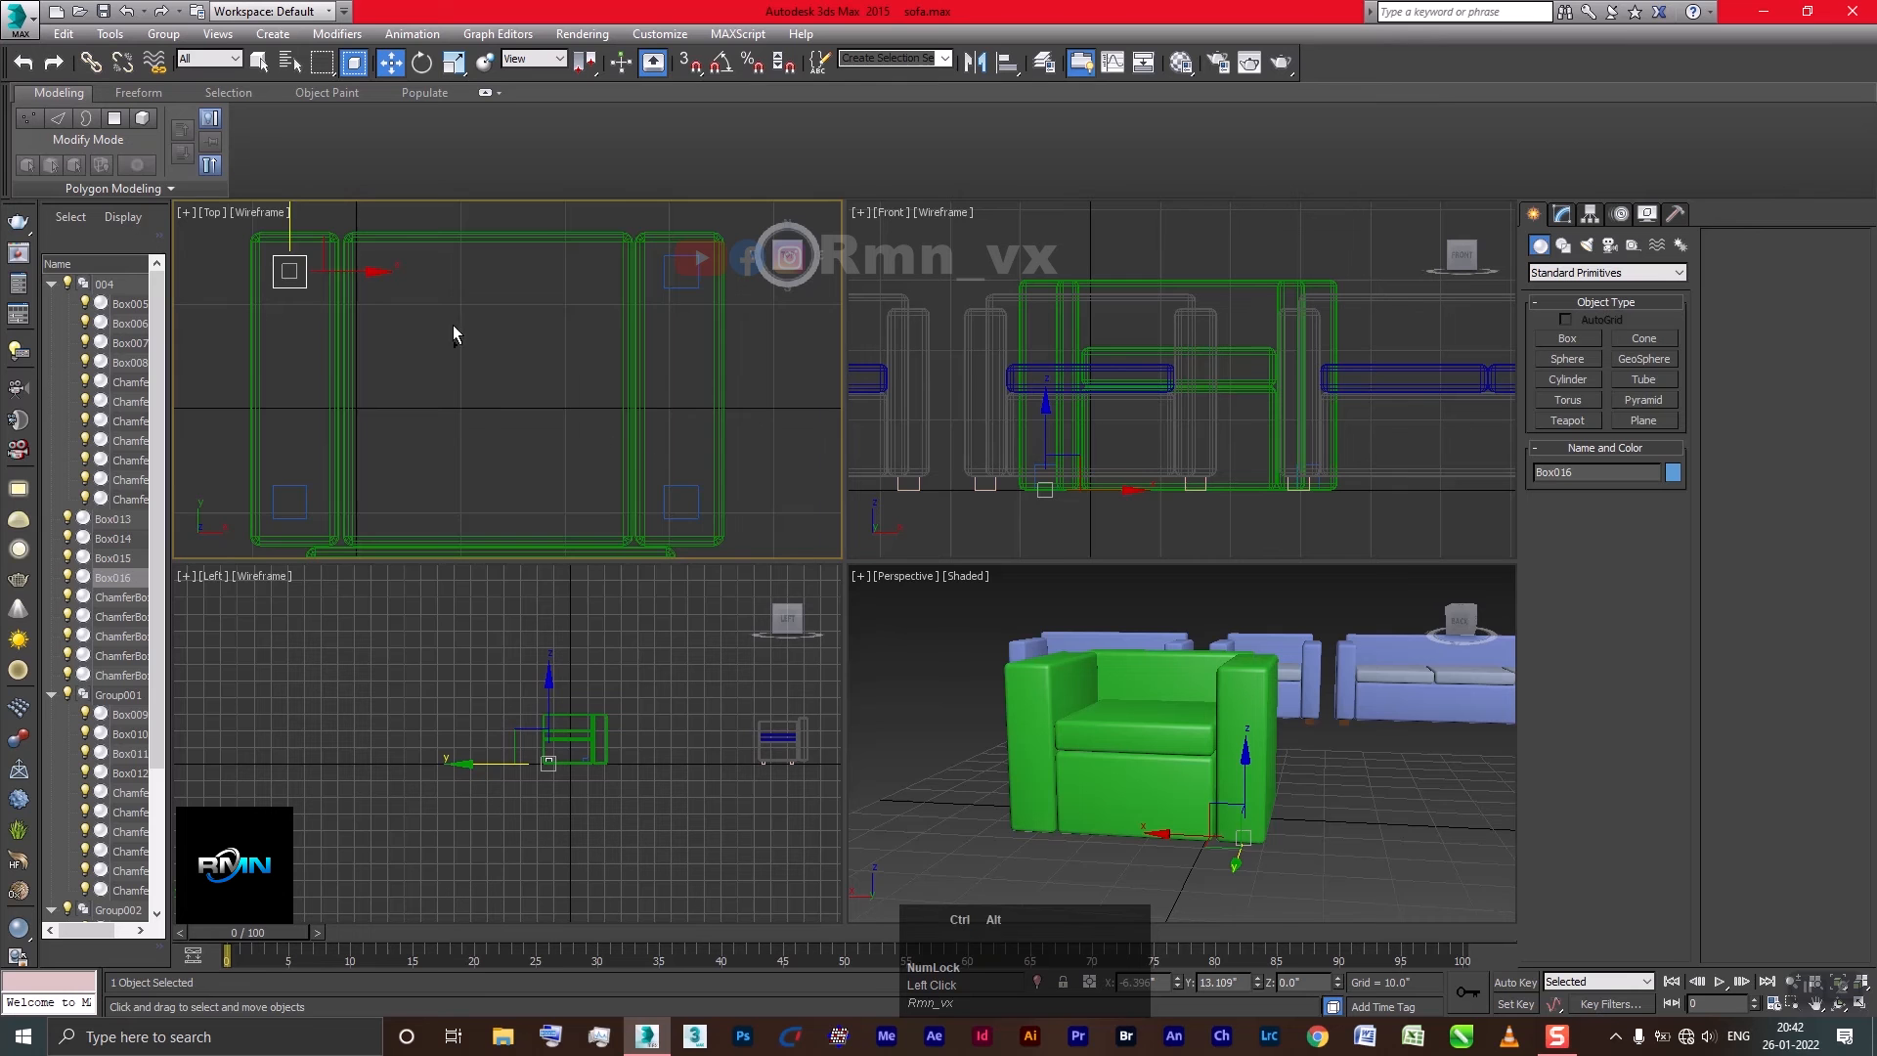
# Select the five sofa body parts without the legs by crossing selection, raise them about 1.35 inches, and clear the selection
pyautogui.keyDown('ctrl'); pyautogui.keyDown('alt'); pyautogui.moveTo(454, 325); pyautogui.dragTo(454, 347, button='middle'); pyautogui.keyUp('alt'); pyautogui.keyUp('ctrl')
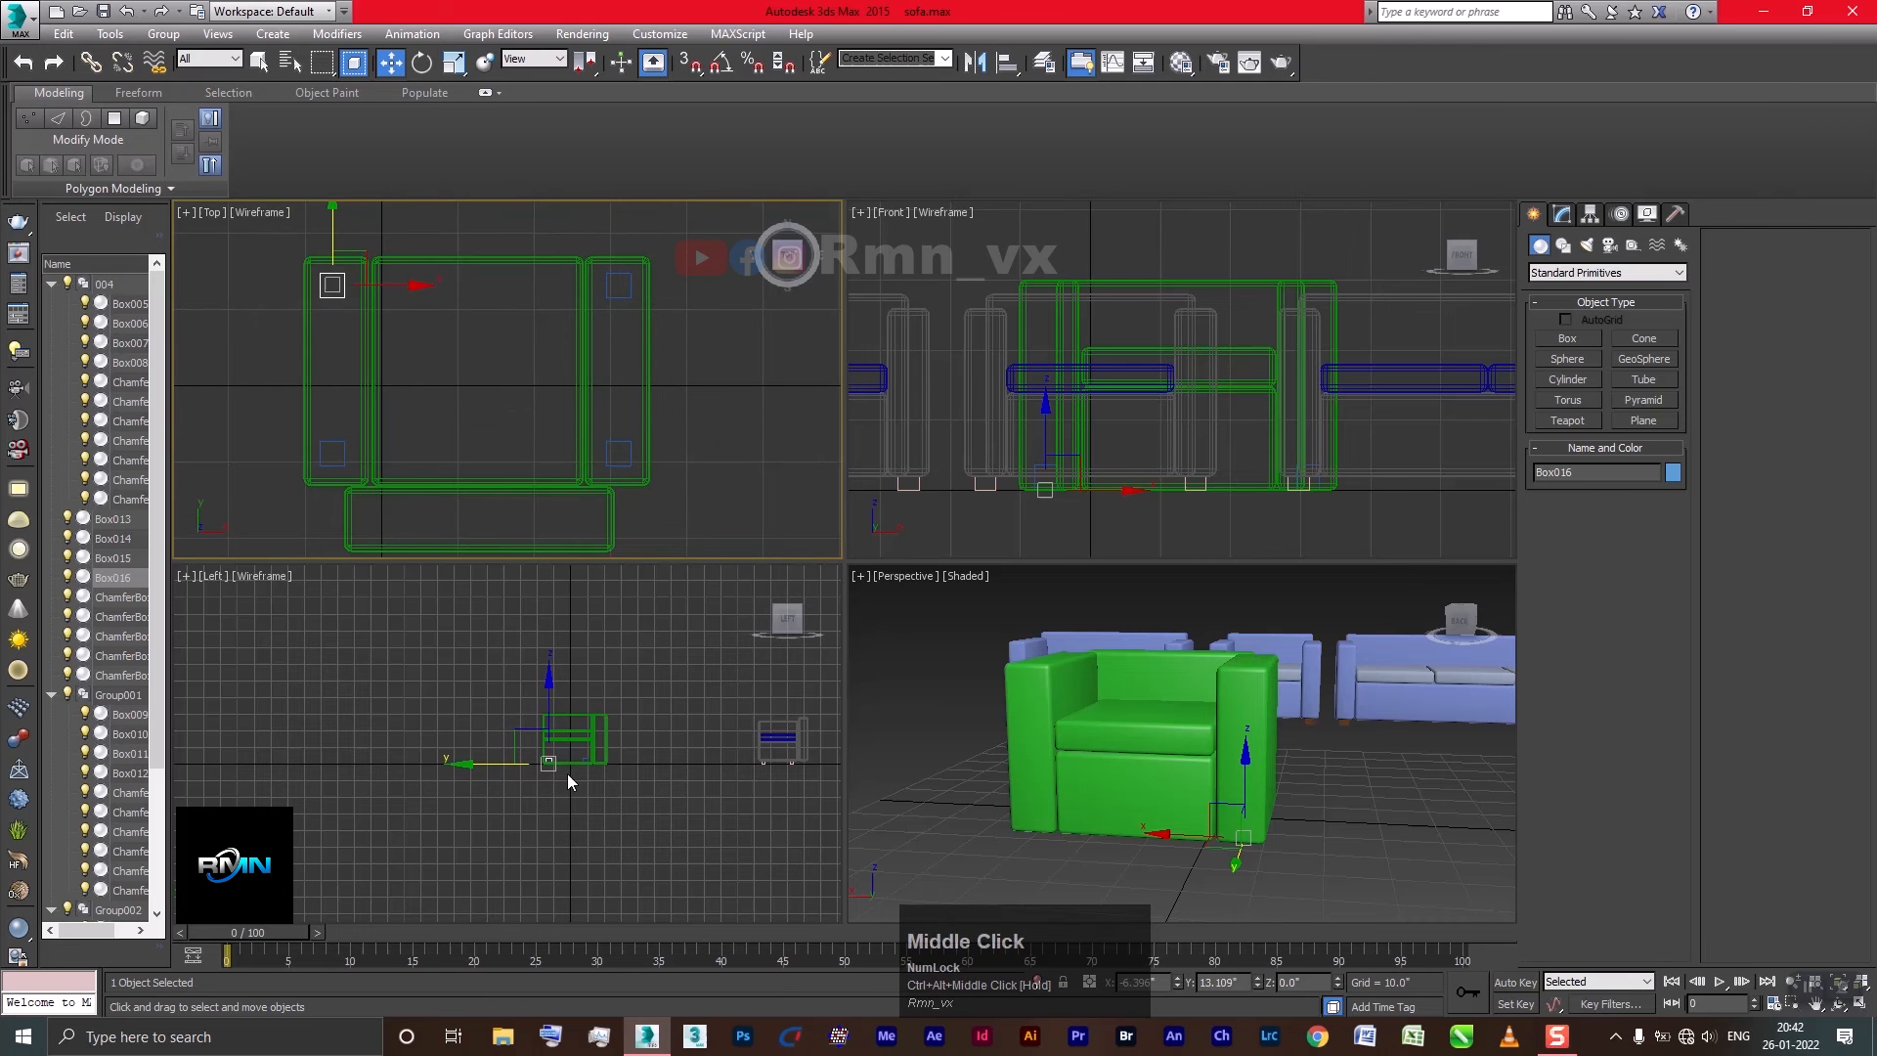
pyautogui.keyDown('ctrl'); pyautogui.keyDown('alt'); pyautogui.moveTo(567, 773); pyautogui.dragTo(430, 772, button='middle'); pyautogui.keyUp('alt'); pyautogui.keyUp('ctrl')
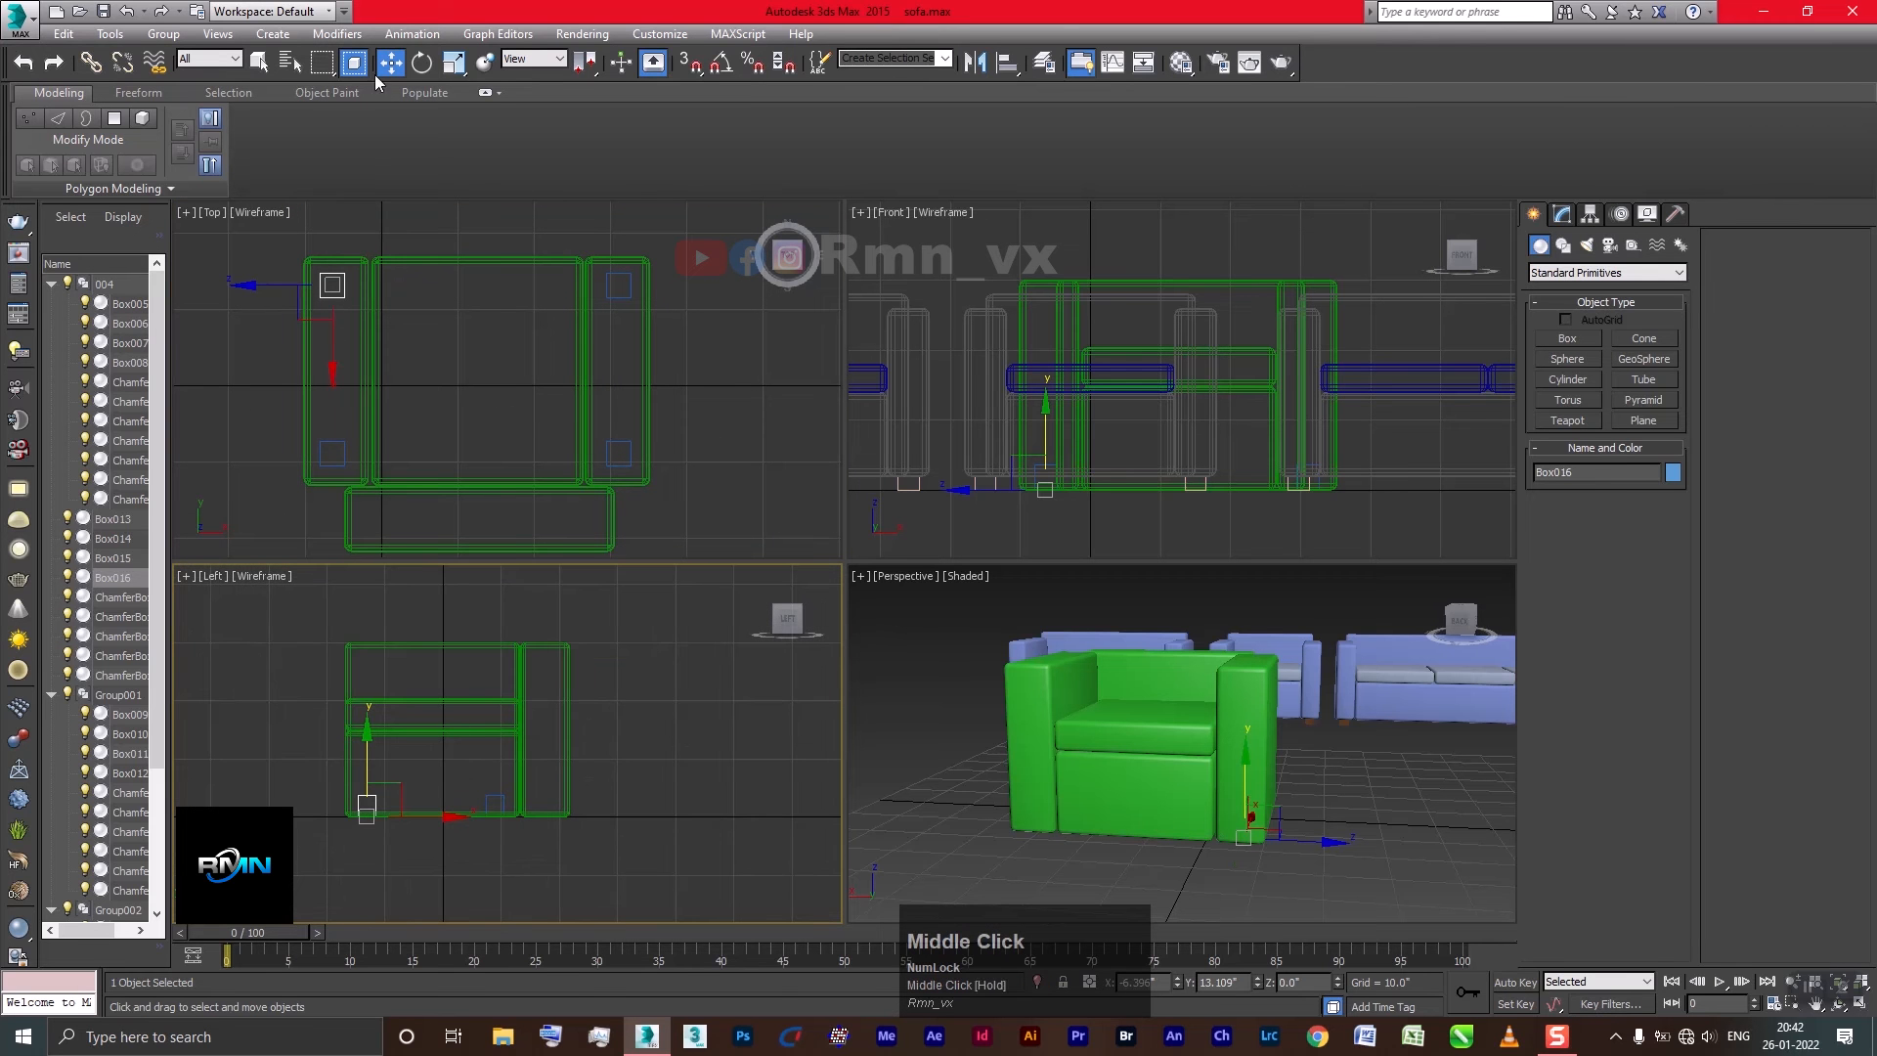
pyautogui.click(354, 62)
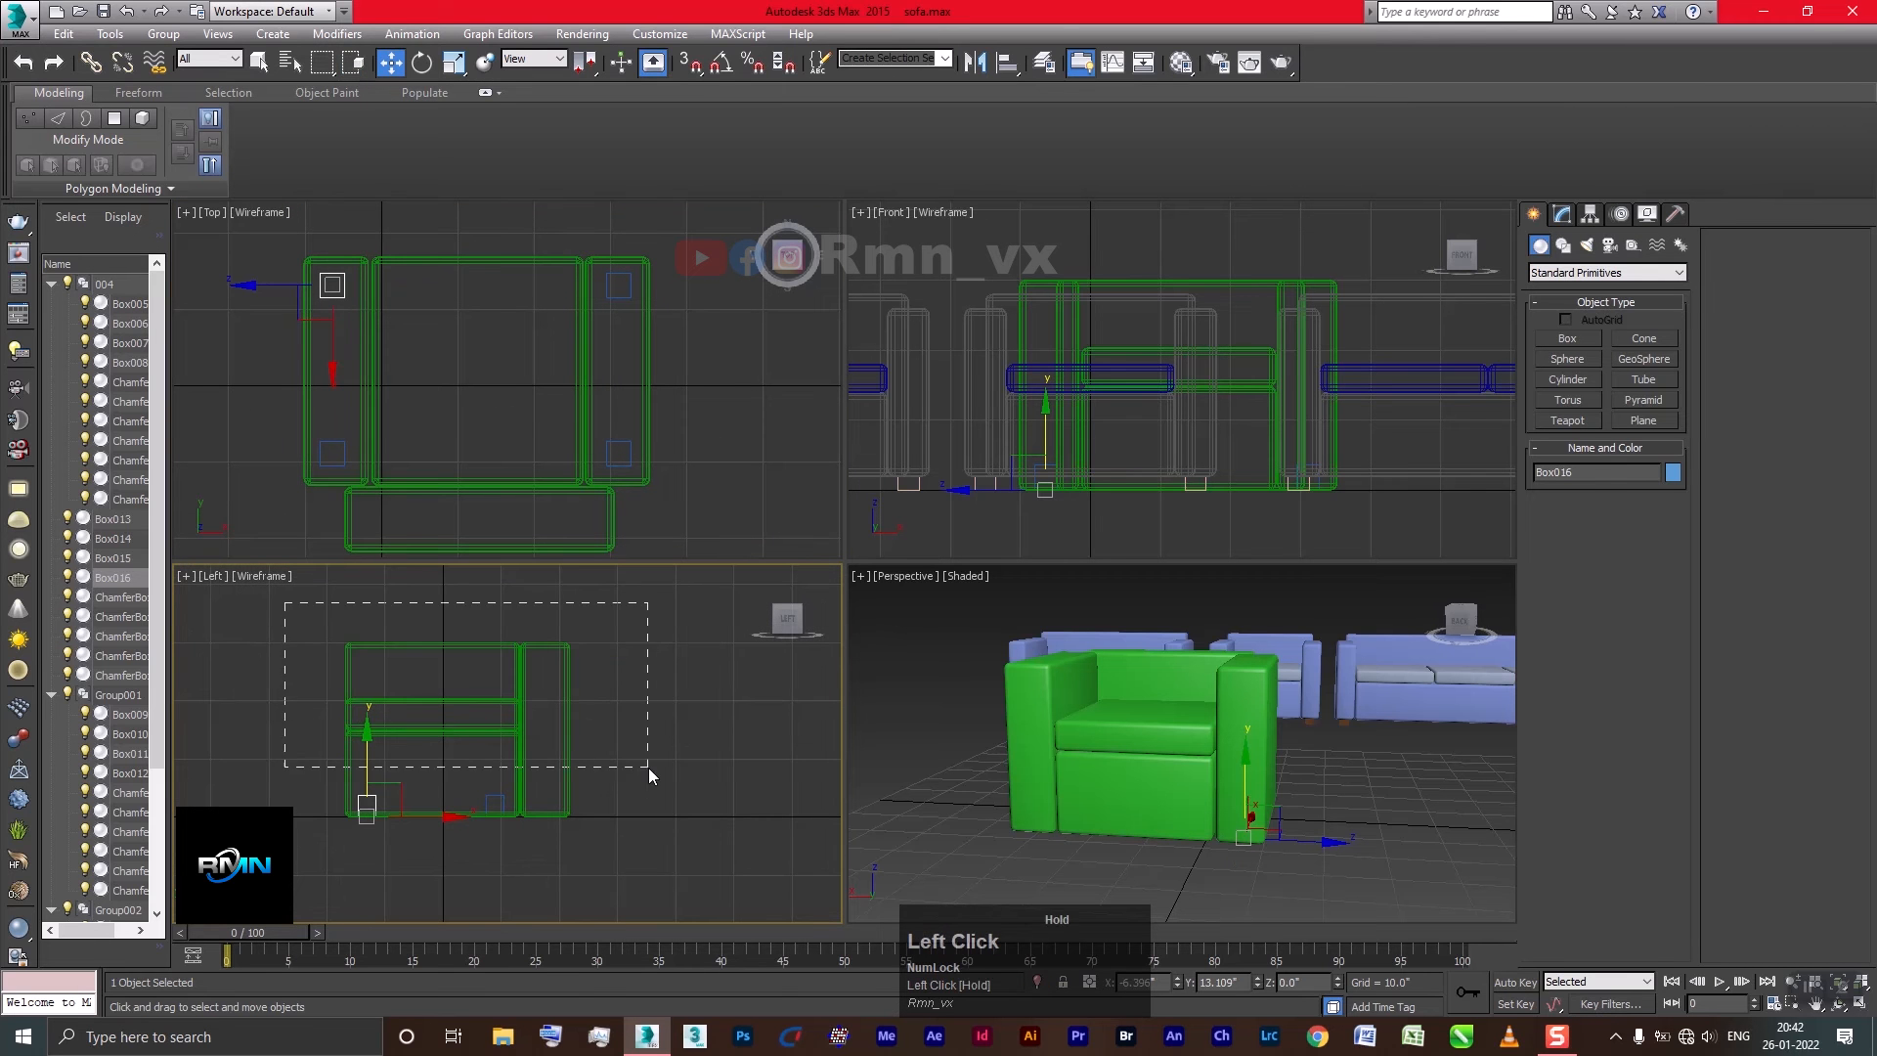
pyautogui.moveTo(648, 767); pyautogui.dragTo(648, 766)
pyautogui.moveTo(454, 679); pyautogui.dragTo(454, 672)
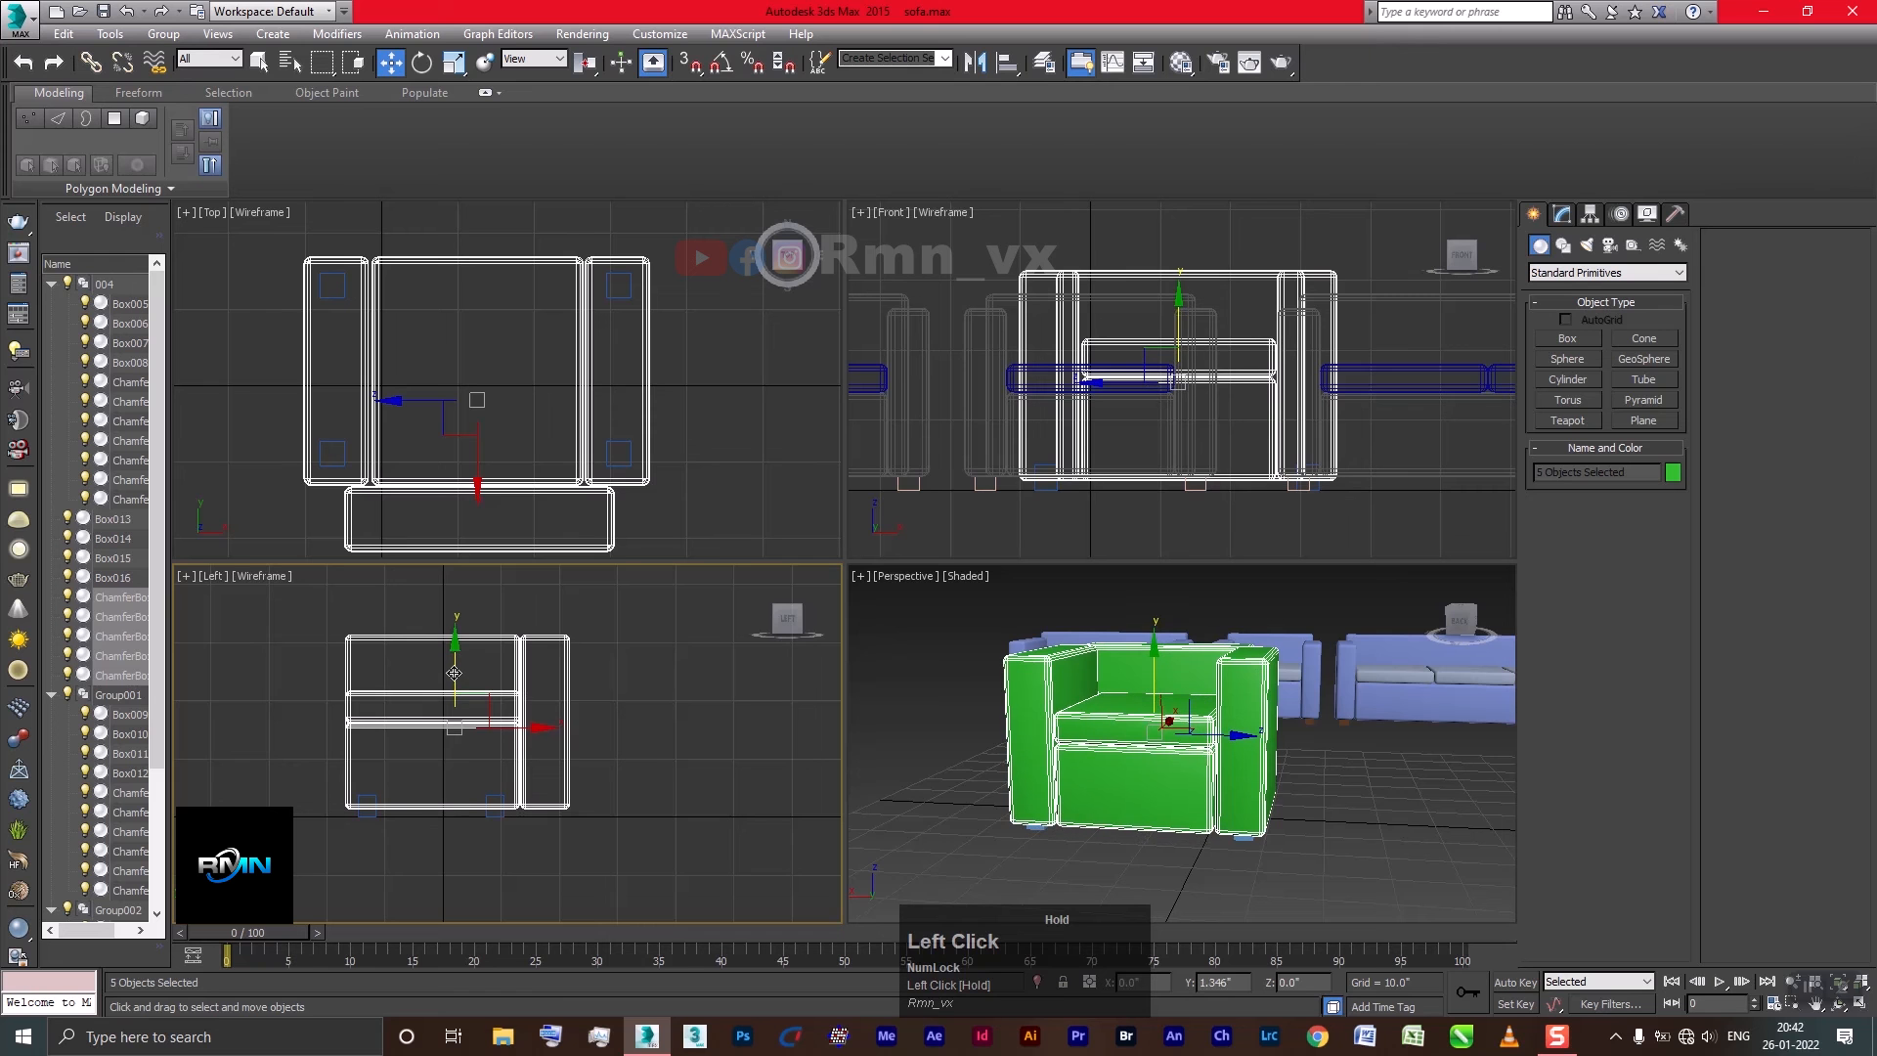
pyautogui.moveTo(453, 792)
pyautogui.mouseDown(button='middle')
pyautogui.moveTo(439, 788)
pyautogui.moveTo(477, 808)
pyautogui.mouseUp(button='middle')
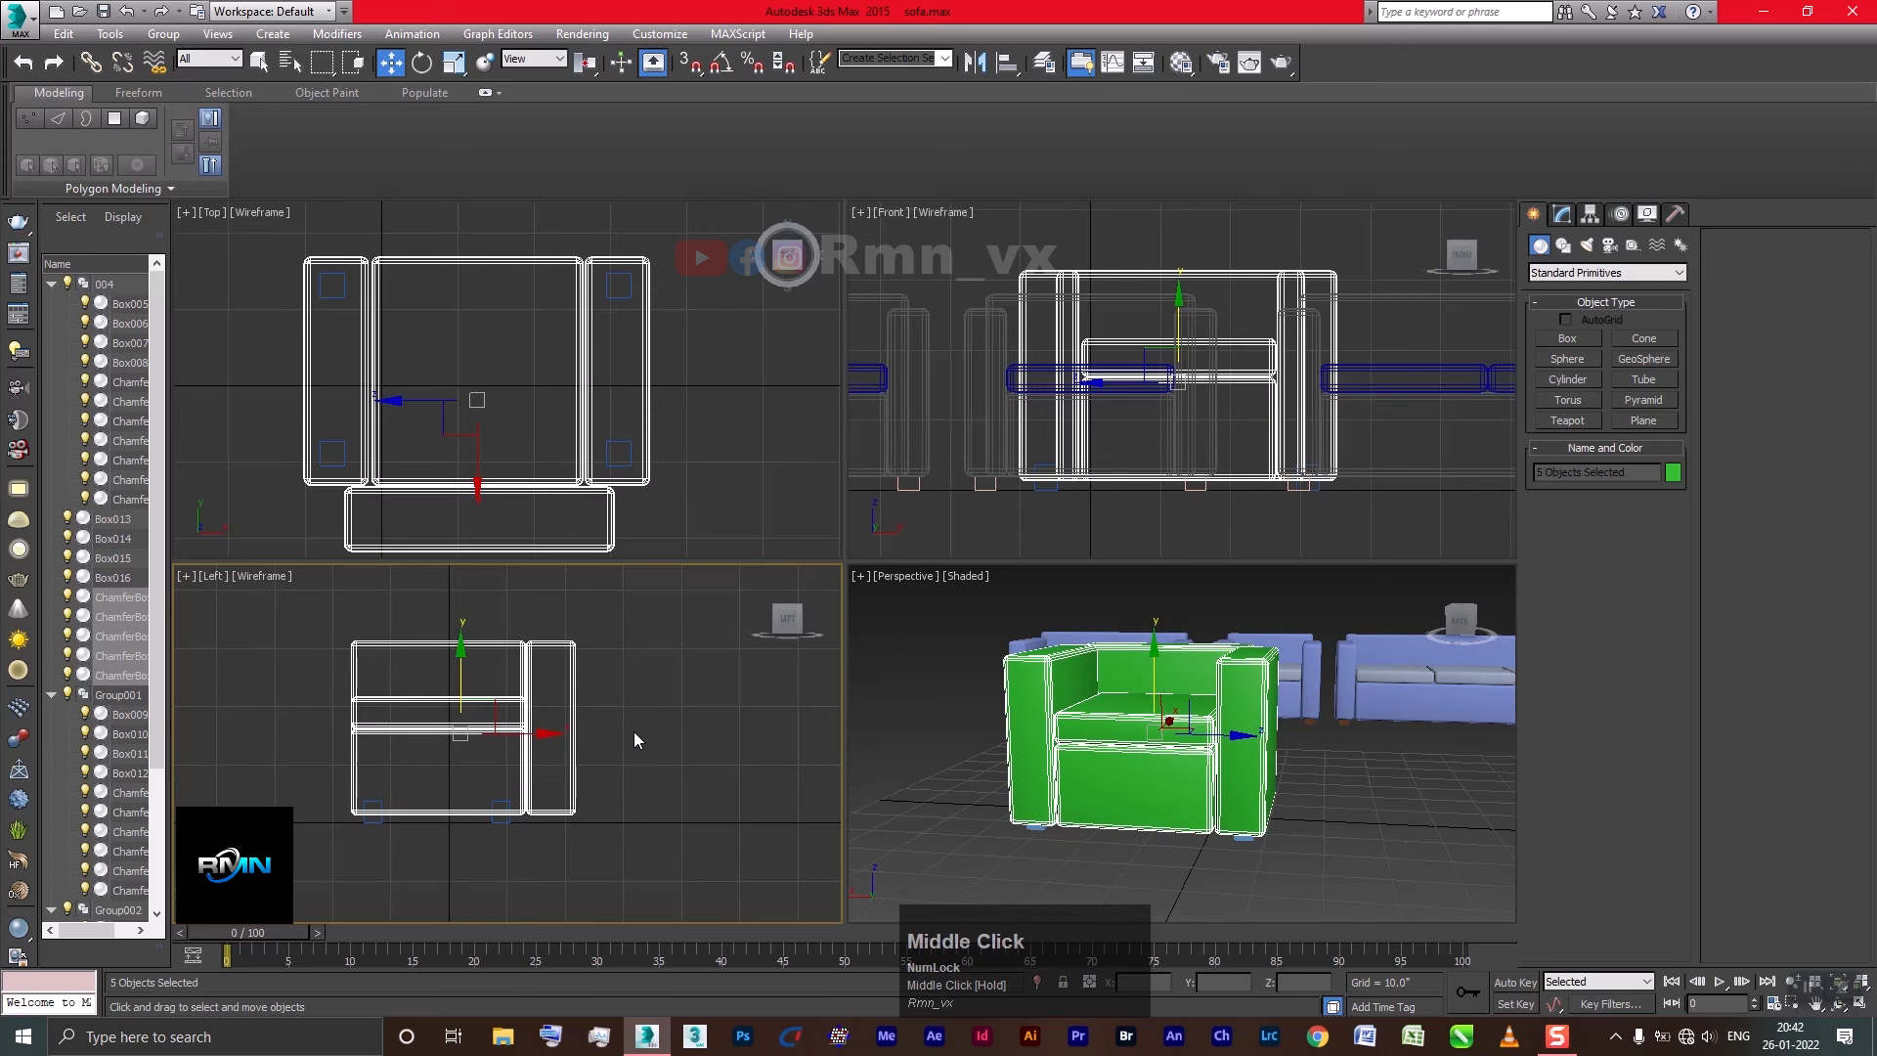
pyautogui.click(641, 763)
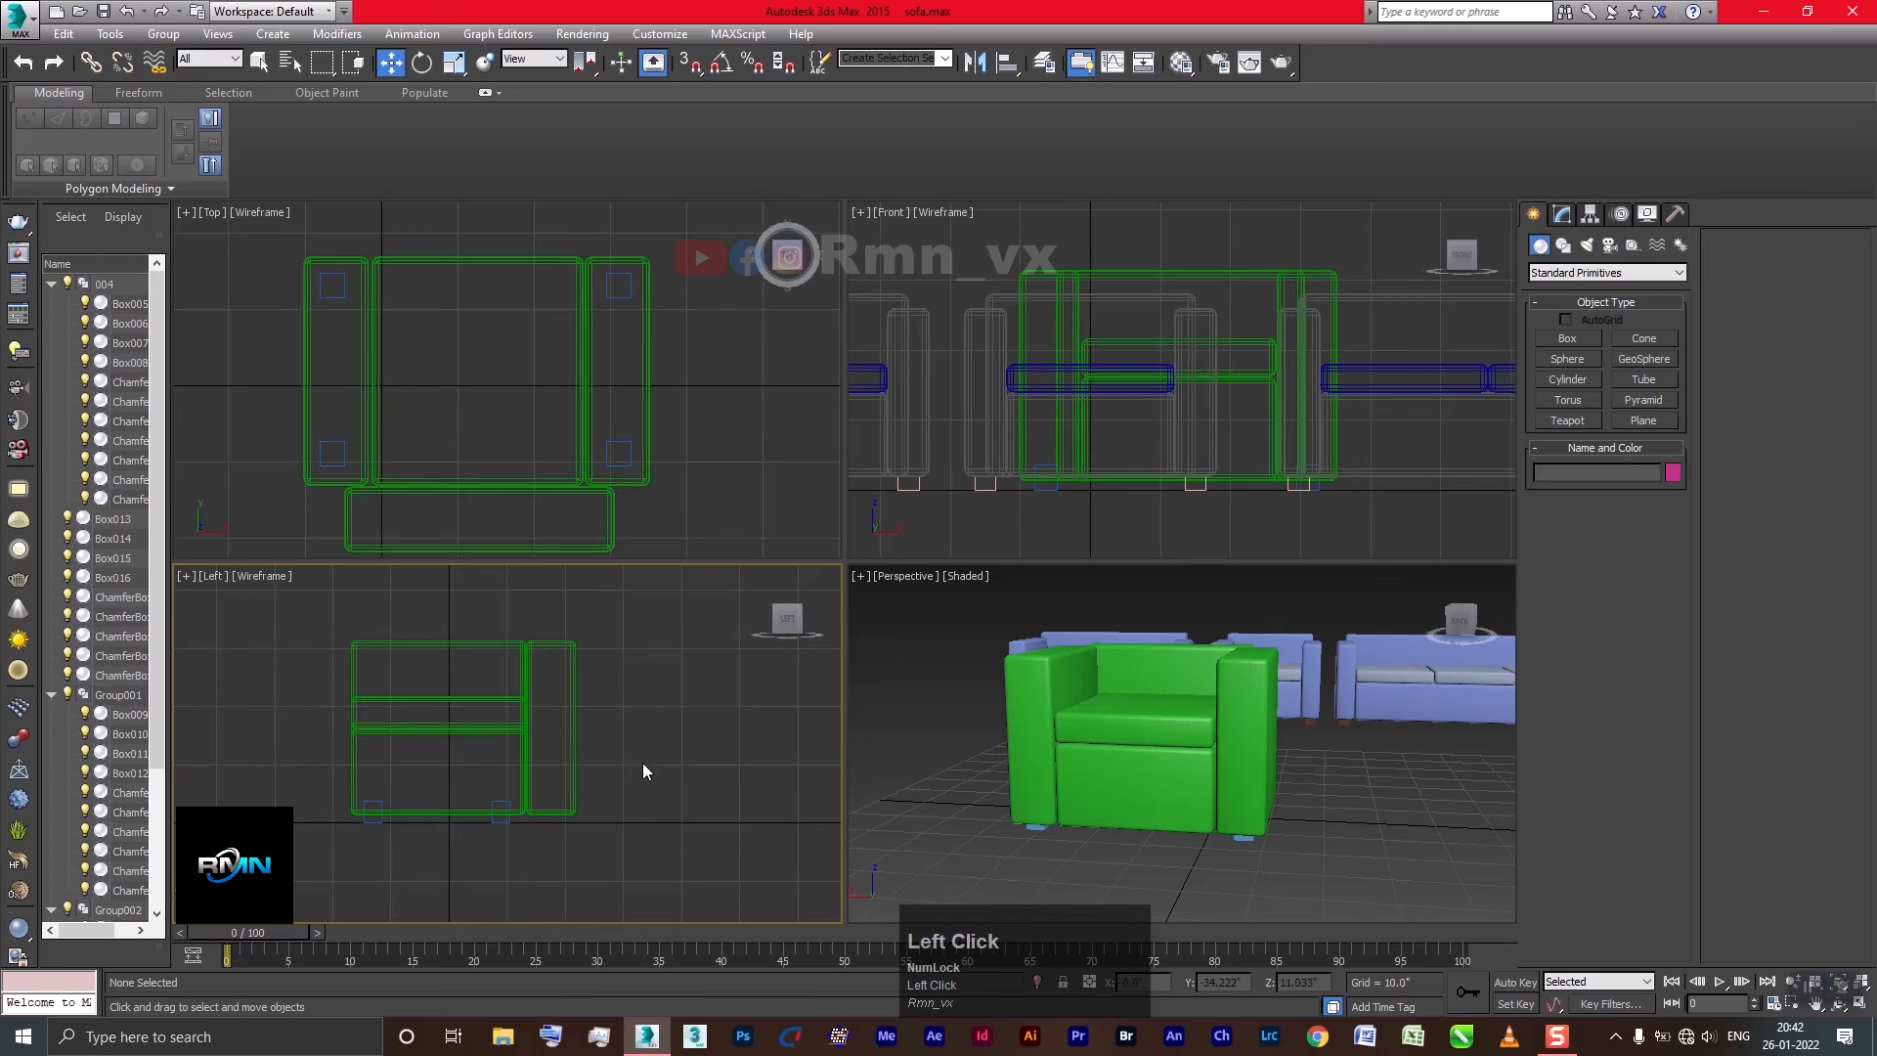
# Select the seat cushion box and change its object color to teal blue
pyautogui.click(1146, 735)
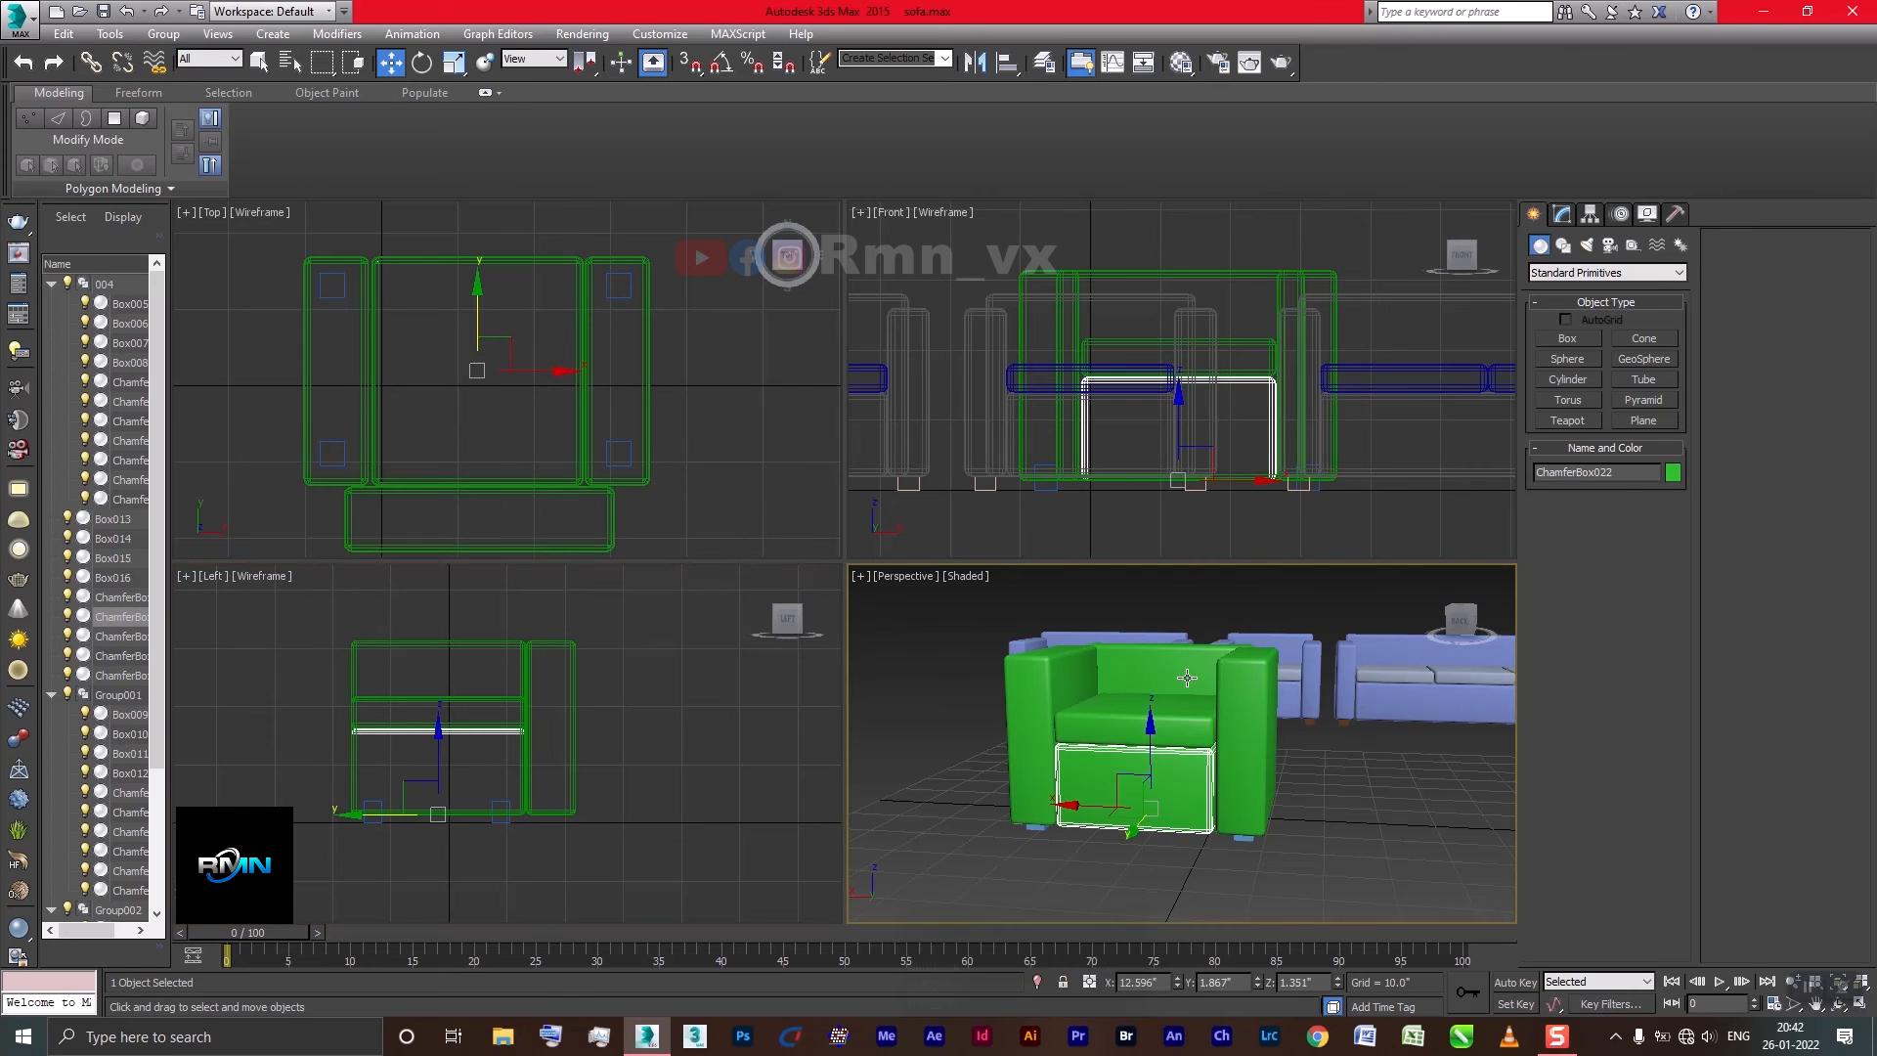
pyautogui.click(1174, 735)
pyautogui.click(613, 806)
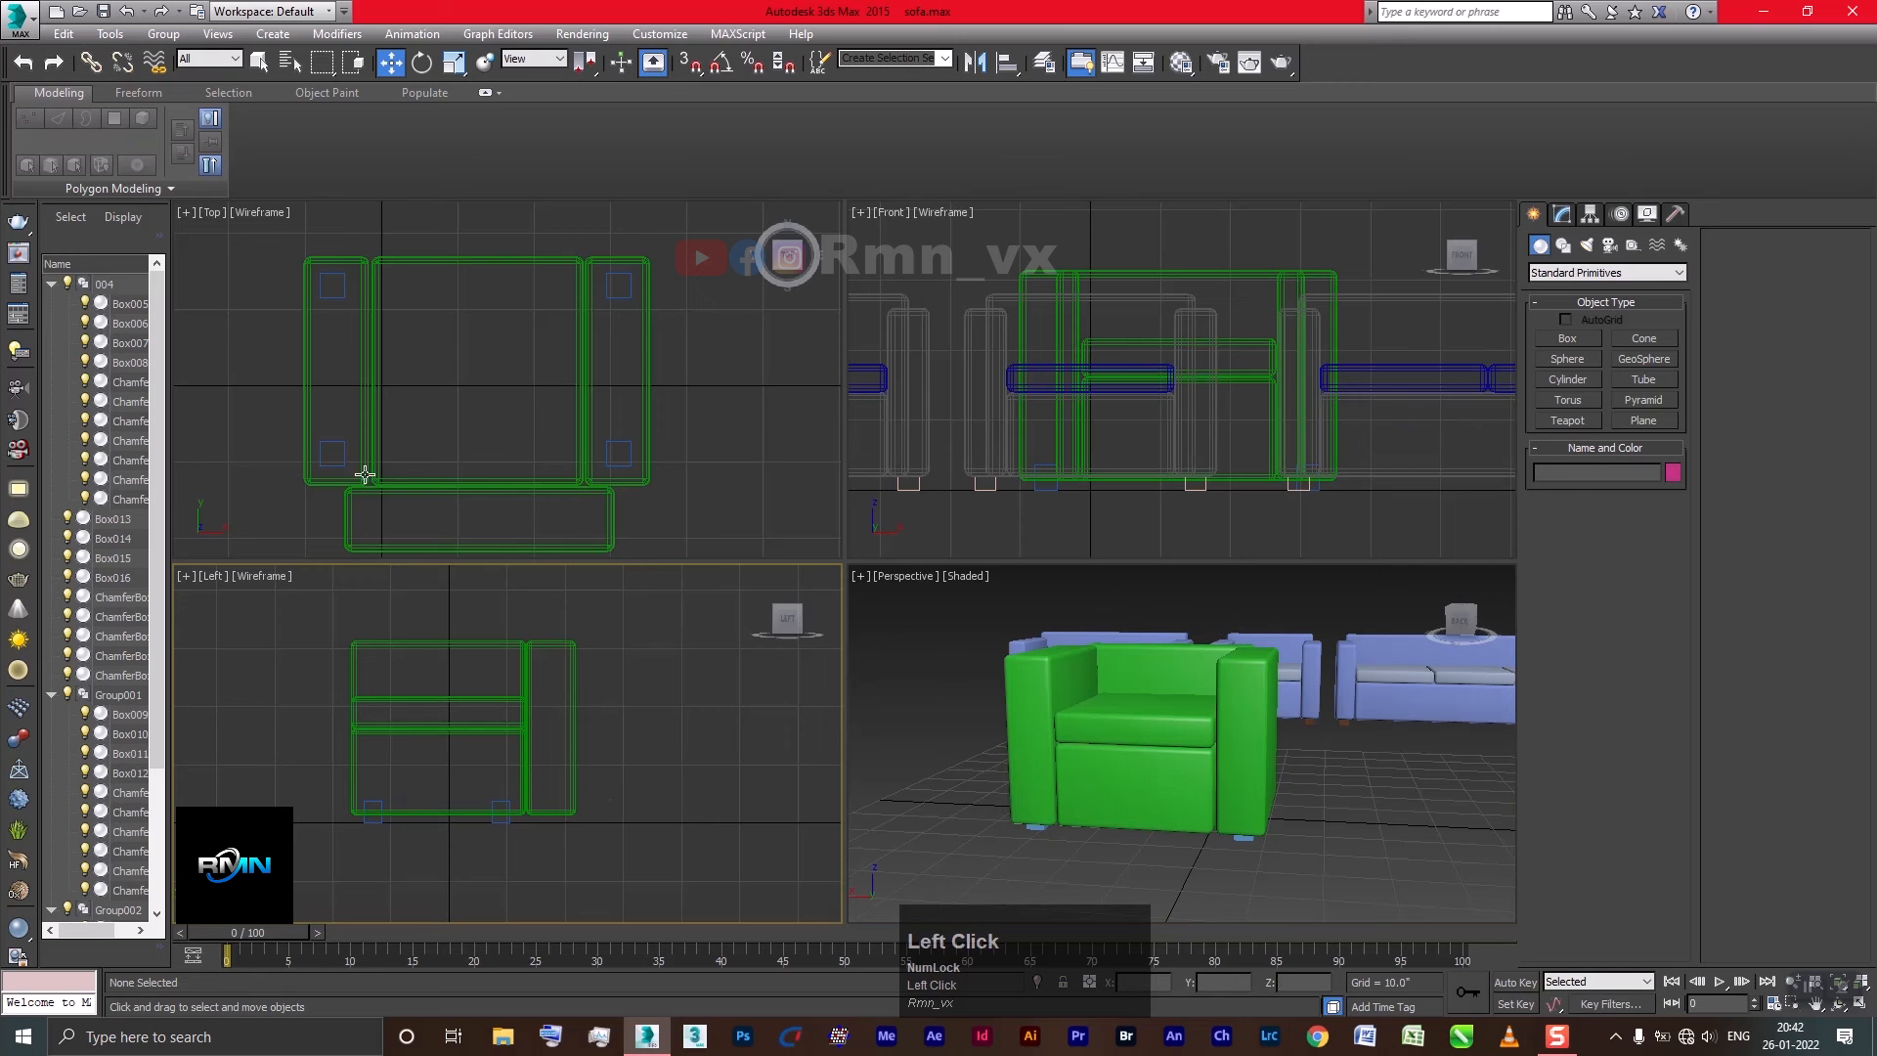
pyautogui.click(512, 477)
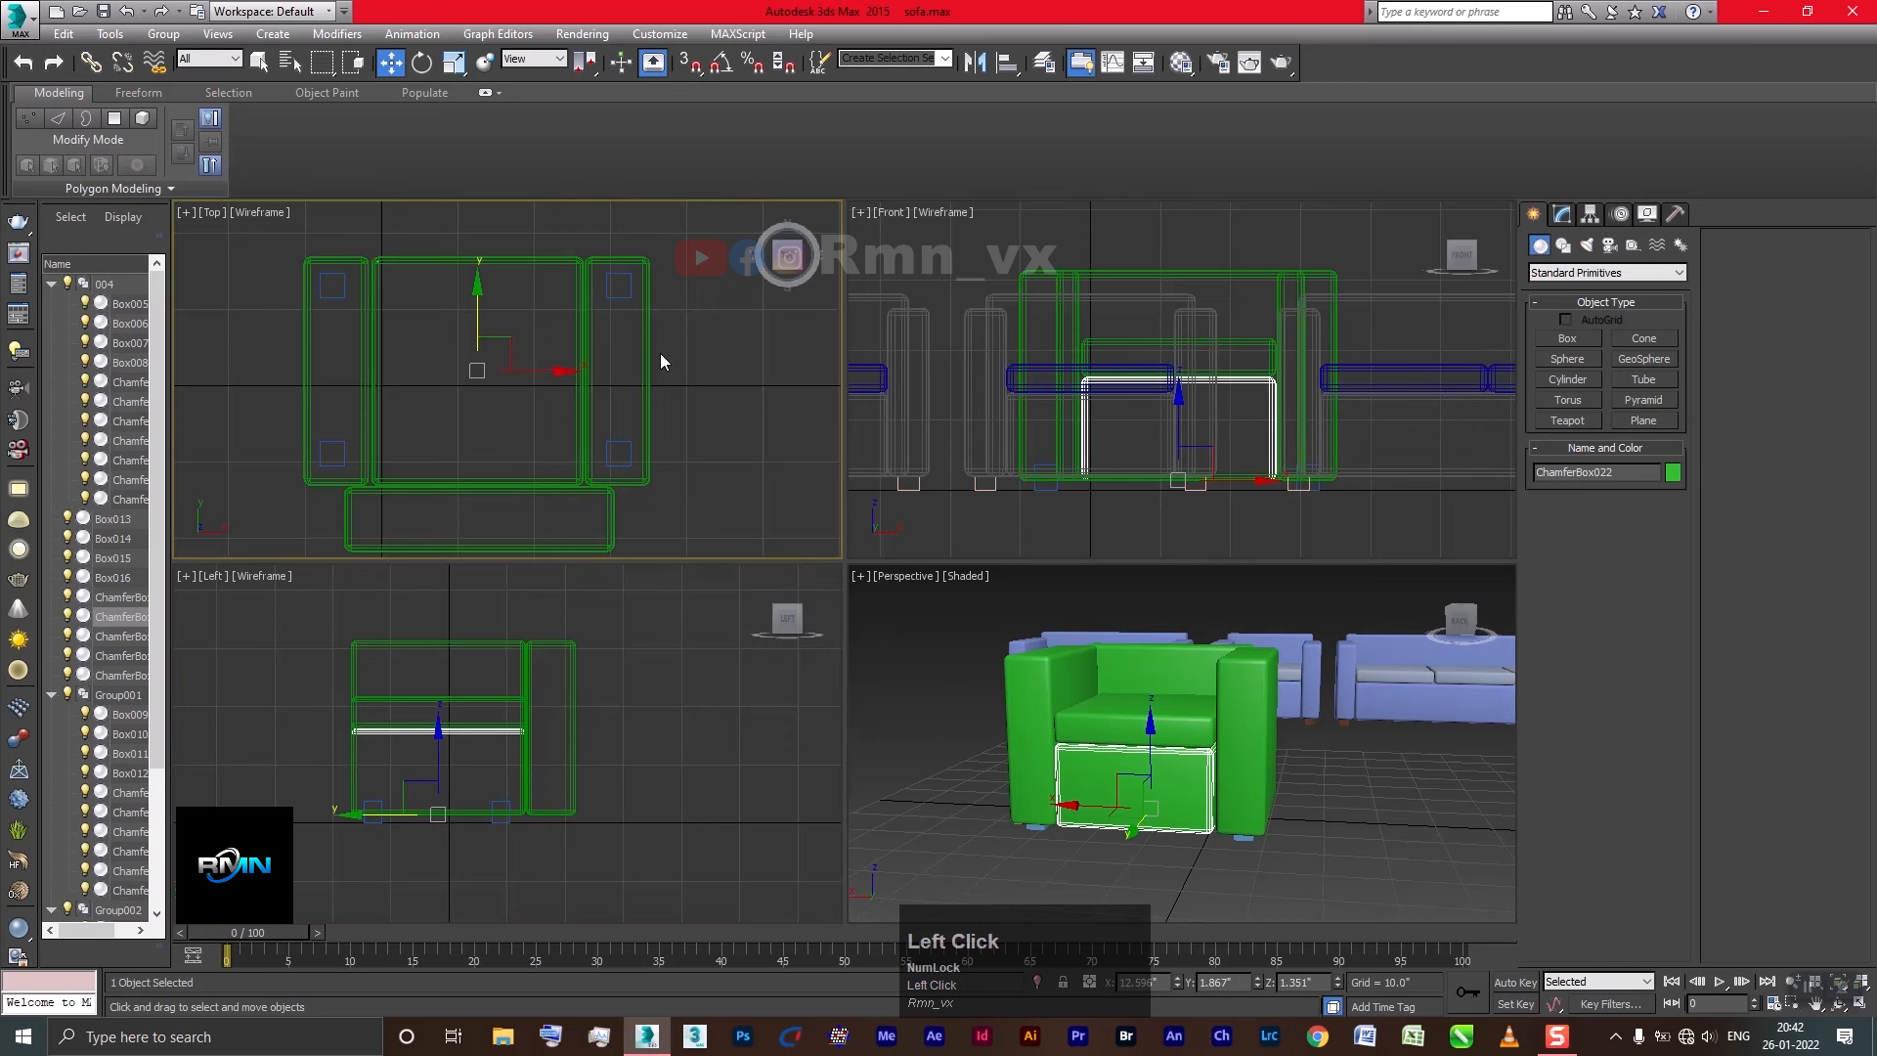
pyautogui.click(1183, 352)
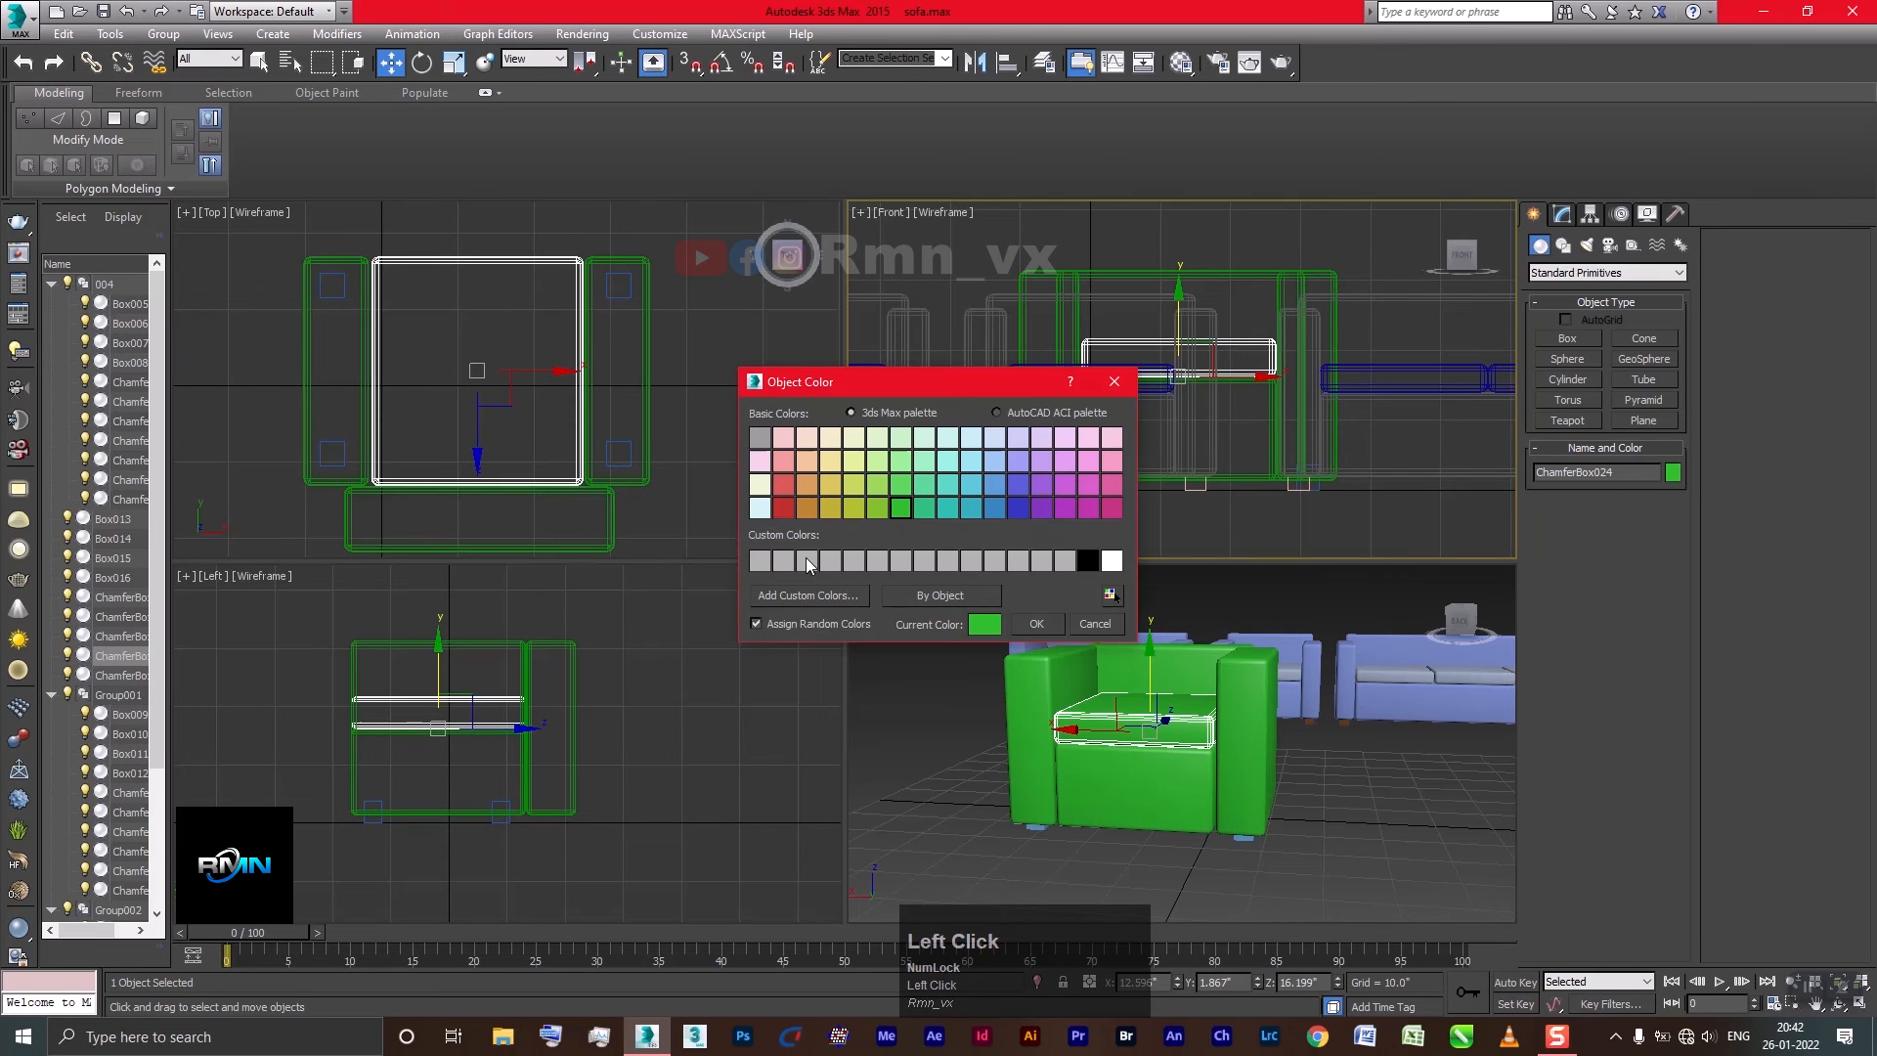
pyautogui.click(947, 507)
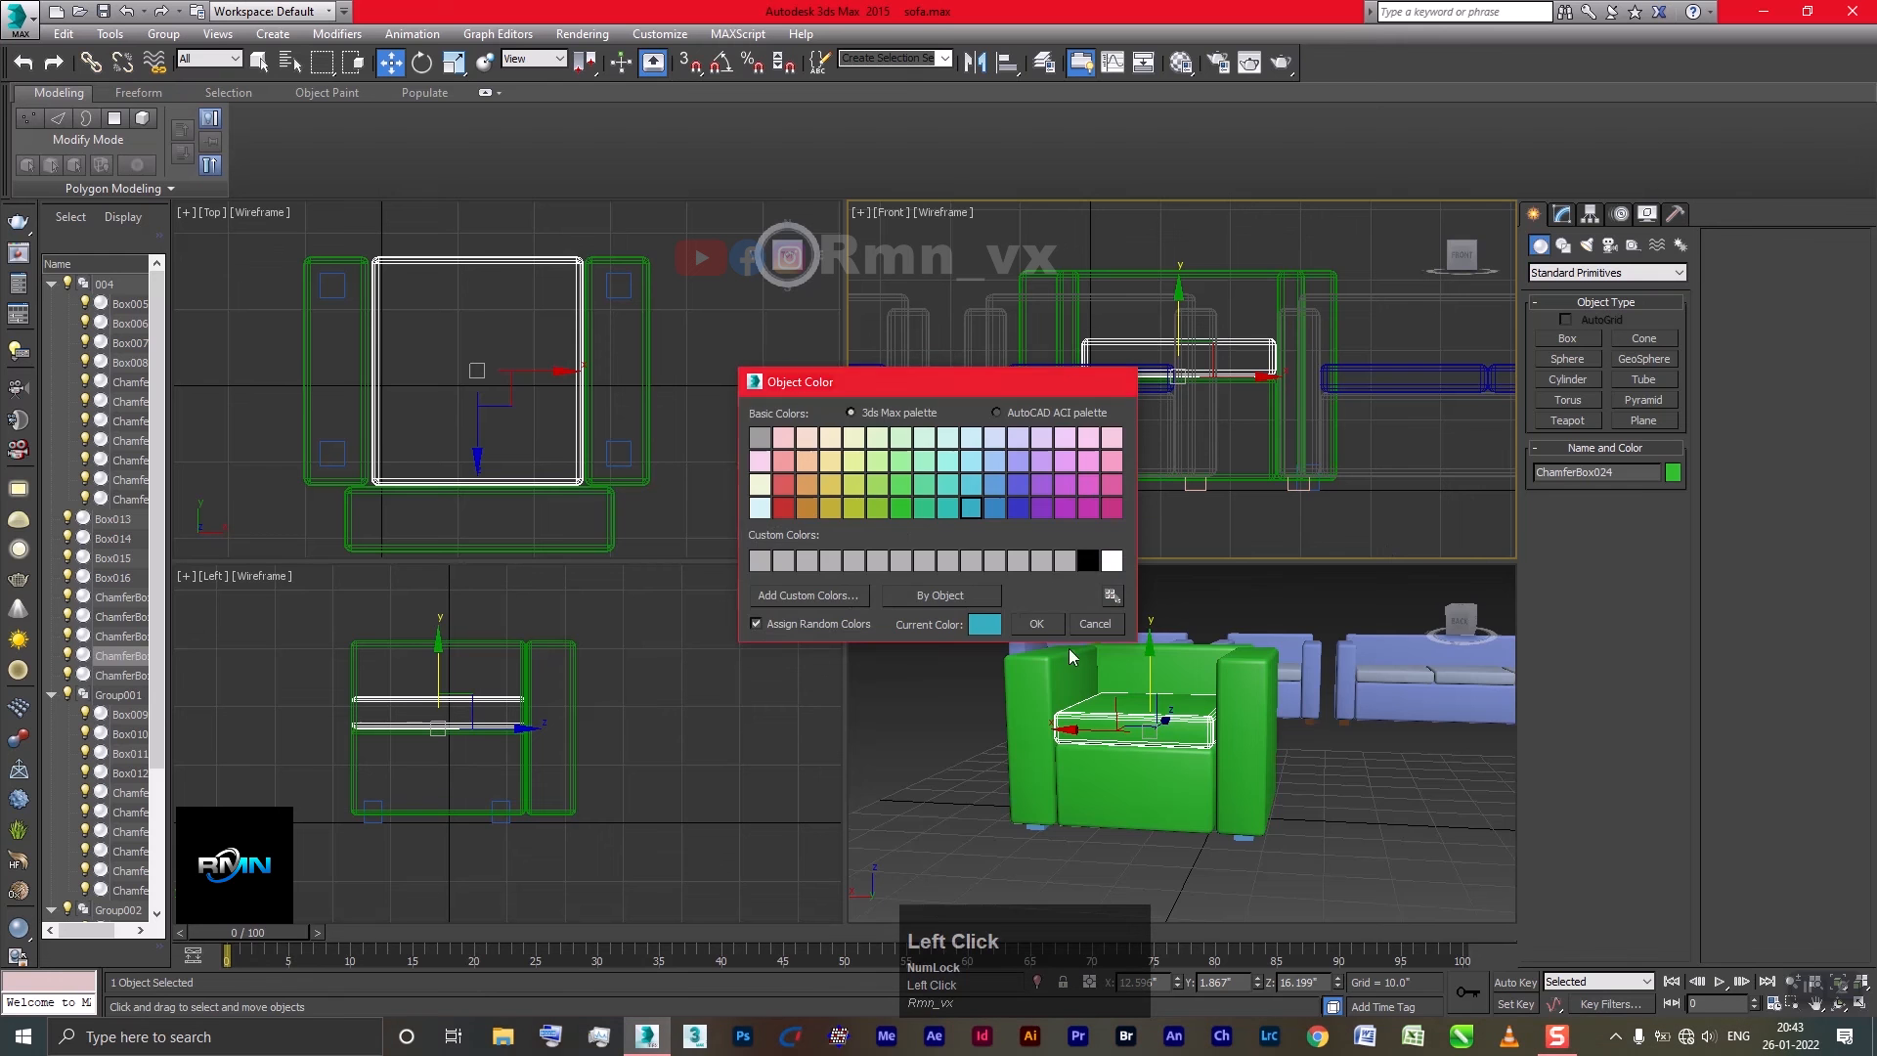
pyautogui.click(1037, 624)
pyautogui.moveTo(1109, 726); pyautogui.dragTo(1067, 726, button='middle')
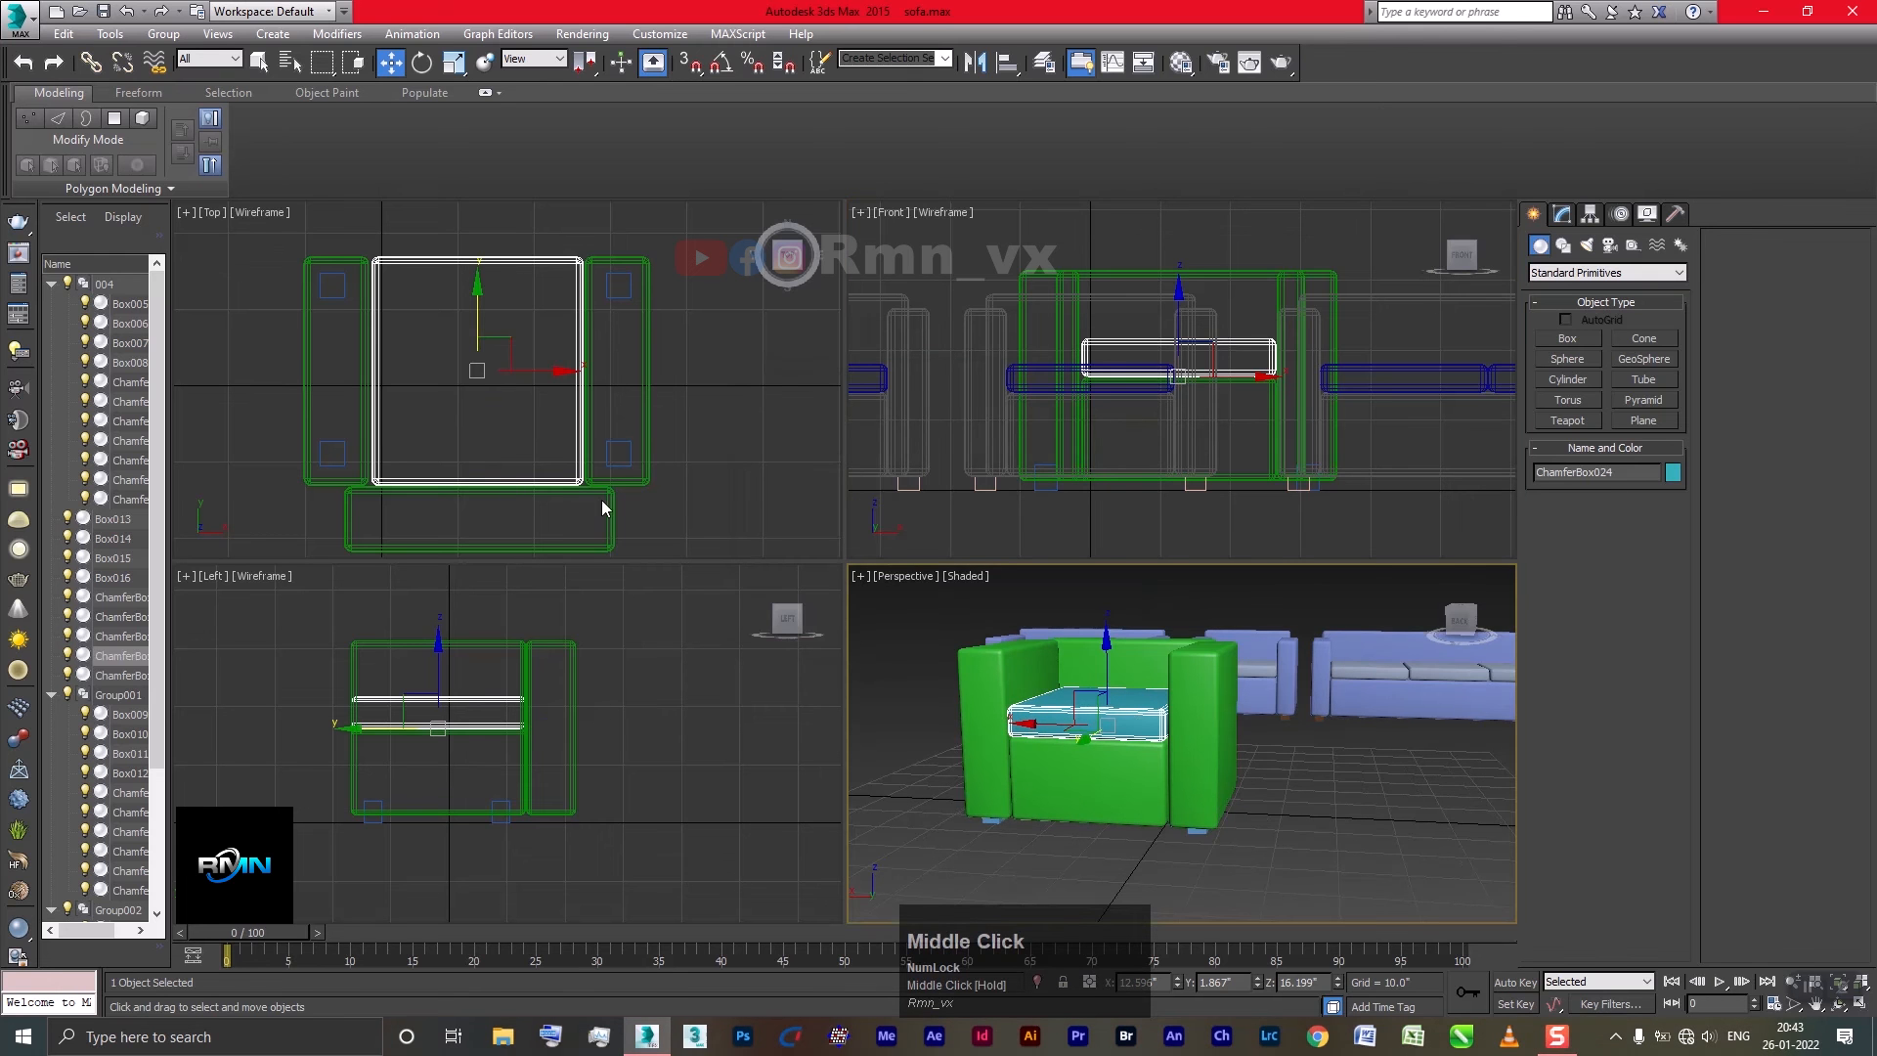
# Select all four legs, set their object color to a dark brown of about RGB 66, 32, 10, and deselect them
pyautogui.click(613, 454)
pyautogui.click(616, 452)
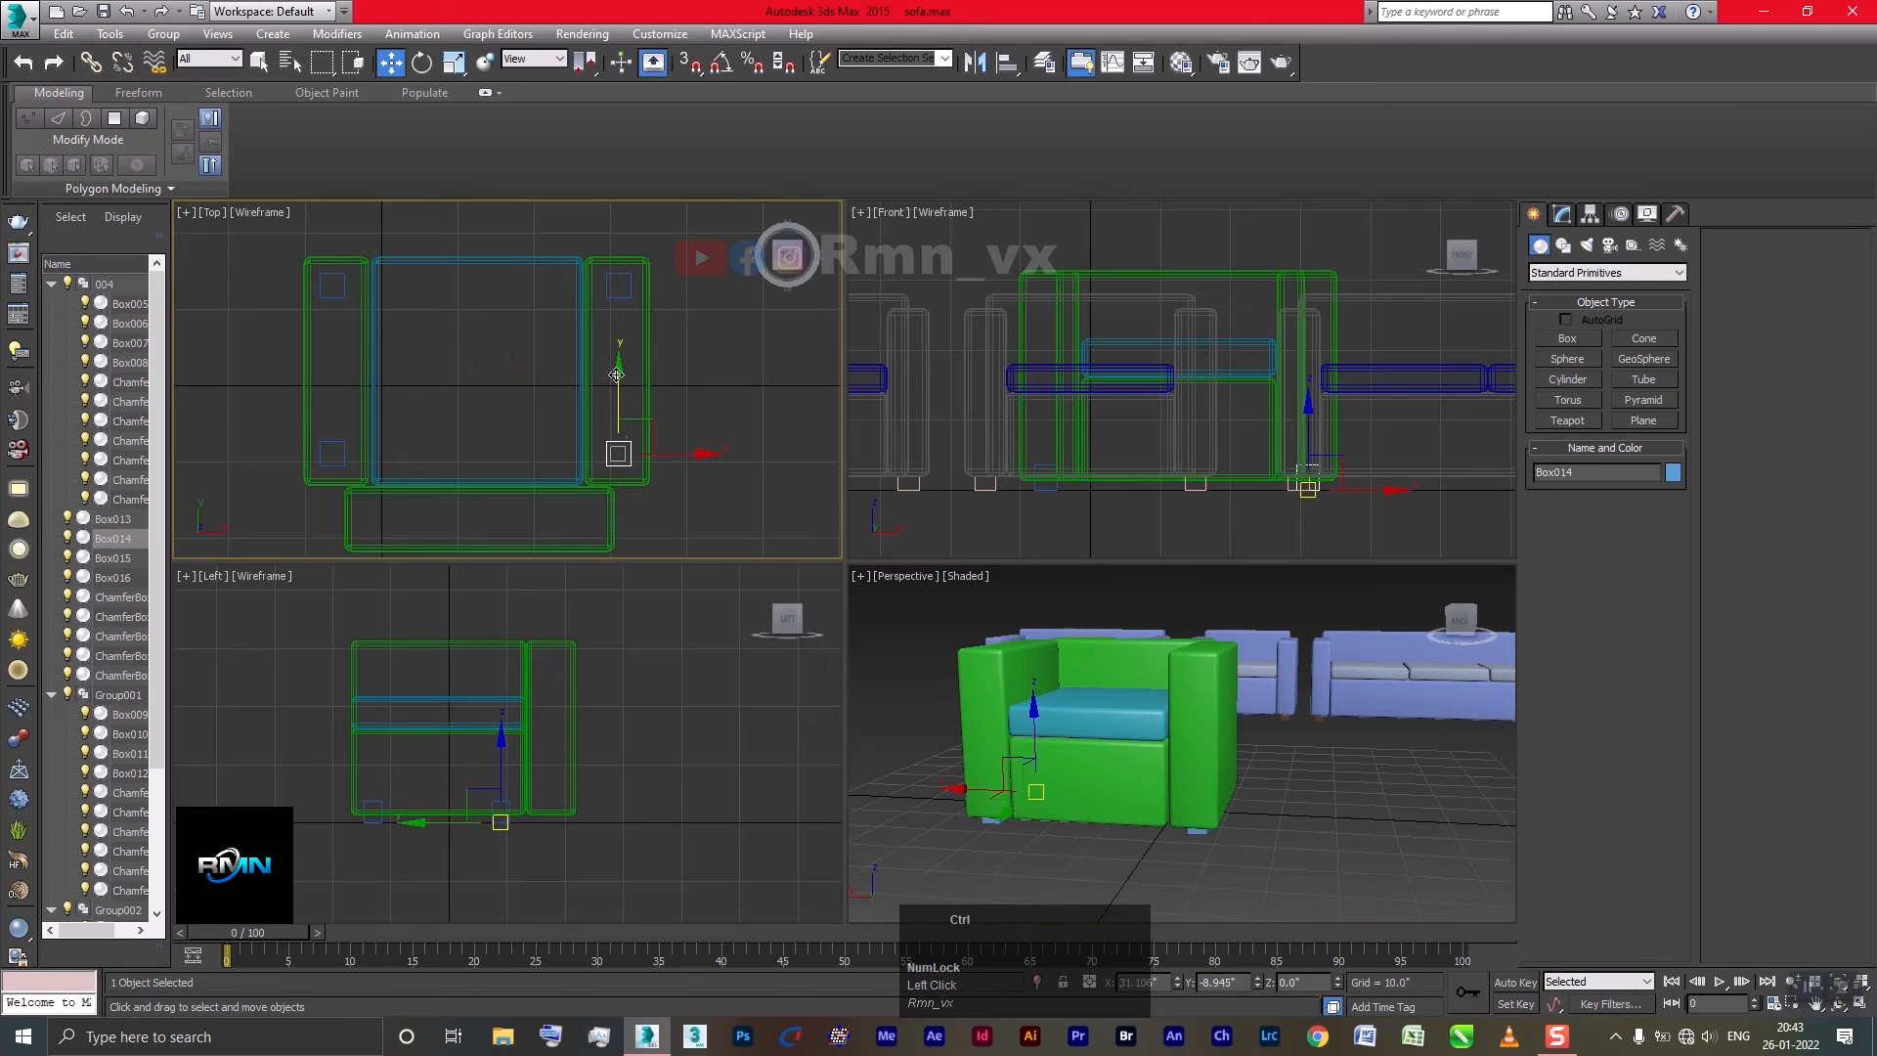
pyautogui.keyDown('ctrl'); pyautogui.click(617, 295); pyautogui.keyUp('ctrl')
pyautogui.keyDown('ctrl'); pyautogui.click(336, 294); pyautogui.keyUp('ctrl')
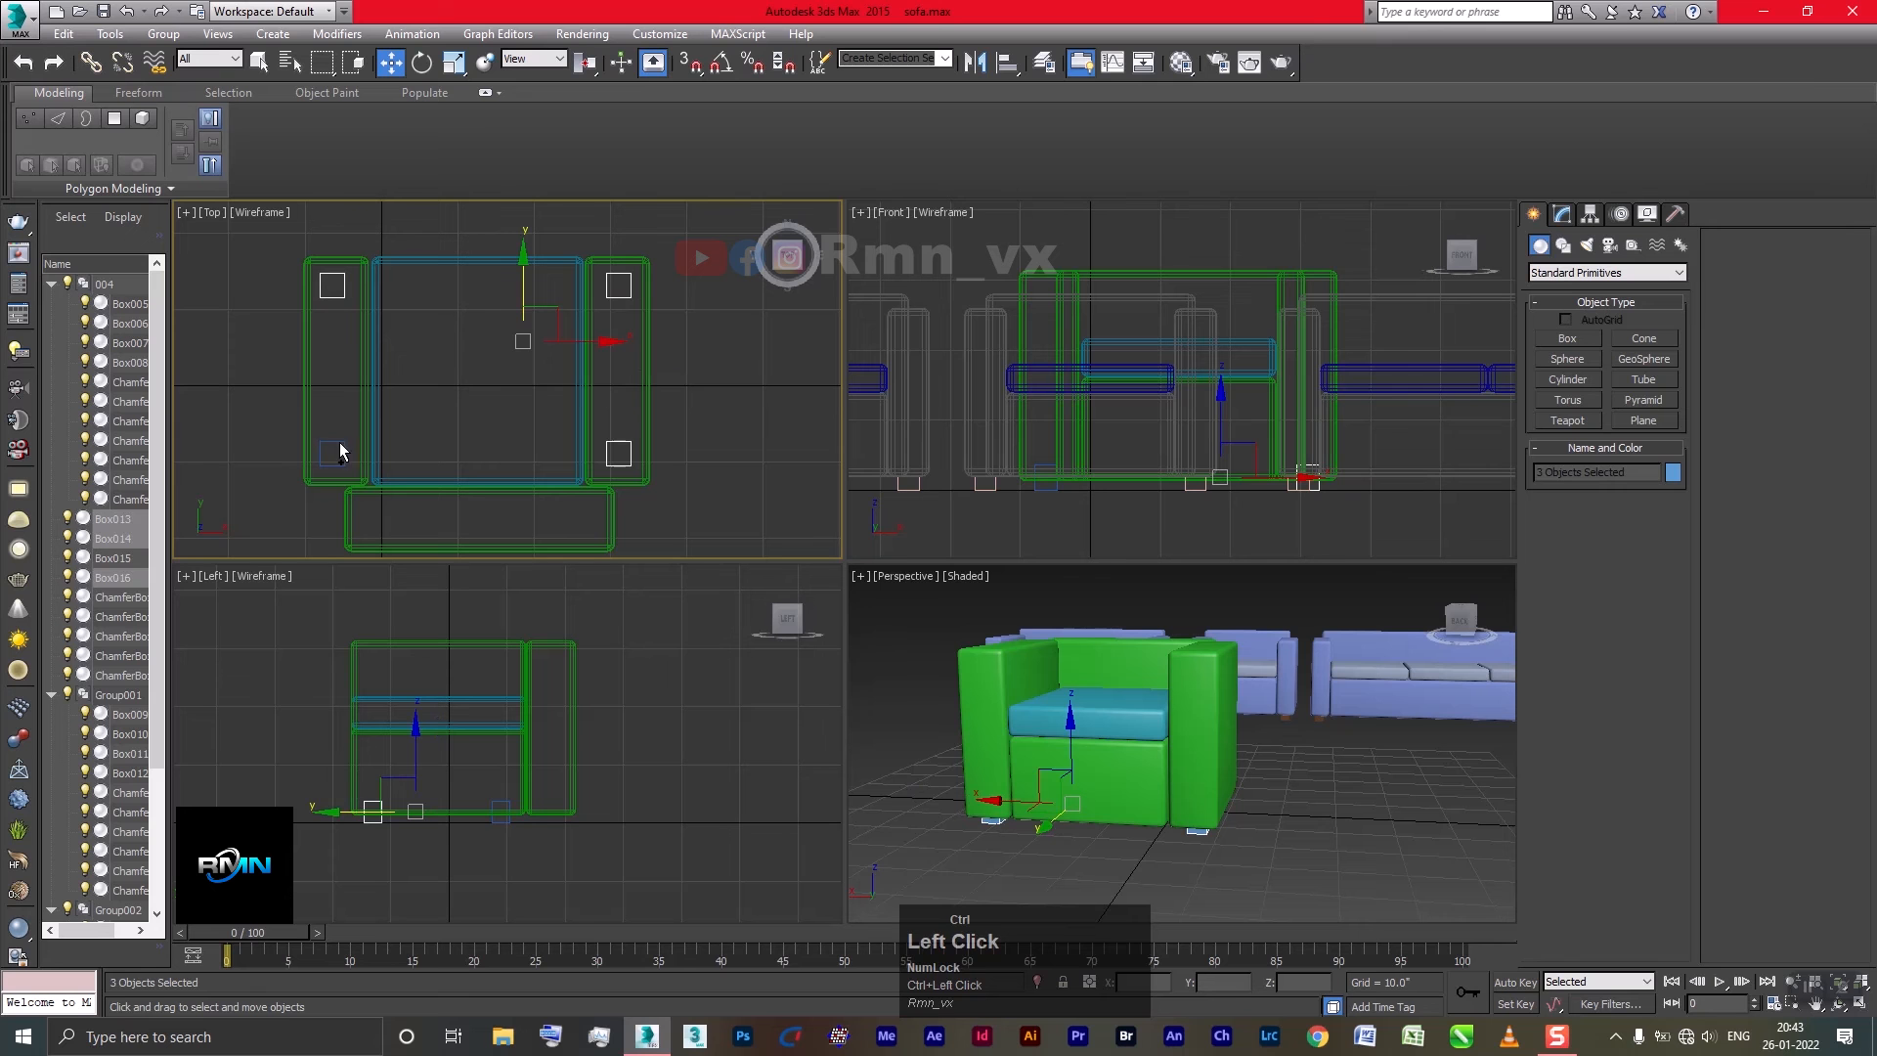
pyautogui.keyDown('ctrl'); pyautogui.click(338, 442); pyautogui.keyUp('ctrl')
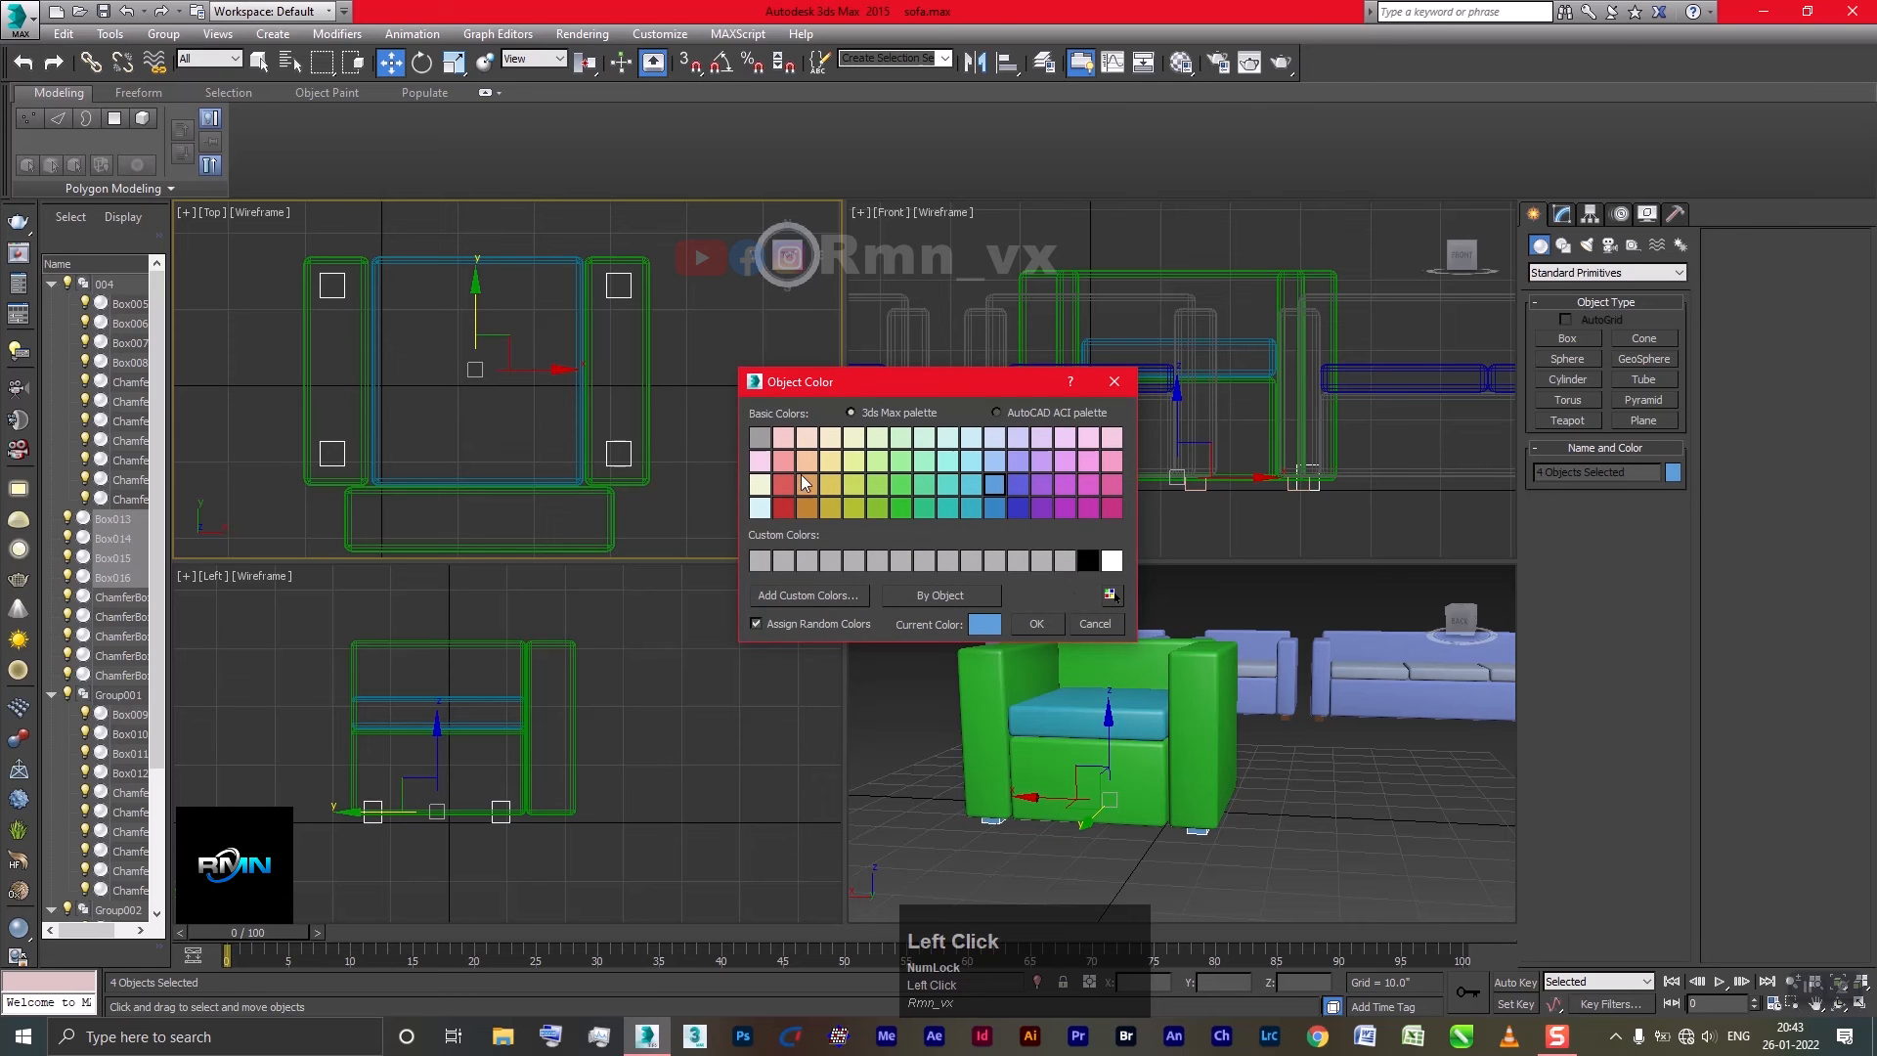
pyautogui.click(988, 626)
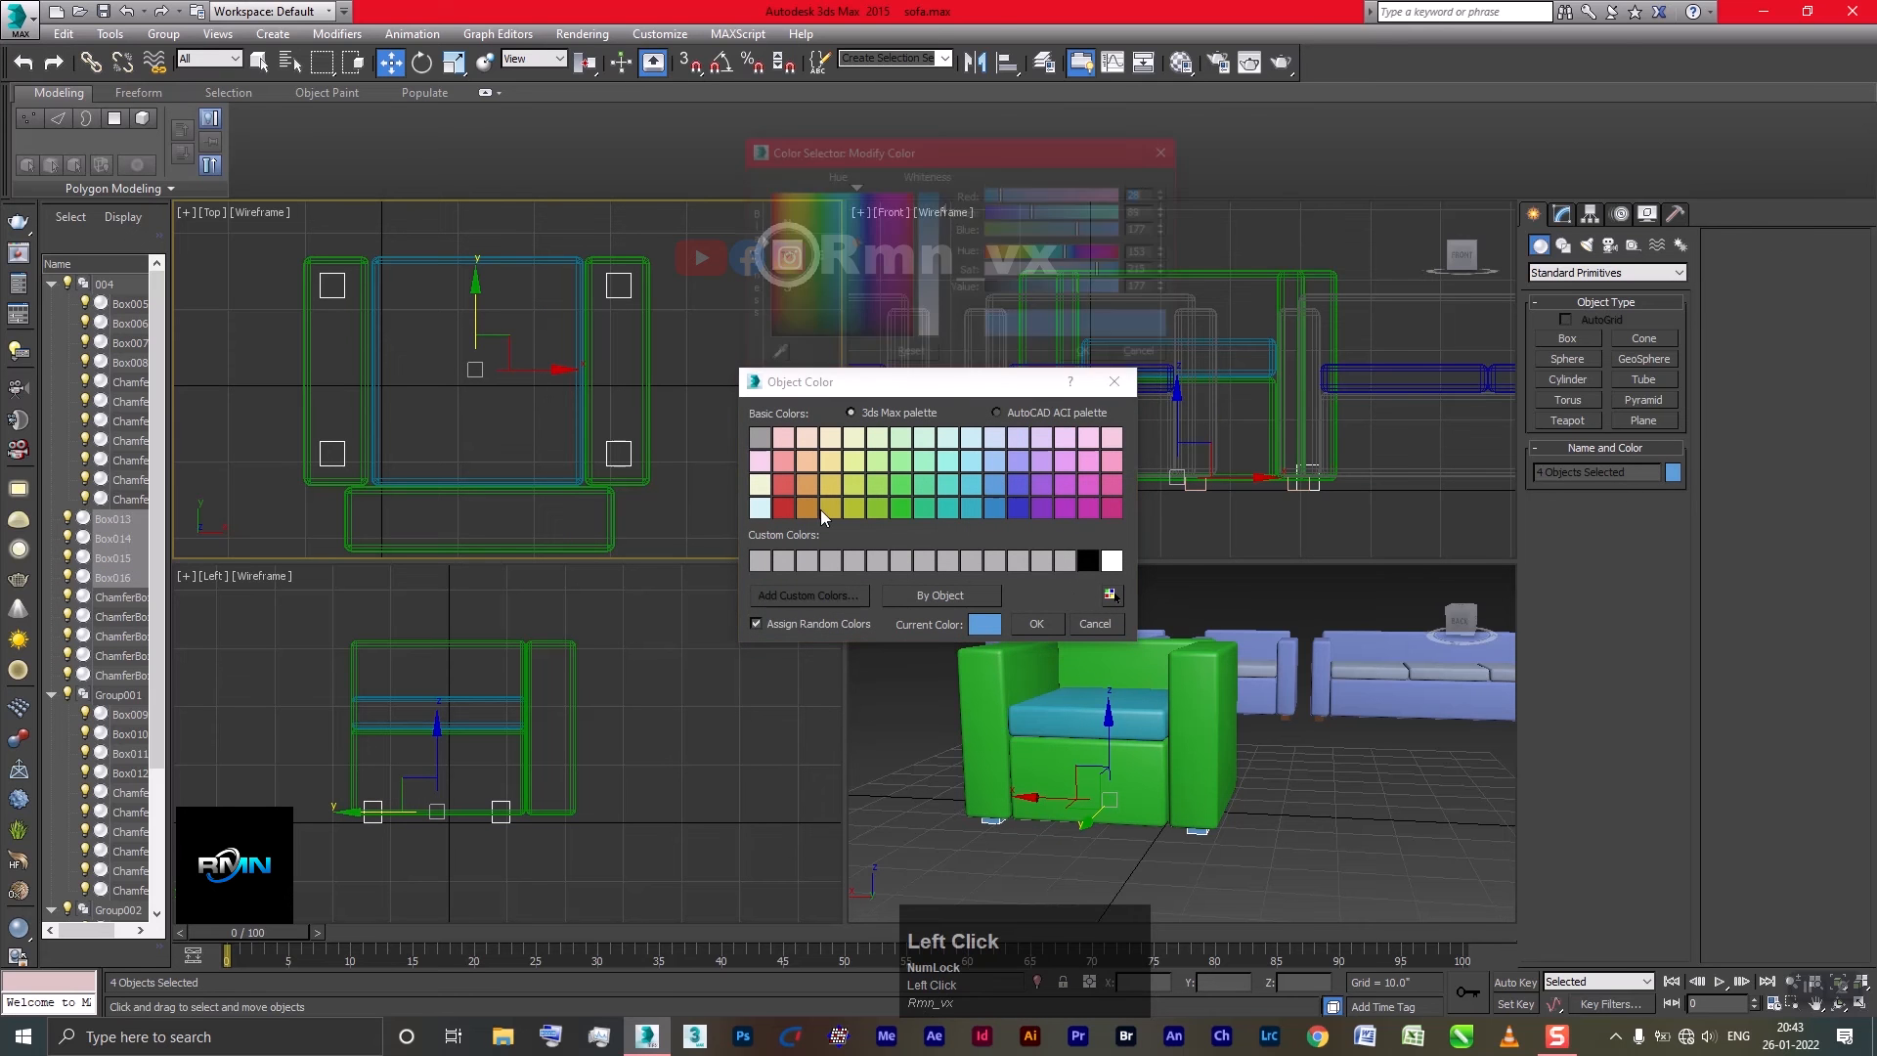
pyautogui.moveTo(789, 274); pyautogui.dragTo(776, 236)
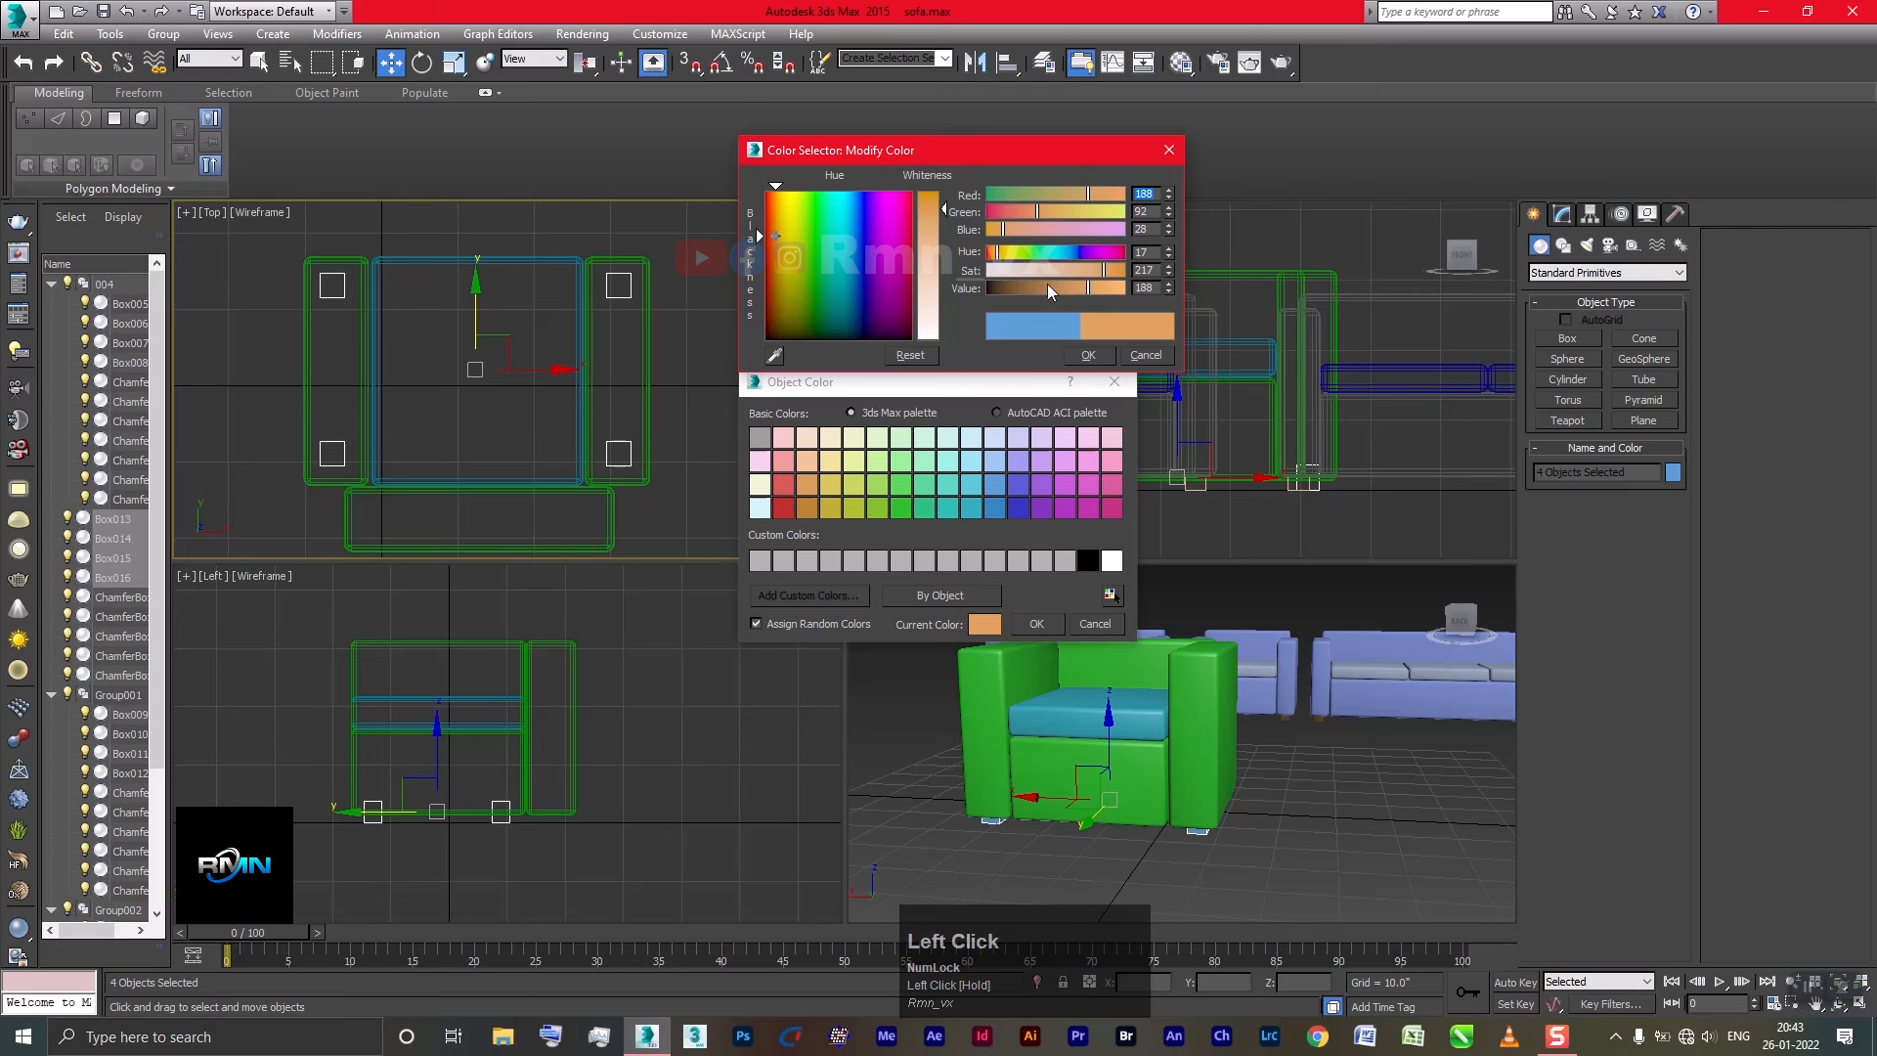
pyautogui.moveTo(1047, 289); pyautogui.dragTo(1023, 288)
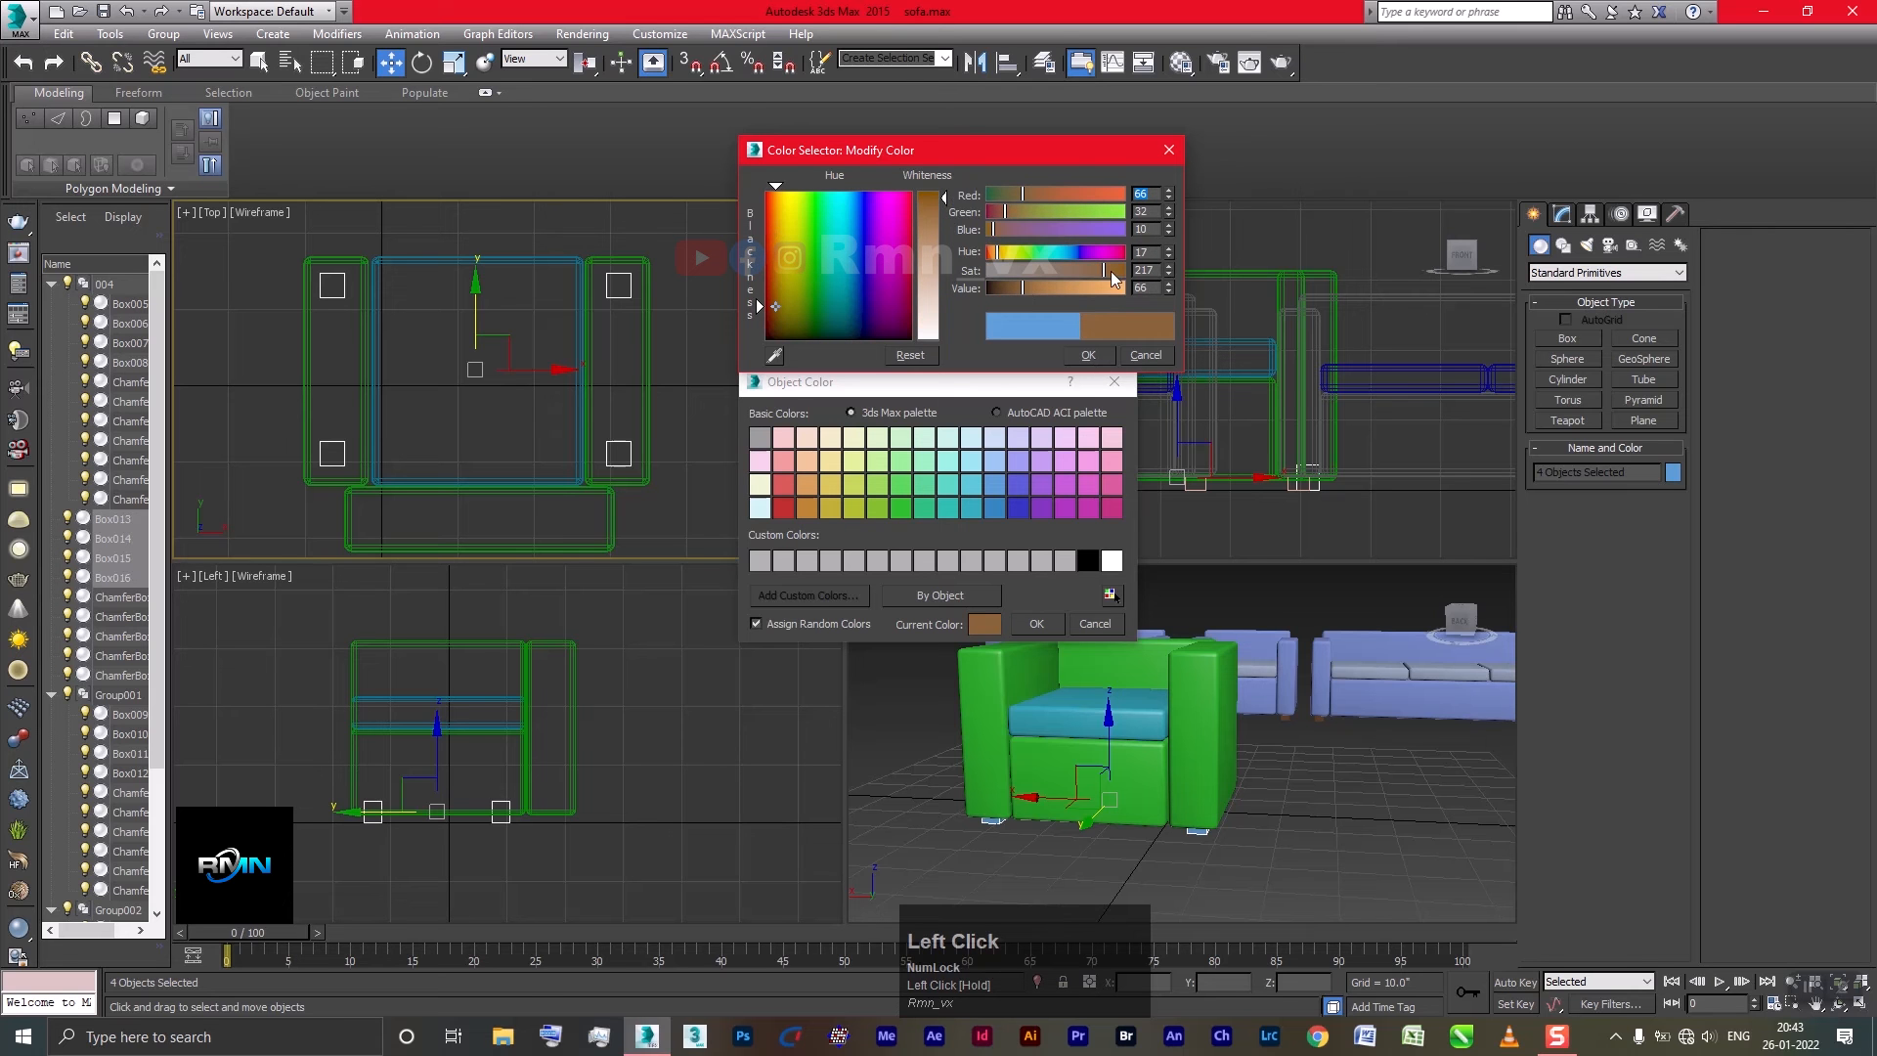
pyautogui.click(1091, 356)
pyautogui.click(1035, 626)
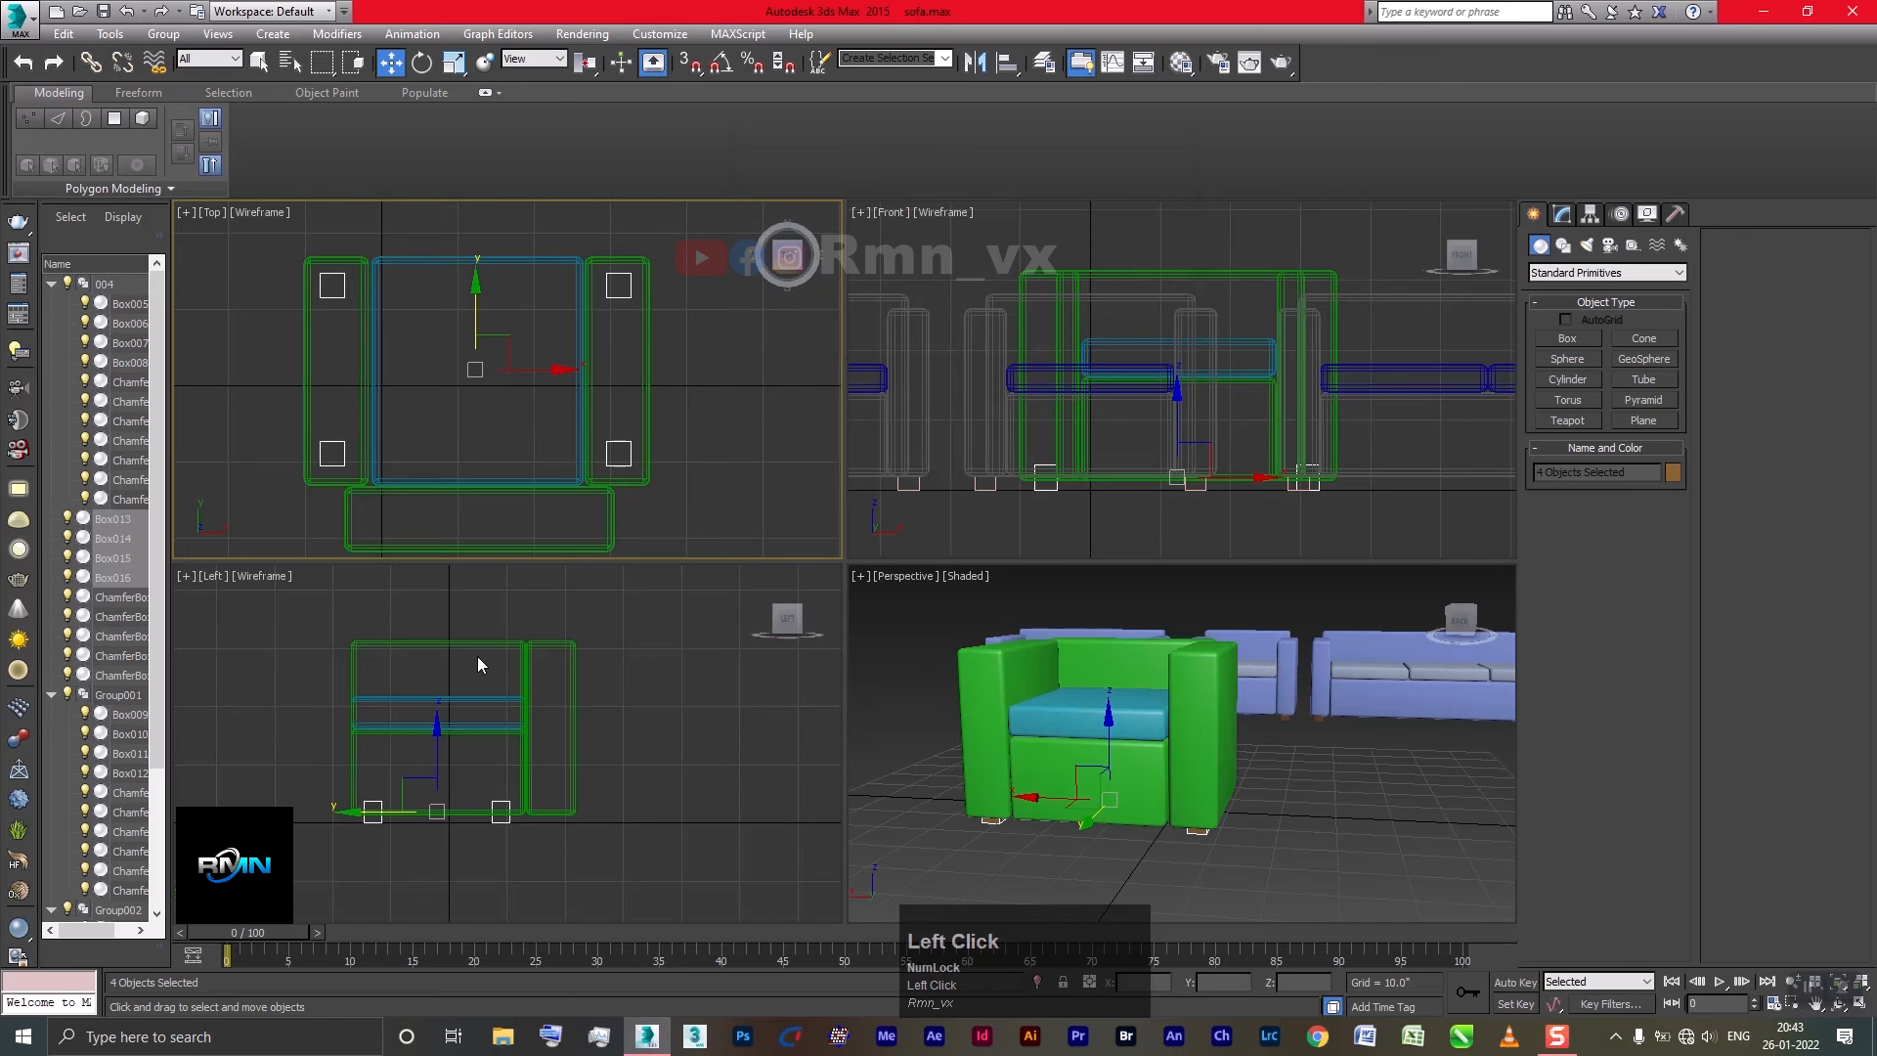
pyautogui.click(484, 651)
pyautogui.moveTo(484, 651); pyautogui.dragTo(528, 689, button='middle')
# Set the backrest box's height to about 34.2 inches so that it rises above the arms, and deselect it
pyautogui.click(1202, 740)
pyautogui.scroll(-5, 1201, 740)
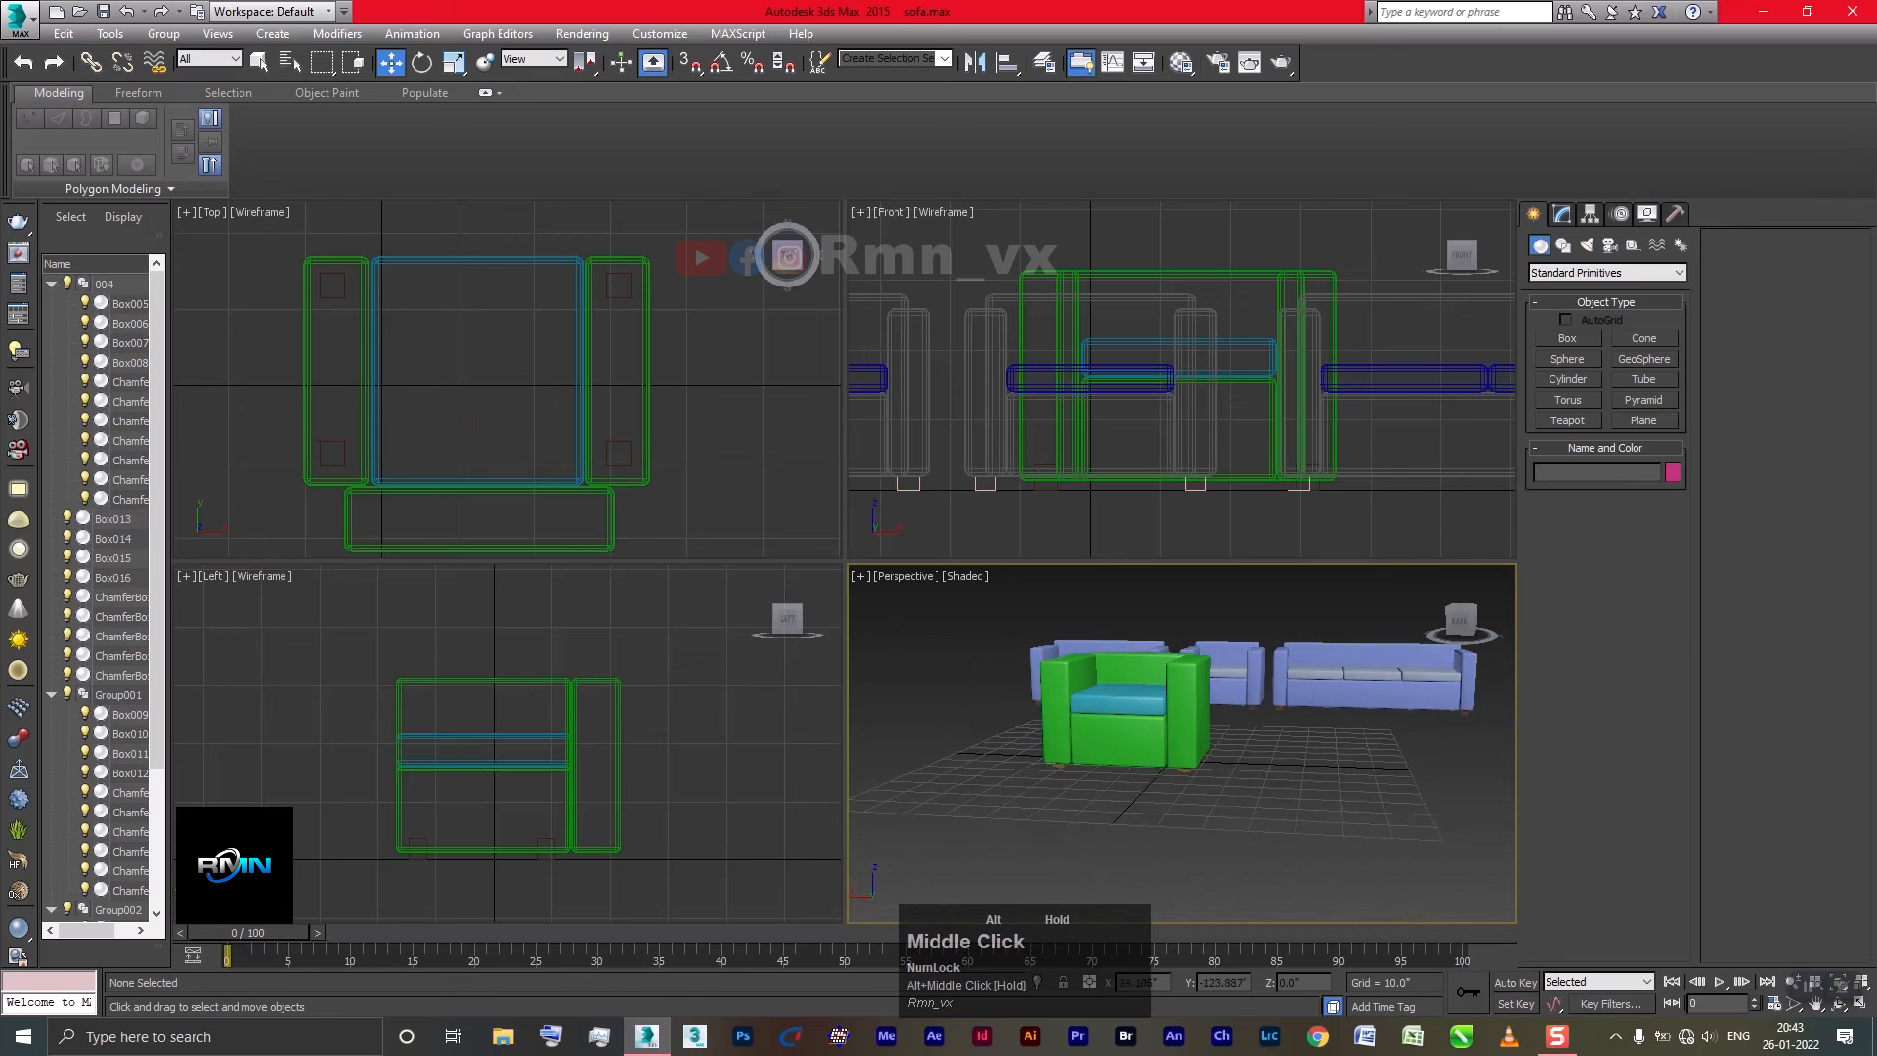
pyautogui.moveTo(1179, 740); pyautogui.dragTo(1171, 716, button='middle')
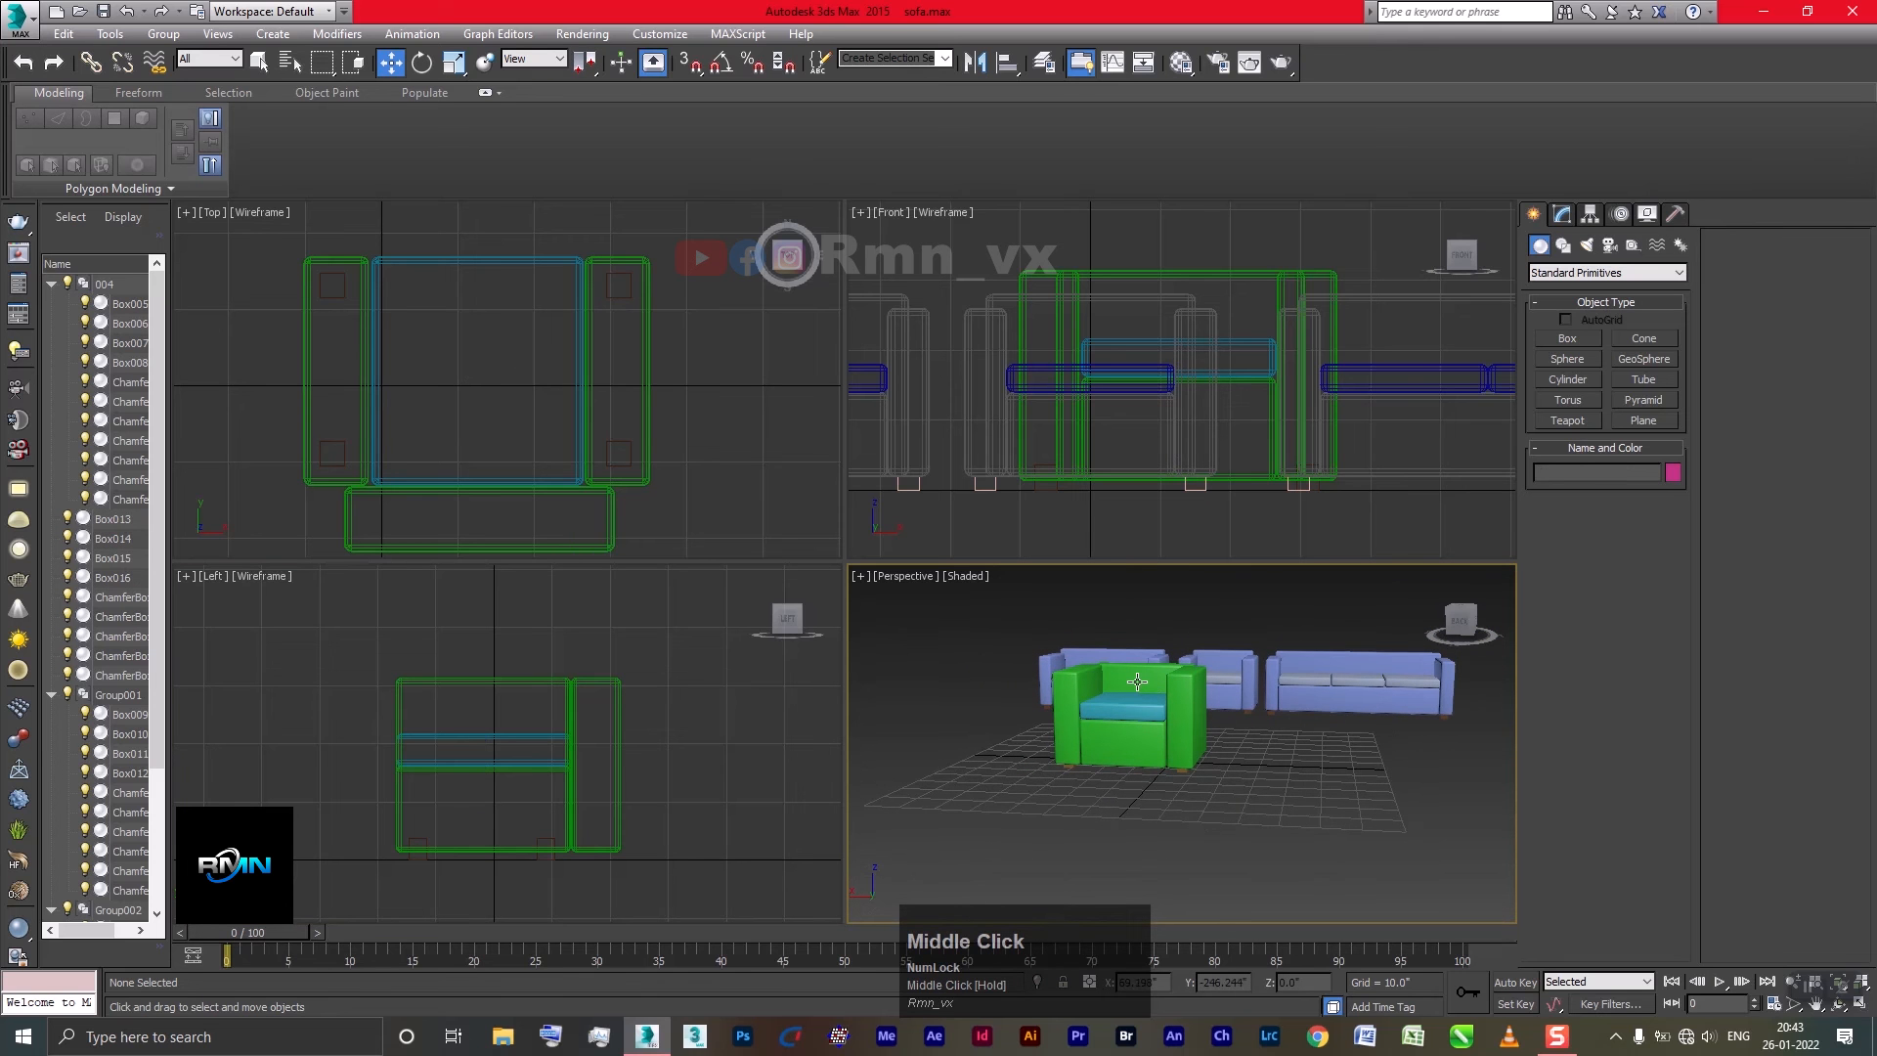
pyautogui.click(1138, 681)
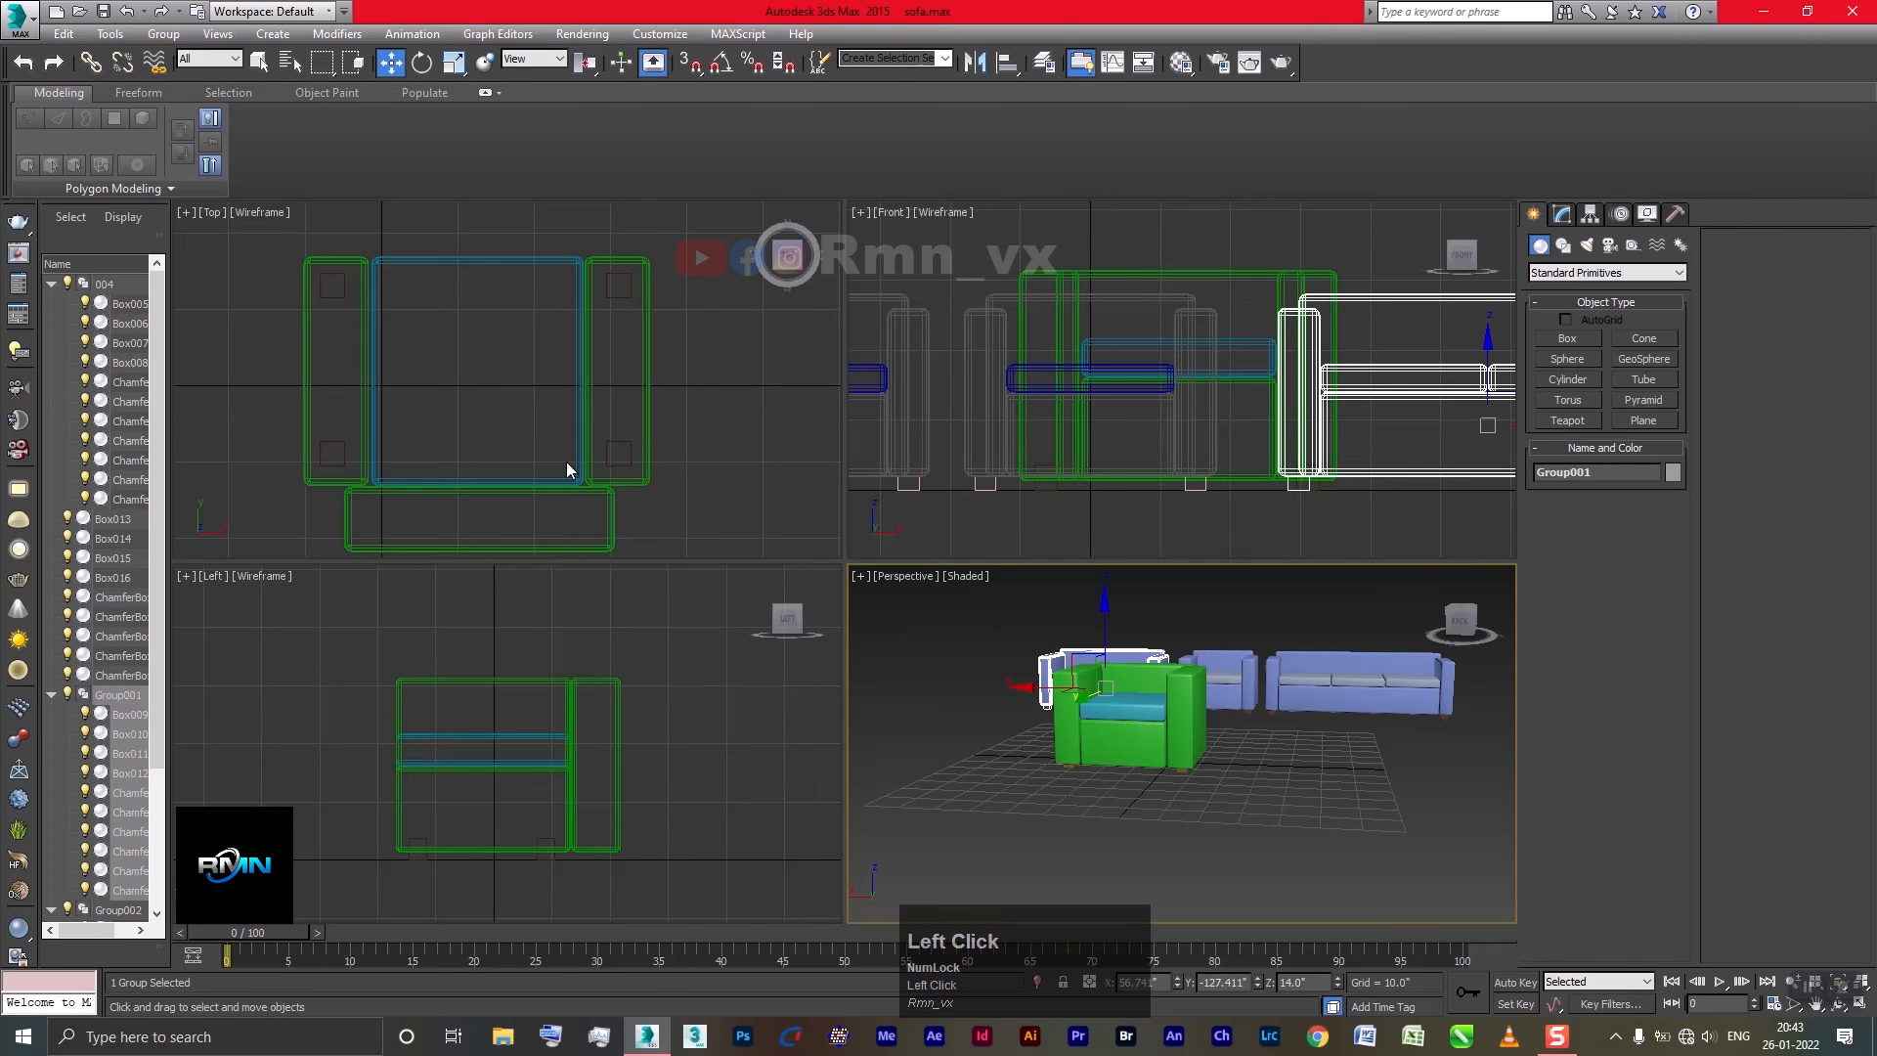
pyautogui.click(530, 537)
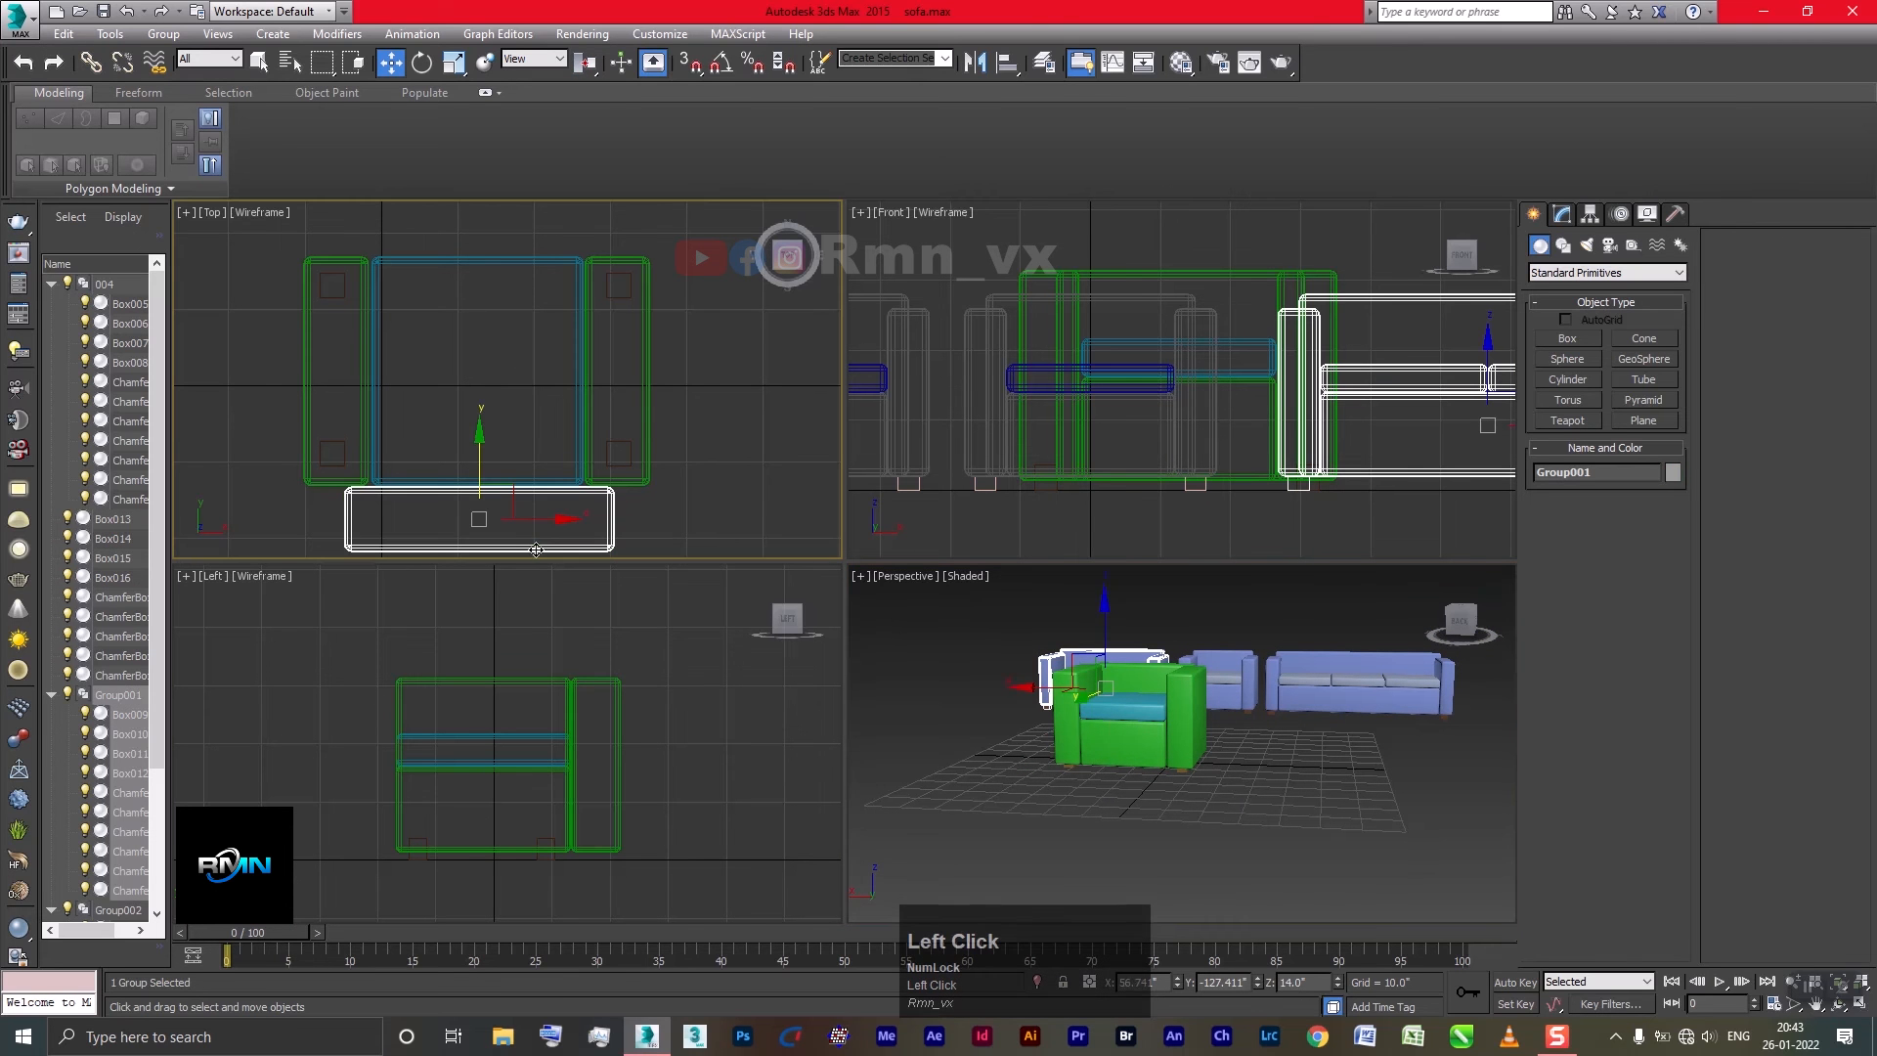
pyautogui.click(1569, 217)
pyautogui.moveTo(1669, 536); pyautogui.dragTo(1668, 522)
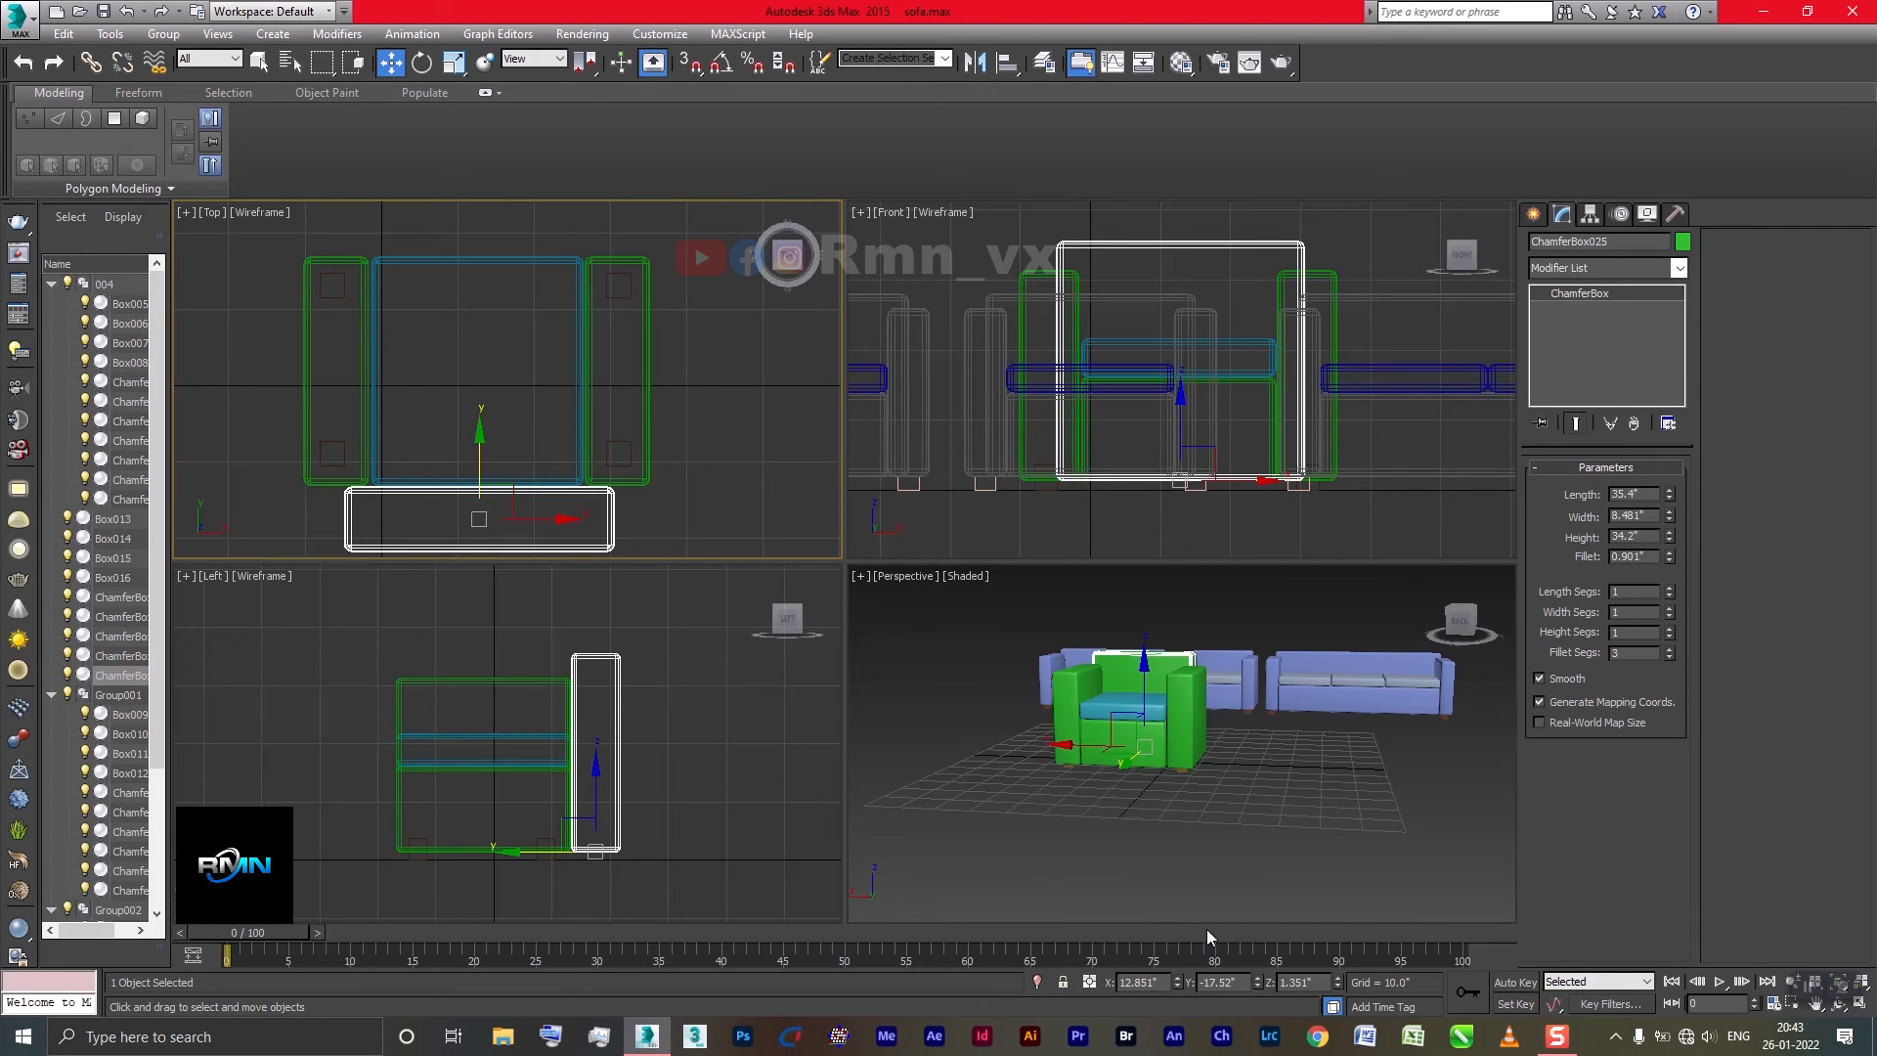
pyautogui.moveTo(1186, 743); pyautogui.dragTo(1364, 802, button='middle')
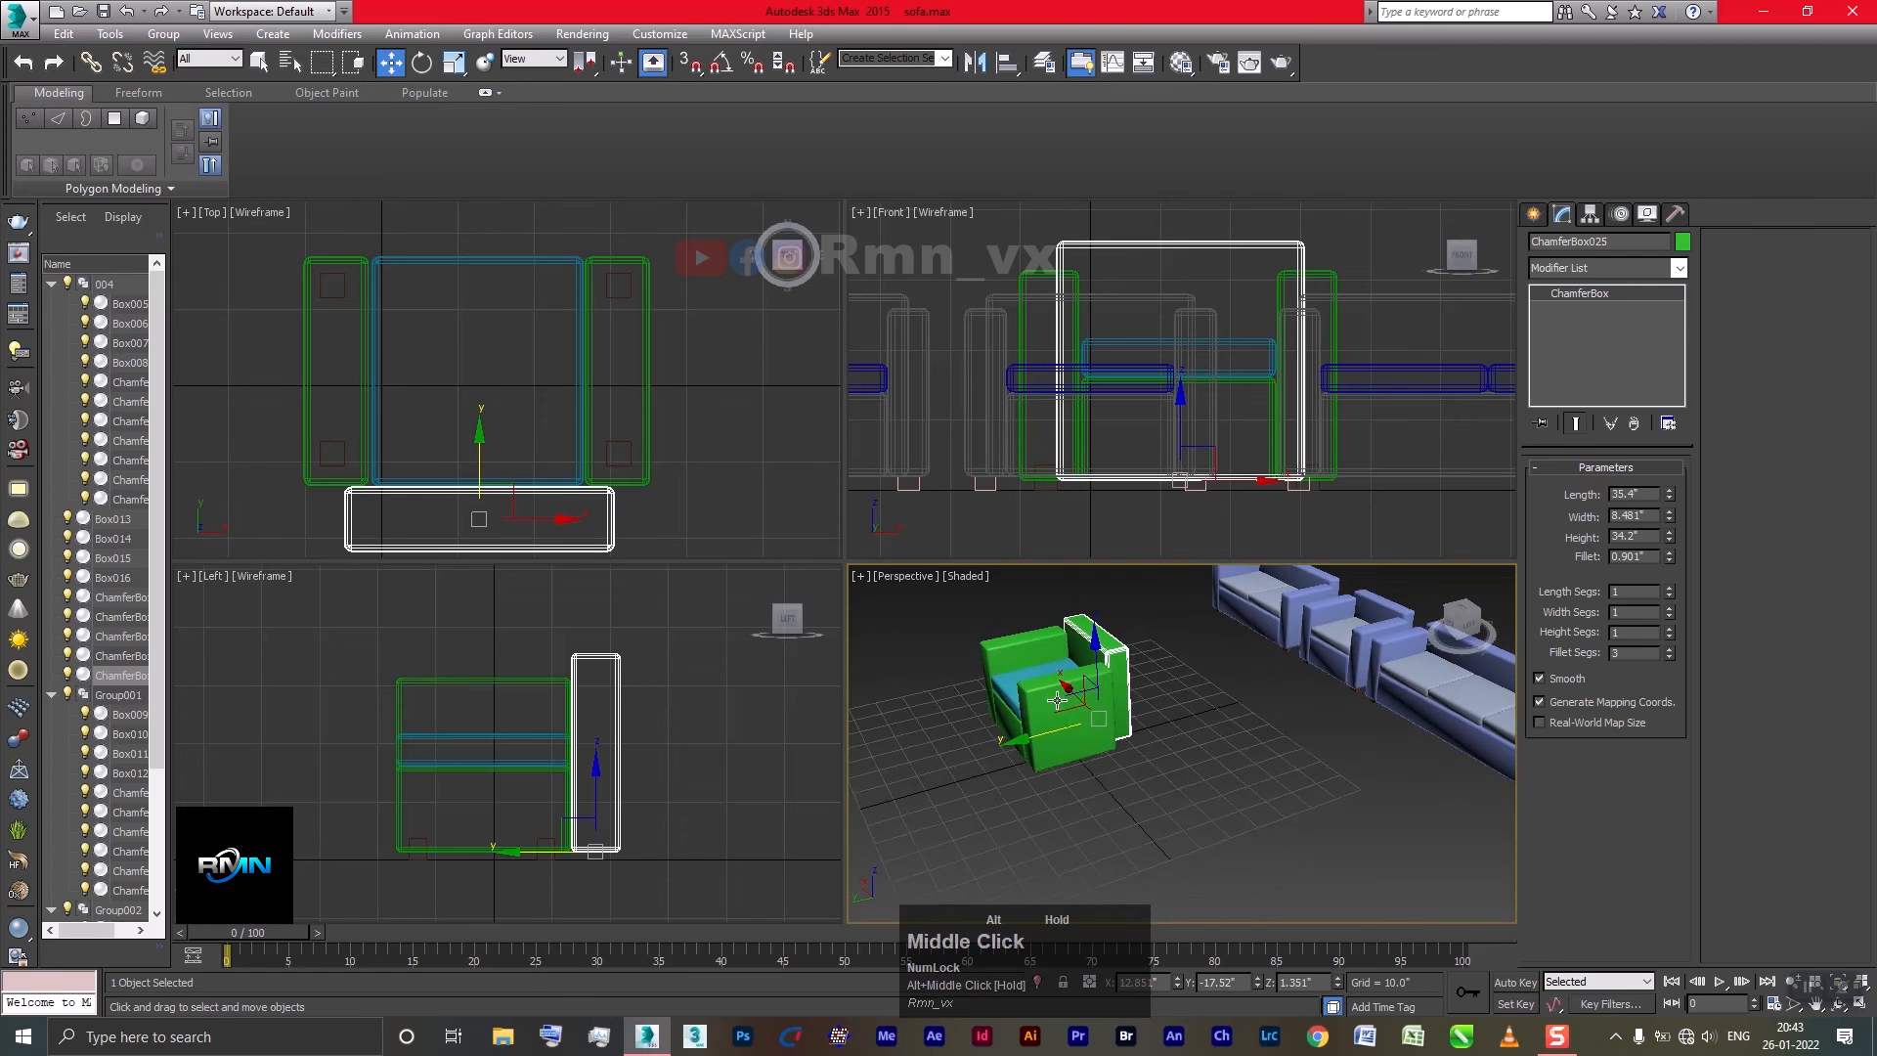
pyautogui.click(1369, 806)
# Maximize the Perspective view and widen the seat base under the cushion to about 76.3 inches
pyautogui.keyDown('alt'); pyautogui.moveTo(1032, 708); pyautogui.dragTo(1228, 762, button='middle'); pyautogui.keyUp('alt')
pyautogui.hotkey('alt', 'w')
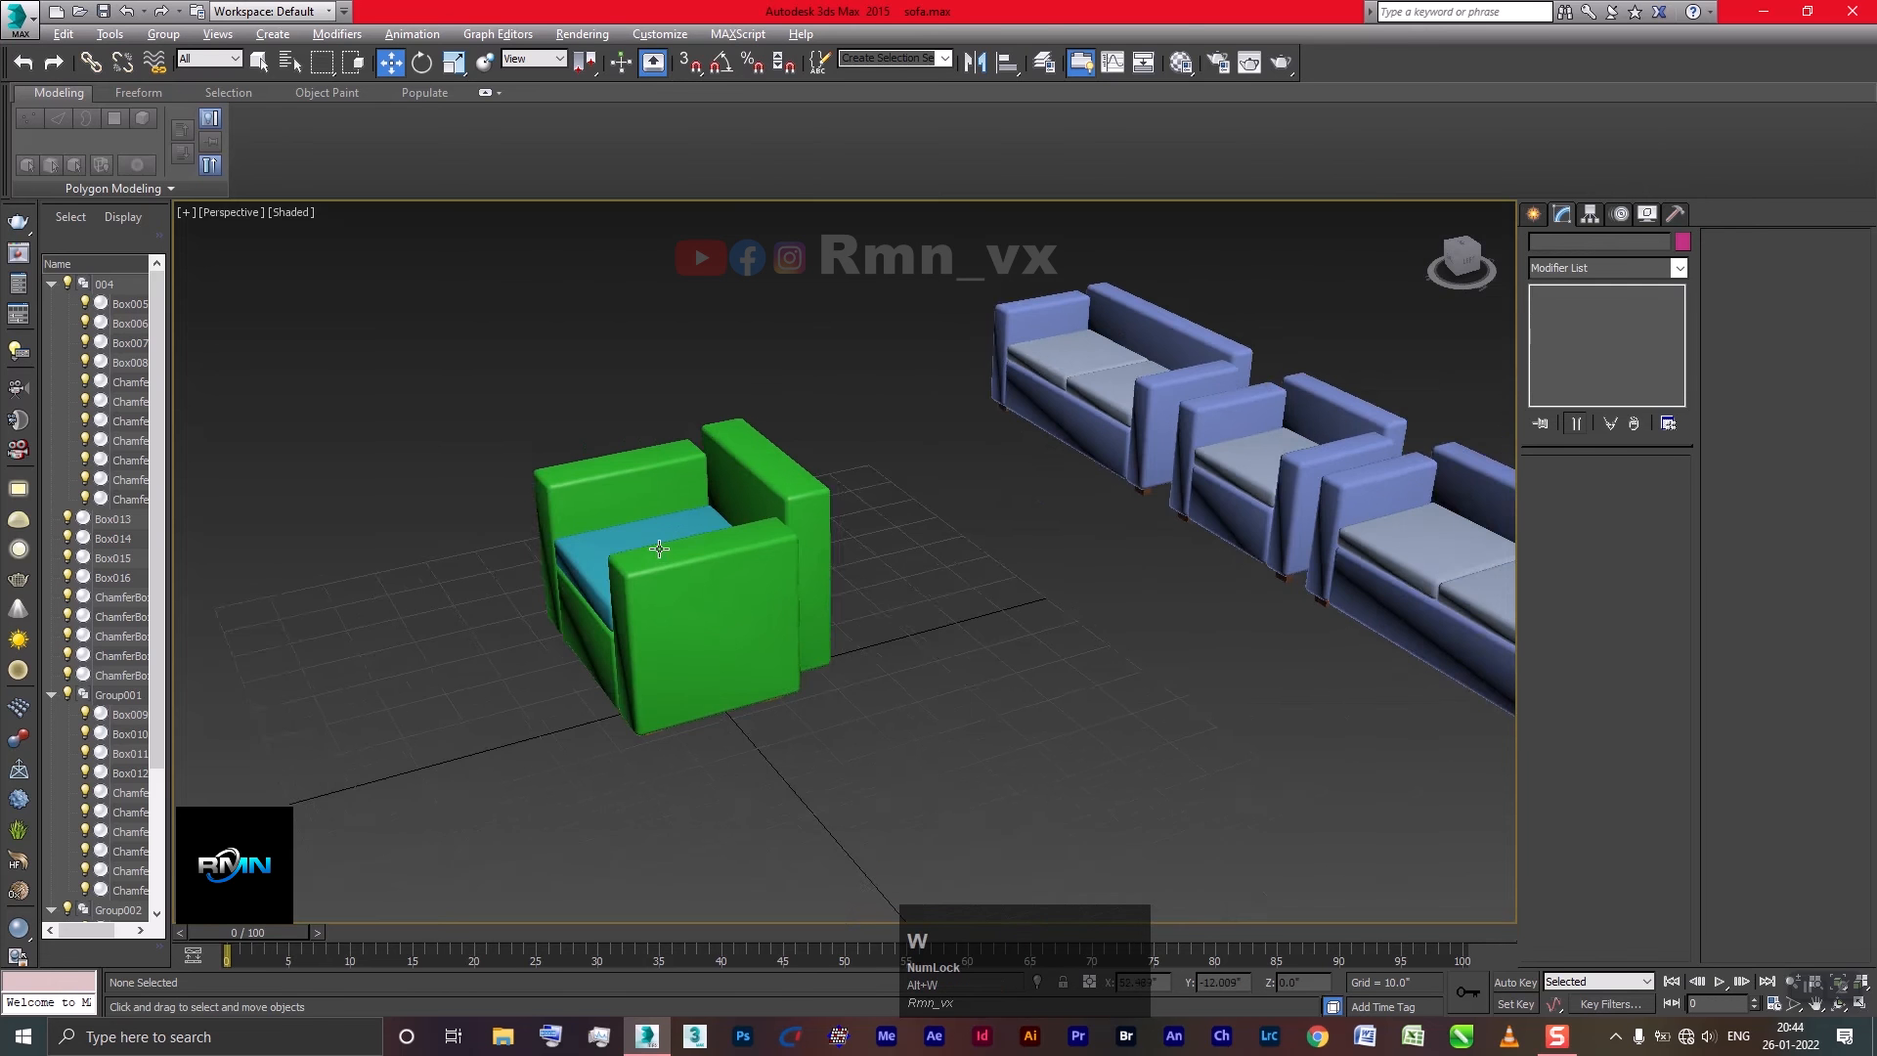
pyautogui.moveTo(653, 504); pyautogui.dragTo(840, 603, button='middle')
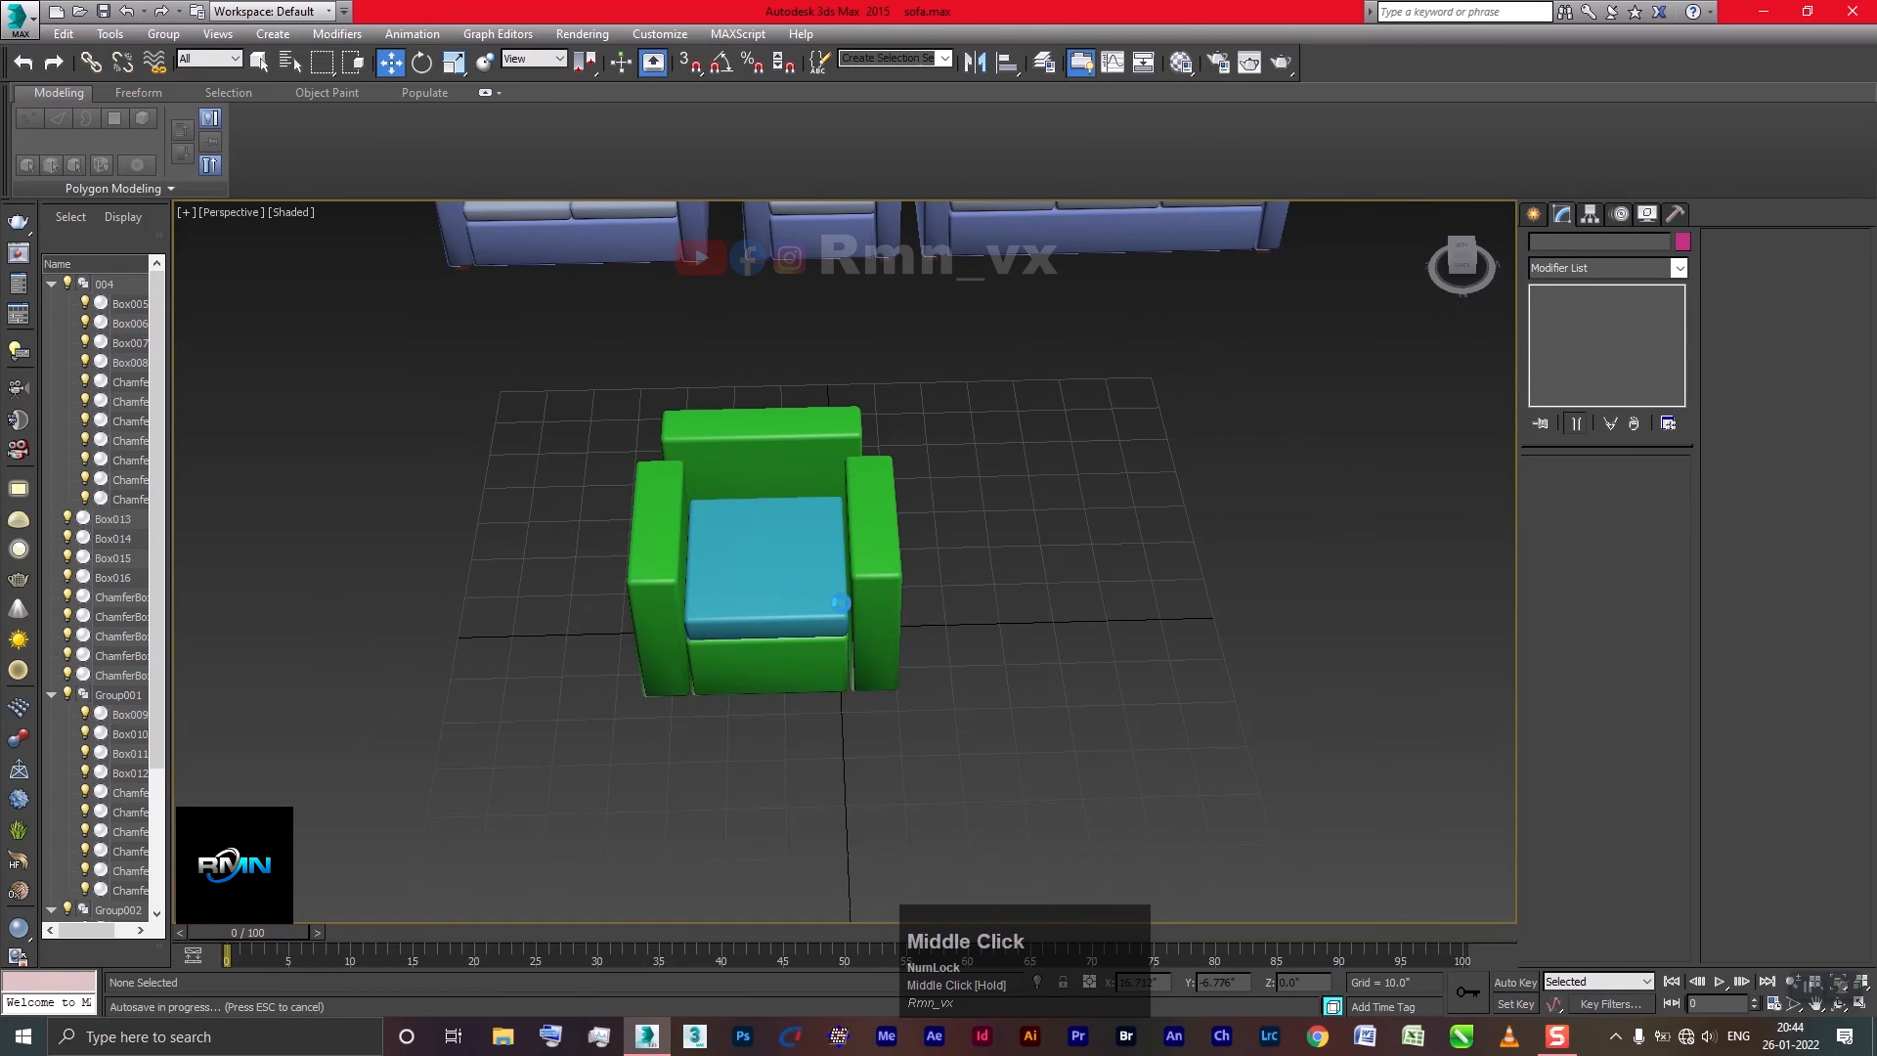
pyautogui.click(819, 649)
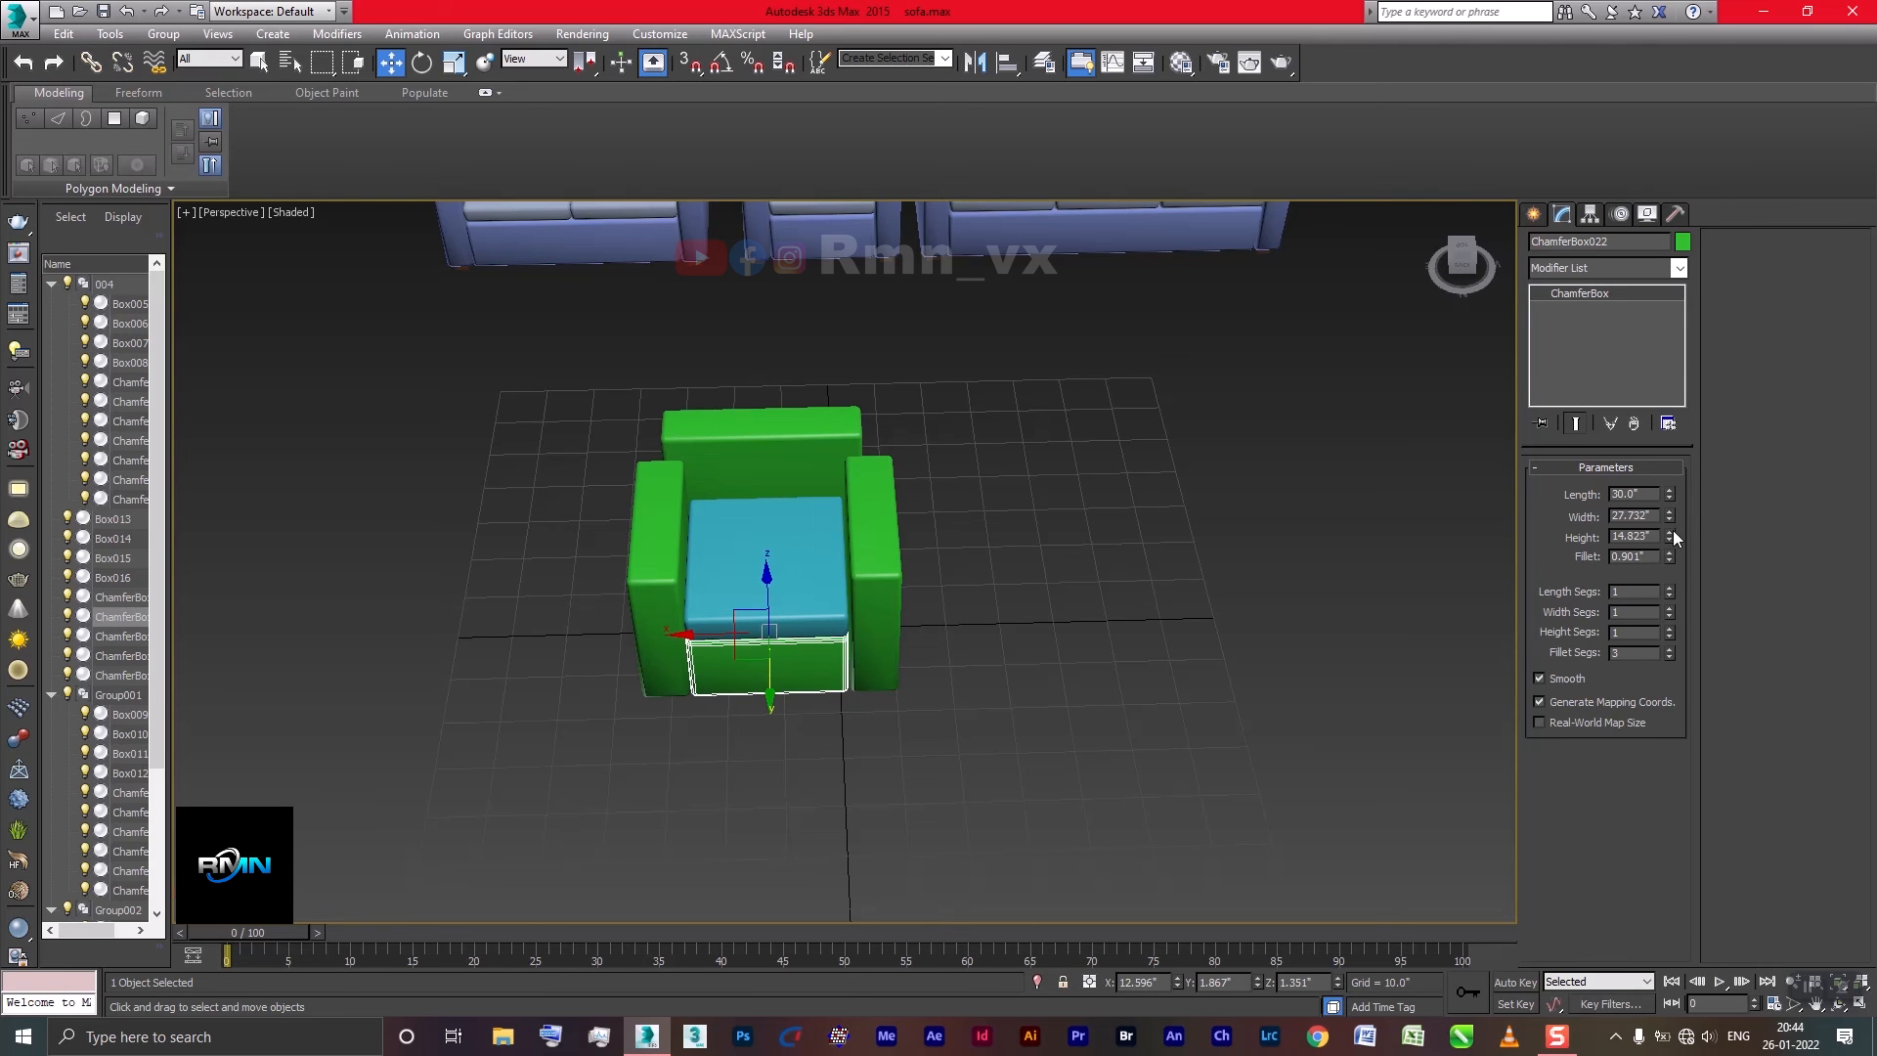
pyautogui.moveTo(1669, 513); pyautogui.dragTo(1657, 338)
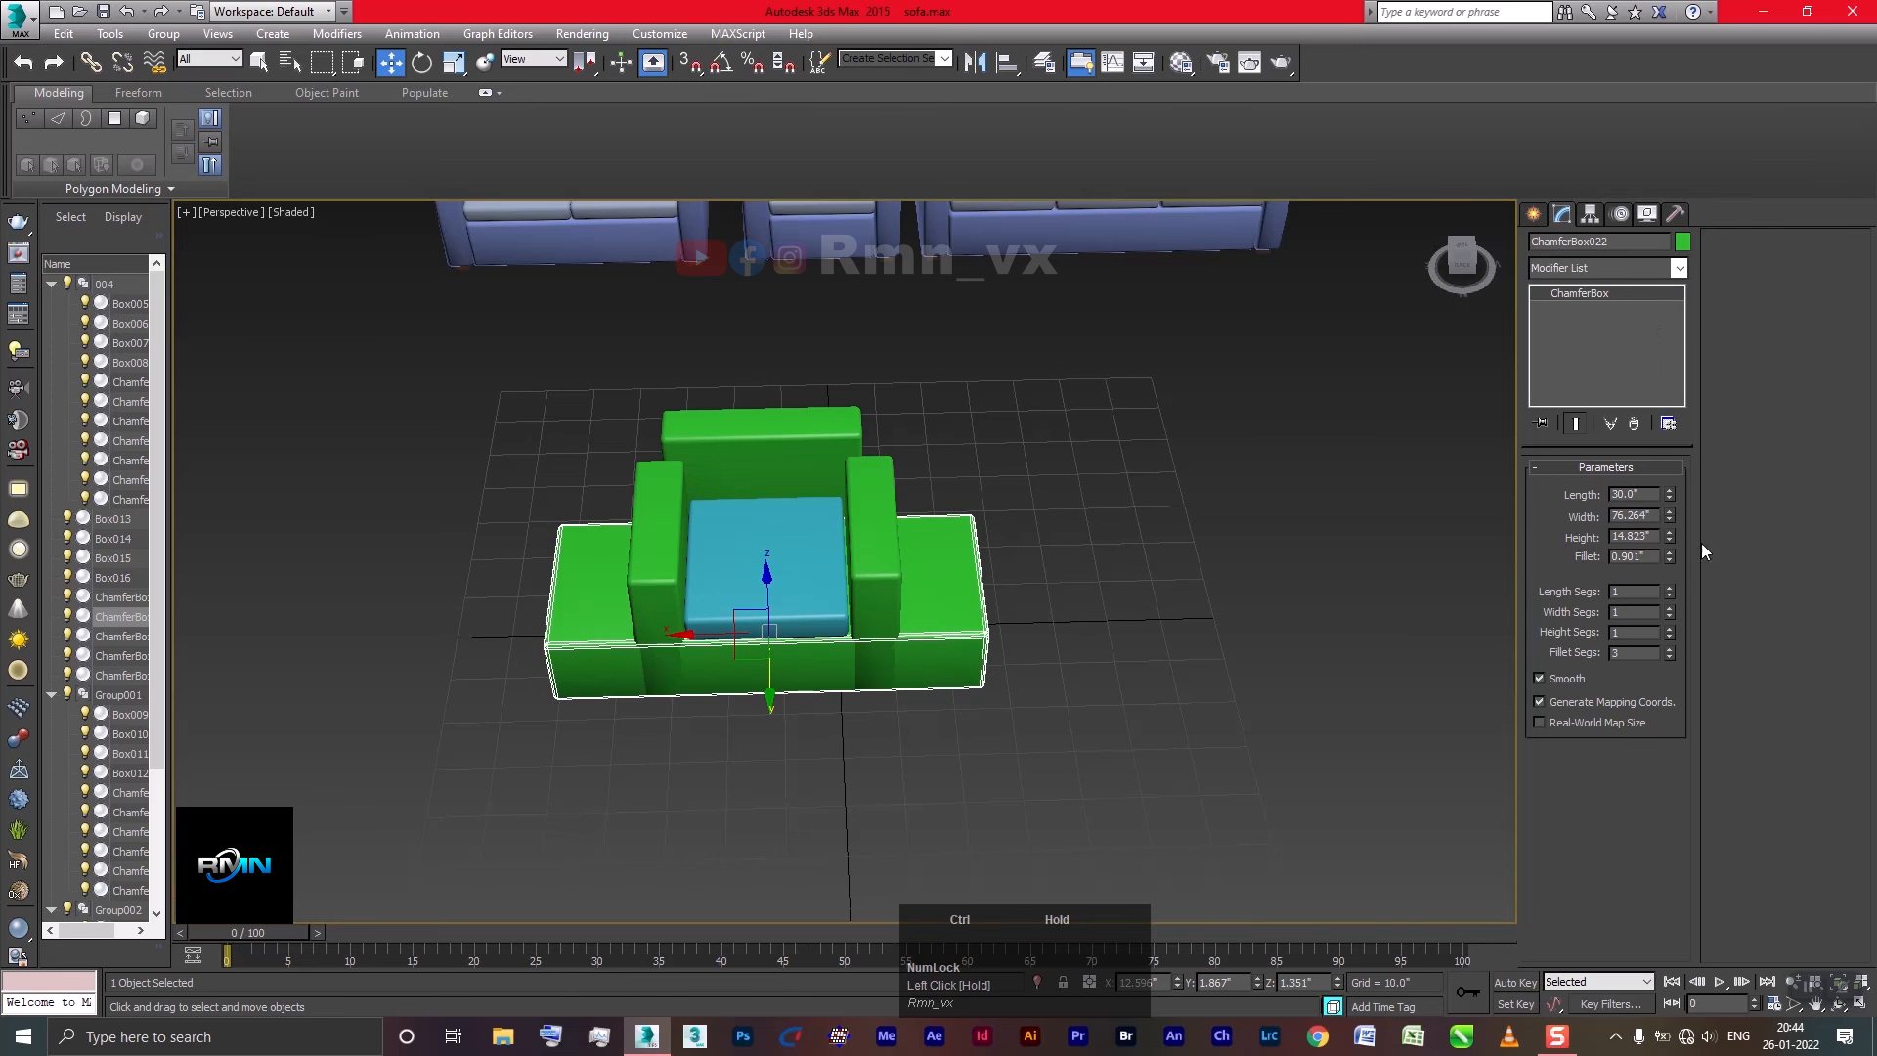
# Undo the last widening of the seat base and set its width to exactly 55 inches
pyautogui.hotkey('ctrl', 'z')
pyautogui.click(1657, 516)
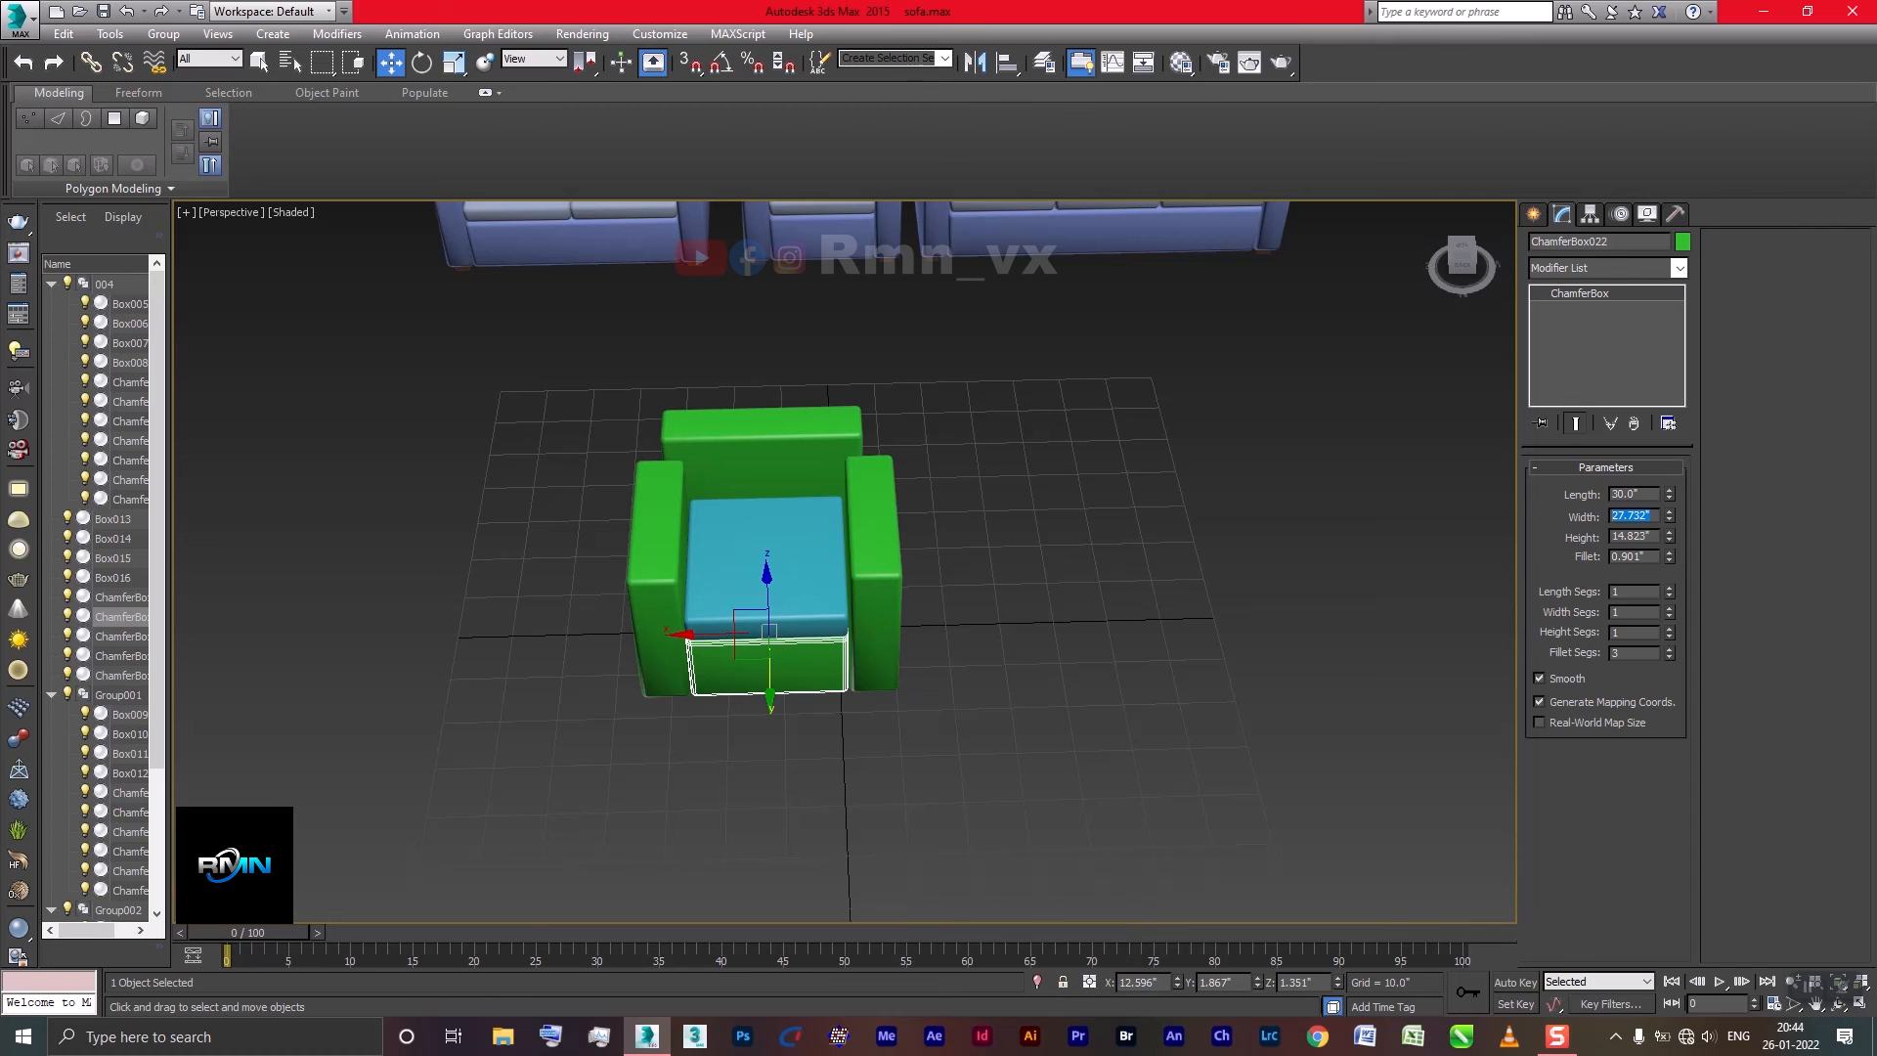
pyautogui.write('54')
pyautogui.moveTo(1636, 519); pyautogui.dragTo(1558, 511)
pyautogui.write('4')
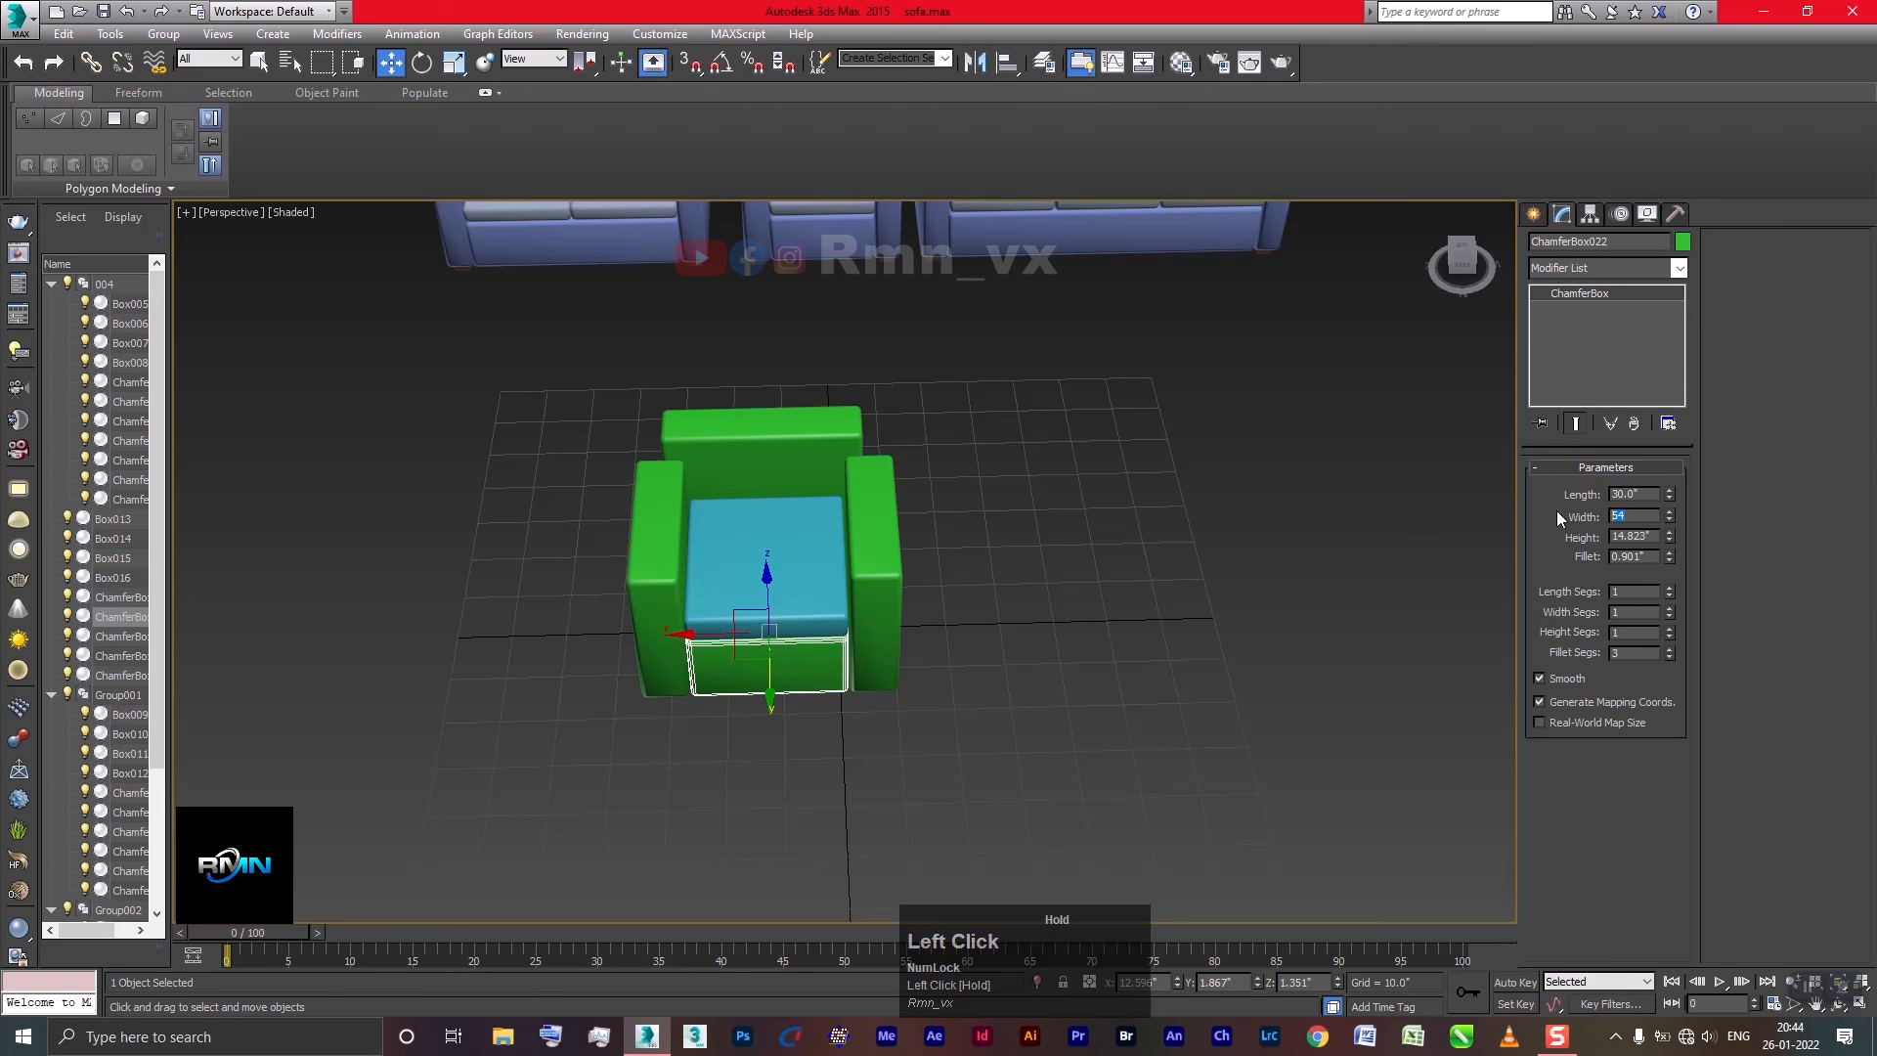
pyautogui.write('55')
pyautogui.click(1628, 535)
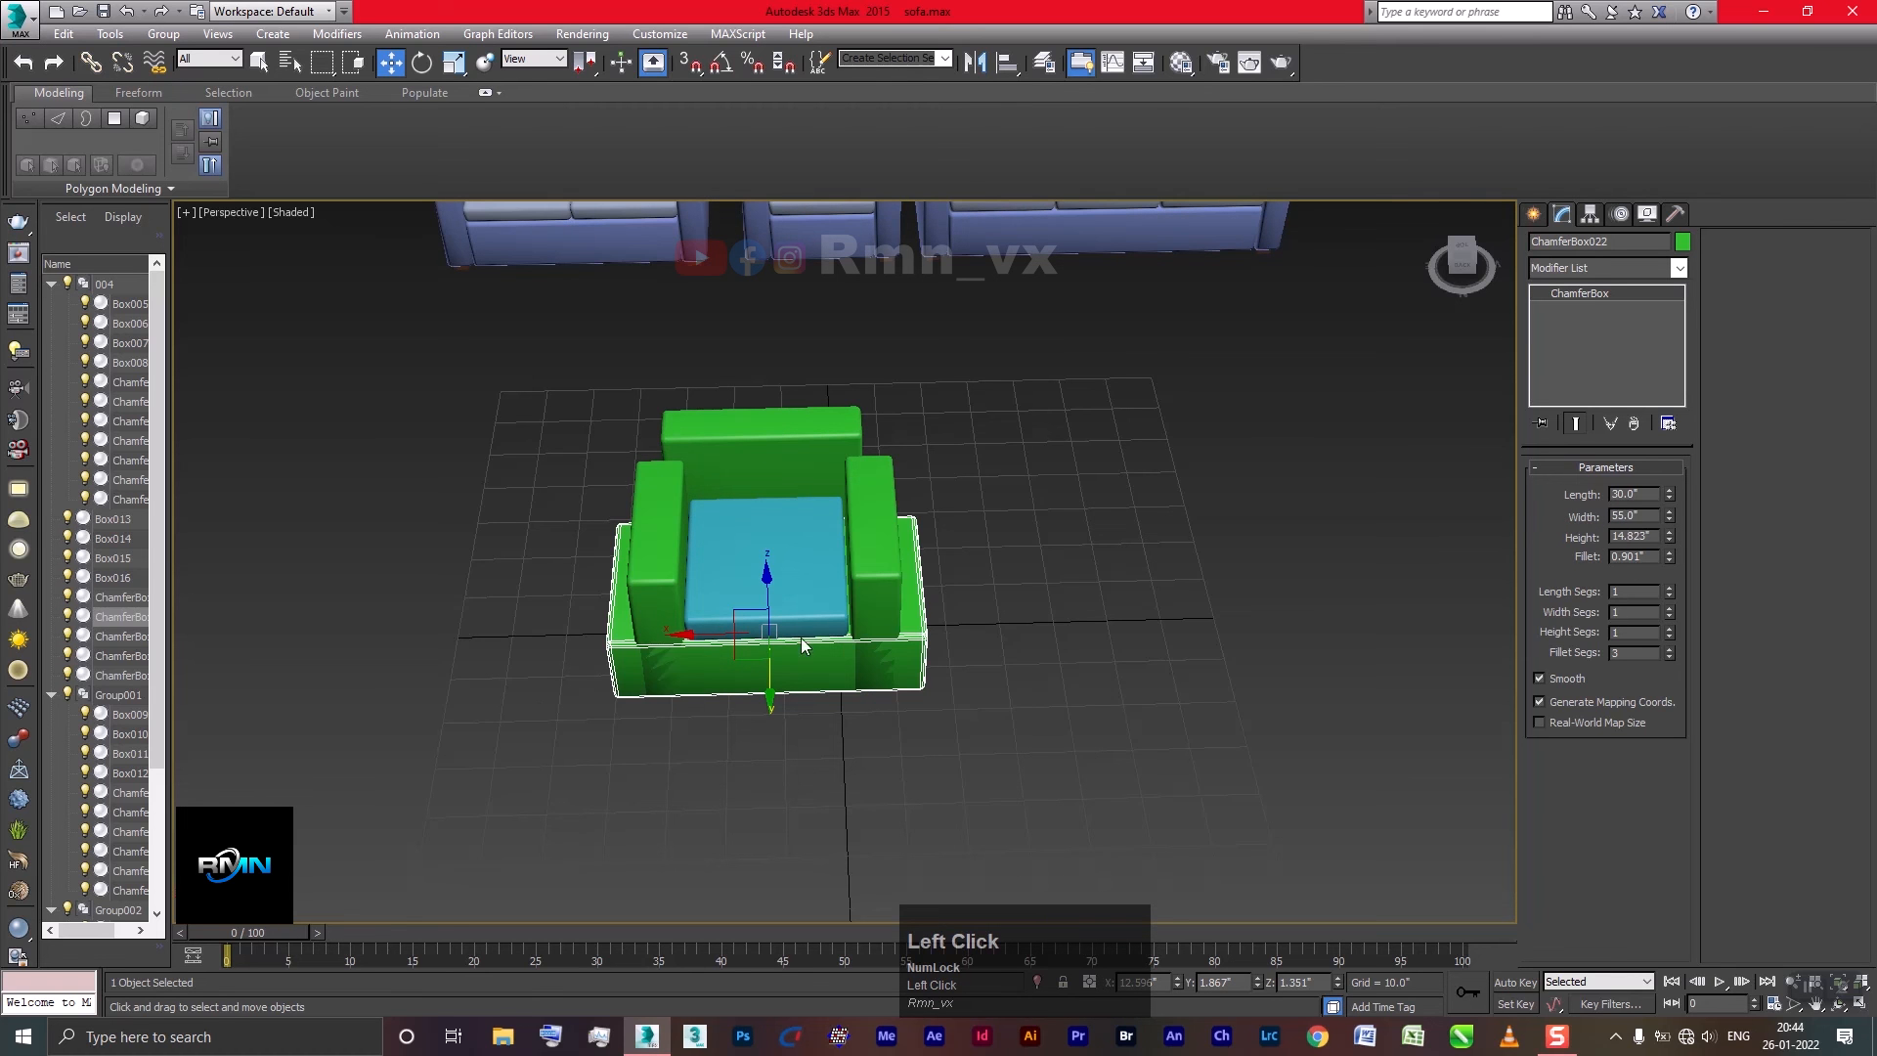
# Move both arms outward along X so that each stands at an end of the widened seat base
pyautogui.click(645, 482)
pyautogui.moveTo(612, 636); pyautogui.dragTo(539, 636)
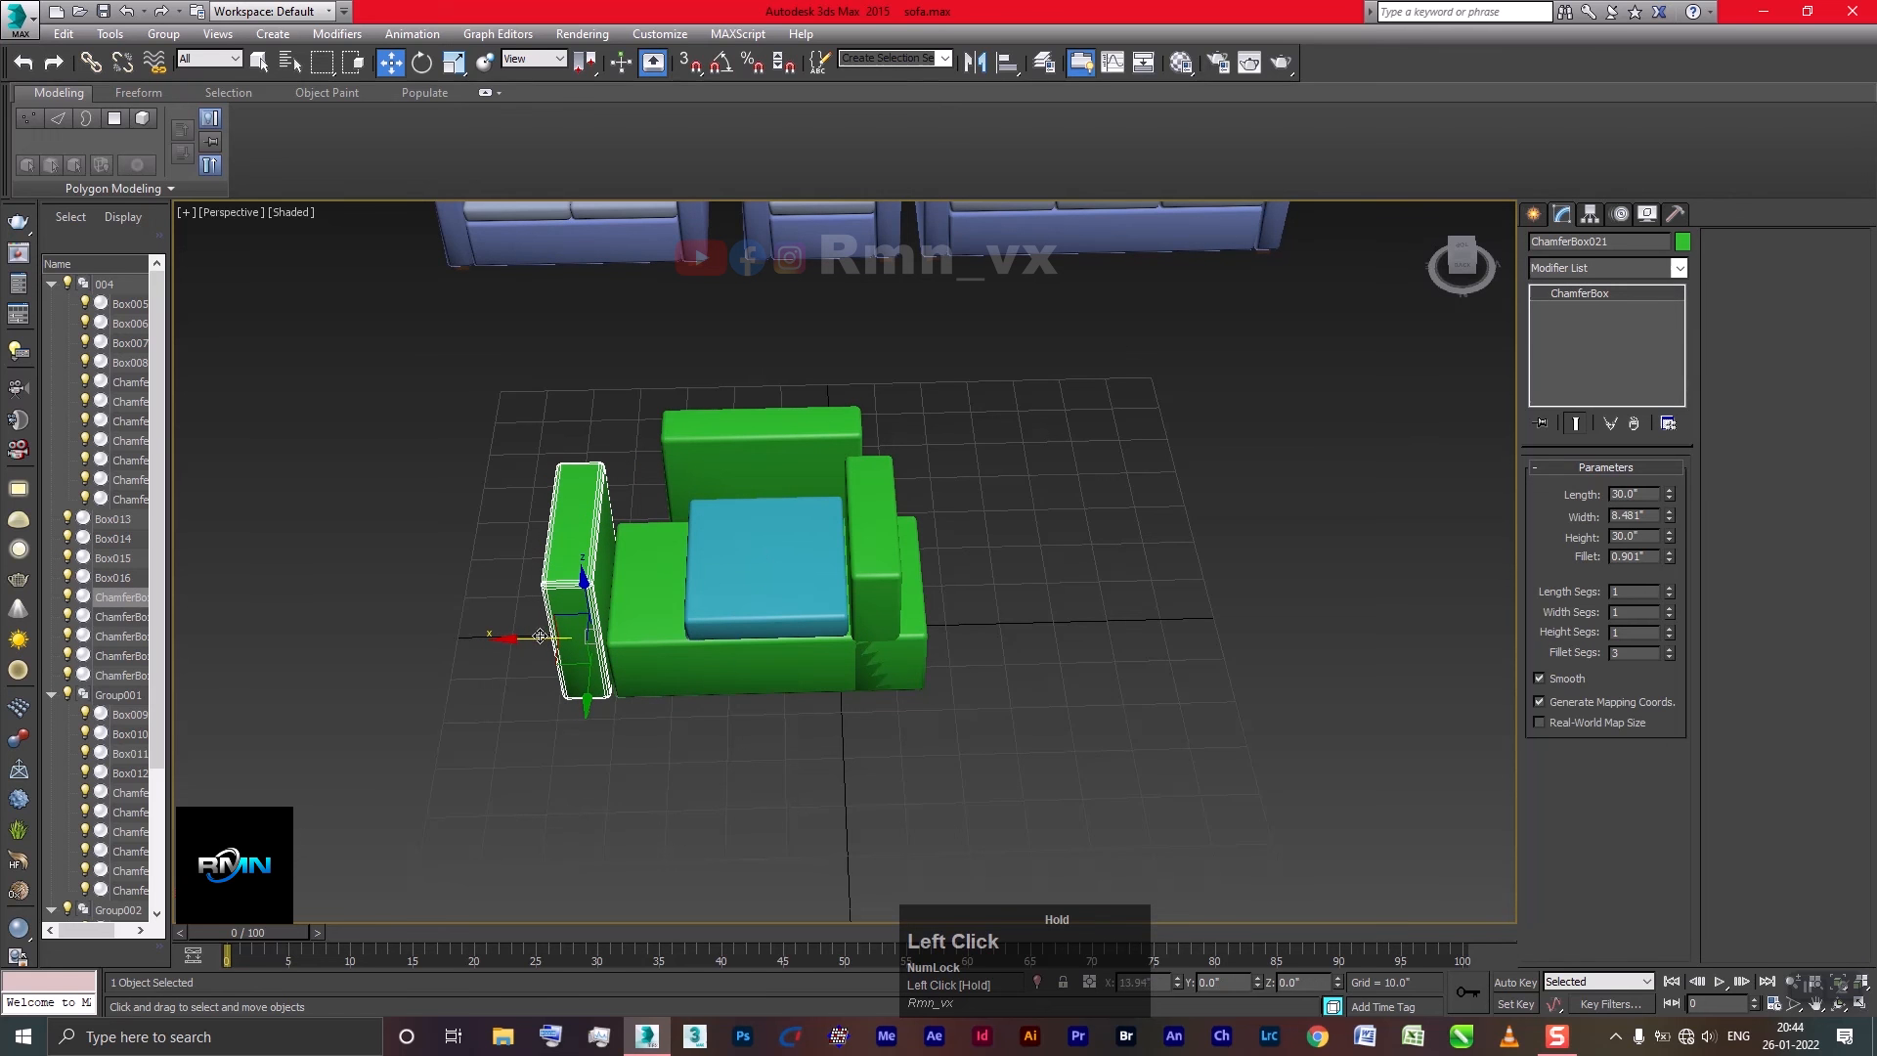
pyautogui.click(877, 467)
pyautogui.moveTo(819, 638); pyautogui.dragTo(898, 648)
# Lengthen the backrest to about 64.8 inches, nudge the -X arm tight against the seat base, and clear the selection
pyautogui.click(802, 450)
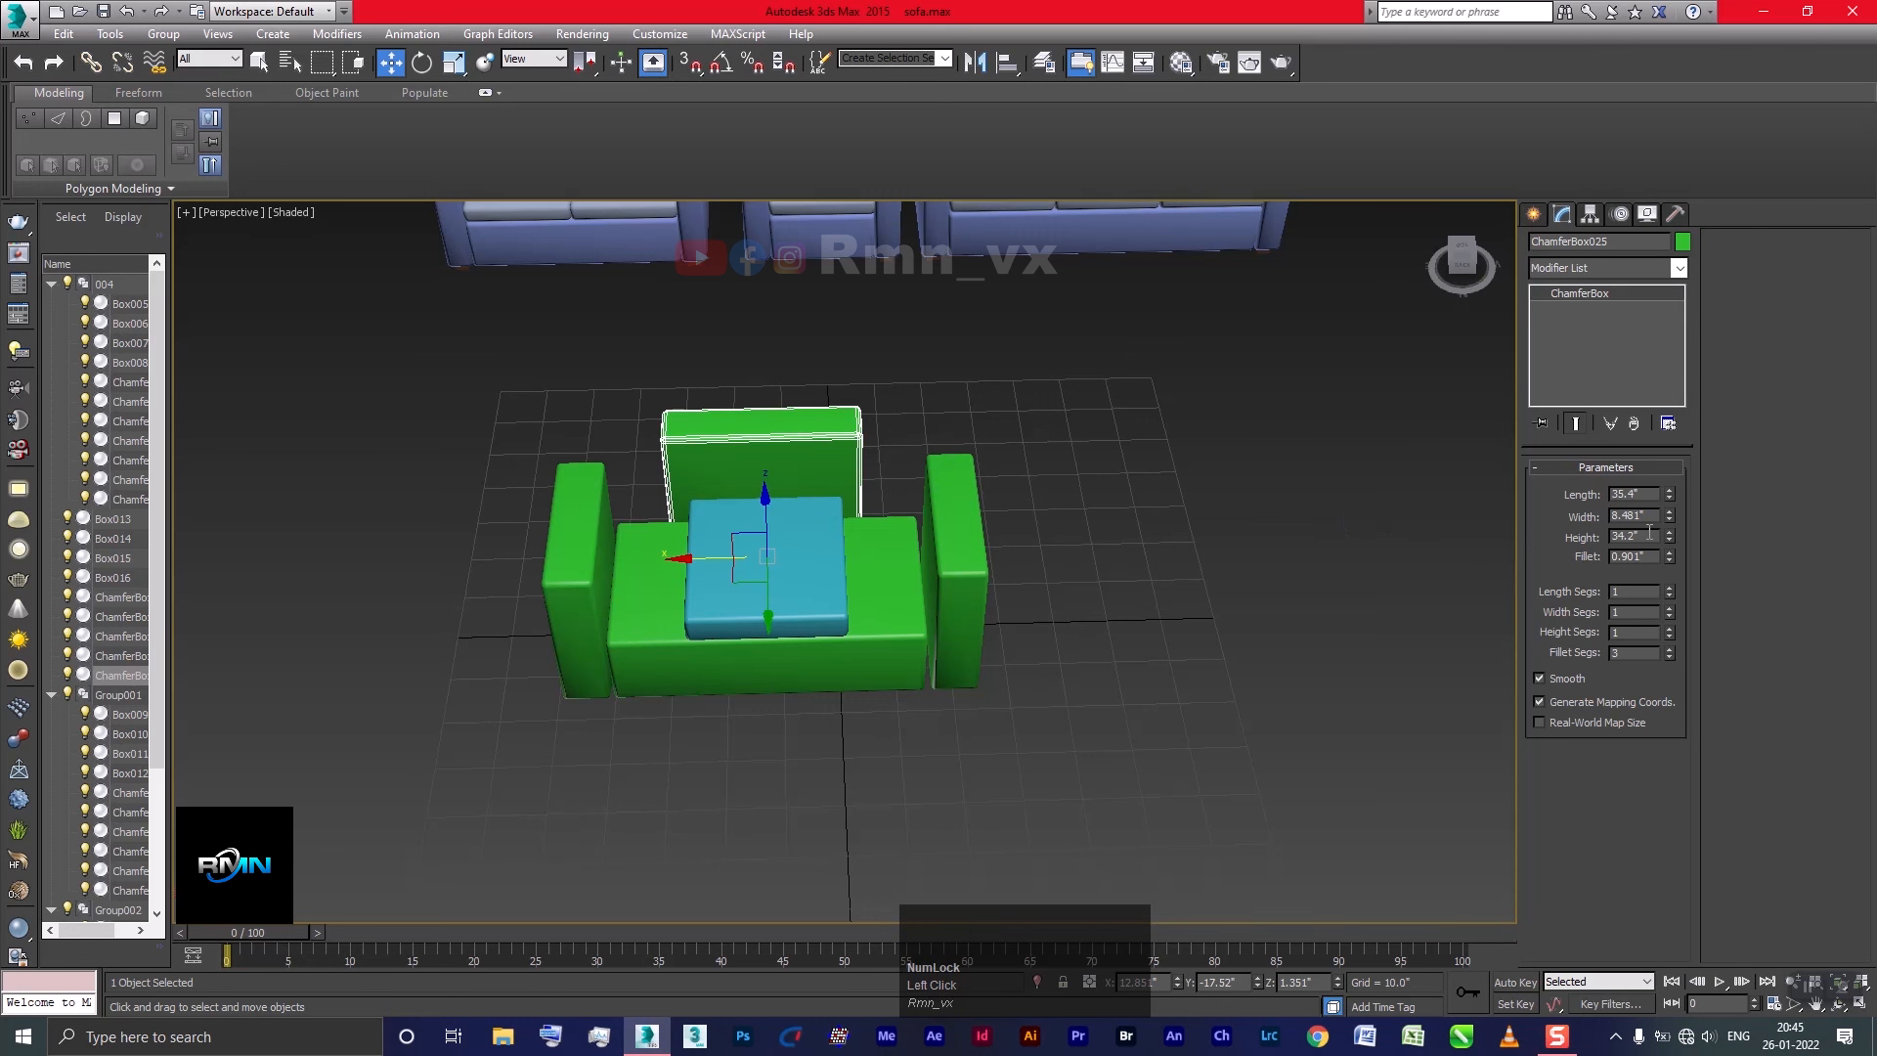
pyautogui.moveTo(1674, 494); pyautogui.dragTo(1646, 410)
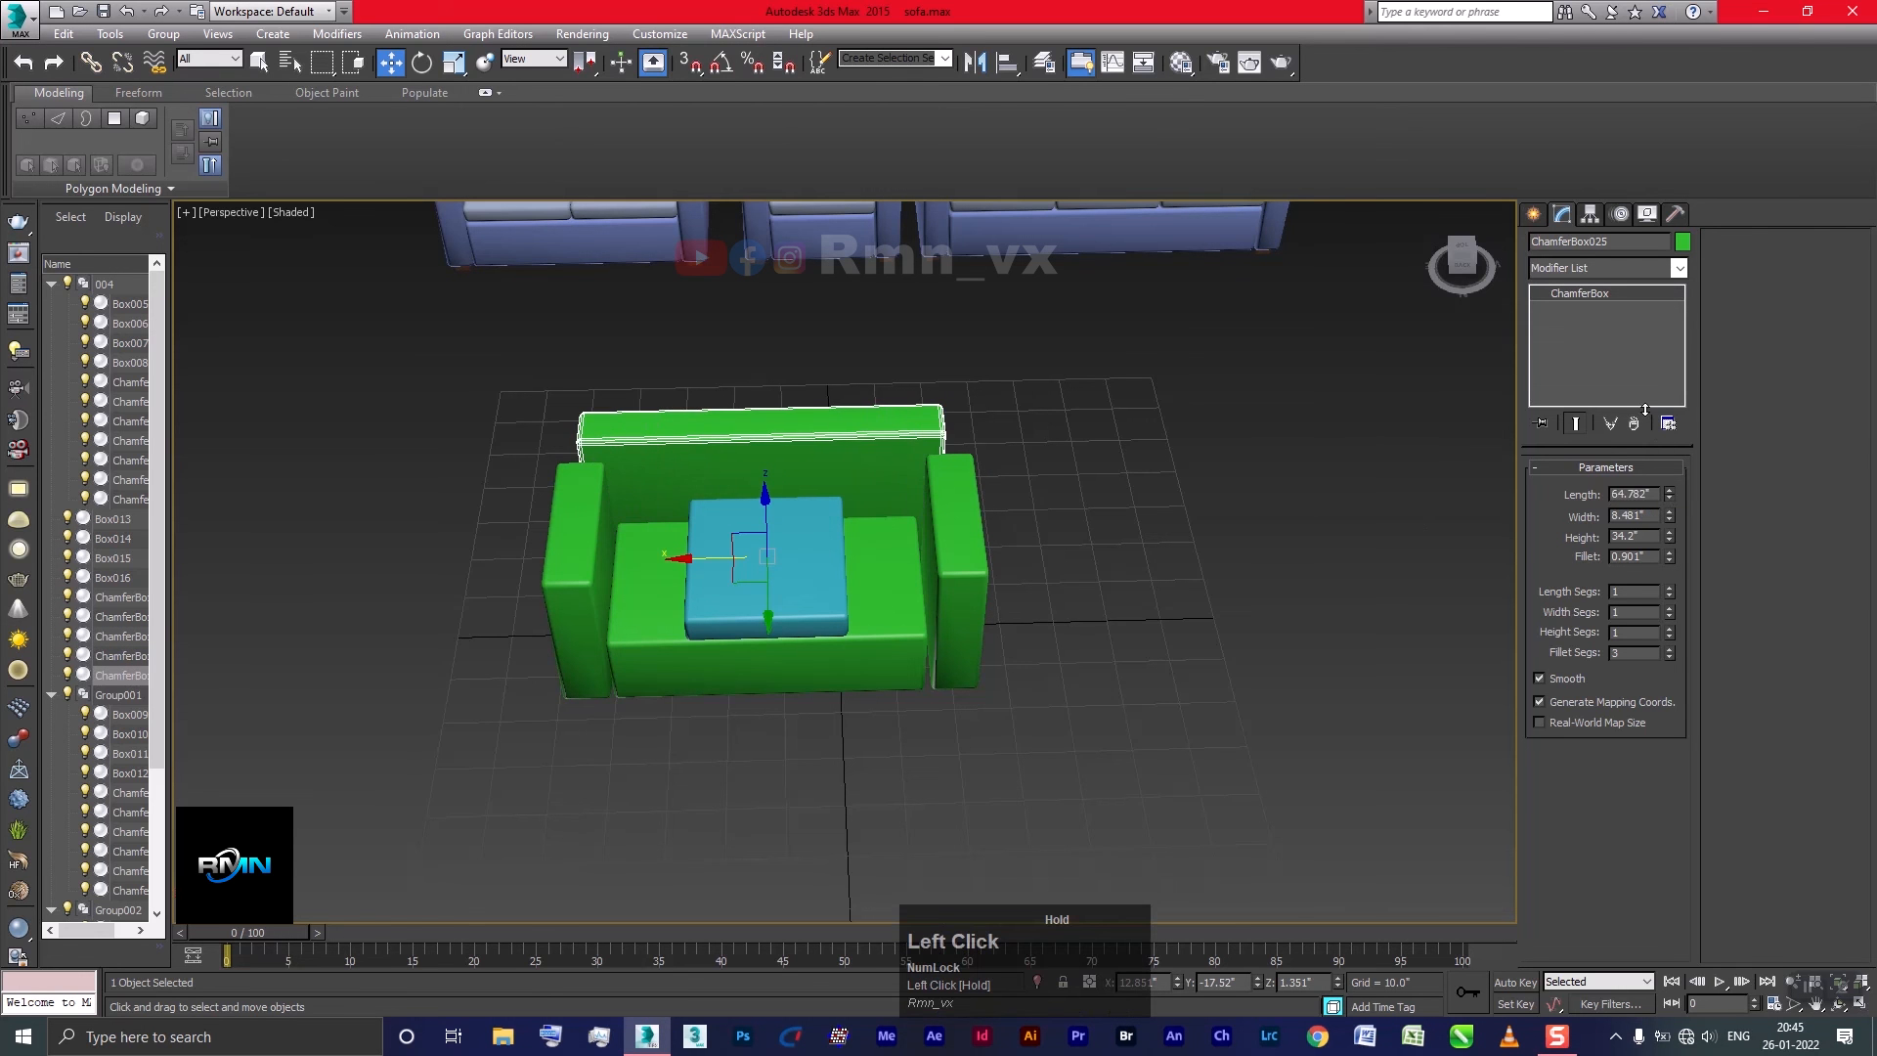
pyautogui.click(962, 587)
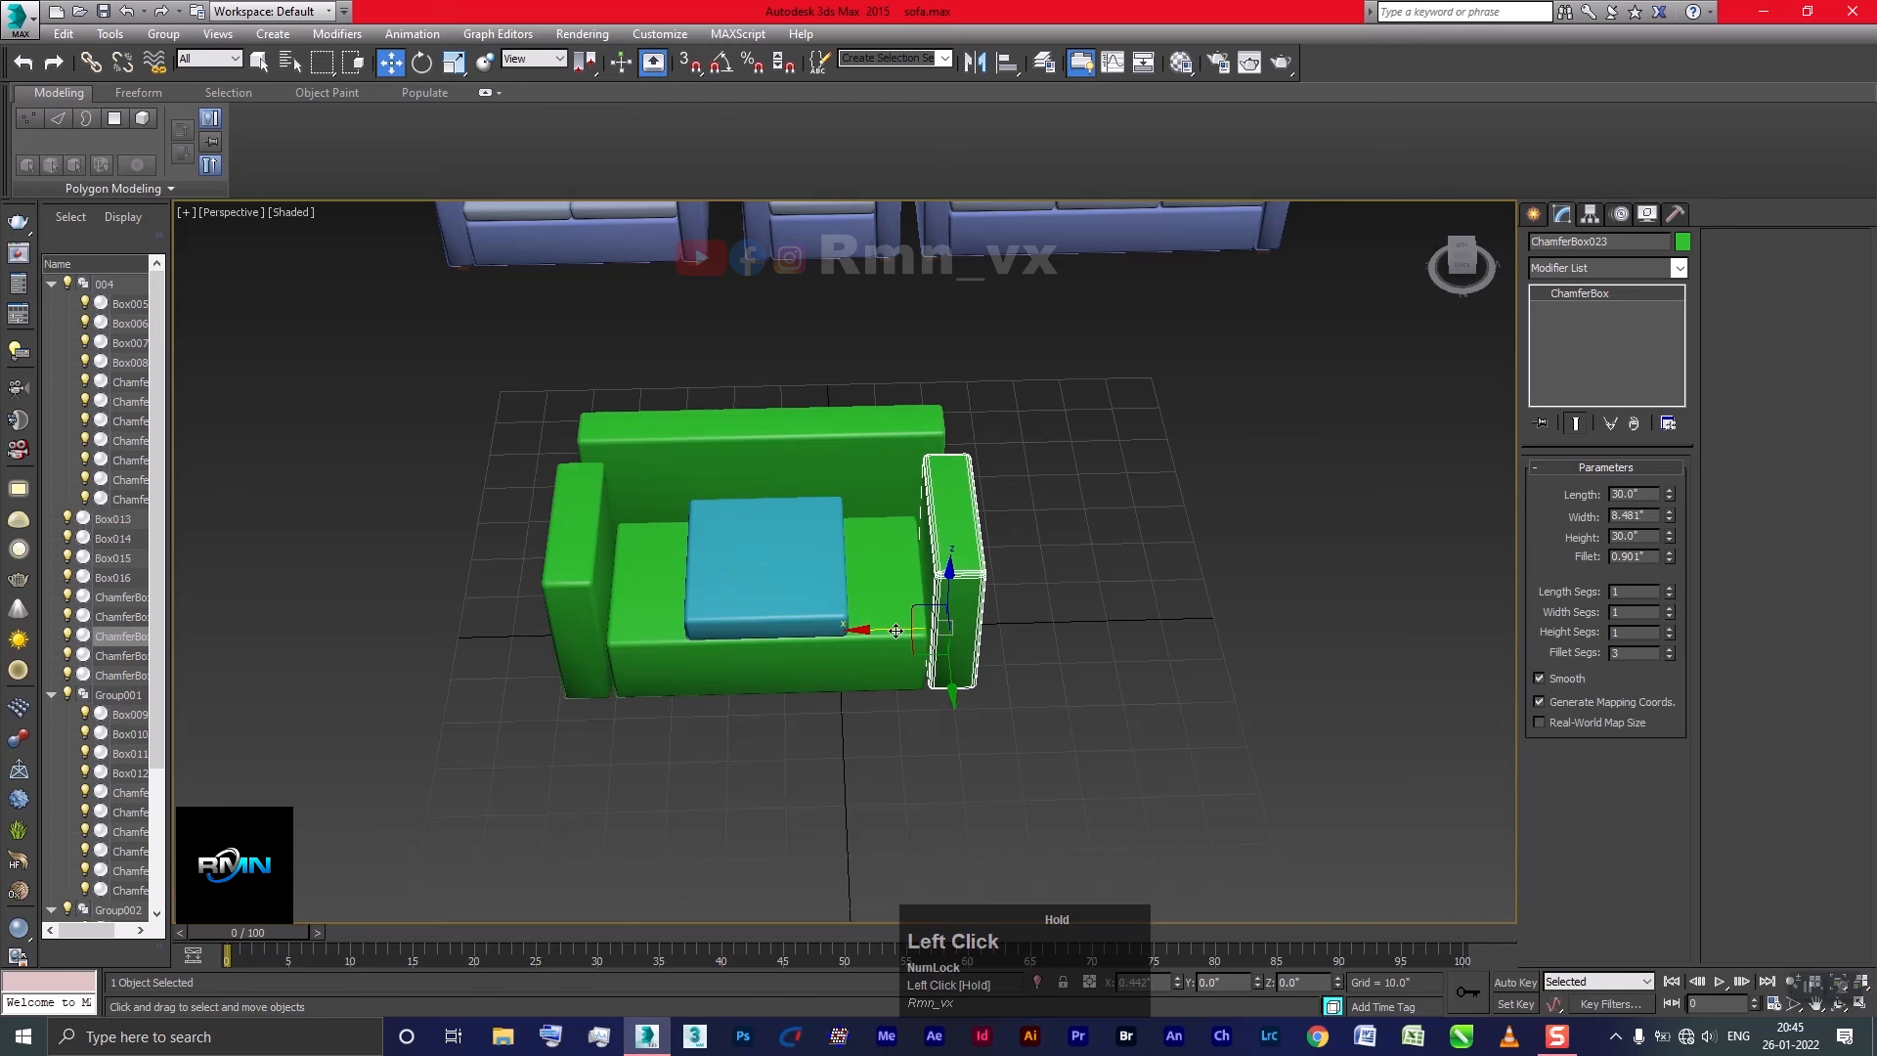
pyautogui.moveTo(896, 631); pyautogui.dragTo(892, 632)
pyautogui.click(833, 685)
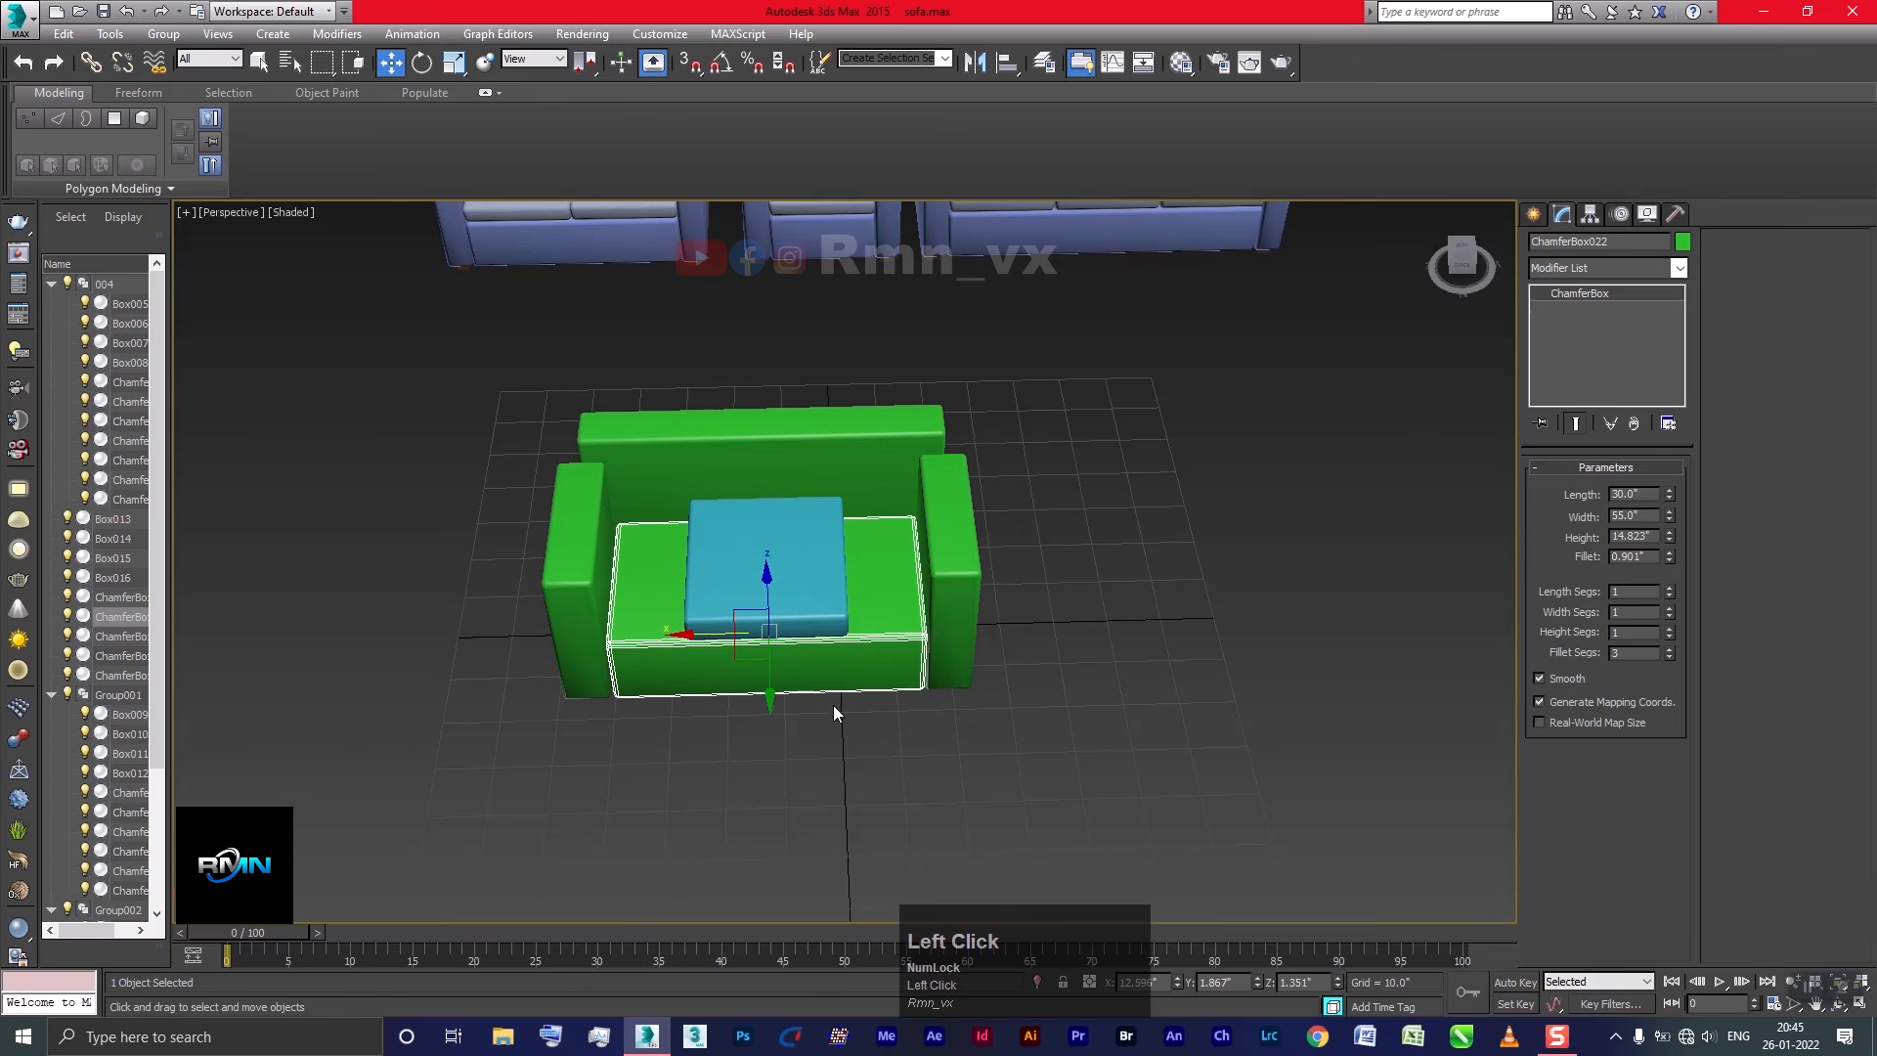
pyautogui.click(919, 713)
# Shift the cushion to the +X half of the seat base and clone it as one instance onto the other half
pyautogui.hotkey('alt', 'w')
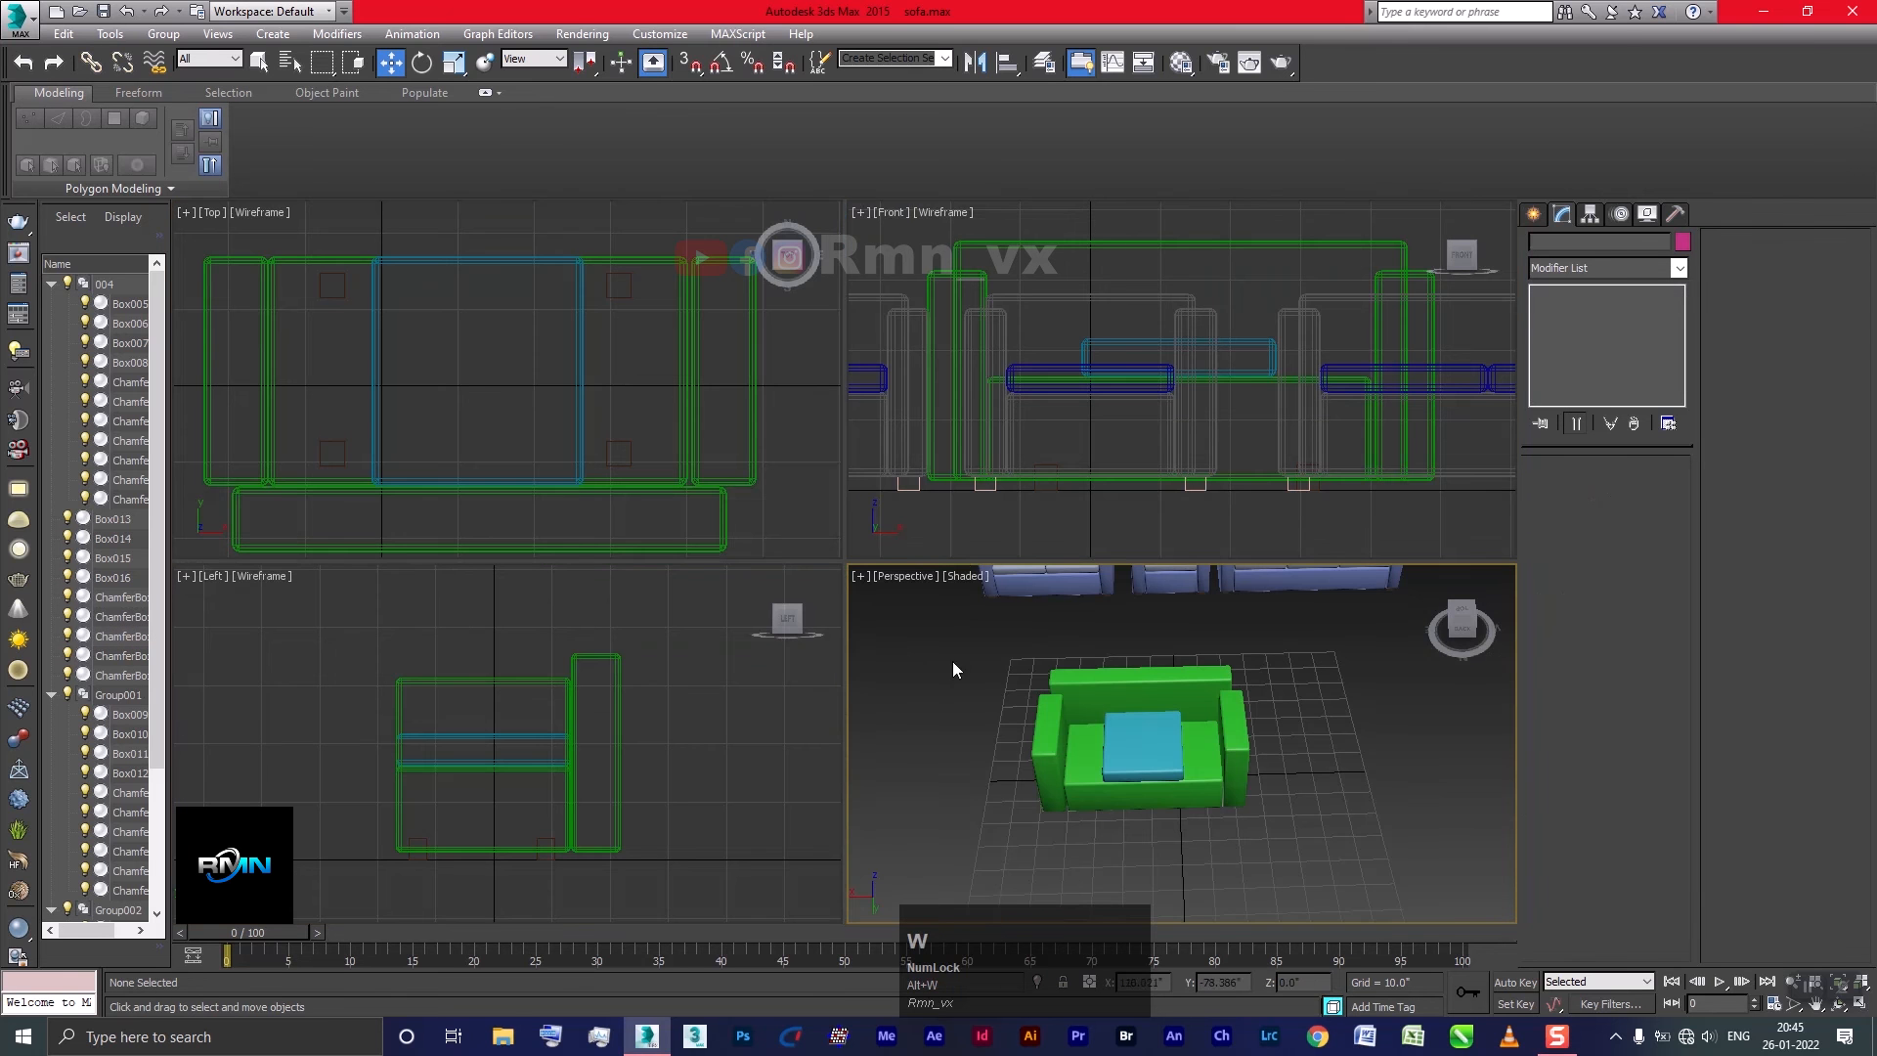
pyautogui.click(1164, 342)
pyautogui.keyDown('ctrl'); pyautogui.keyDown('alt'); pyautogui.moveTo(1183, 743); pyautogui.dragTo(1183, 722, button='middle'); pyautogui.keyUp('alt'); pyautogui.keyUp('ctrl')
pyautogui.moveTo(1147, 768)
pyautogui.mouseDown()
pyautogui.moveTo(1040, 770)
pyautogui.moveTo(1234, 768)
pyautogui.mouseUp()
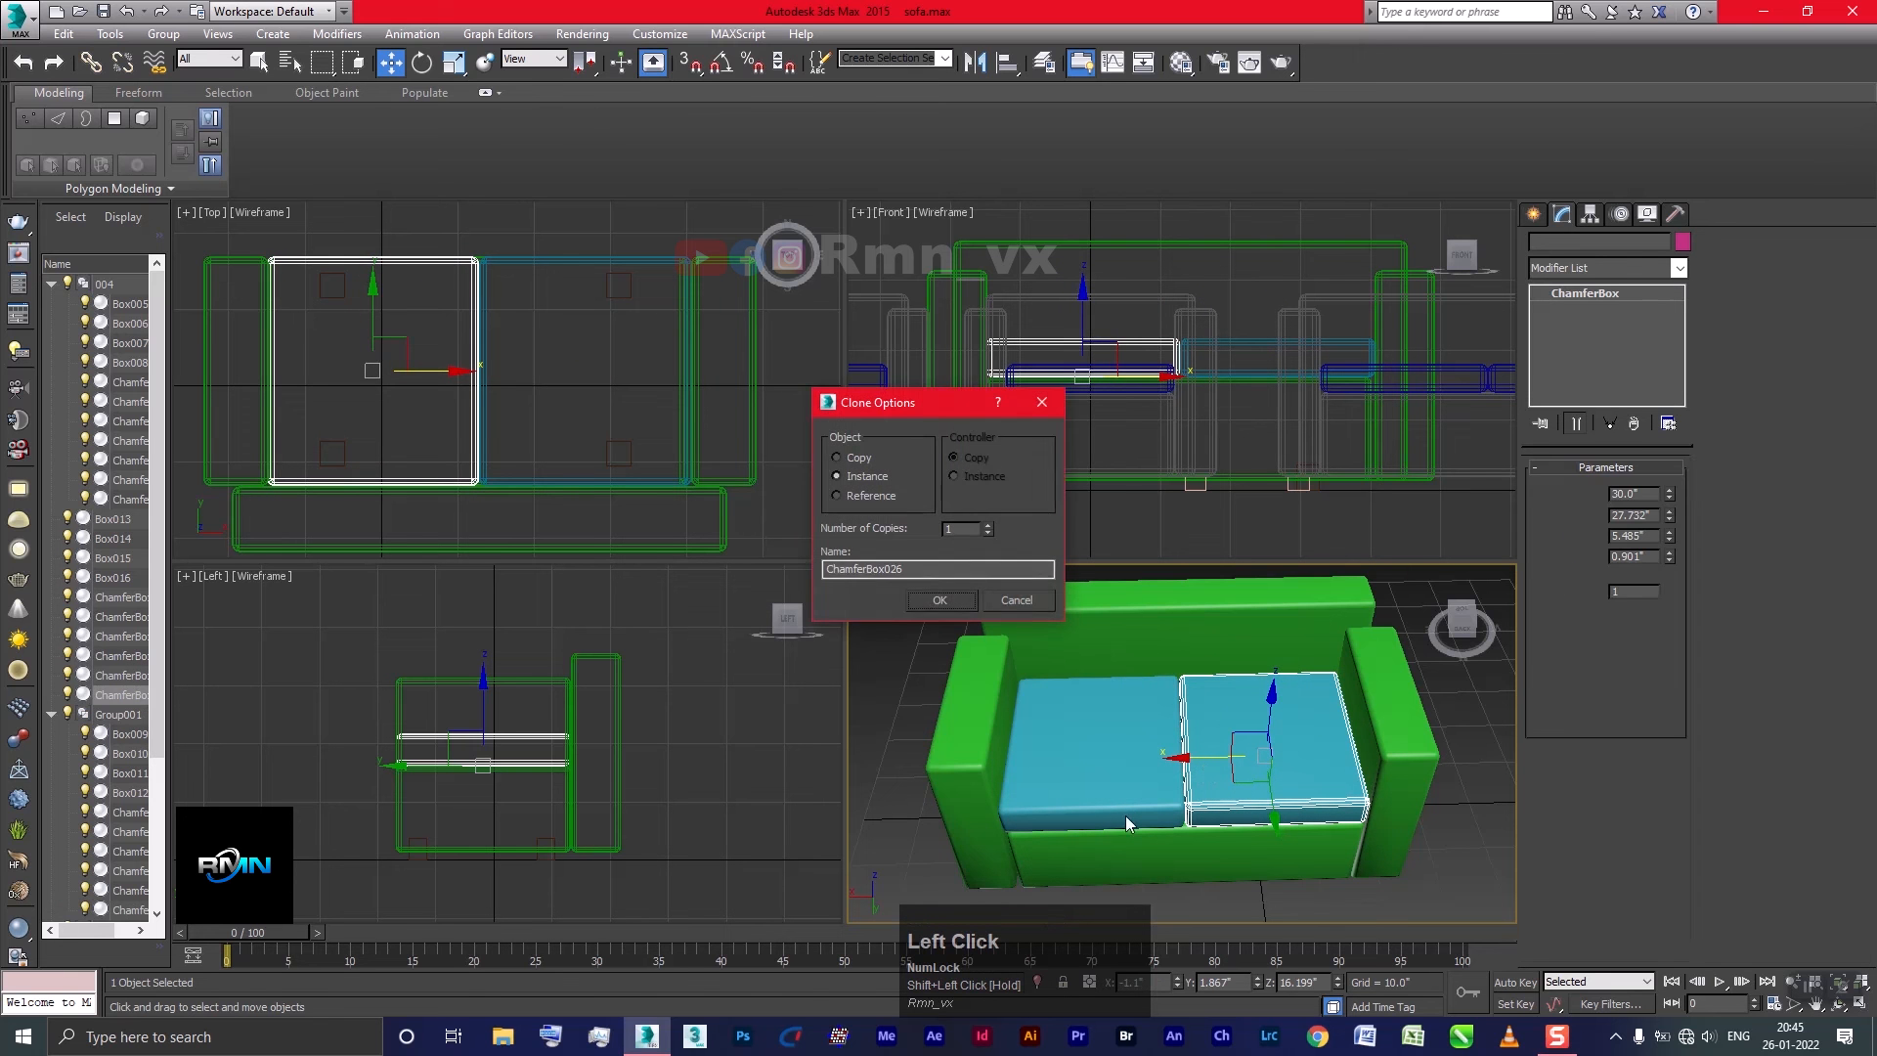
pyautogui.click(939, 600)
# Select the front and back legs nearest the +X arm and move them outward along X until they sit under that arm
pyautogui.middleClick(927, 622)
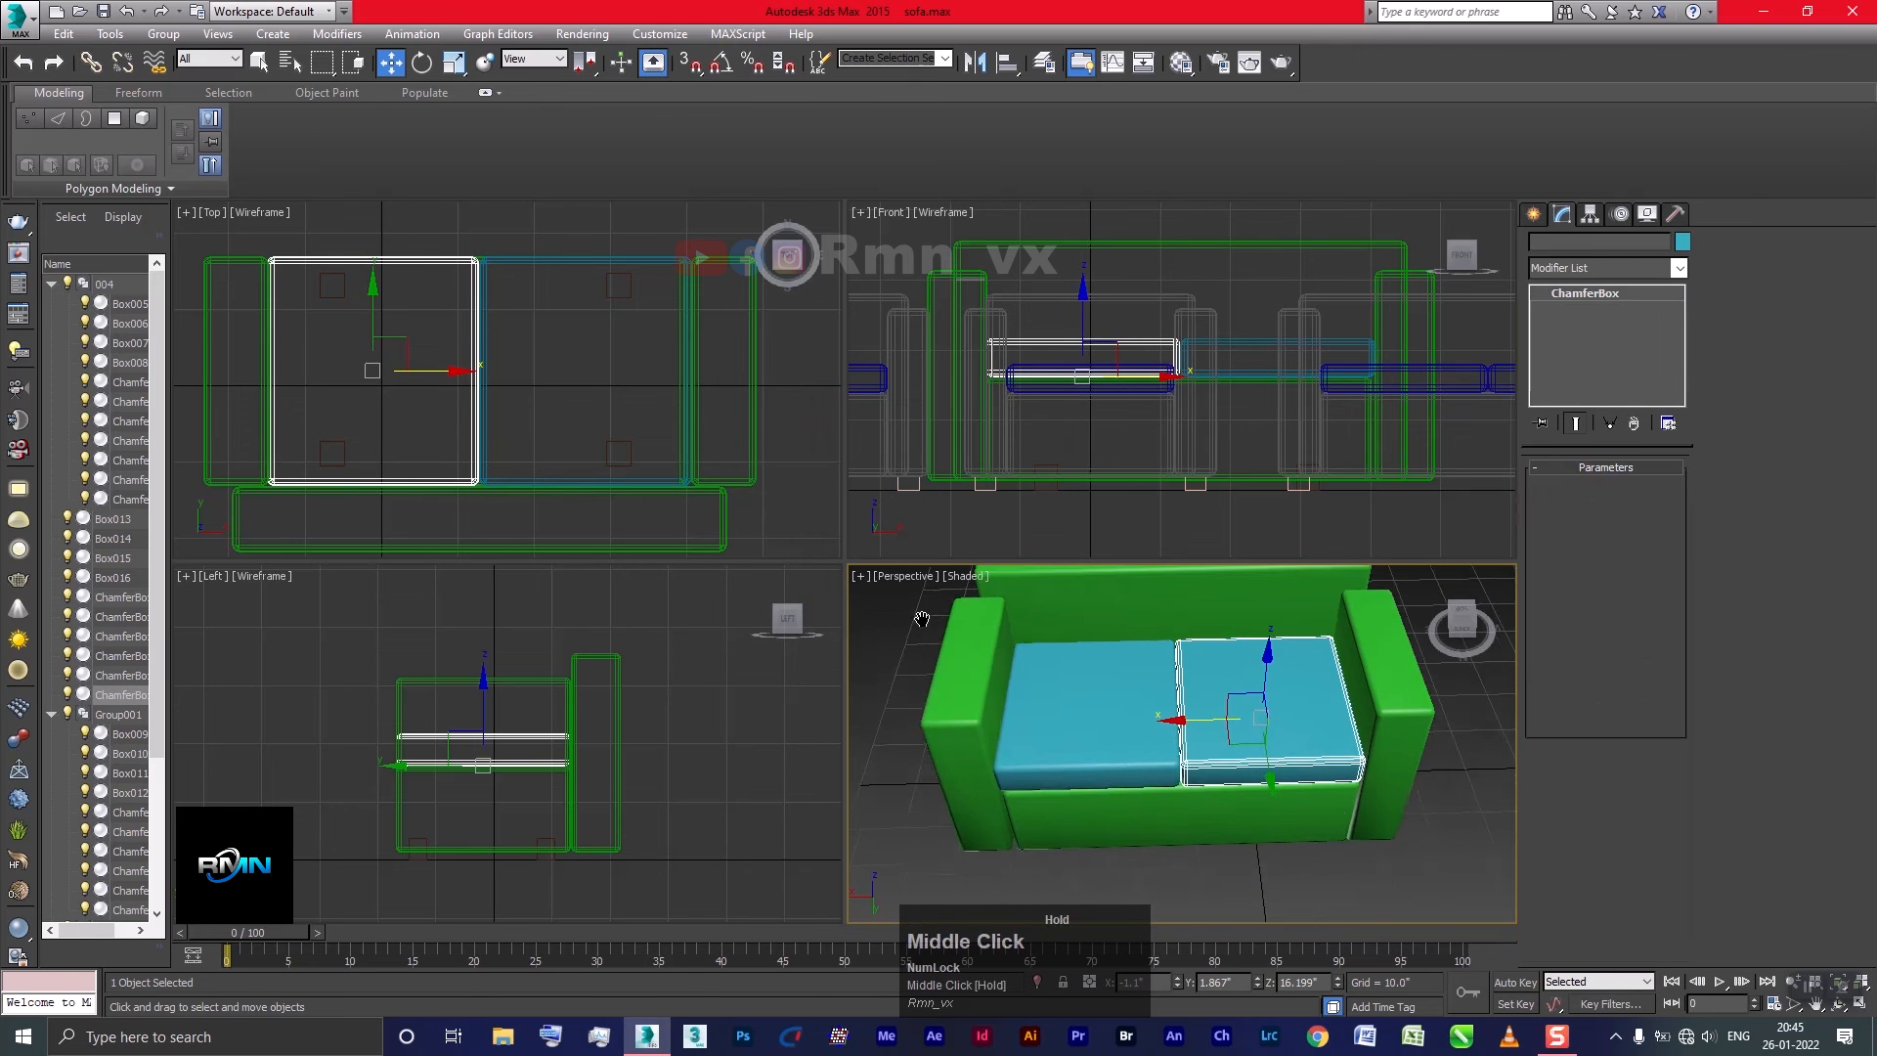
pyautogui.hotkey('alt', 'w')
pyautogui.scroll(-8, 903, 586)
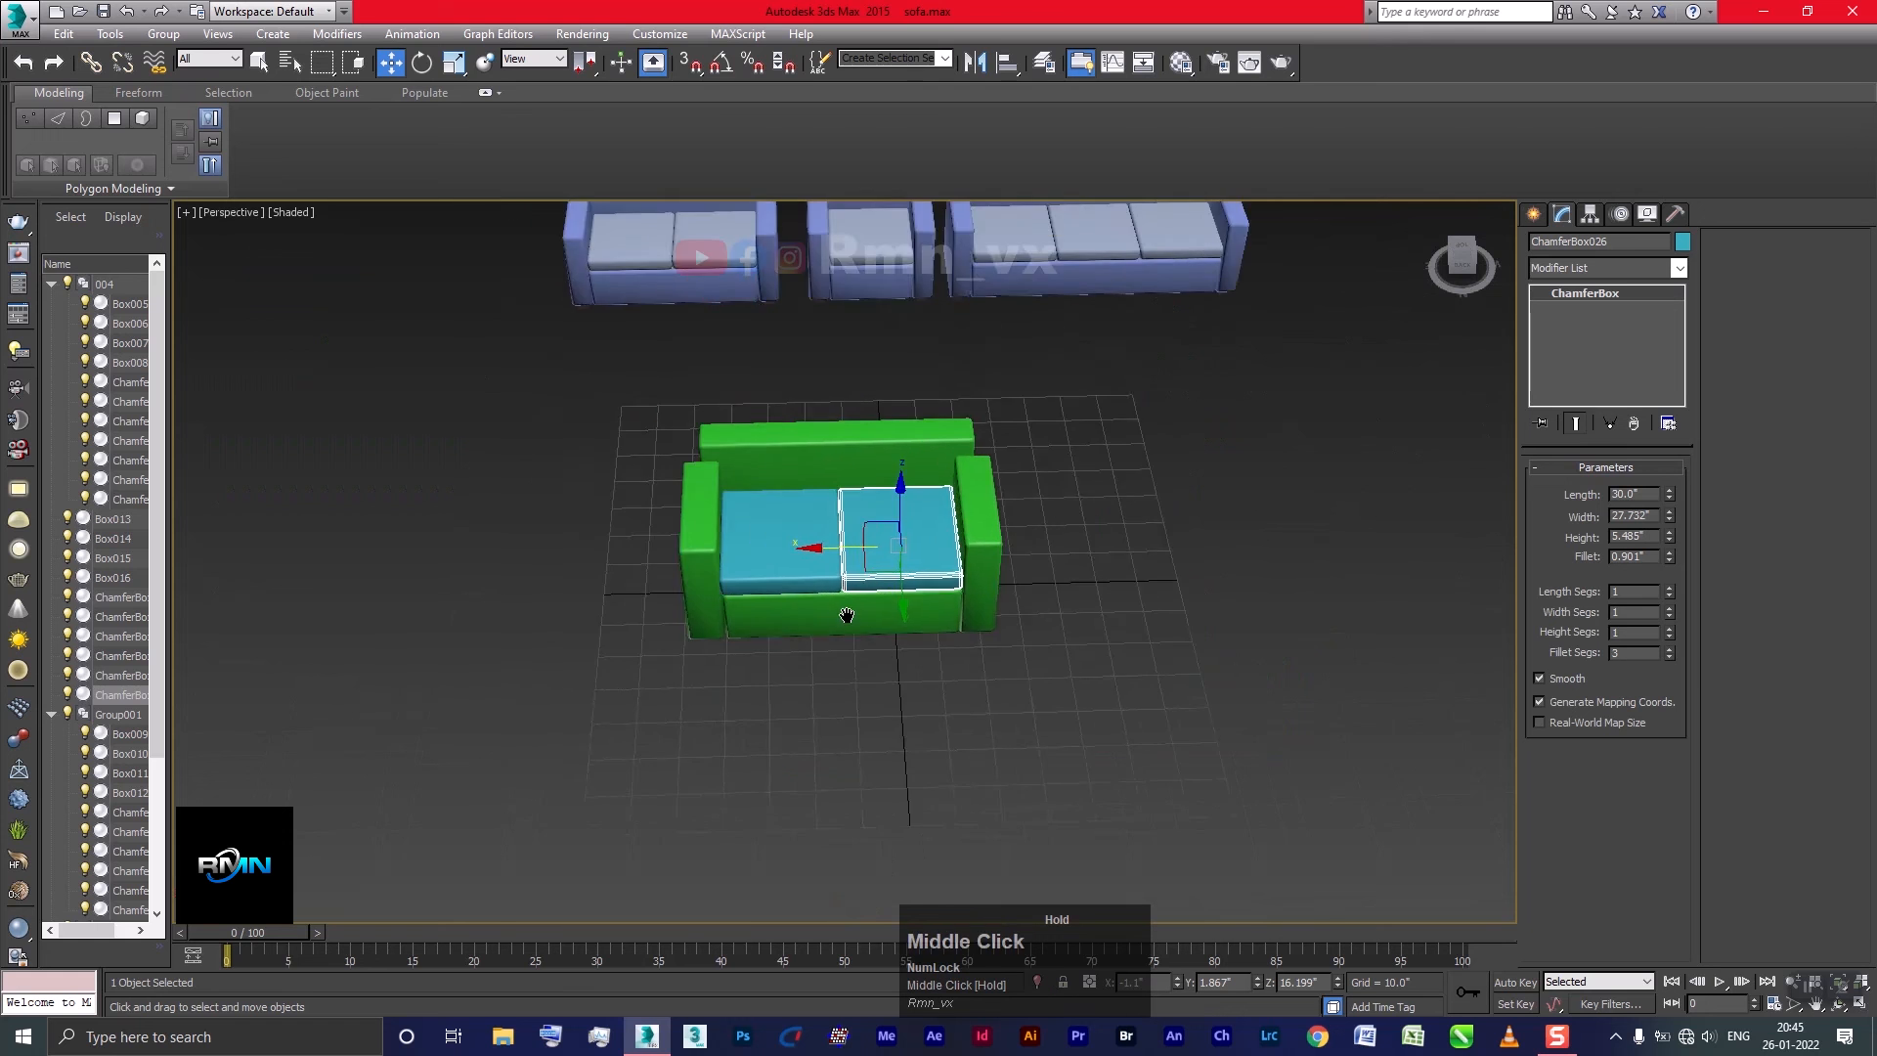
pyautogui.keyDown('alt'); pyautogui.moveTo(859, 620); pyautogui.dragTo(935, 661, button='middle'); pyautogui.keyUp('alt')
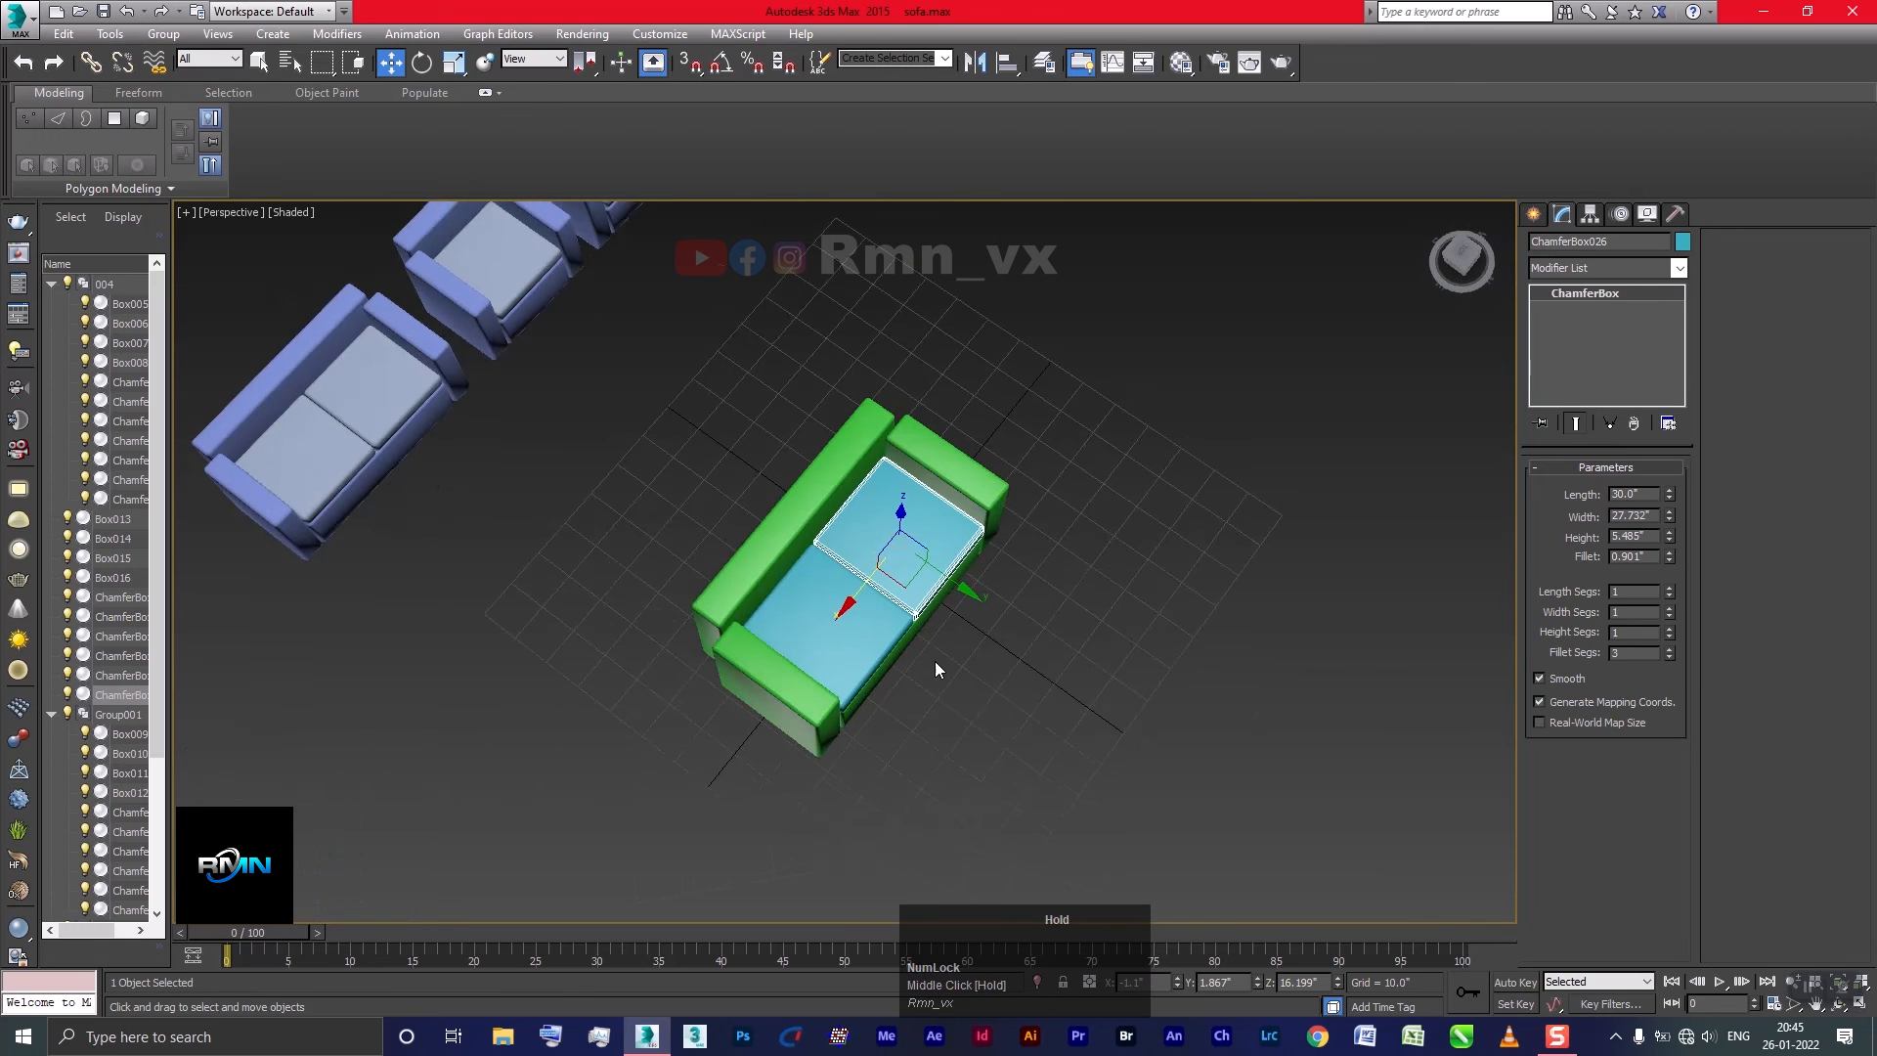
pyautogui.hotkey('alt', 'w')
pyautogui.moveTo(758, 449); pyautogui.dragTo(812, 445, button='middle')
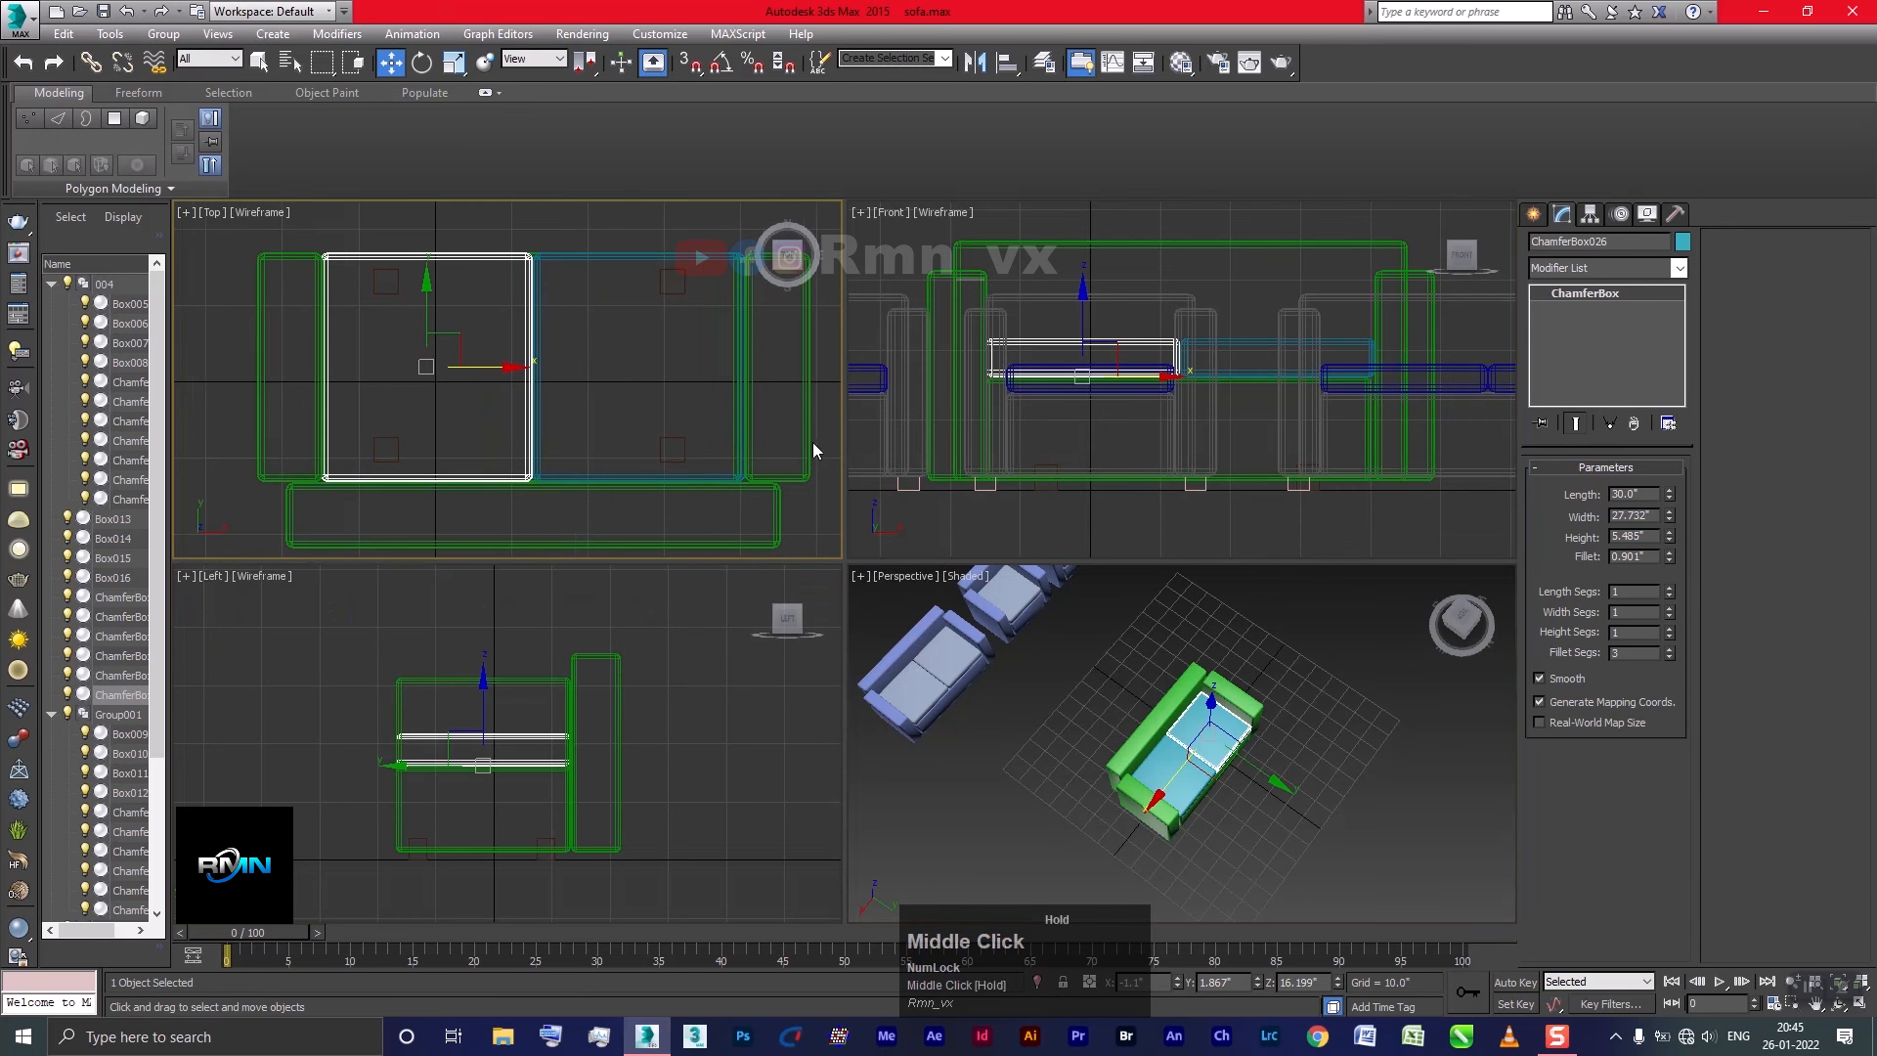
pyautogui.click(686, 443)
pyautogui.keyDown('ctrl'); pyautogui.click(682, 448); pyautogui.keyUp('ctrl')
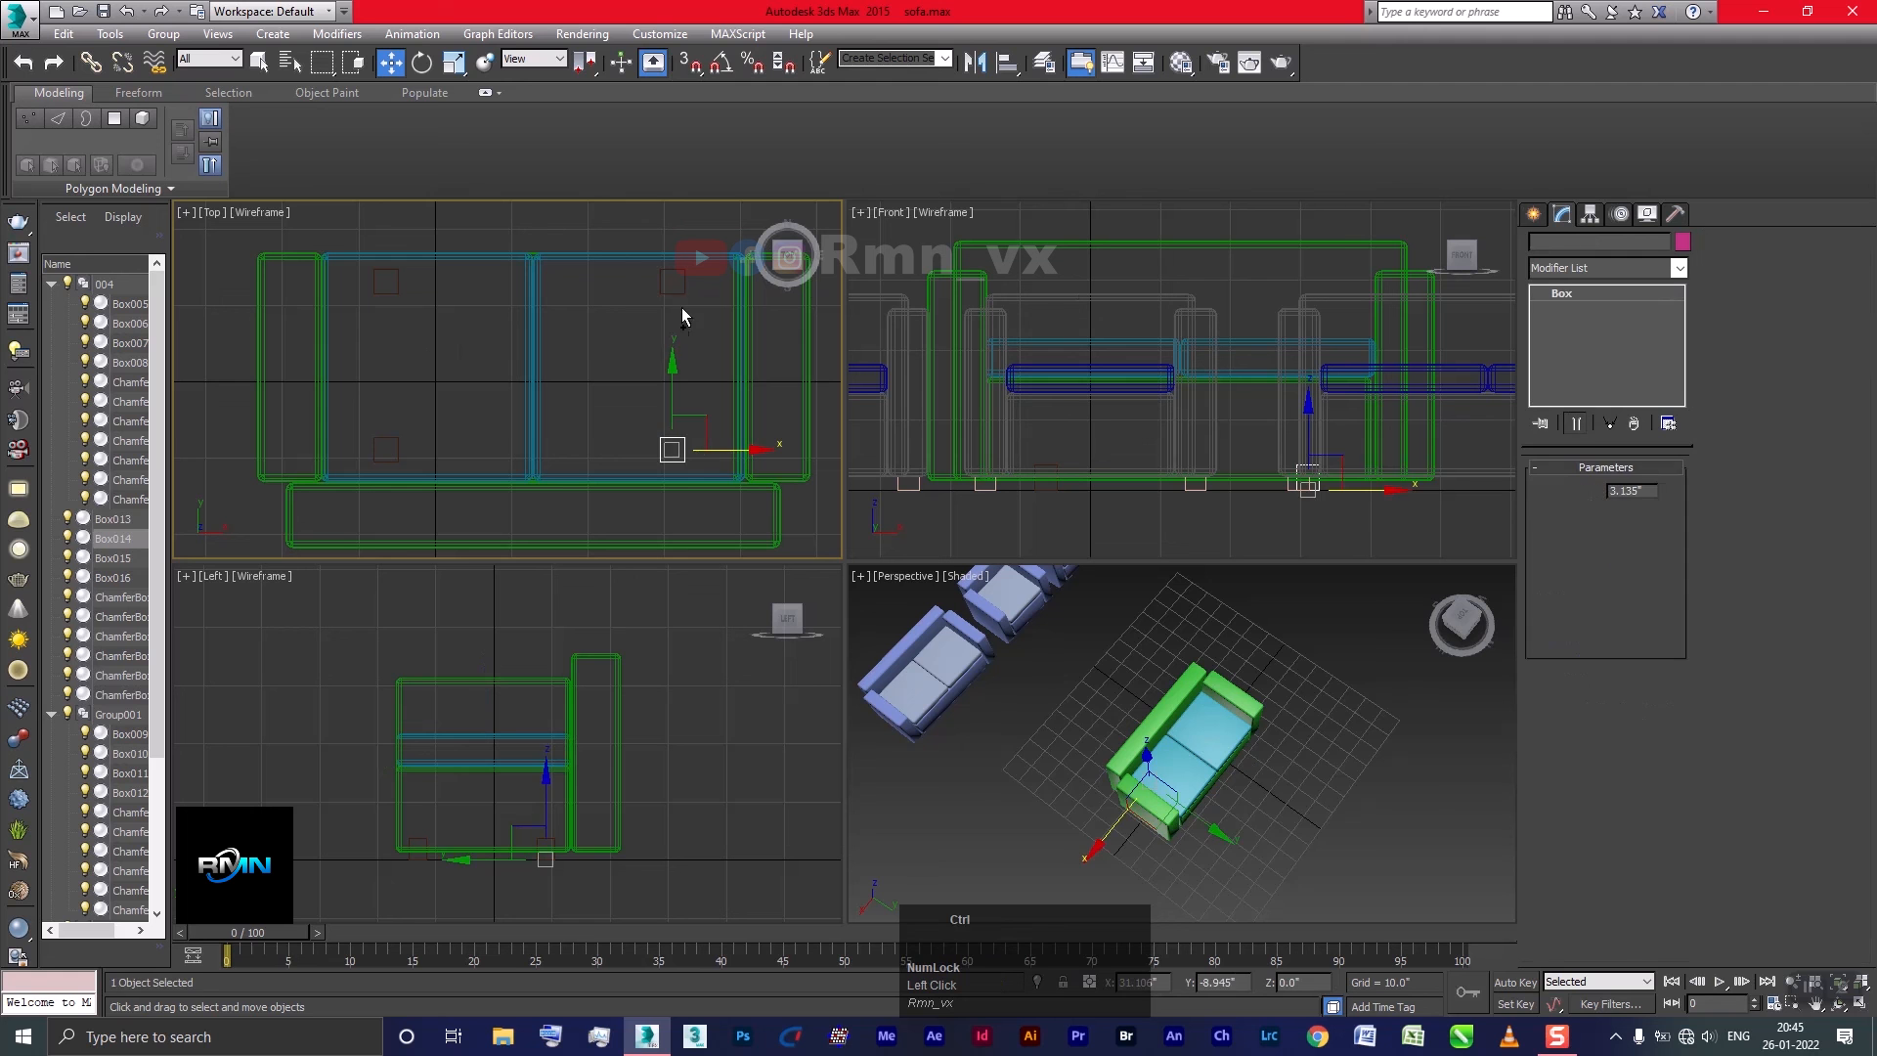
pyautogui.keyDown('ctrl'); pyautogui.click(679, 289); pyautogui.keyUp('ctrl')
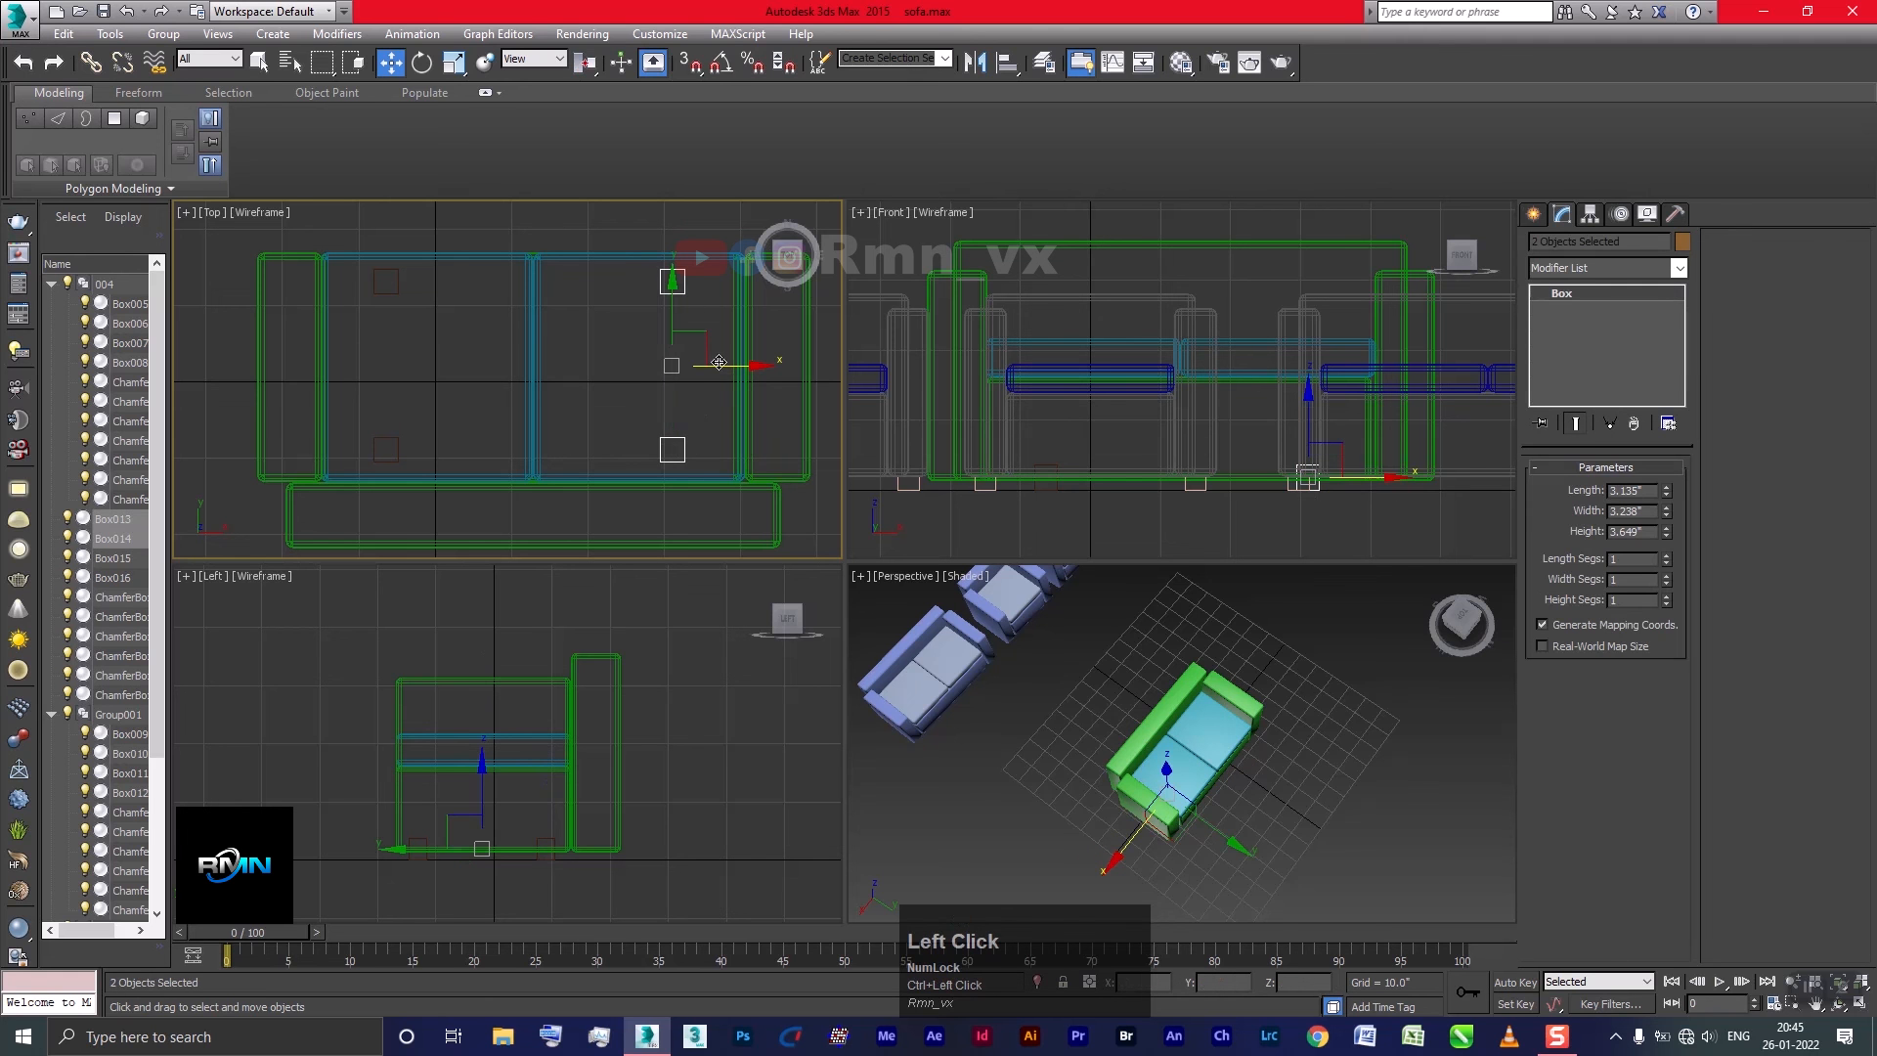
pyautogui.moveTo(751, 382); pyautogui.dragTo(822, 392)
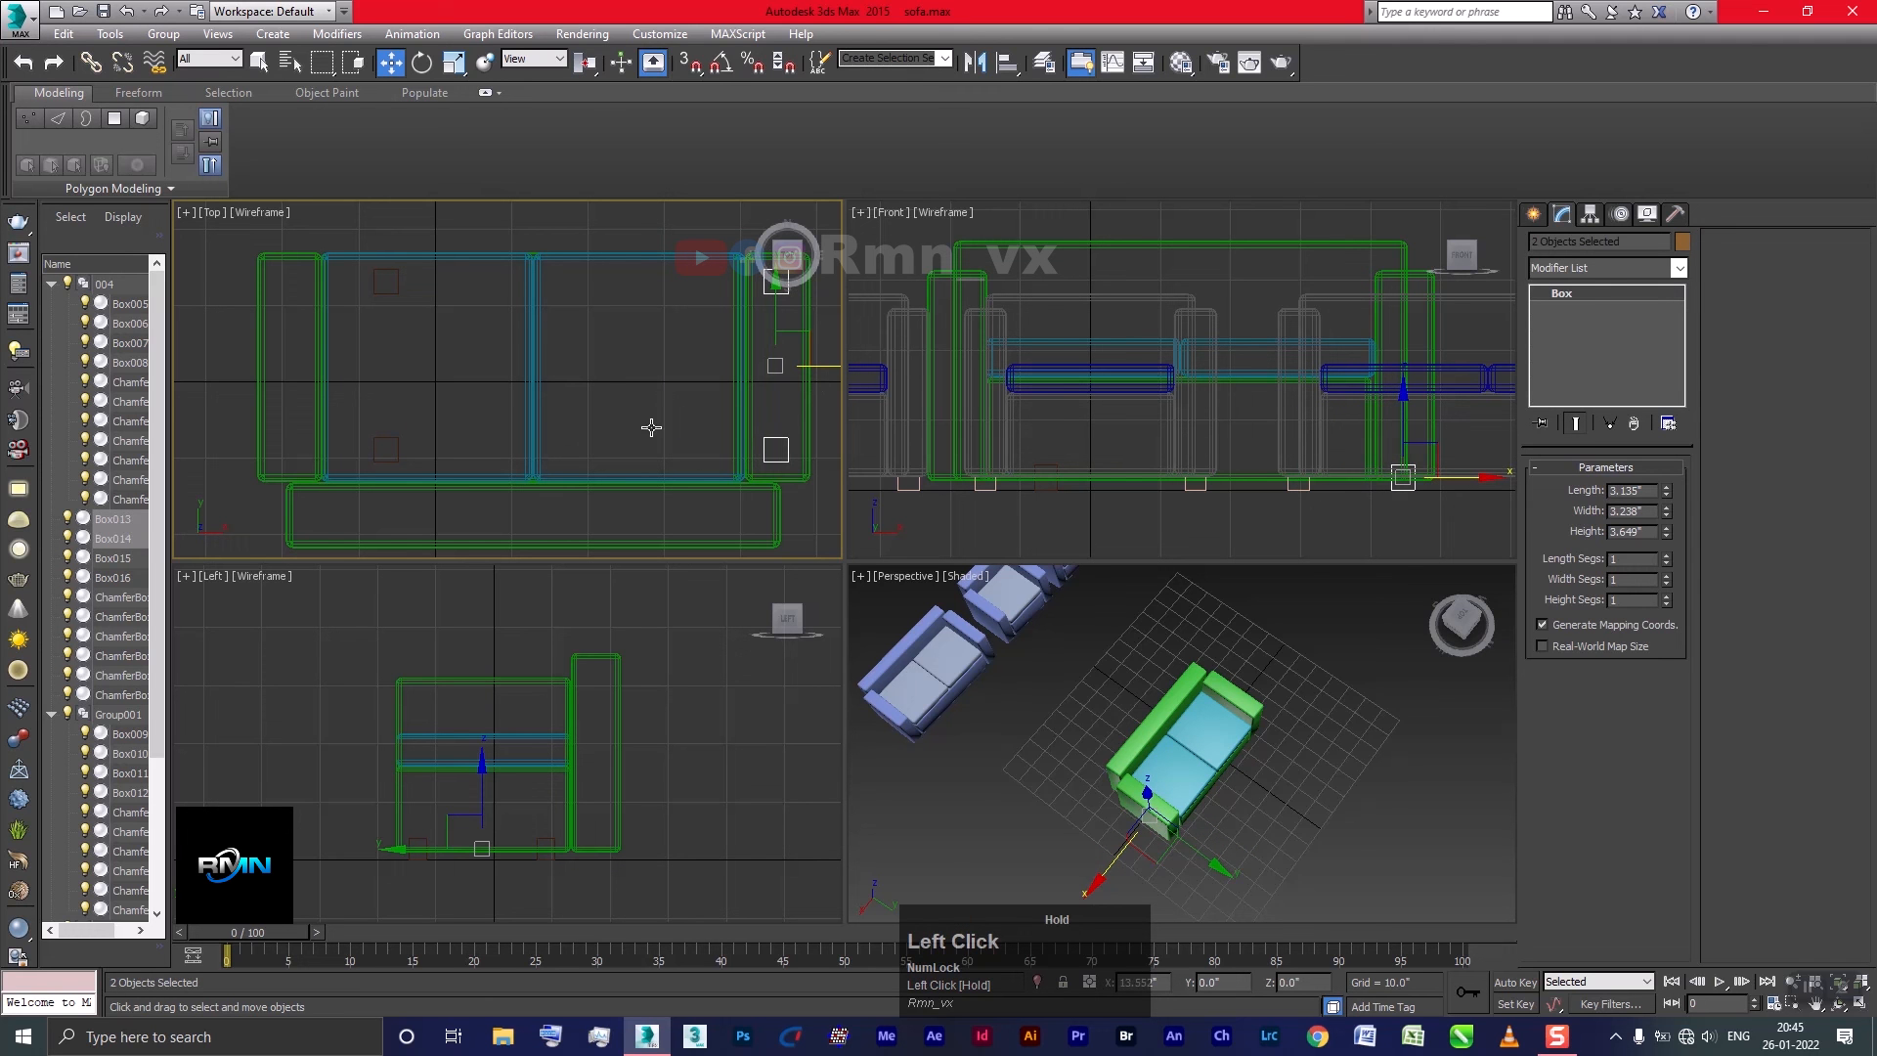
# Select the two remaining legs and move them outward along X until they sit under the -X arm
pyautogui.click(394, 445)
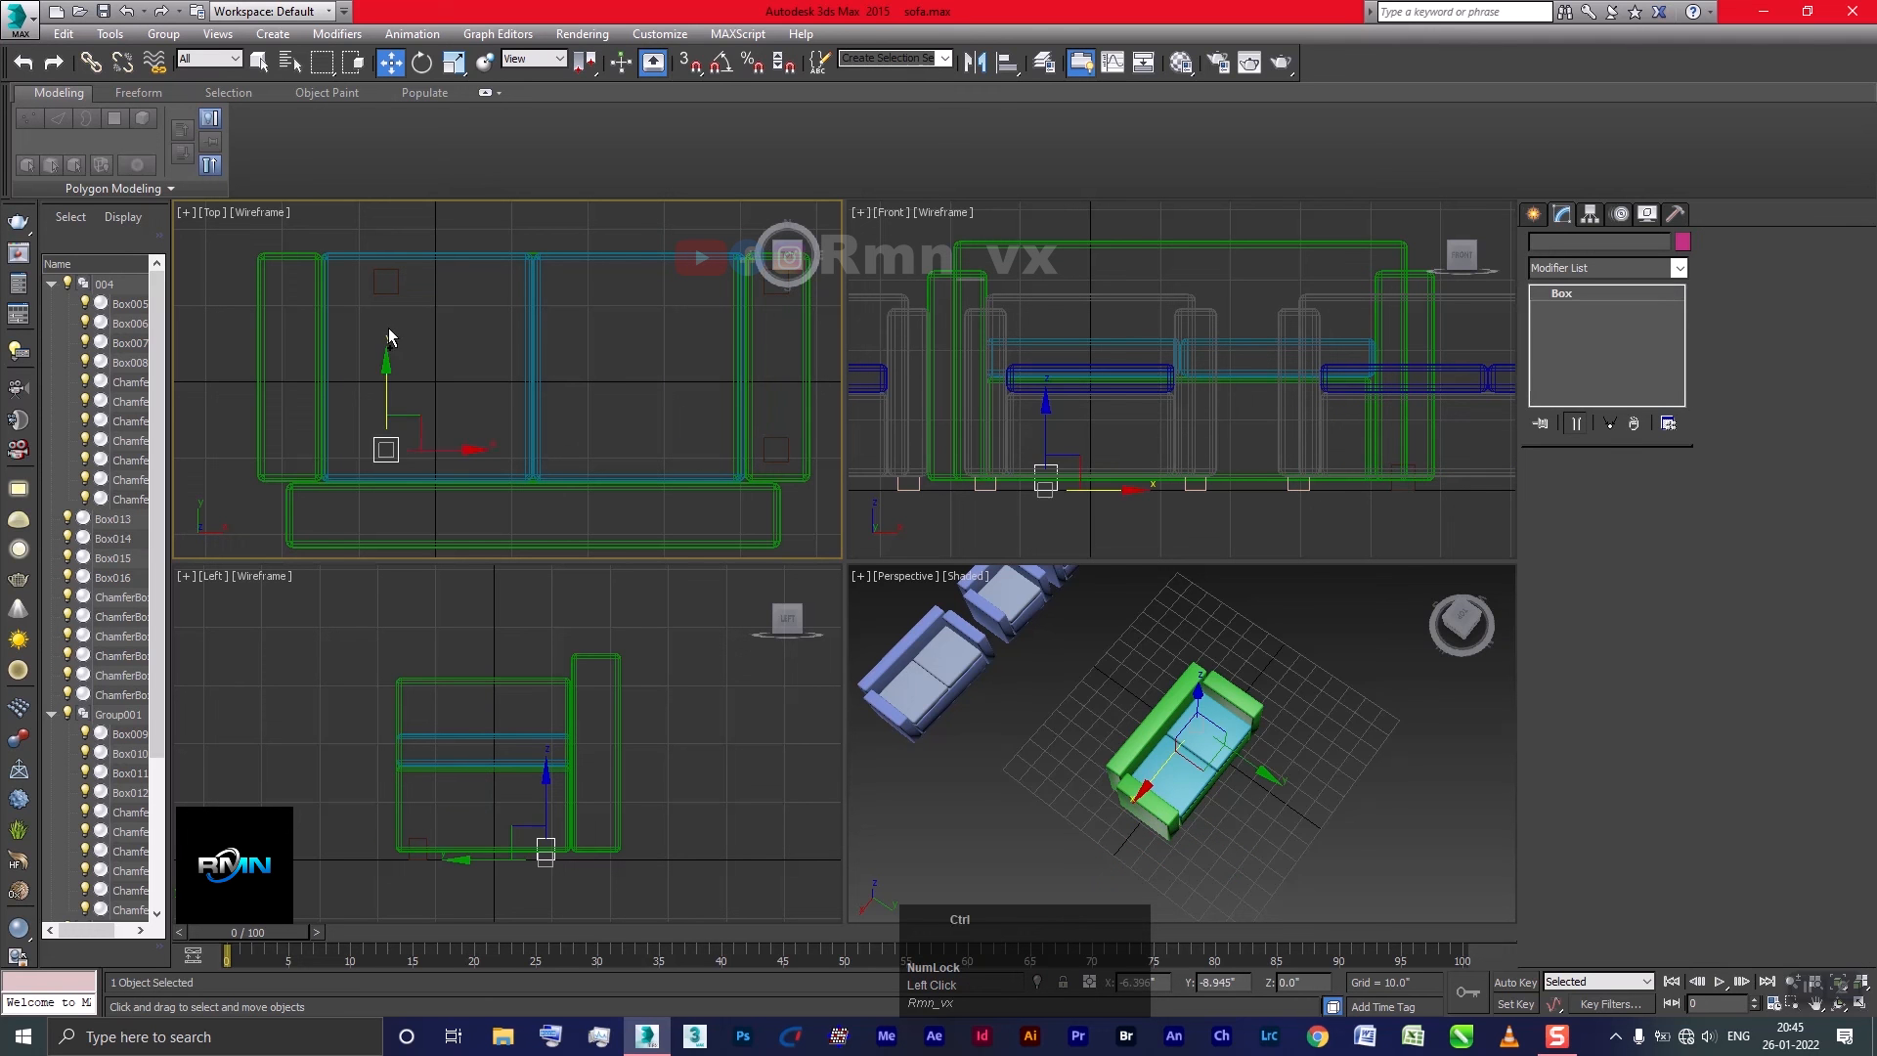
pyautogui.keyDown('ctrl'); pyautogui.click(387, 291); pyautogui.keyUp('ctrl')
pyautogui.moveTo(450, 364); pyautogui.dragTo(367, 371)
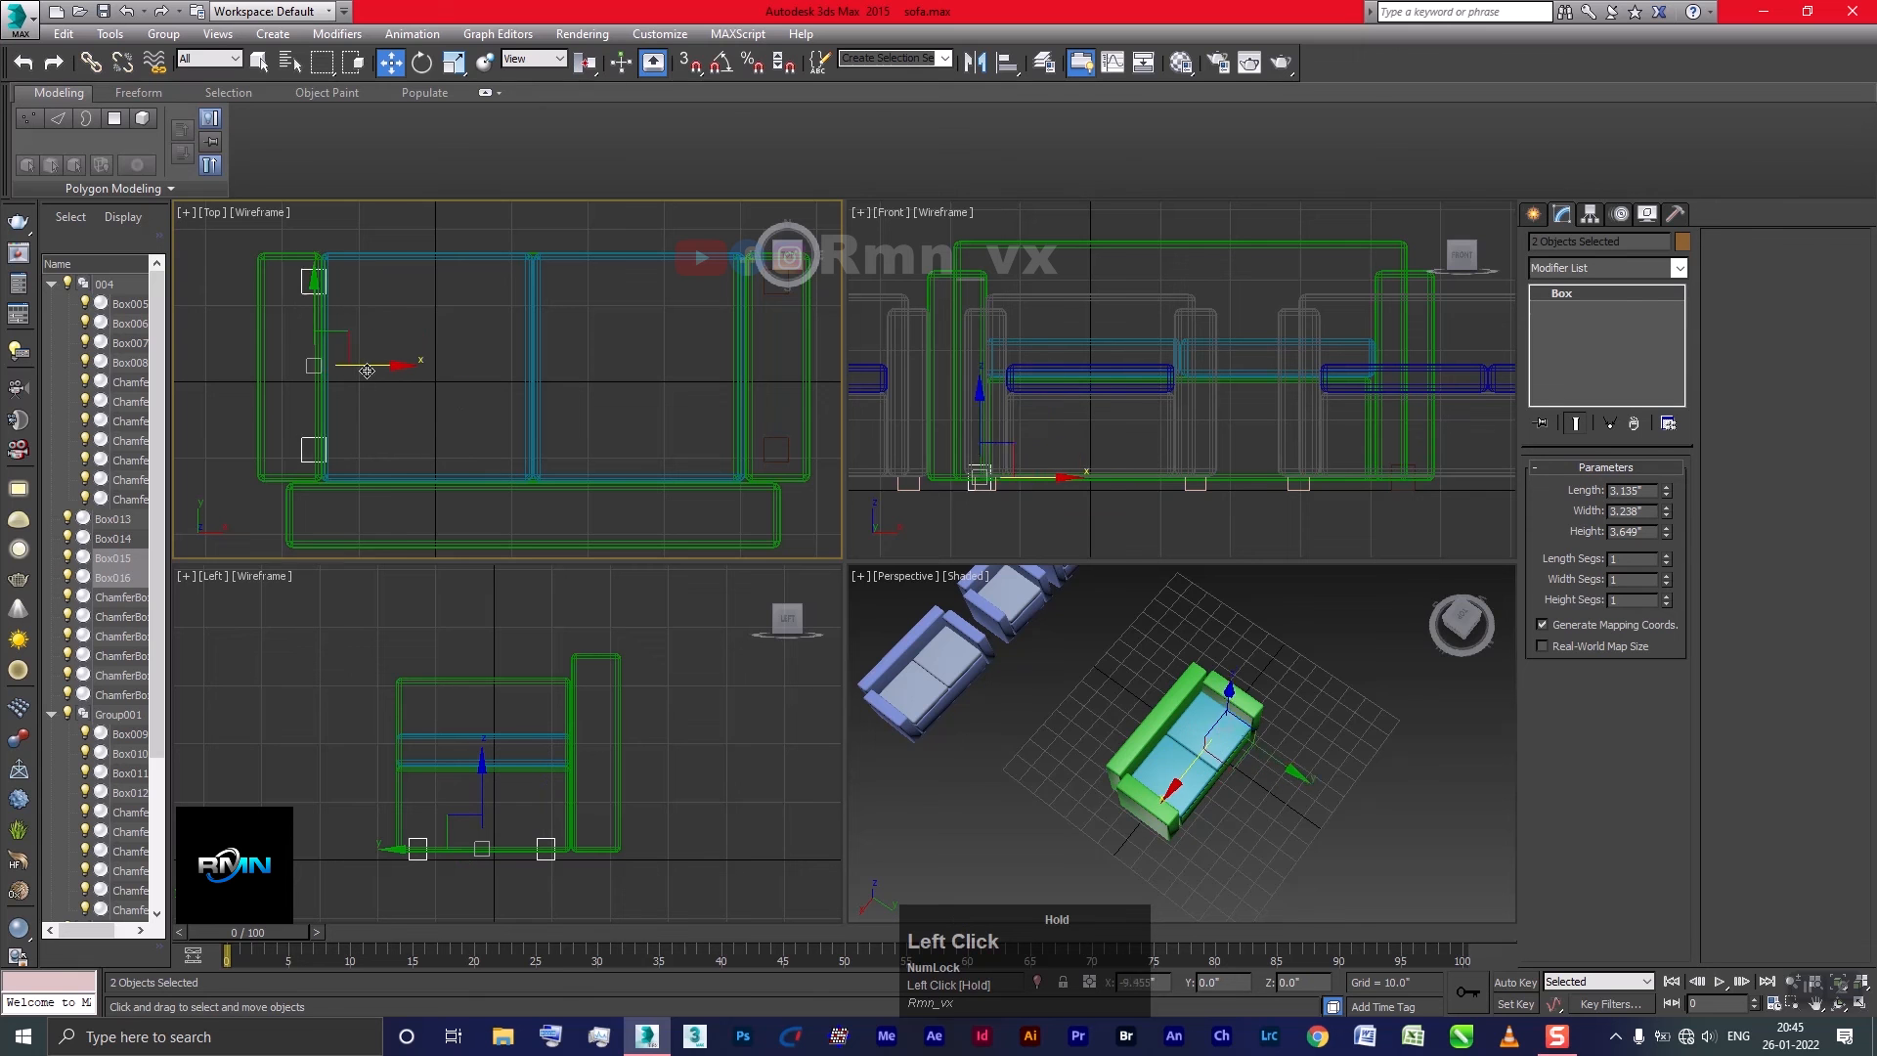
# Select all the reference sofa groups behind the new sofa and delete them
pyautogui.click(969, 682)
pyautogui.moveTo(969, 683); pyautogui.dragTo(1115, 784, button='middle')
pyautogui.scroll(-4, 1017, 685)
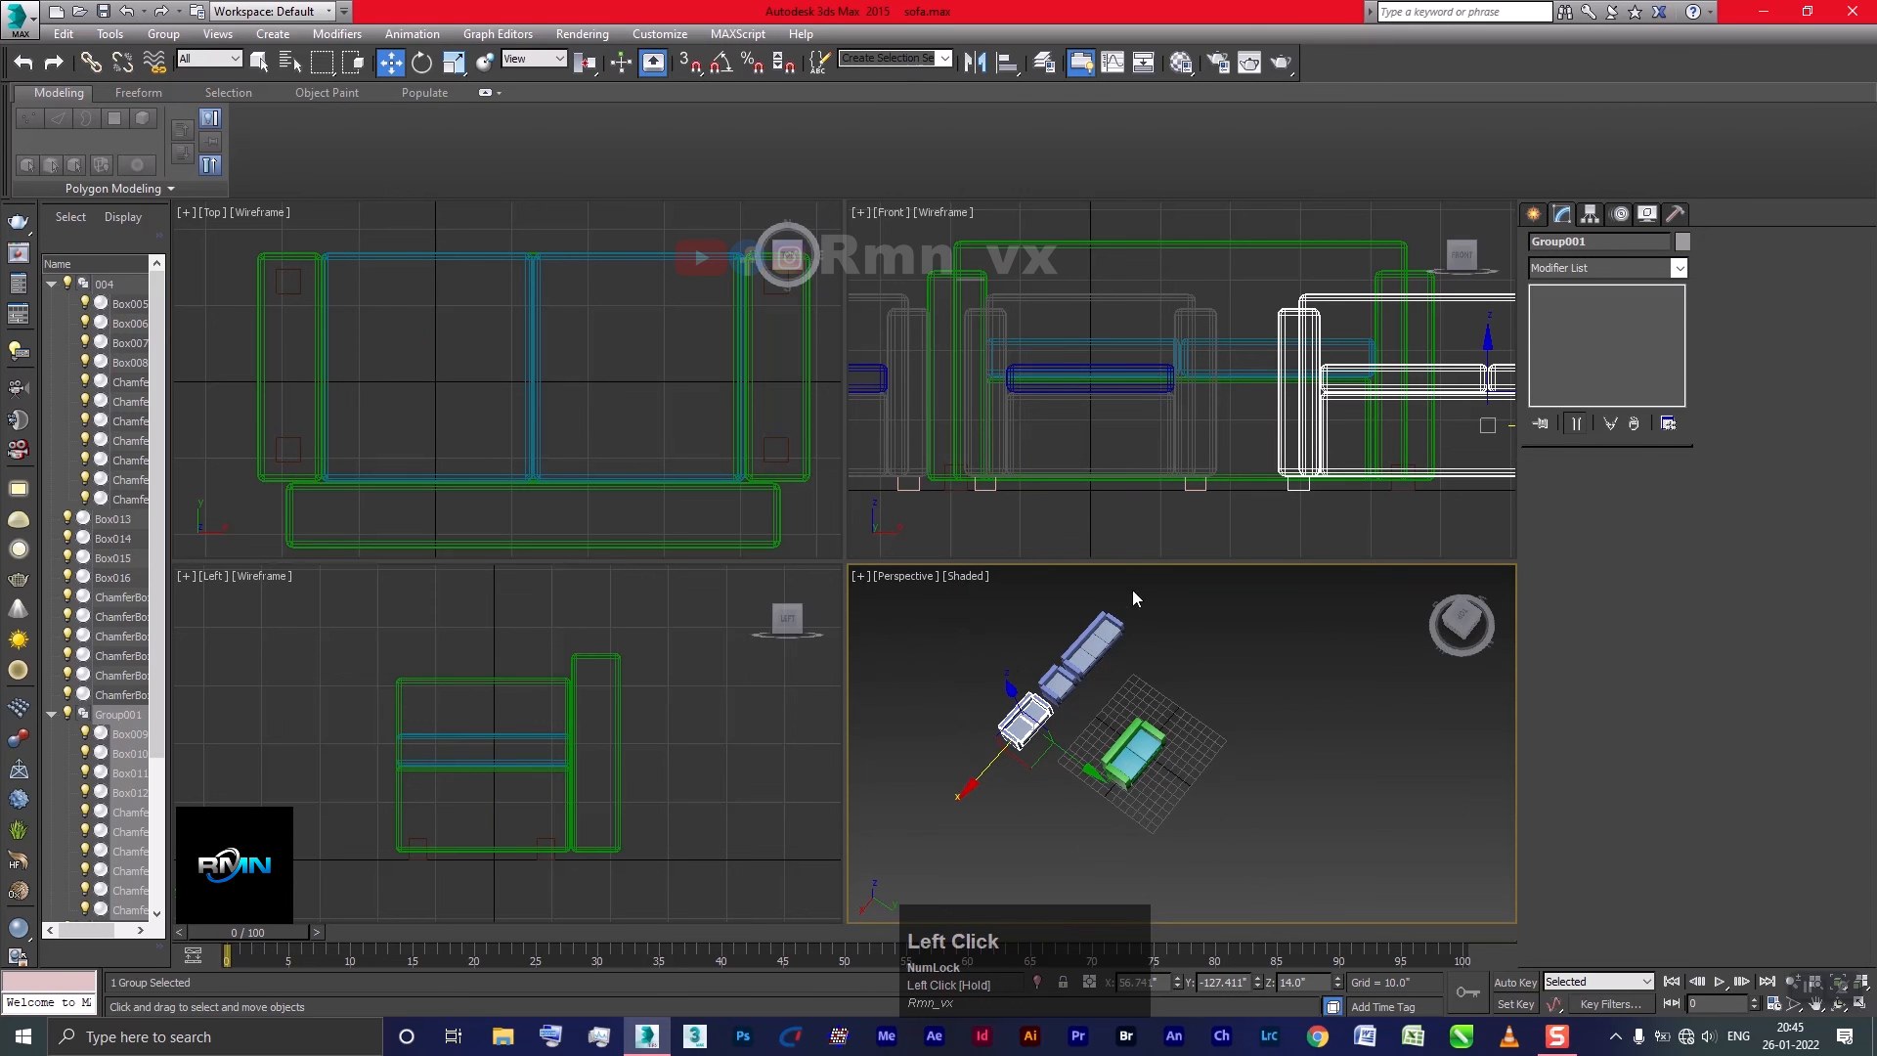
pyautogui.click(1017, 754)
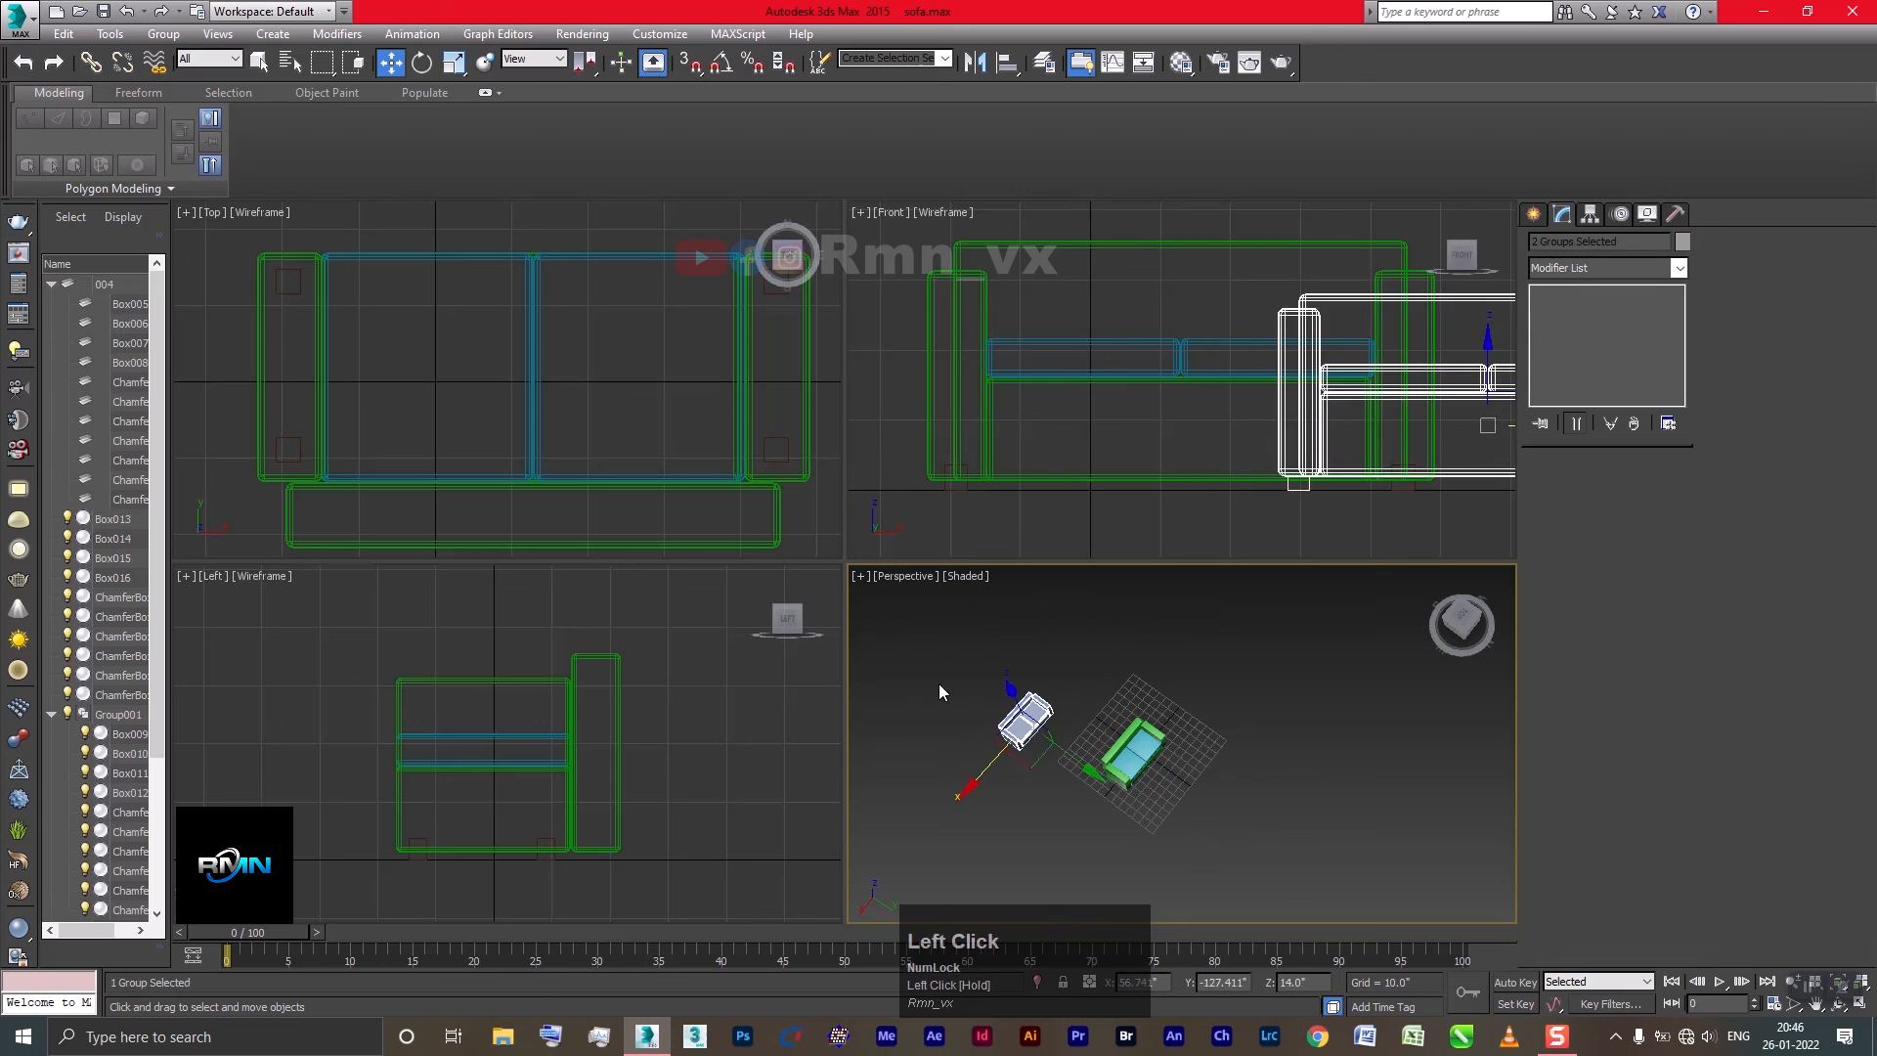
pyautogui.press('Delete')
# Maximize the Perspective view around the new sofa and hide its grid
pyautogui.moveTo(1109, 756)
pyautogui.mouseDown(button='middle')
pyautogui.moveTo(1085, 743)
pyautogui.moveTo(1100, 733)
pyautogui.mouseUp(button='middle')
pyautogui.hotkey('alt', 'w')
pyautogui.keyDown('alt'); pyautogui.moveTo(738, 618); pyautogui.dragTo(997, 671, button='middle'); pyautogui.keyUp('alt')
pyautogui.press('g')
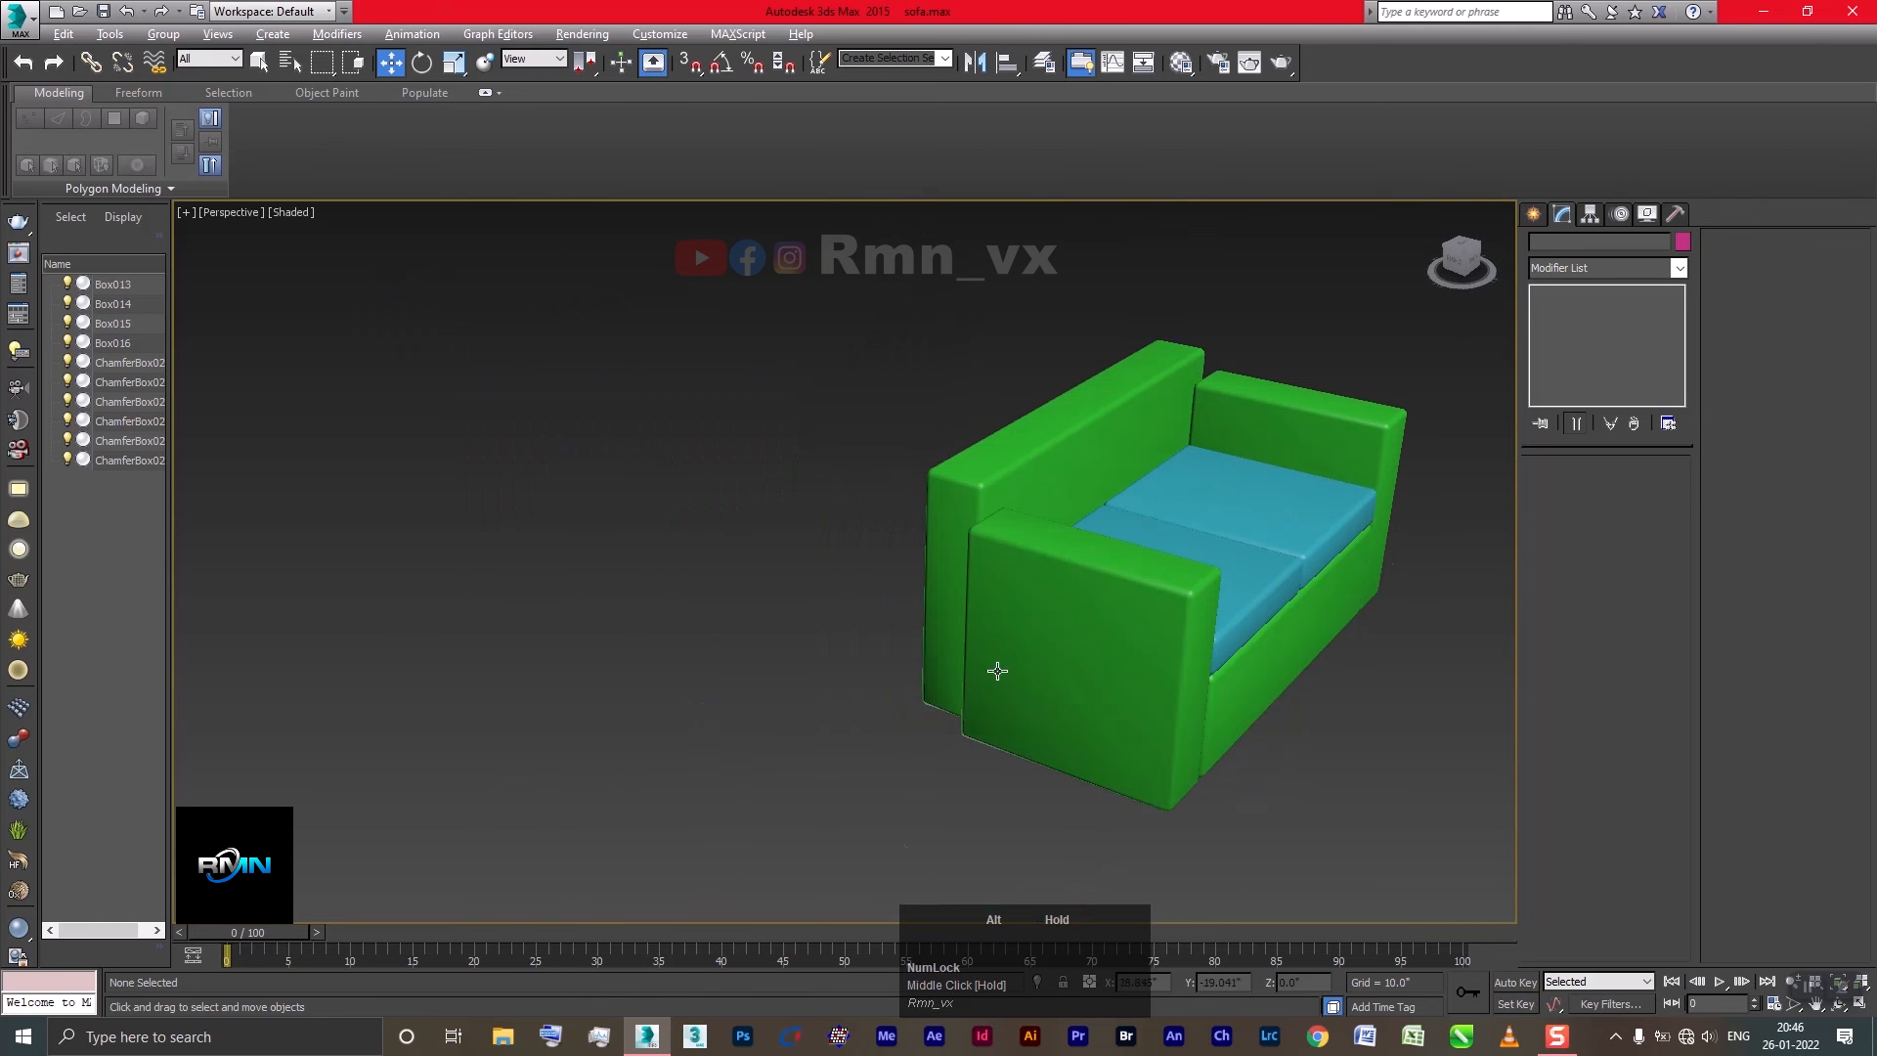